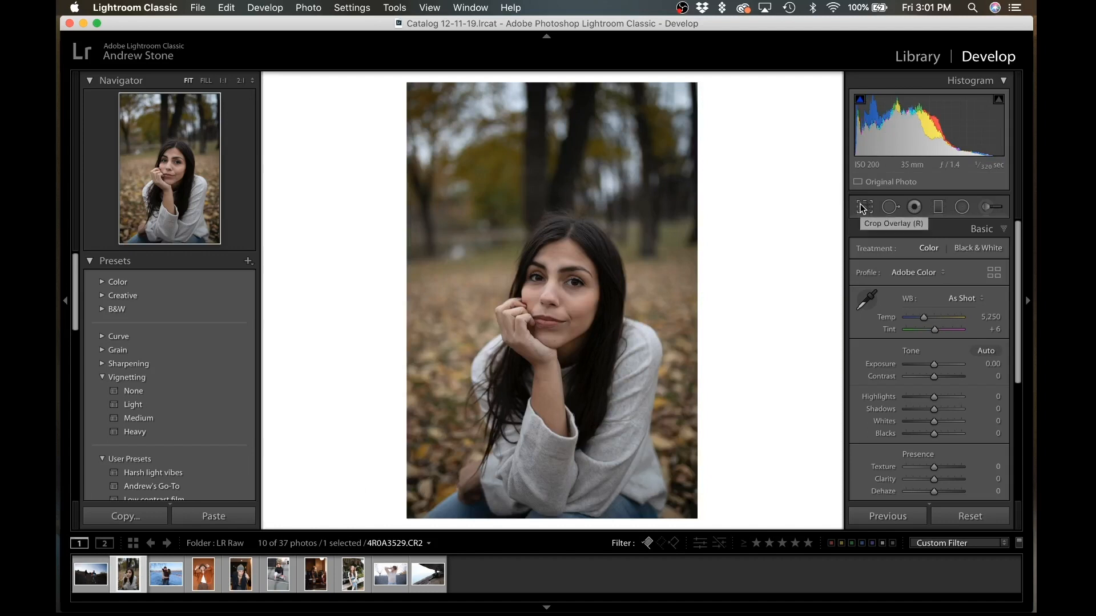
- Crop the portrait tighter around the woman at the original aspect ratio, repositioning the photo to keep her centred
{"action": "left_click", "coordinate": [863, 209]}
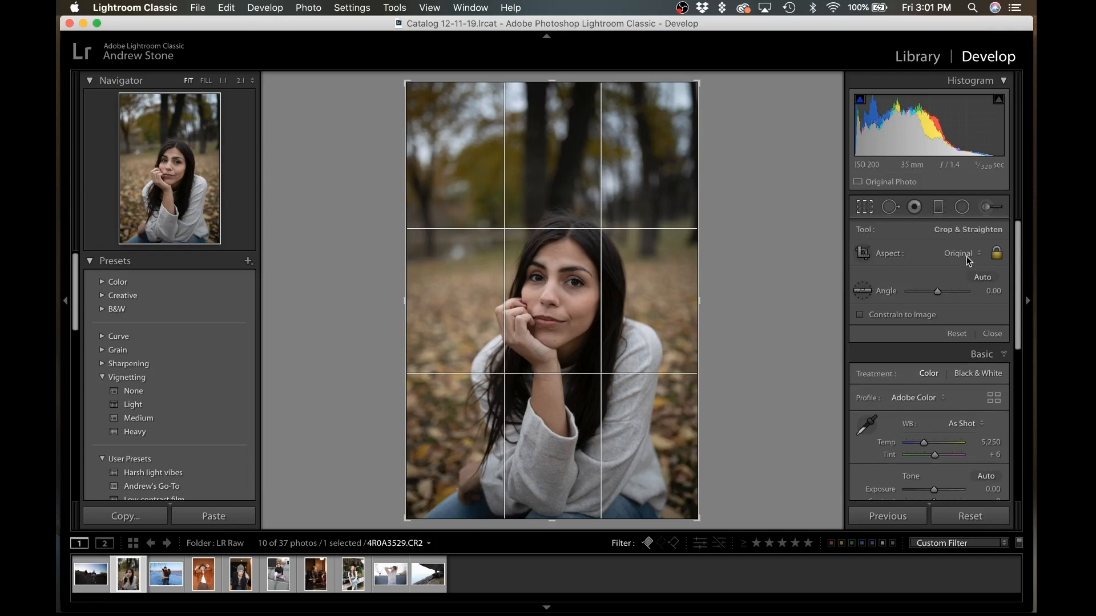
{"action": "left_click_drag", "start_coordinate": [406, 83], "coordinate": [427, 112]}
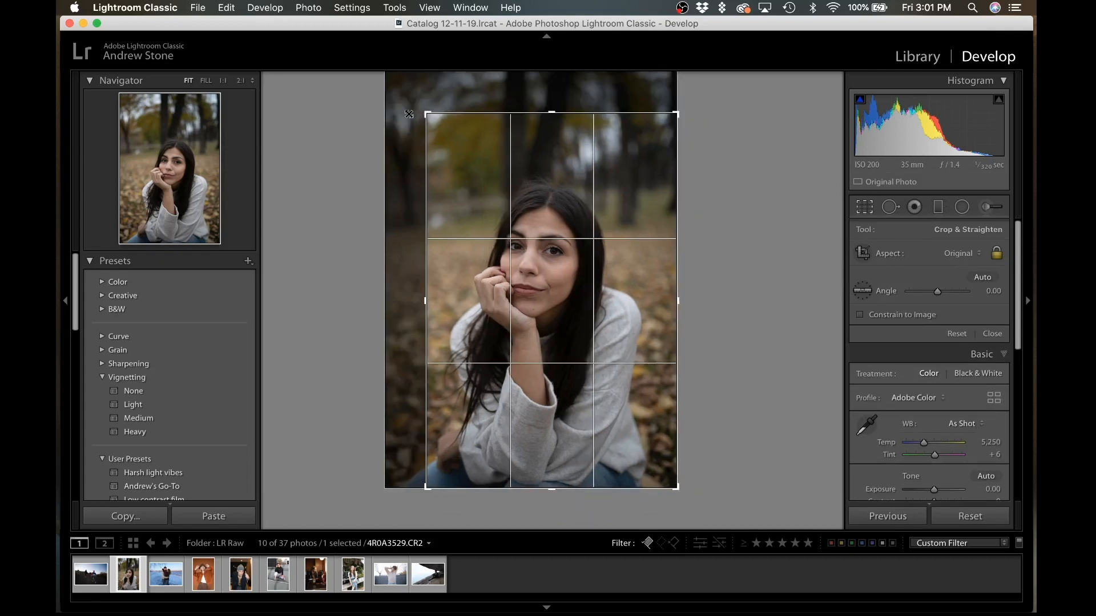
{"action": "left_click_drag", "start_coordinate": [511, 162], "coordinate": [574, 117]}
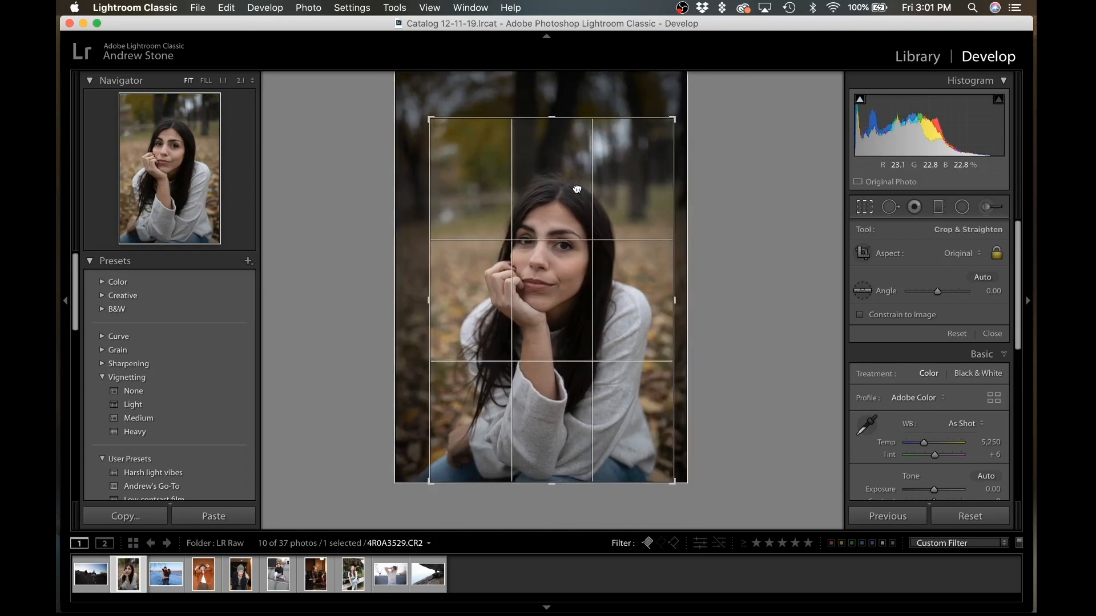
{"action": "key", "text": "Return"}
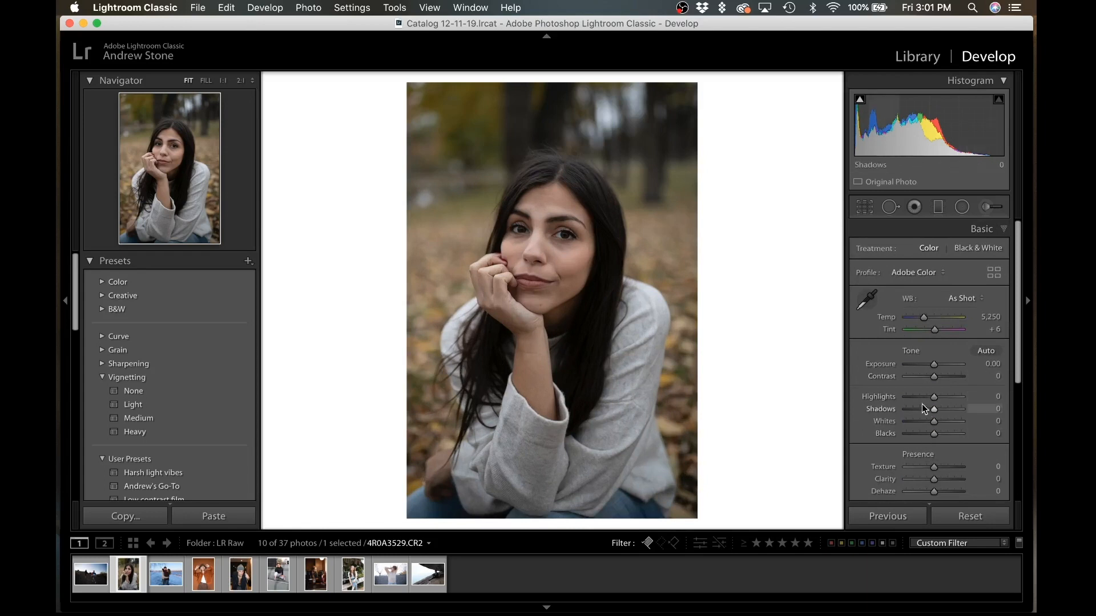
- Set Exposure to +0.25, Highlights to −71, Shadows to +63, Whites to +25 and Blacks to −25
{"action": "left_click_drag", "start_coordinate": [930, 436], "coordinate": [925, 435]}
{"action": "left_click", "coordinate": [952, 409]}
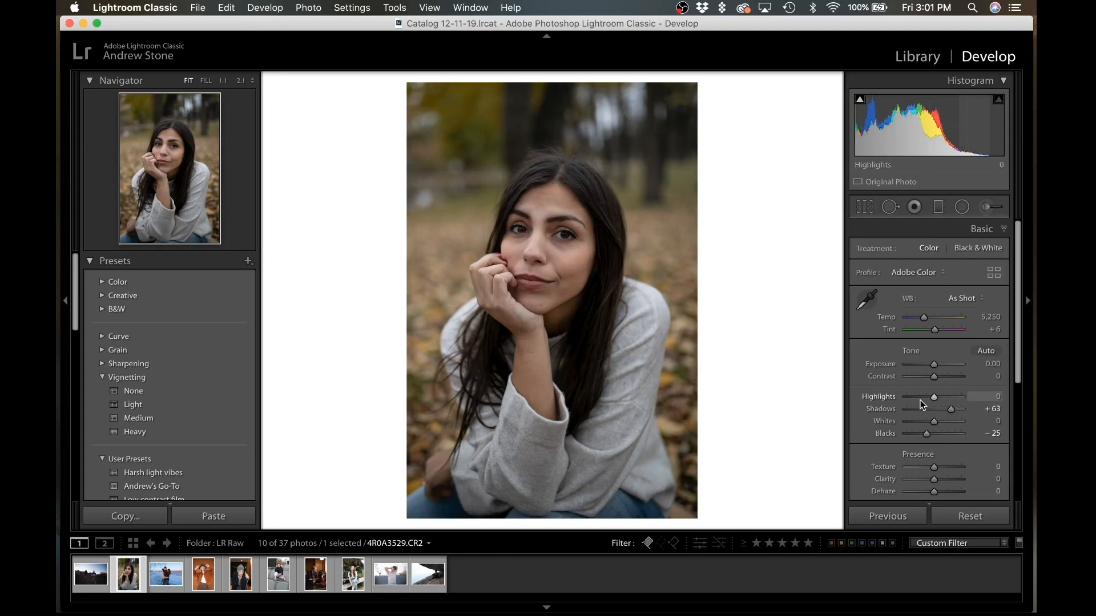
{"action": "left_click", "coordinate": [923, 403]}
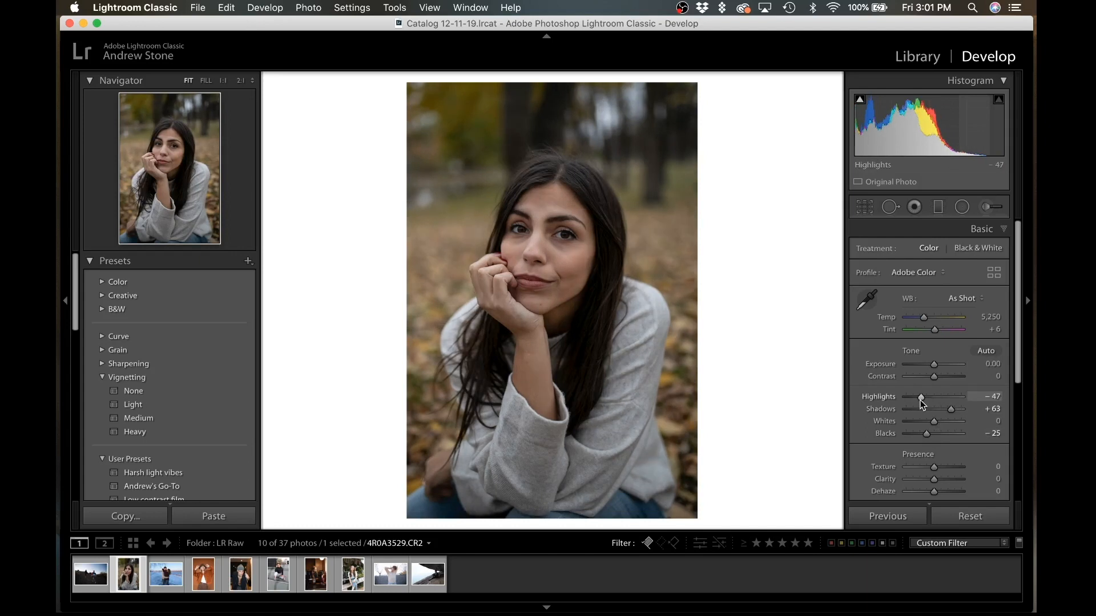
{"action": "left_click", "coordinate": [937, 365]}
{"action": "mouse_move", "coordinate": [937, 423]}
{"action": "left_mouse_down"}
{"action": "mouse_move", "coordinate": [914, 396]}
{"action": "mouse_move", "coordinate": [936, 424]}
{"action": "left_mouse_up"}
- Open the Tone Curve settings and switch from region sliders to point curve editing, keeping the Linear curve
{"action": "scroll", "coordinate": [936, 424], "scroll_direction": "down", "scroll_amount": 3}
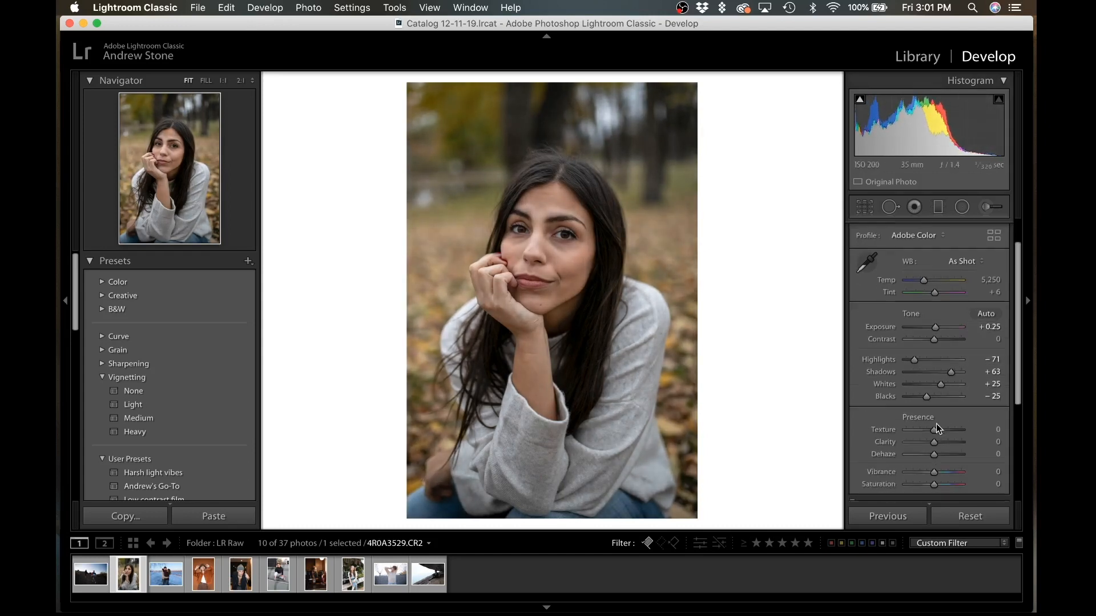
{"action": "left_click", "coordinate": [936, 424]}
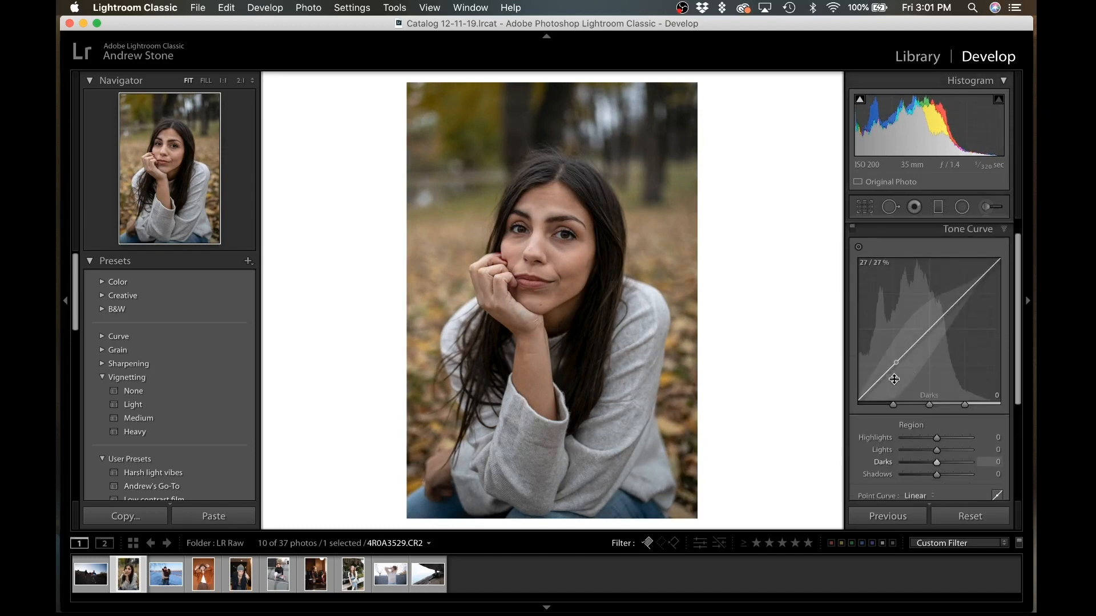
{"action": "scroll", "coordinate": [940, 480], "scroll_direction": "down", "scroll_amount": 1}
{"action": "left_click", "coordinate": [933, 482]}
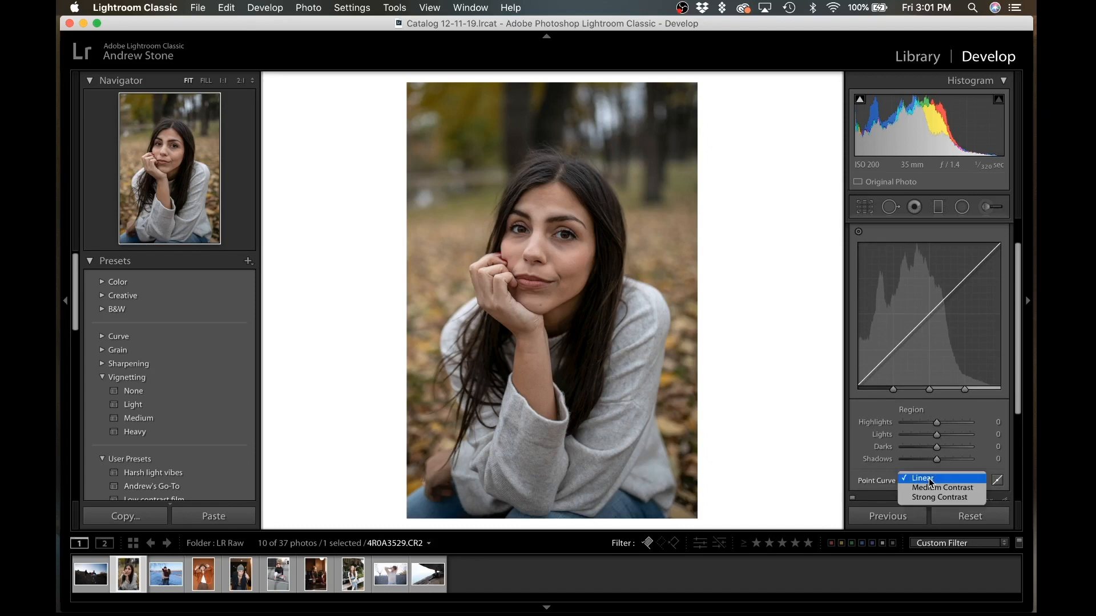
{"action": "left_click", "coordinate": [869, 405]}
{"action": "scroll", "coordinate": [869, 406], "scroll_direction": "up", "scroll_amount": 1}
{"action": "scroll", "coordinate": [906, 412], "scroll_direction": "down", "scroll_amount": 3}
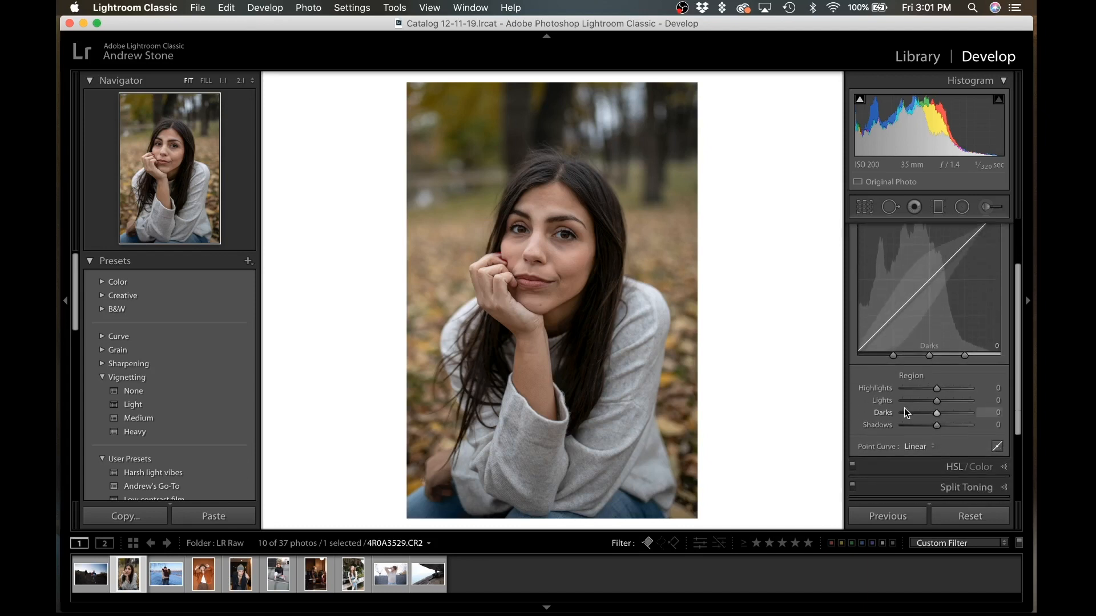
{"action": "left_click", "coordinate": [998, 447]}
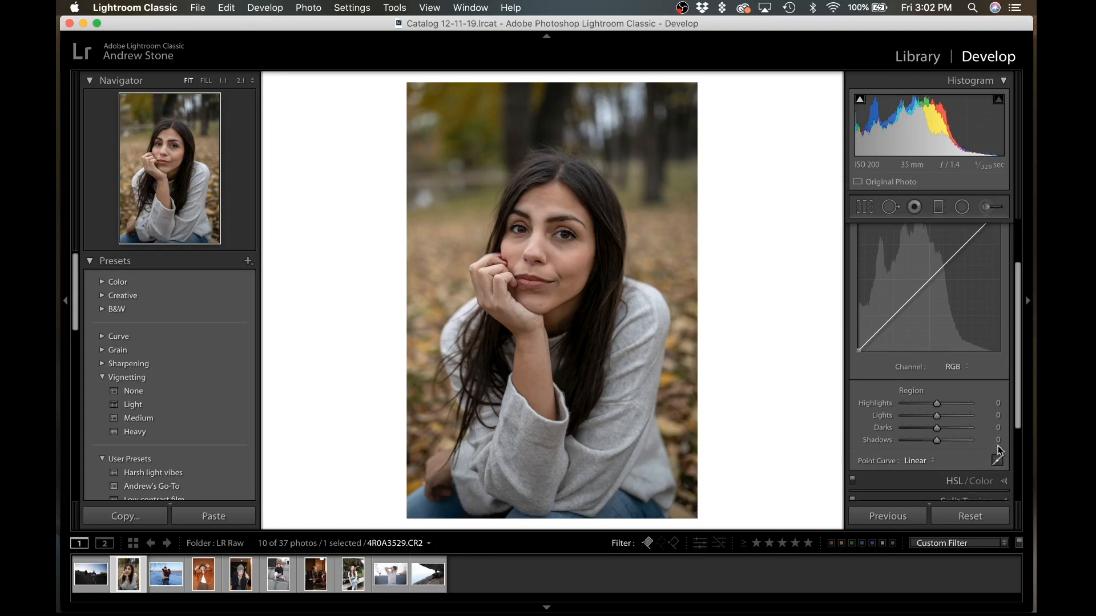
- Add three points to the RGB tone curve at roughly the quarter, middle and three-quarter positions
{"action": "scroll", "coordinate": [942, 372], "scroll_direction": "up", "scroll_amount": 3}
{"action": "left_click", "coordinate": [892, 368]}
{"action": "left_click", "coordinate": [928, 330]}
{"action": "left_click", "coordinate": [964, 297]}
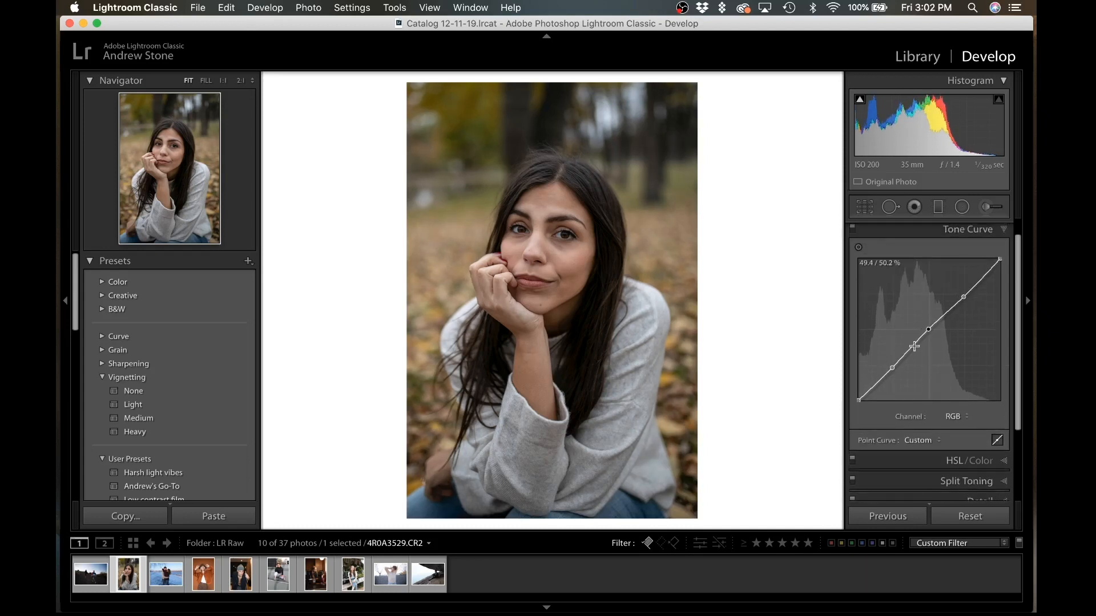
- Shape the RGB curve: lower the shadow point to about 21.6 / 18.0 %, nudge up the highlight point and pull down the white end
{"action": "left_click_drag", "start_coordinate": [891, 369], "coordinate": [889, 379]}
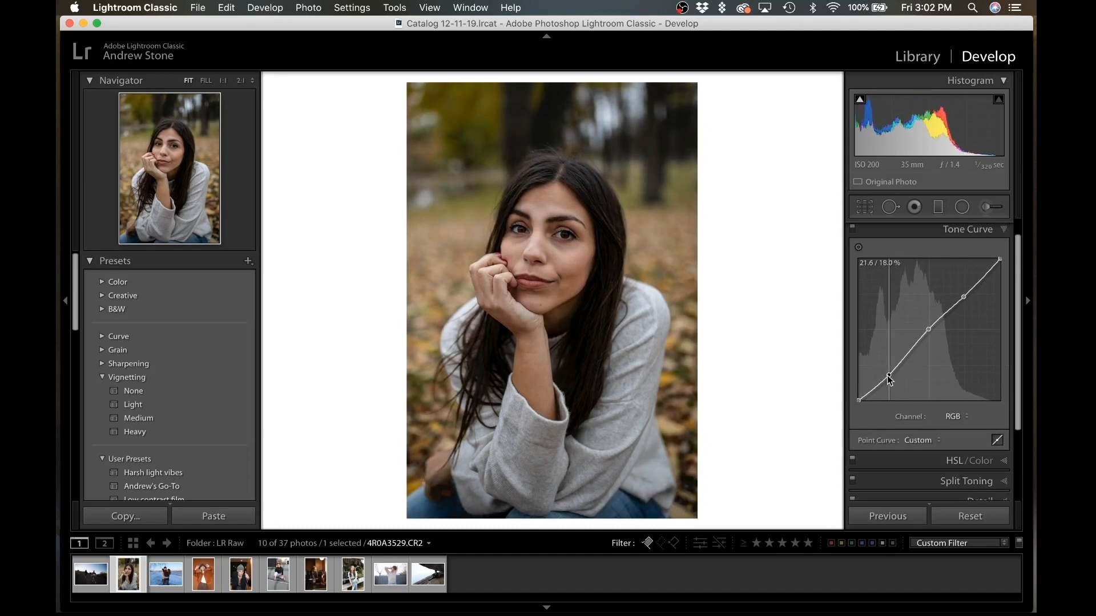
{"action": "left_click_drag", "start_coordinate": [964, 297], "coordinate": [966, 294]}
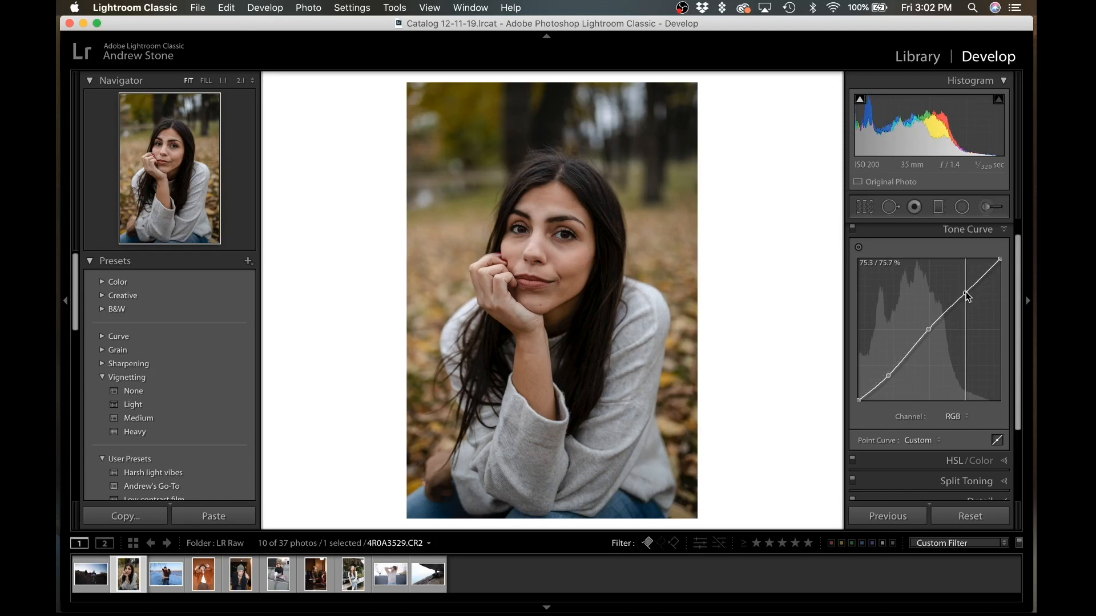
{"action": "left_click_drag", "start_coordinate": [1000, 259], "coordinate": [1009, 264]}
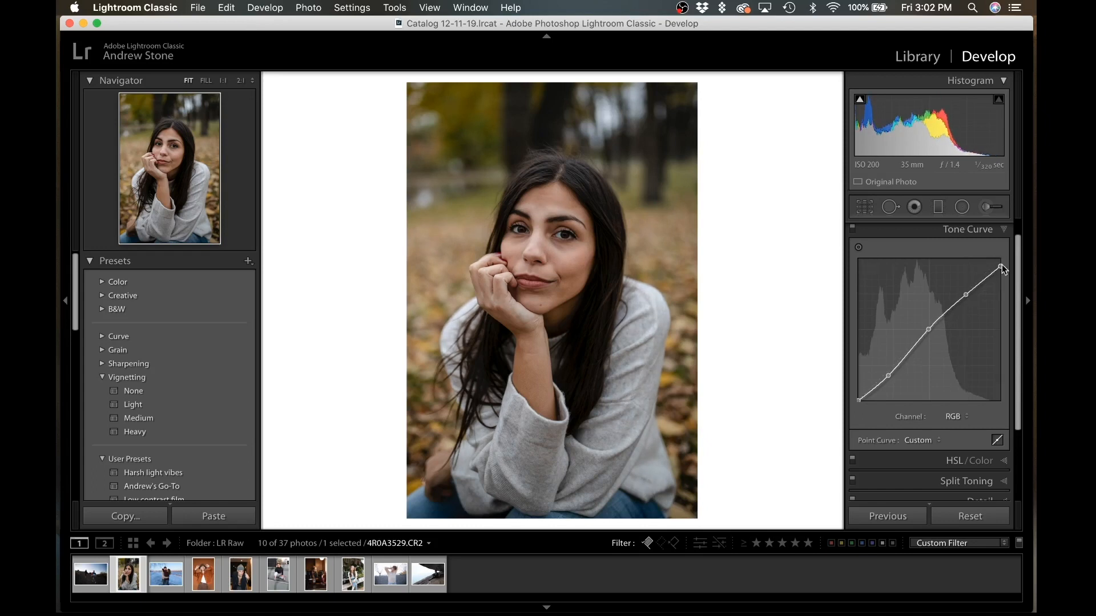
- Compare the portrait repeatedly before and after the tone and curve adjustments
{"action": "key", "text": "backslash"}
{"action": "key", "text": "backslash"}
{"action": "key", "text": "backslash"}
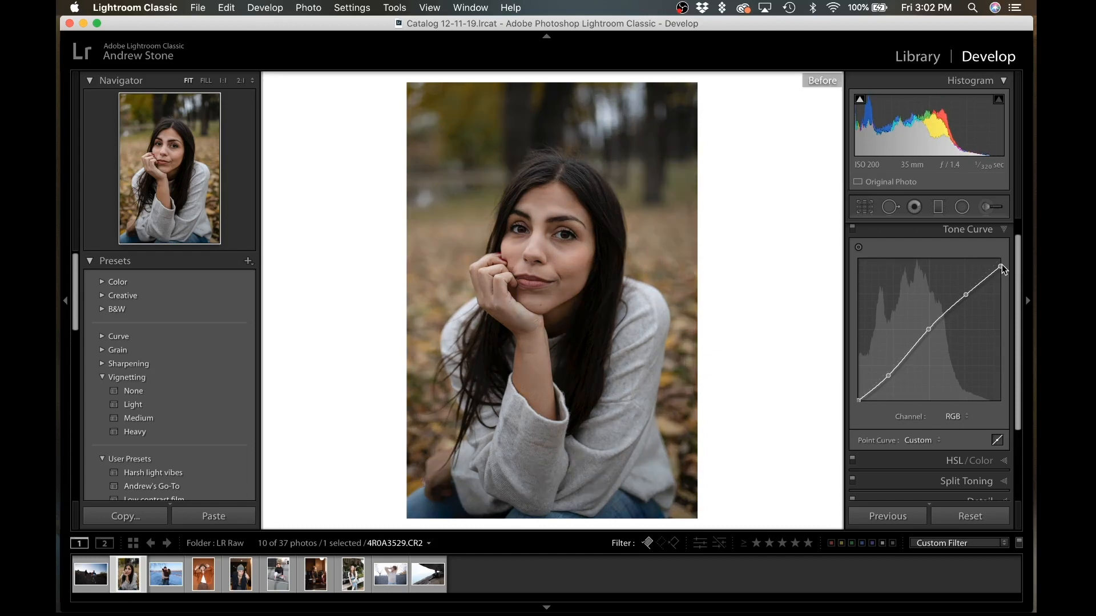
{"action": "key", "text": "backslash"}
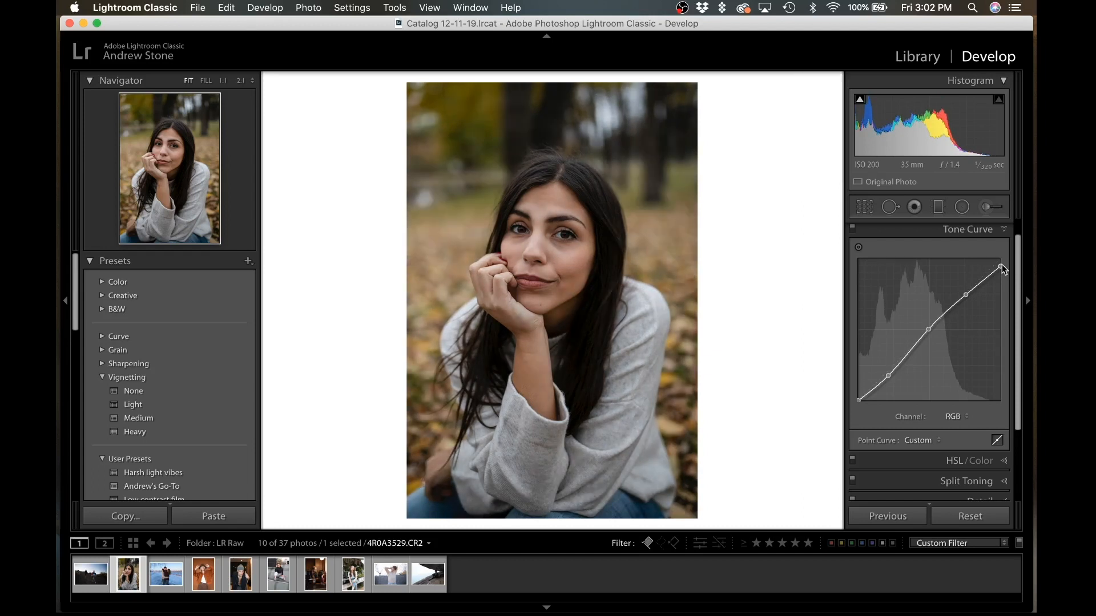
{"action": "key", "text": "backslash"}
{"action": "key", "text": "backslash"}
{"action": "key", "text": "backslash"}
{"action": "key", "text": "backslash"}
{"action": "key", "text": "backslash"}
{"action": "key", "text": "backslash"}
- Lower the RGB curve's midpoint slightly and pull its shadow point down to about 21.2 / 16.9 %
{"action": "left_click_drag", "start_coordinate": [928, 329], "coordinate": [929, 330]}
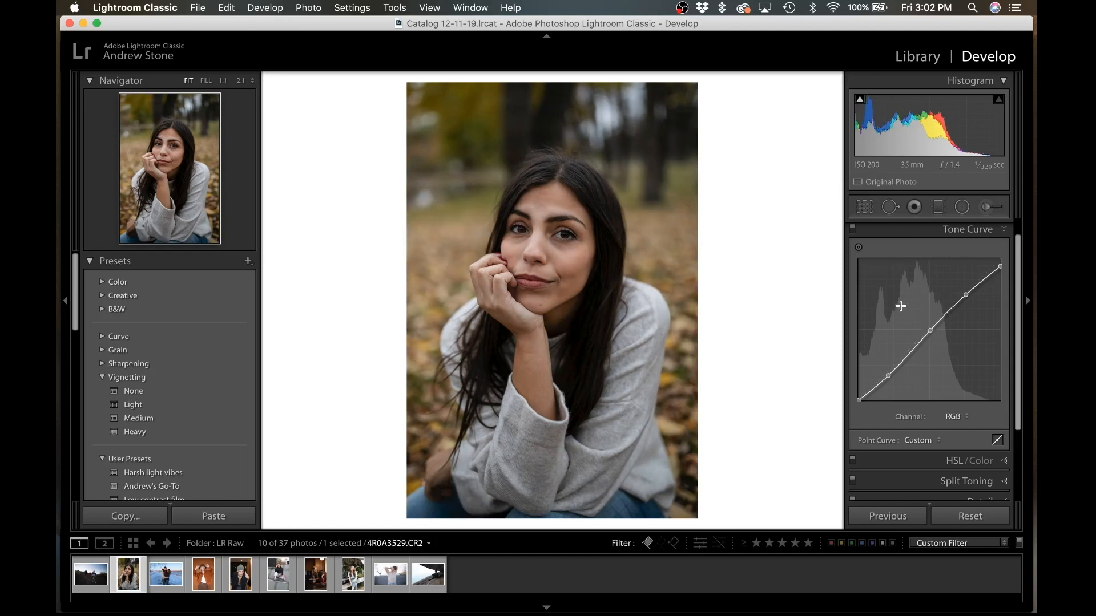
{"action": "left_click_drag", "start_coordinate": [888, 376], "coordinate": [888, 377]}
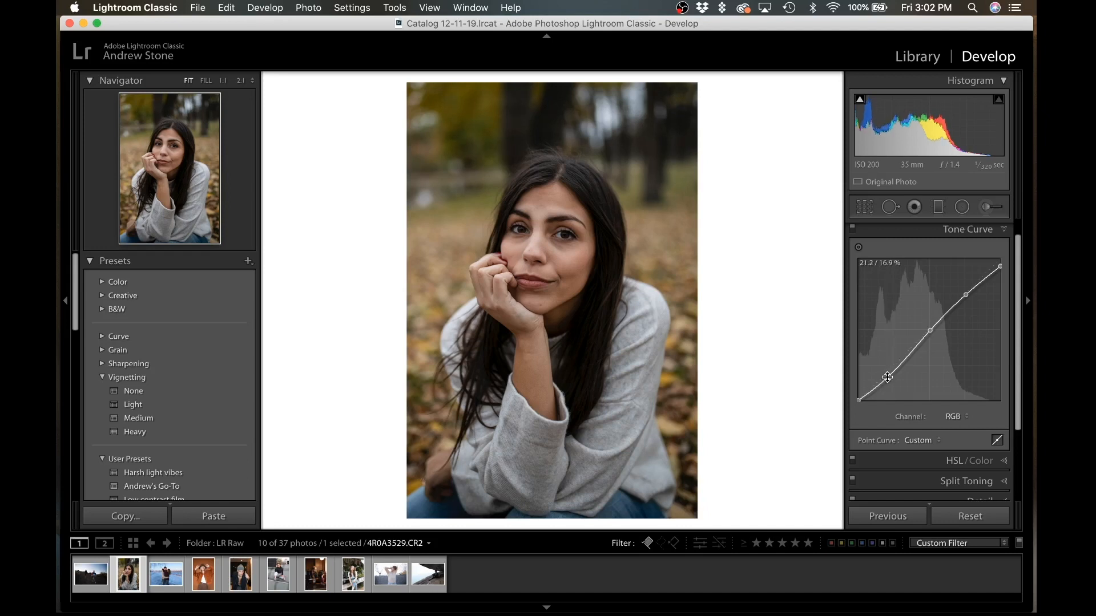
- Refine the basic tone by setting Highlights to −76, Shadows to +70 and Whites to +30
{"action": "scroll", "coordinate": [889, 377], "scroll_direction": "up", "scroll_amount": 2}
{"action": "left_click", "coordinate": [952, 226]}
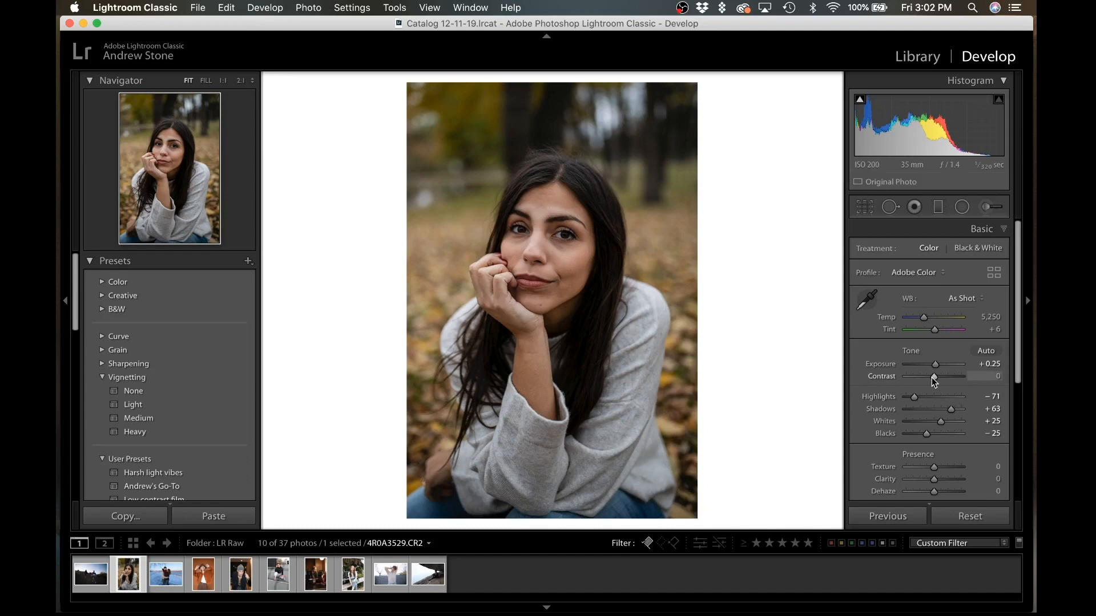
{"action": "left_click_drag", "start_coordinate": [911, 399], "coordinate": [956, 410]}
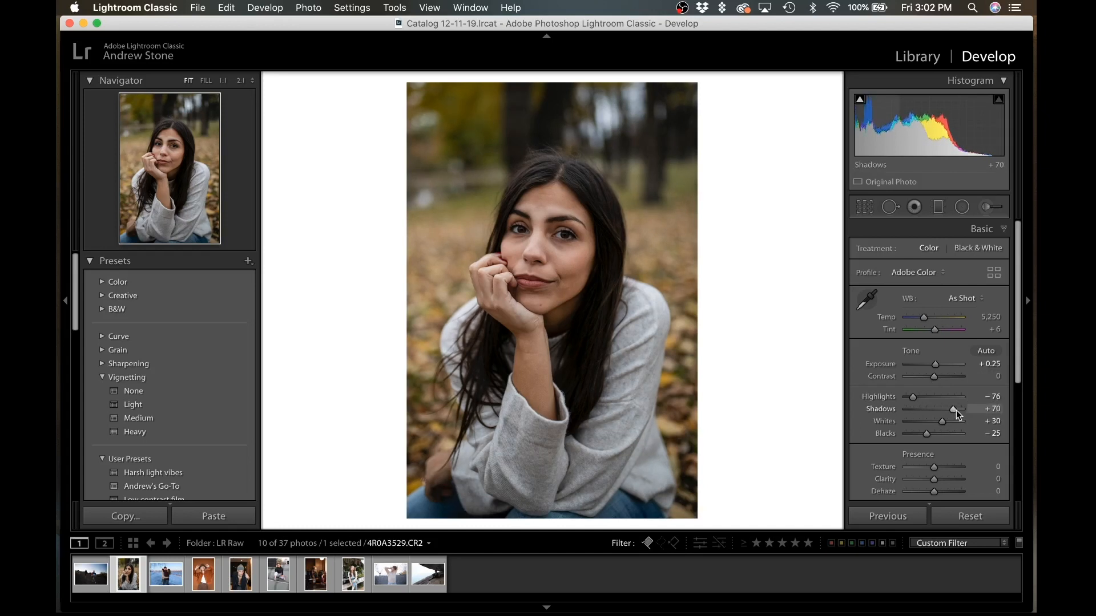
- Reduce the portrait's overall Saturation to −8
{"action": "scroll", "coordinate": [940, 390], "scroll_direction": "down", "scroll_amount": 1}
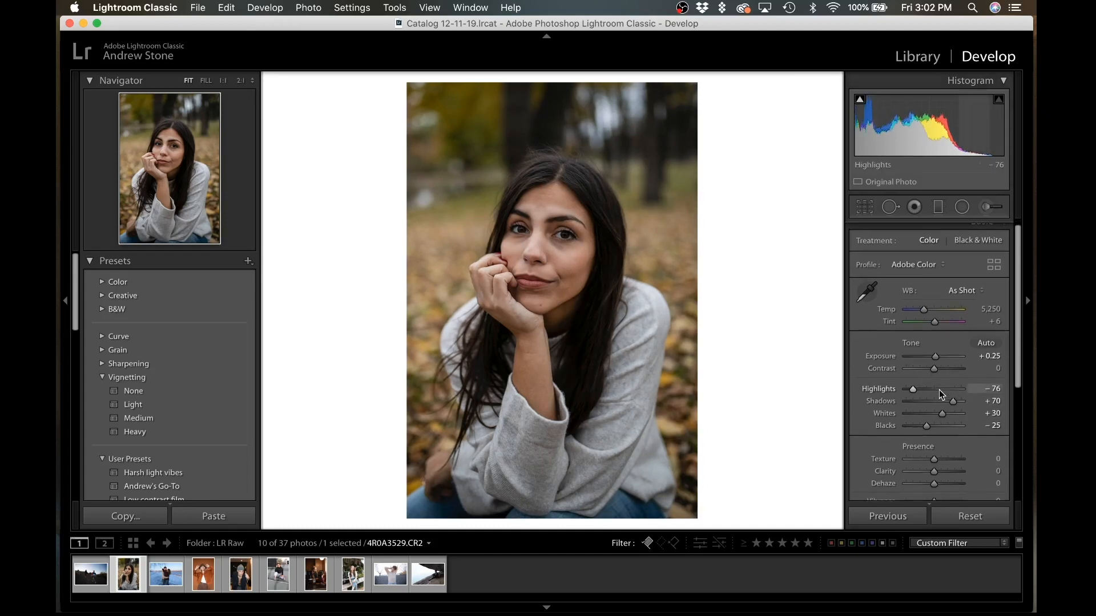
{"action": "scroll", "coordinate": [936, 374], "scroll_direction": "down", "scroll_amount": 5}
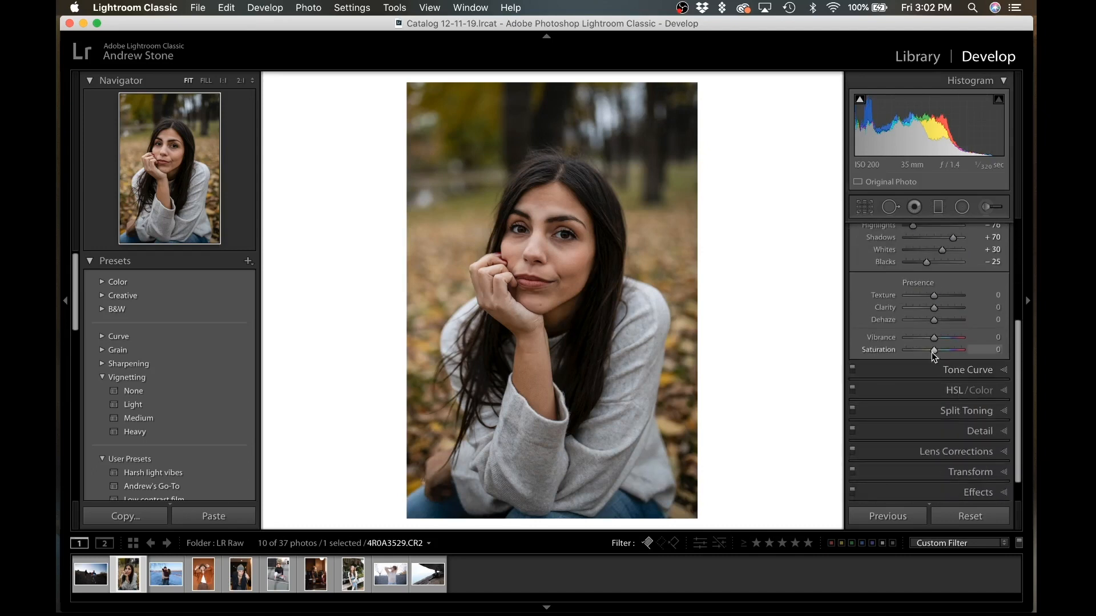
{"action": "left_click_drag", "start_coordinate": [931, 352], "coordinate": [929, 353]}
{"action": "scroll", "coordinate": [929, 352], "scroll_direction": "down", "scroll_amount": 1}
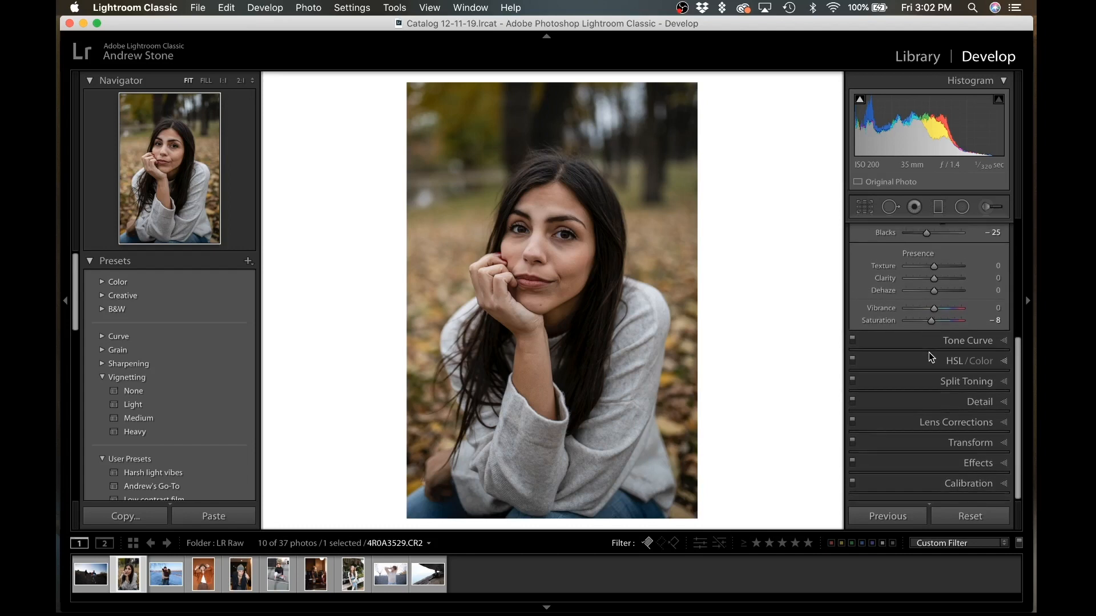
- Return to the basic adjustments and set the white balance Tint to 0
{"action": "left_click", "coordinate": [1005, 363]}
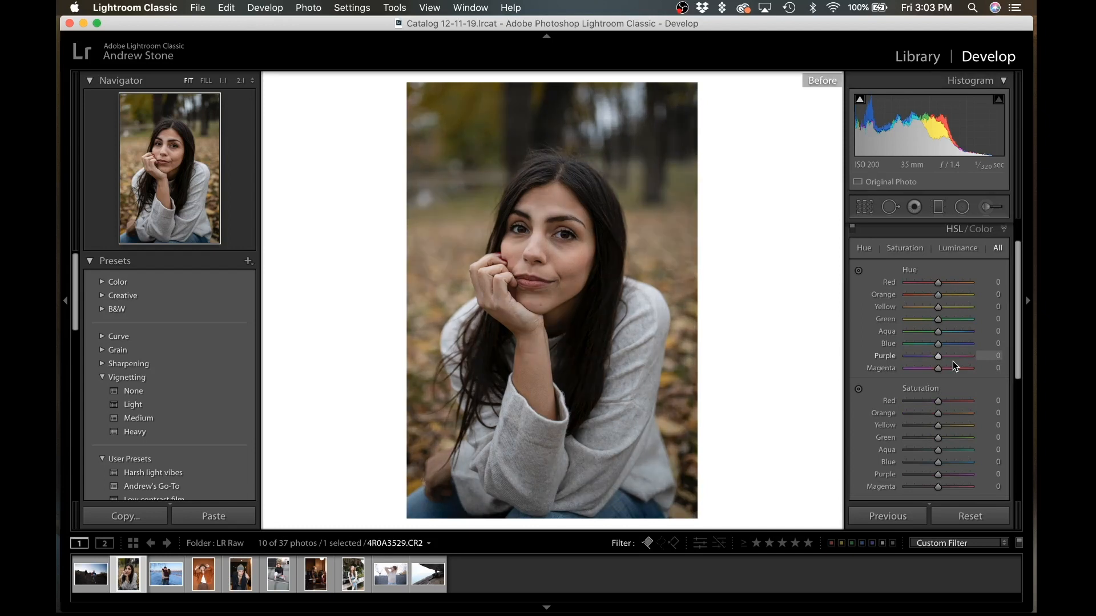
{"action": "scroll", "coordinate": [956, 366], "scroll_direction": "up", "scroll_amount": 5}
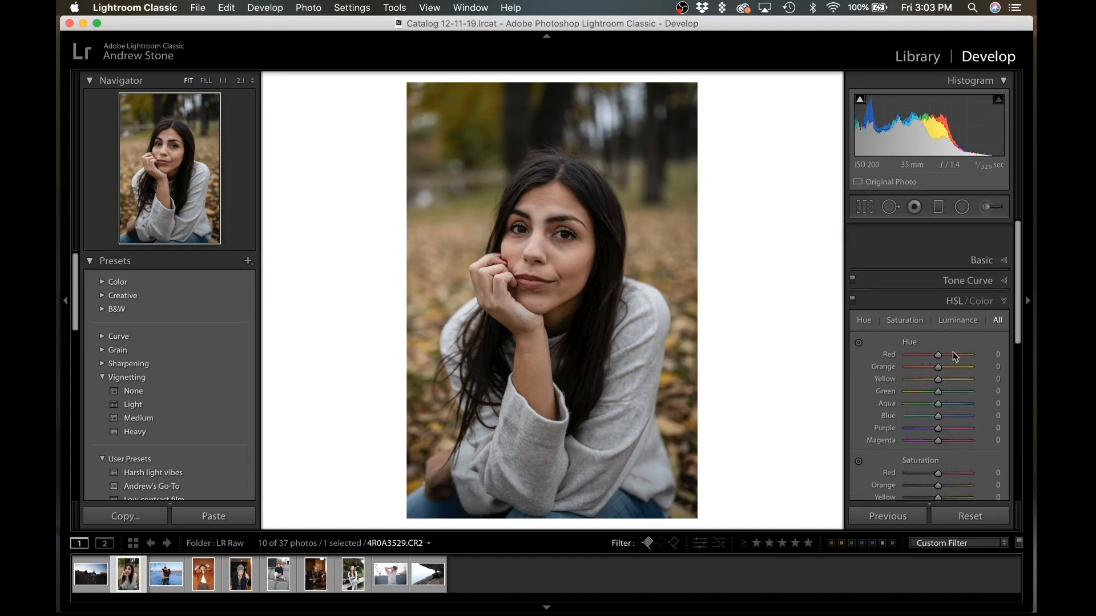
{"action": "left_click", "coordinate": [968, 231]}
{"action": "left_click_drag", "start_coordinate": [934, 334], "coordinate": [934, 335]}
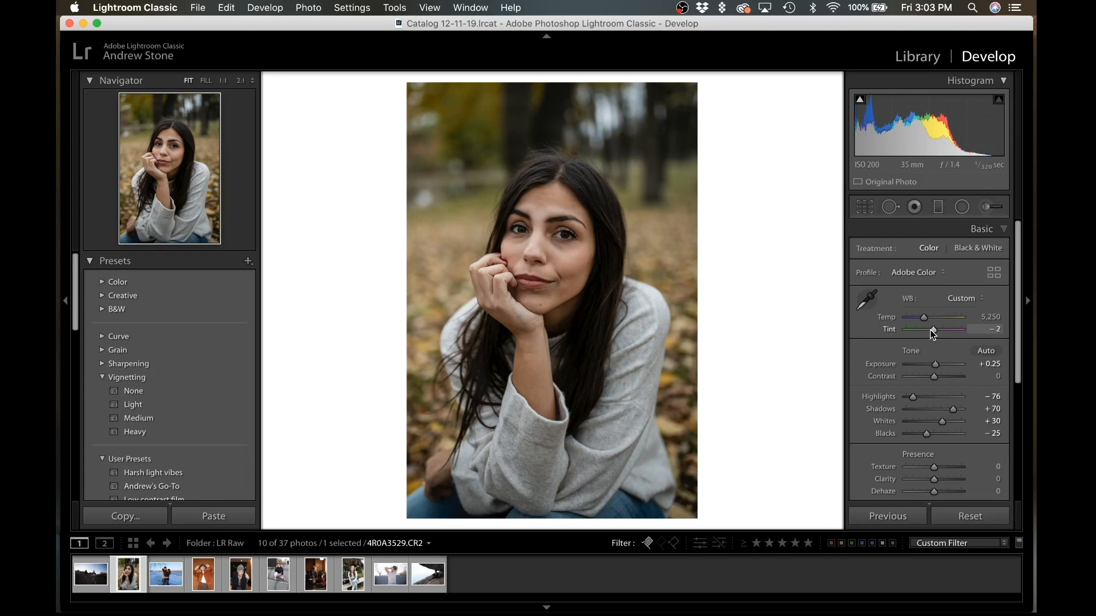
{"action": "key", "text": "0"}
{"action": "left_click", "coordinate": [995, 333]}
{"action": "type", "text": "0"}
{"action": "key", "text": "Return"}
- In the HSL adjustments, raise Yellow saturation to +39 and Green saturation to +24, comparing with the unedited portrait
{"action": "scroll", "coordinate": [972, 347], "scroll_direction": "down", "scroll_amount": 2}
{"action": "scroll", "coordinate": [972, 346], "scroll_direction": "down", "scroll_amount": 5}
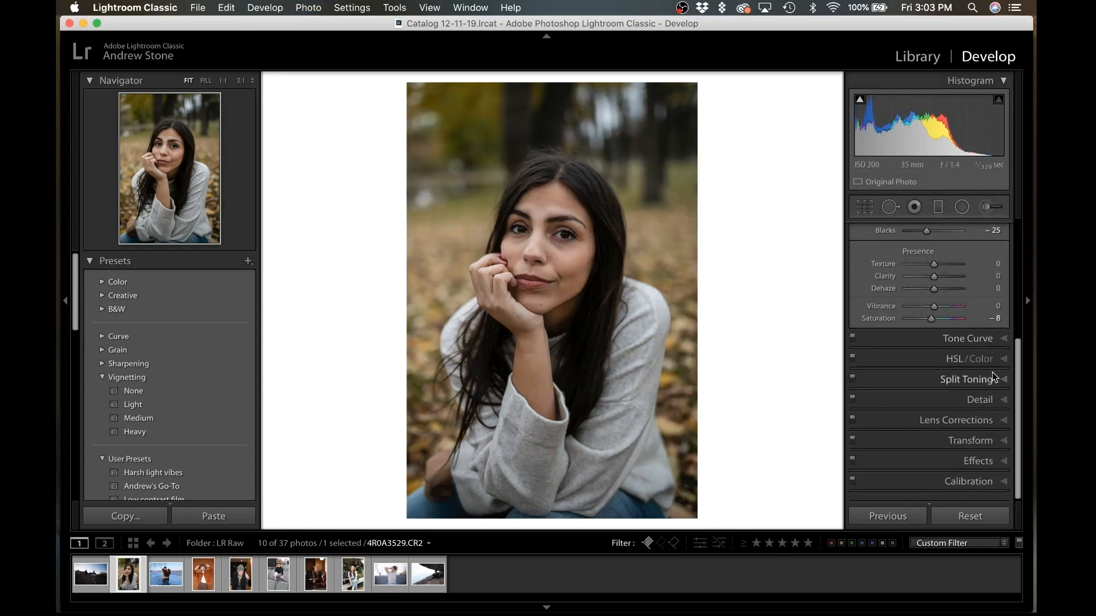
{"action": "left_click", "coordinate": [996, 360]}
{"action": "scroll", "coordinate": [943, 387], "scroll_direction": "down", "scroll_amount": 3}
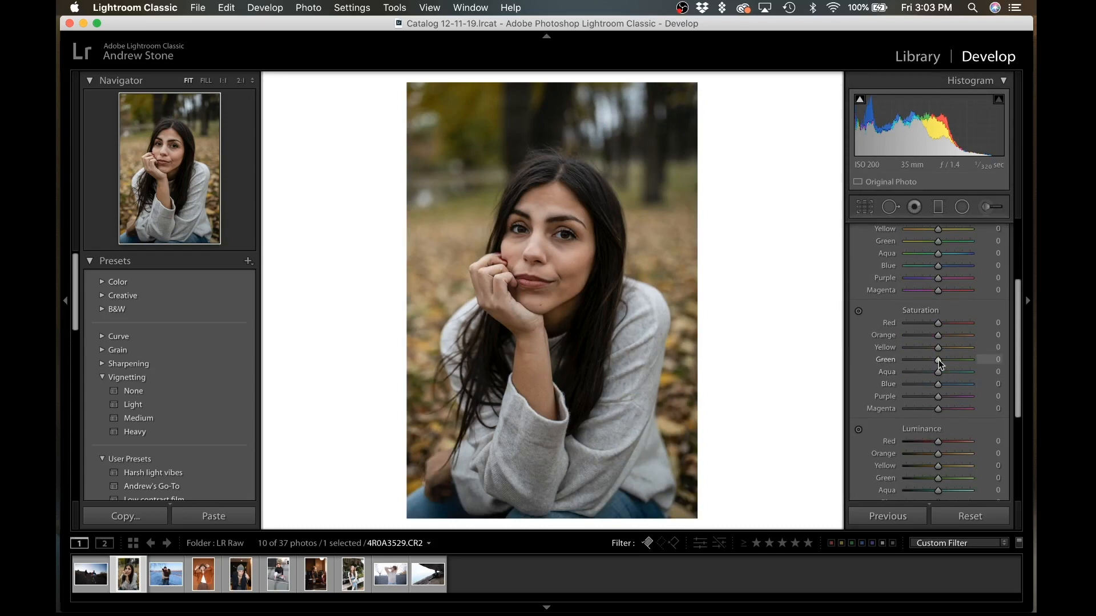
{"action": "left_click", "coordinate": [947, 347]}
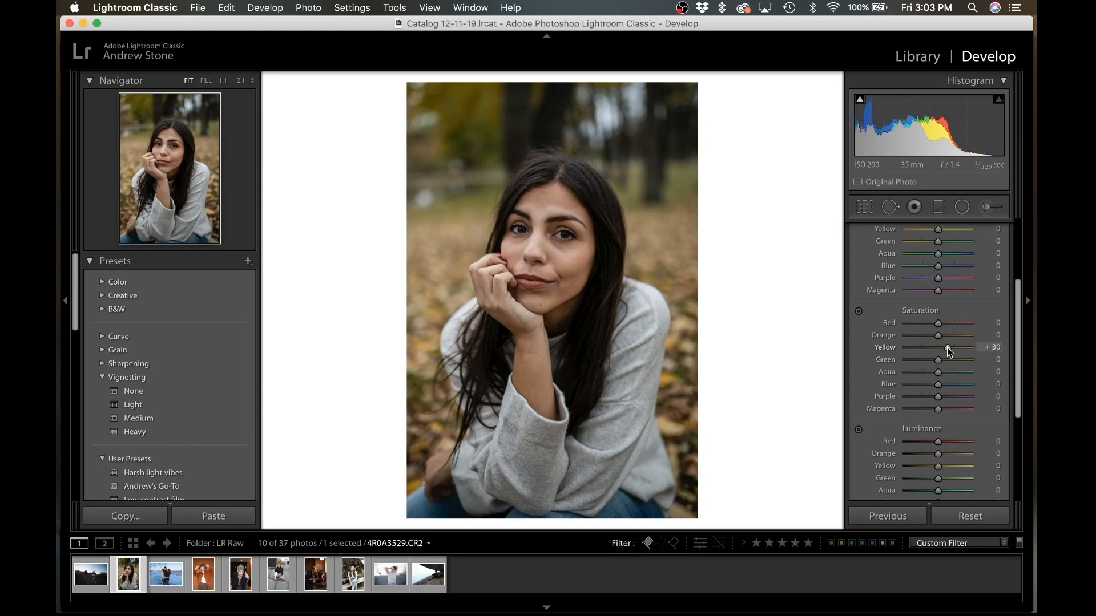
{"action": "mouse_move", "coordinate": [947, 347]}
{"action": "left_mouse_down"}
{"action": "mouse_move", "coordinate": [988, 347]}
{"action": "mouse_move", "coordinate": [938, 346]}
{"action": "mouse_move", "coordinate": [954, 346]}
{"action": "mouse_move", "coordinate": [957, 362]}
{"action": "mouse_move", "coordinate": [862, 355]}
{"action": "mouse_move", "coordinate": [956, 358]}
{"action": "mouse_move", "coordinate": [946, 358]}
{"action": "left_mouse_up"}
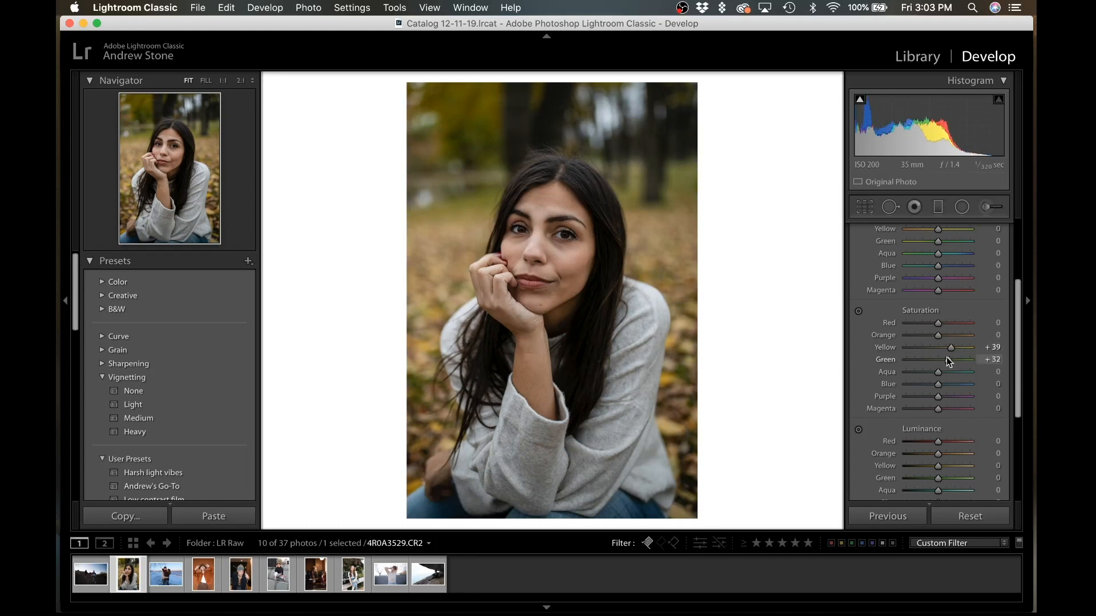
{"action": "key", "text": "backslash"}
{"action": "key", "text": "backslash"}
- Try shifting the Aqua hue and reset it, and set the Green hue to −100
{"action": "scroll", "coordinate": [945, 358], "scroll_direction": "up", "scroll_amount": 3}
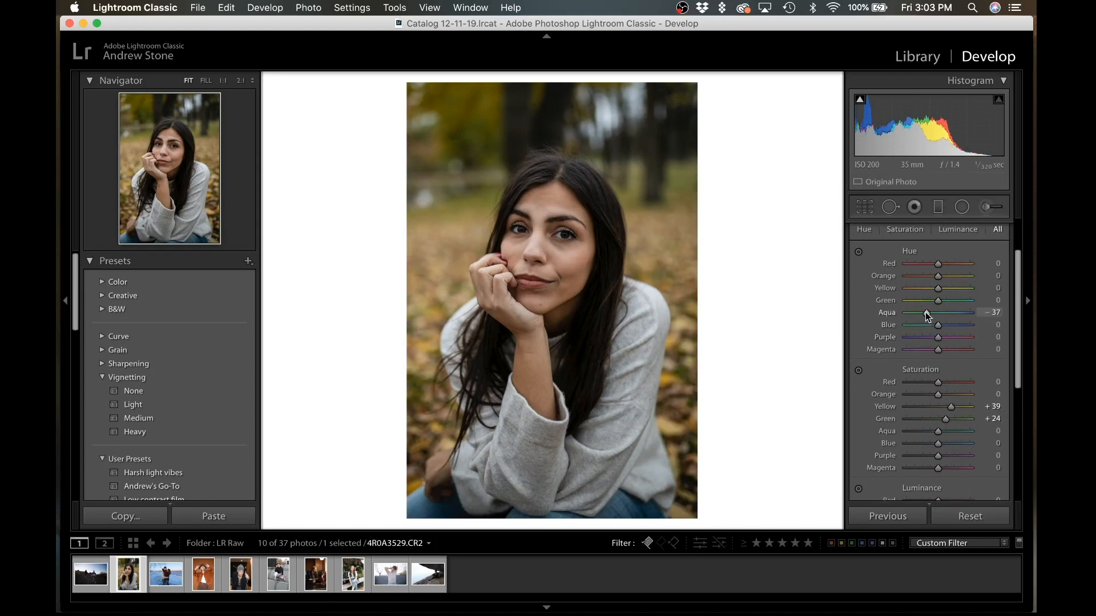
{"action": "left_click_drag", "start_coordinate": [926, 313], "coordinate": [890, 297]}
{"action": "double_click", "coordinate": [940, 313]}
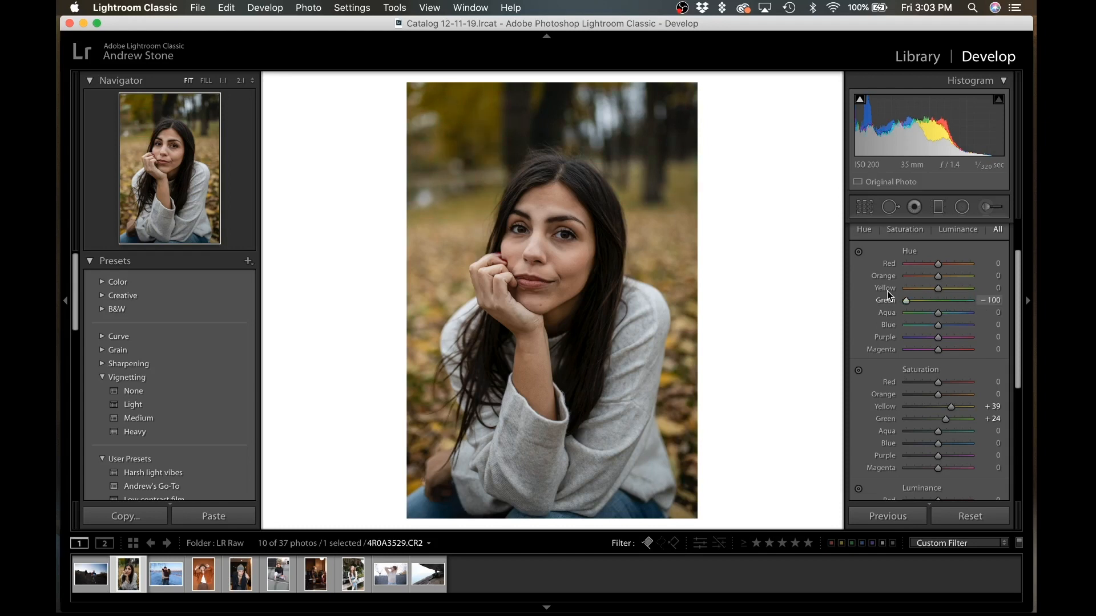
- Try shifting the Yellow hue to −66 and undo the yellow hue changes, comparing with the unedited portrait
{"action": "left_click", "coordinate": [917, 288]}
{"action": "key", "text": "super+z"}
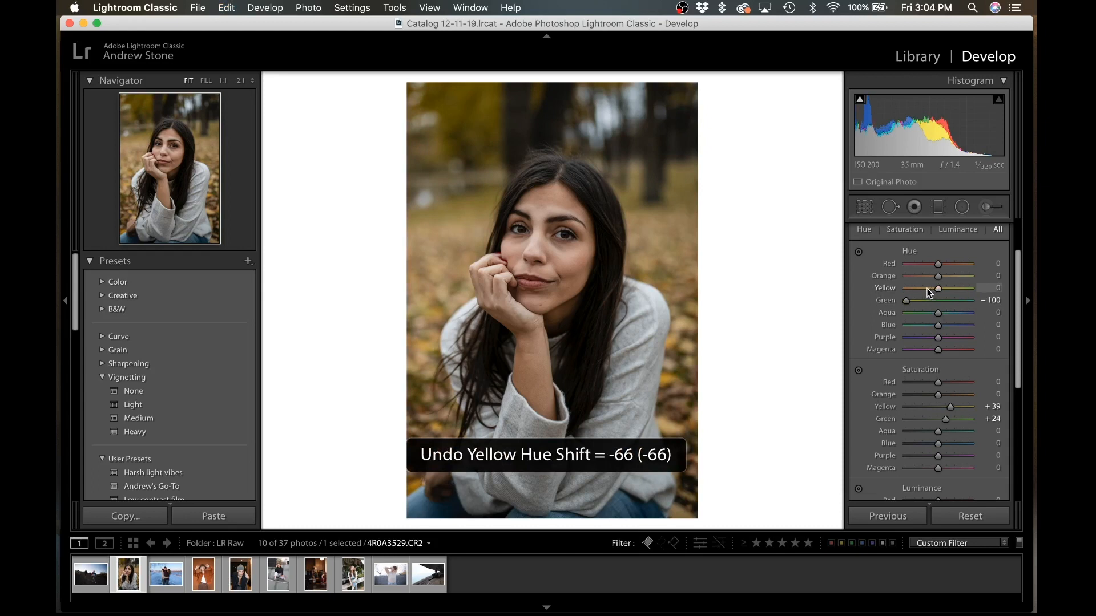
{"action": "key", "text": "backslash"}
{"action": "key", "text": "super+z"}
{"action": "key", "text": "backslash"}
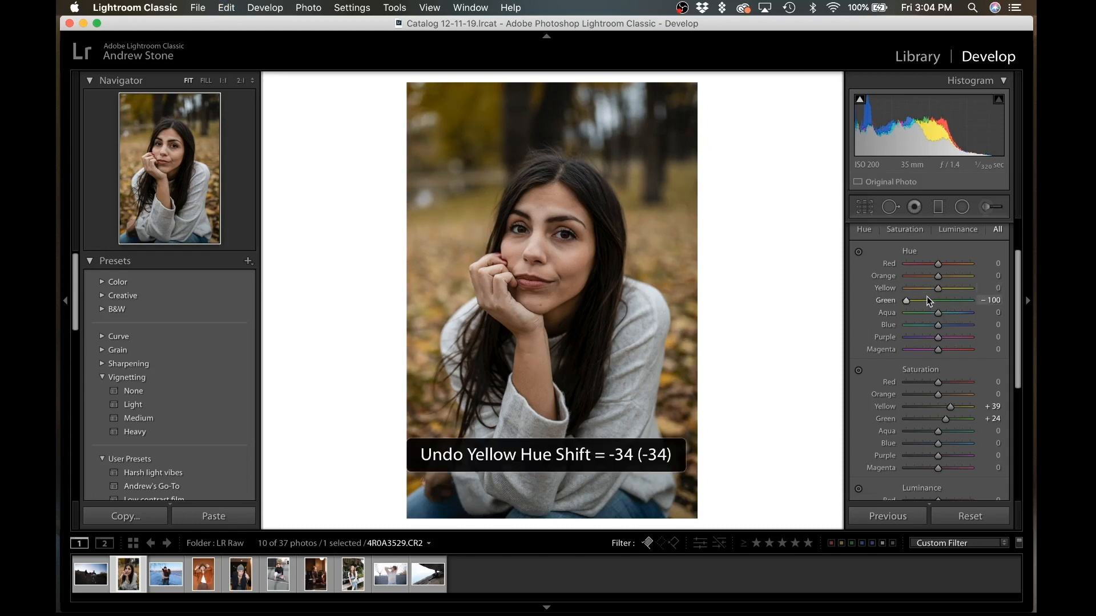
- Try the Yellow hue at −39, reset the Yellow and Green hues to 0, and compare with the unedited portrait
{"action": "mouse_move", "coordinate": [925, 302]}
{"action": "left_mouse_down"}
{"action": "mouse_move", "coordinate": [954, 300]}
{"action": "mouse_move", "coordinate": [944, 304]}
{"action": "mouse_move", "coordinate": [949, 287]}
{"action": "mouse_move", "coordinate": [926, 287]}
{"action": "left_mouse_up"}
{"action": "double_click", "coordinate": [943, 302]}
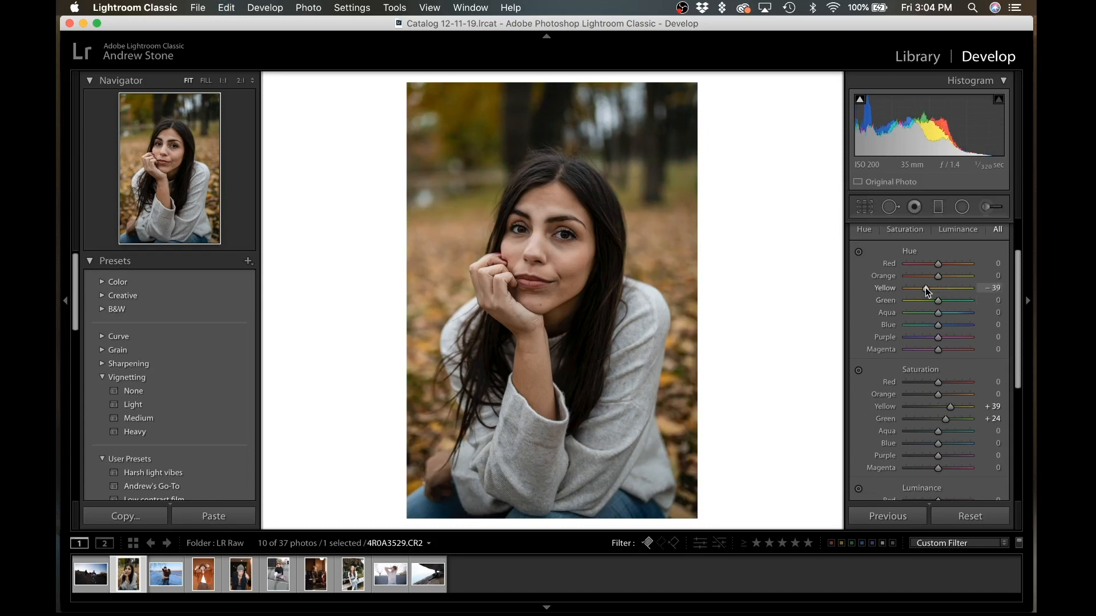
{"action": "double_click", "coordinate": [928, 289]}
{"action": "key", "text": "backslash"}
{"action": "key", "text": "backslash"}
- Shift the Yellow hue to +5 and the Green hue to +6, comparing with the unedited portrait
{"action": "left_click_drag", "start_coordinate": [940, 290], "coordinate": [942, 292]}
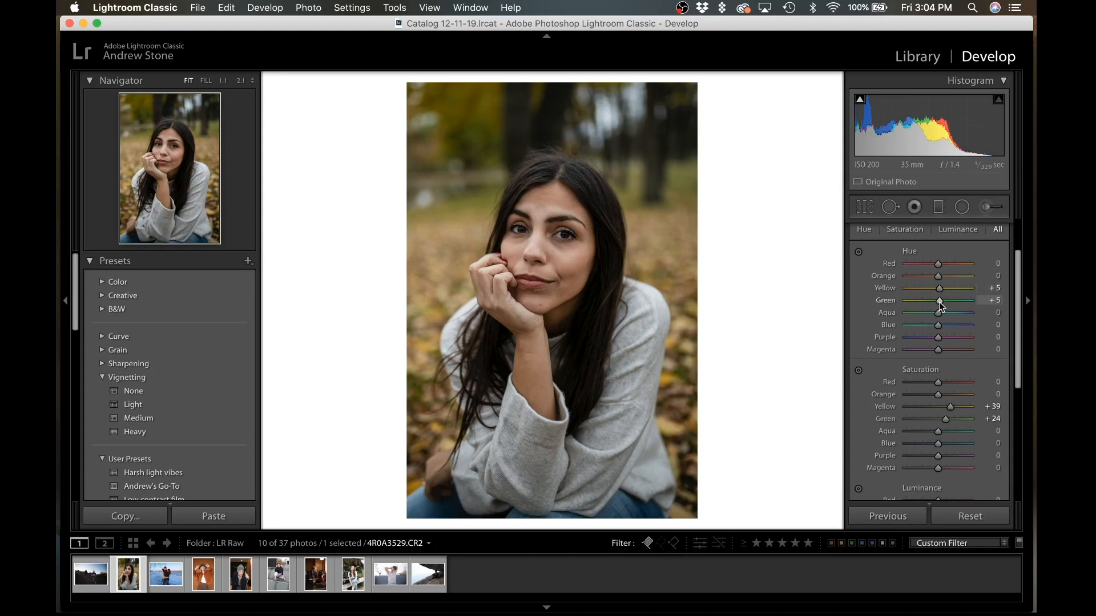
{"action": "key", "text": "backslash"}
{"action": "key", "text": "backslash"}
- Raise the Yellow saturation to +41, and set the luminance to +19 for Yellow and +18 for Green
{"action": "scroll", "coordinate": [939, 305], "scroll_direction": "down", "scroll_amount": 5}
{"action": "left_click_drag", "start_coordinate": [952, 351], "coordinate": [952, 349]}
{"action": "scroll", "coordinate": [952, 349], "scroll_direction": "down", "scroll_amount": 5}
{"action": "left_click", "coordinate": [948, 399]}
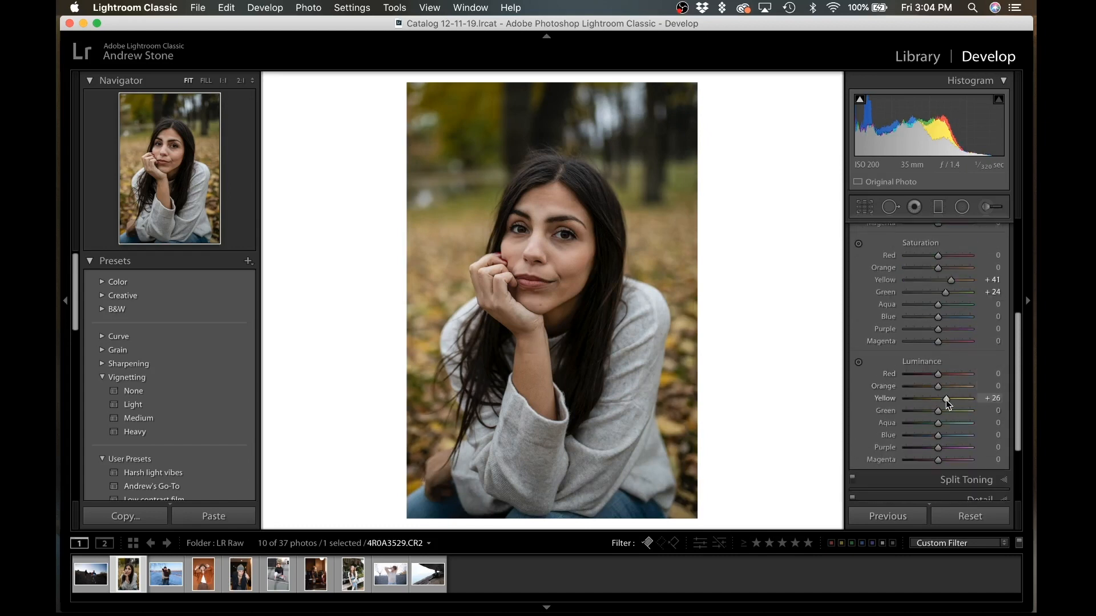
{"action": "left_click_drag", "start_coordinate": [947, 399], "coordinate": [928, 405]}
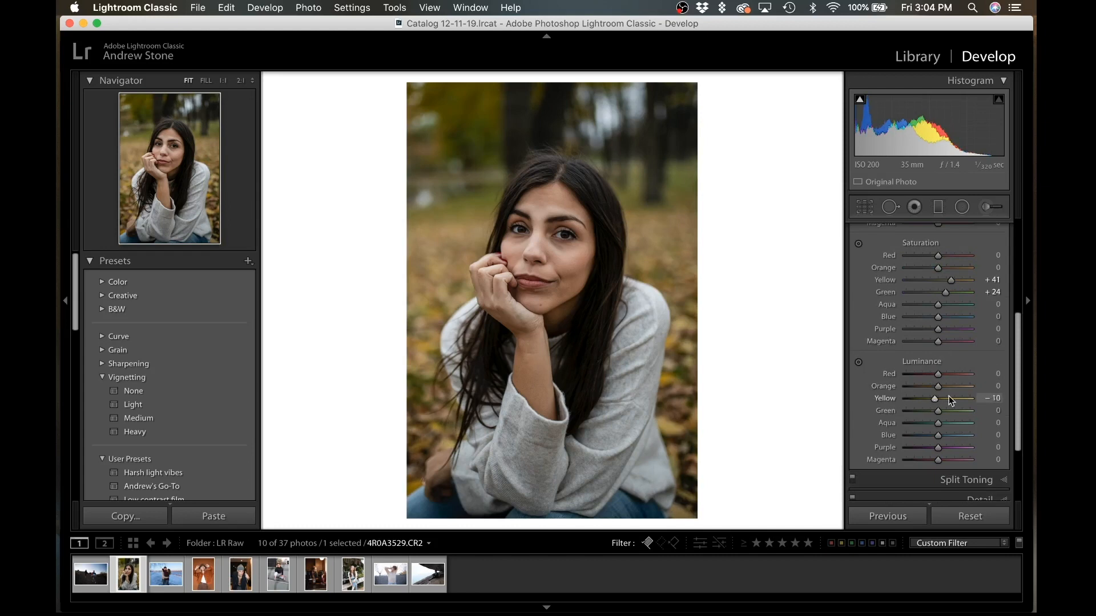
{"action": "left_click", "coordinate": [947, 398]}
{"action": "left_click_drag", "start_coordinate": [944, 395], "coordinate": [943, 397]}
{"action": "left_click", "coordinate": [944, 410]}
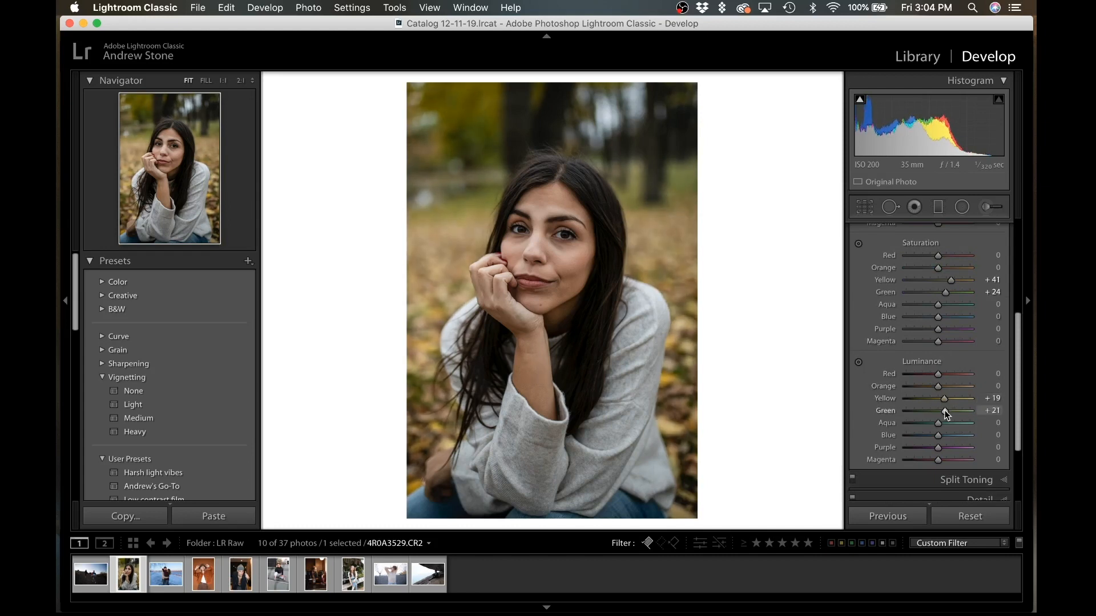
- Set the HSL saturation to +28 for Green, +45 for Yellow, +9 for Orange and +6 for Red
{"action": "left_click_drag", "start_coordinate": [945, 293], "coordinate": [952, 279]}
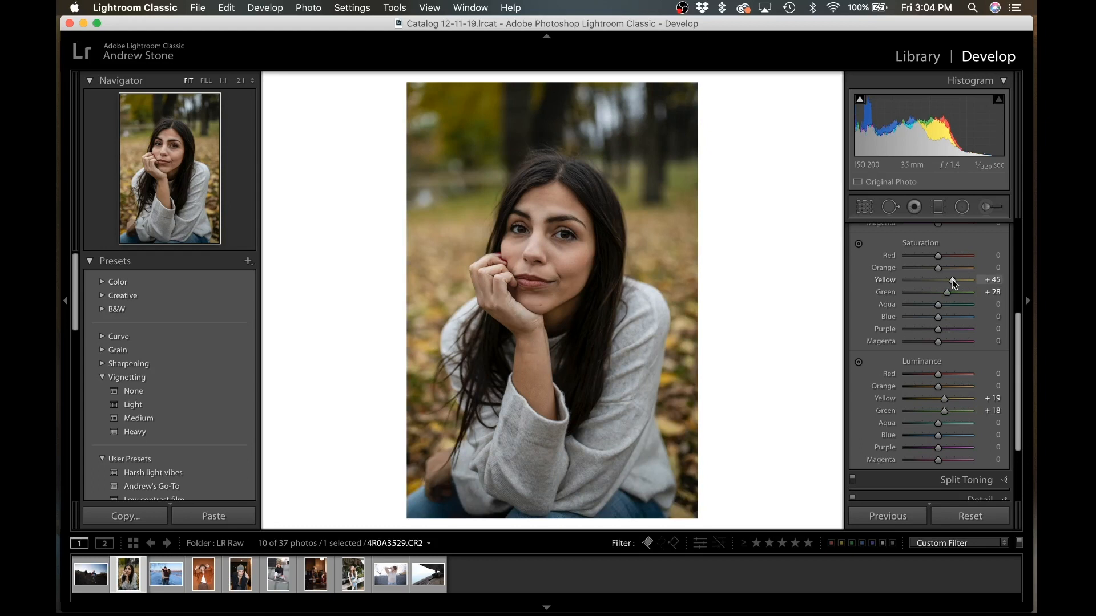
{"action": "mouse_move", "coordinate": [940, 269]}
{"action": "left_mouse_down"}
{"action": "mouse_move", "coordinate": [957, 269]}
{"action": "mouse_move", "coordinate": [939, 269]}
{"action": "left_mouse_up"}
{"action": "left_click_drag", "start_coordinate": [940, 257], "coordinate": [940, 256]}
- Try shifting the Orange hue and the Red hue to +27, and reset both to 0
{"action": "scroll", "coordinate": [938, 271], "scroll_direction": "up", "scroll_amount": 5}
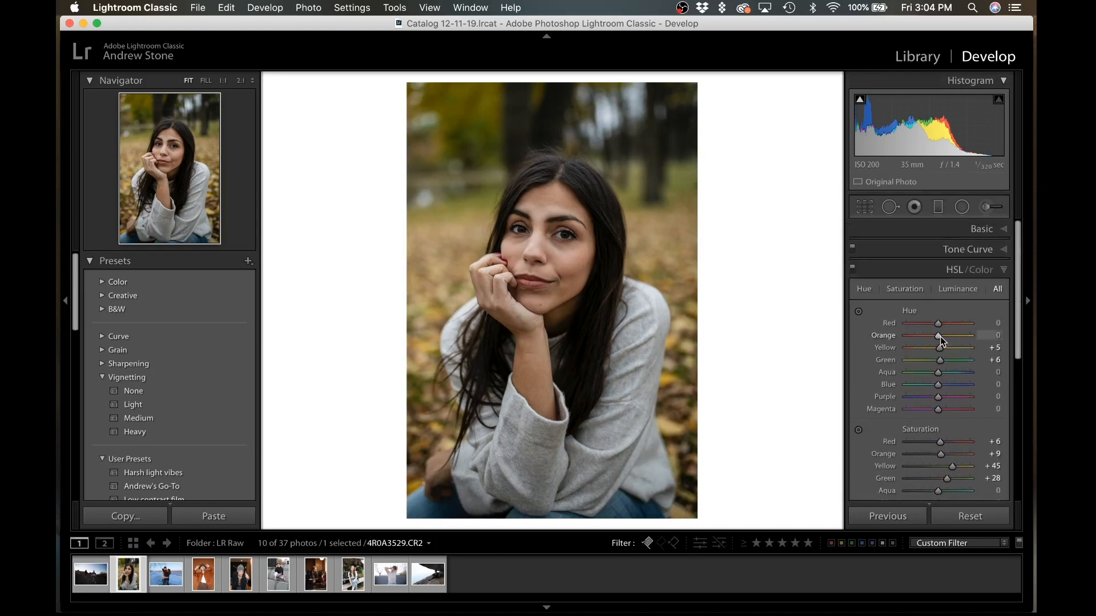
{"action": "left_click_drag", "start_coordinate": [939, 336], "coordinate": [941, 337]}
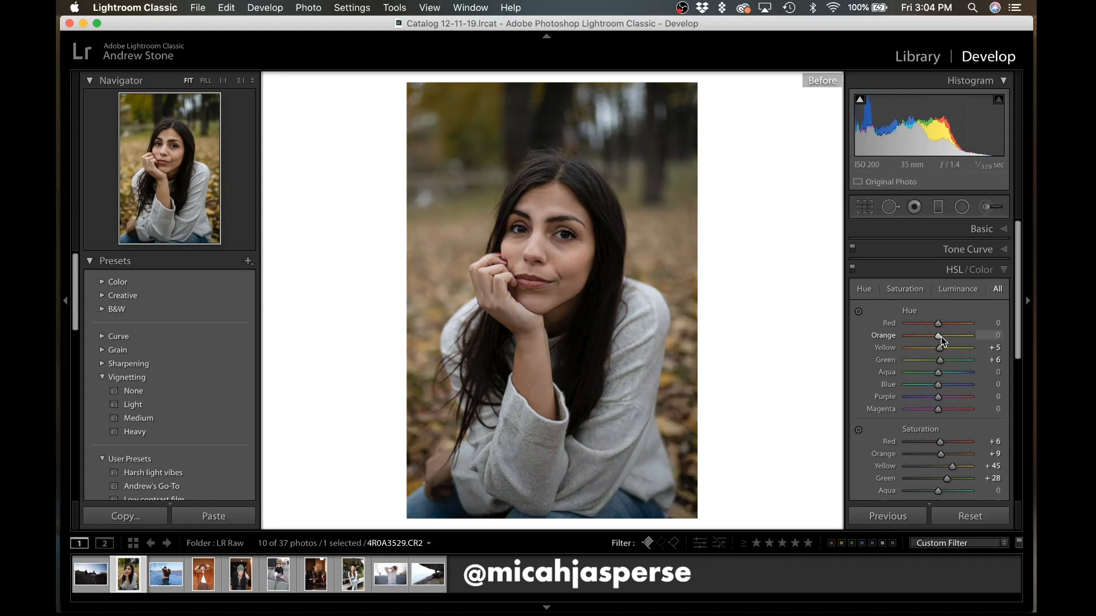
{"action": "left_click_drag", "start_coordinate": [938, 324], "coordinate": [947, 323]}
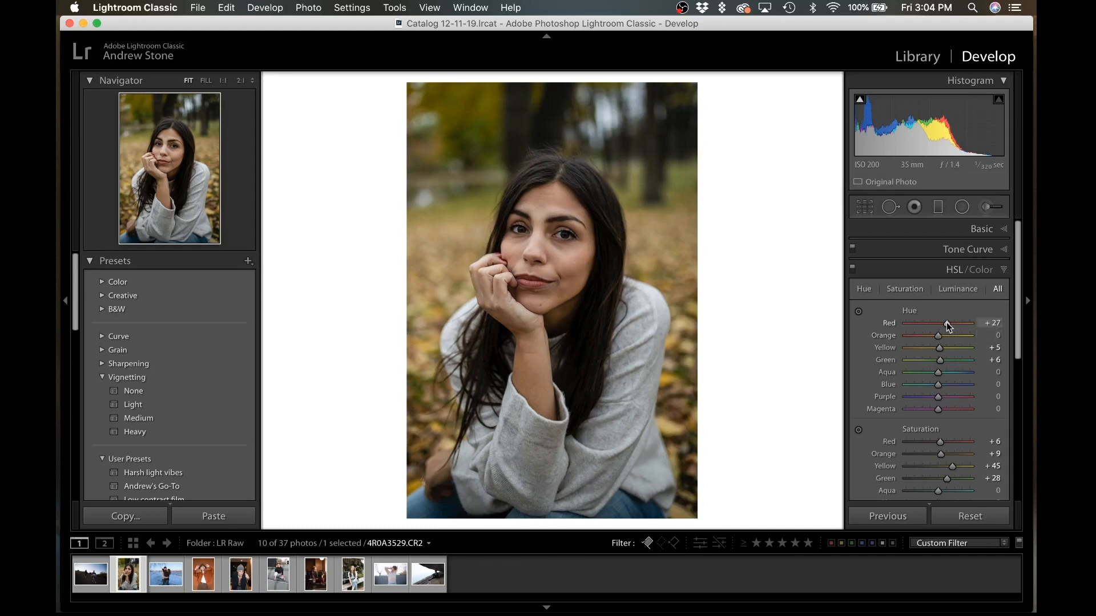
{"action": "double_click", "coordinate": [946, 323]}
- Raise the Blue luminance to +36 in the HSL adjustments
{"action": "scroll", "coordinate": [925, 347], "scroll_direction": "down", "scroll_amount": 2}
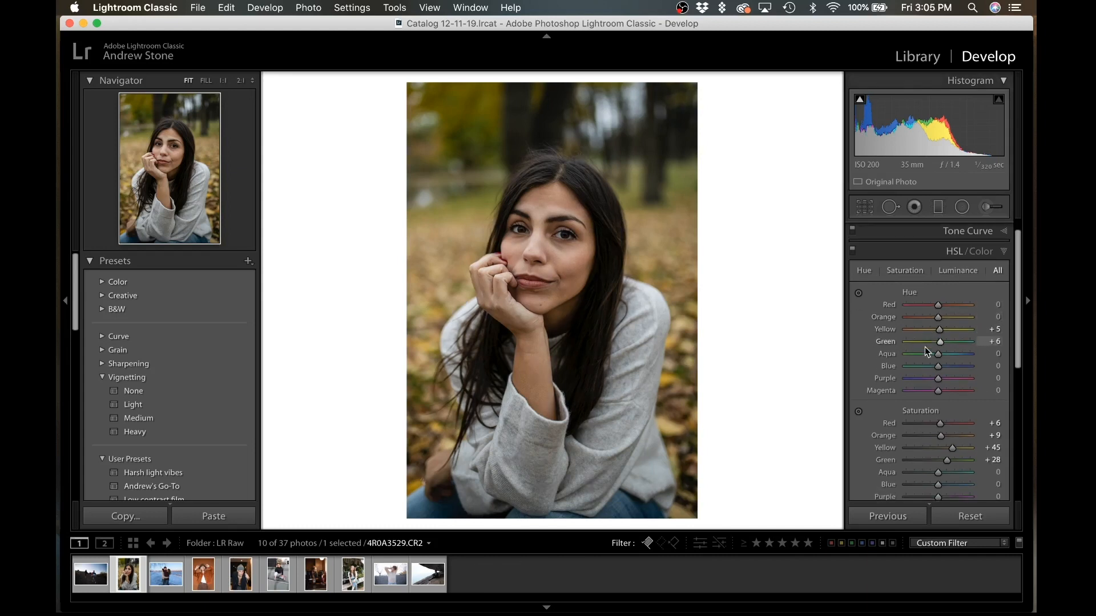
{"action": "scroll", "coordinate": [925, 347], "scroll_direction": "down", "scroll_amount": 10}
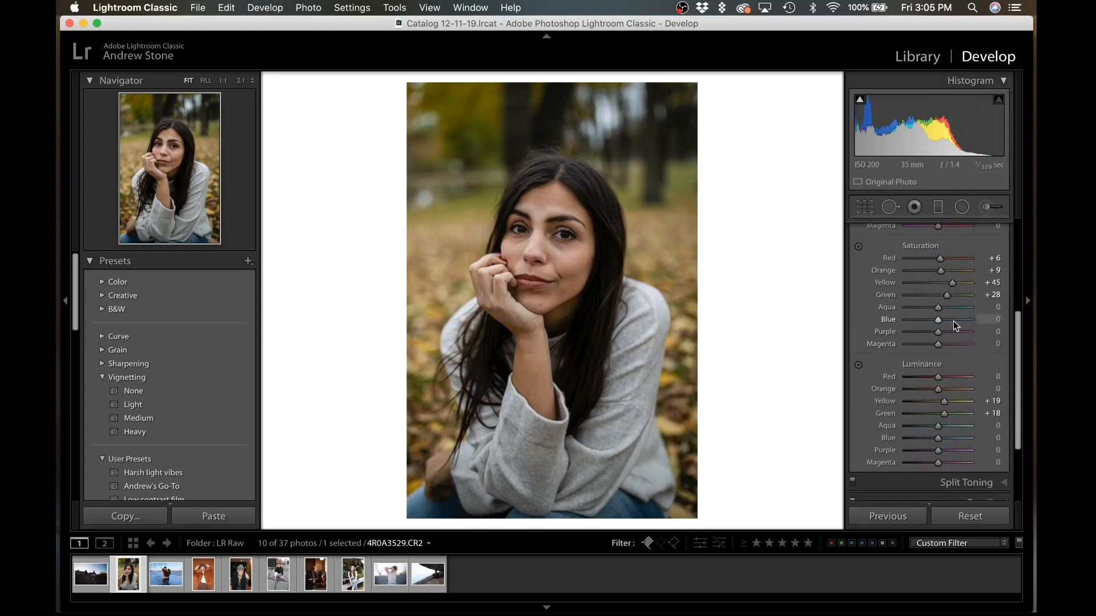
{"action": "scroll", "coordinate": [943, 324], "scroll_direction": "down", "scroll_amount": 3}
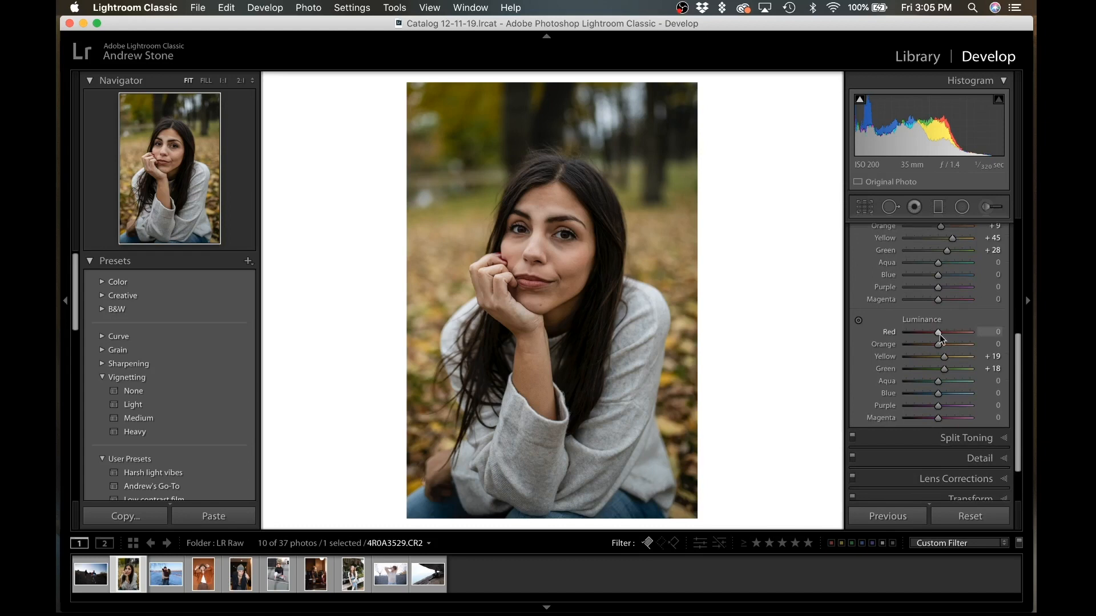
{"action": "left_click_drag", "start_coordinate": [949, 393], "coordinate": [950, 396]}
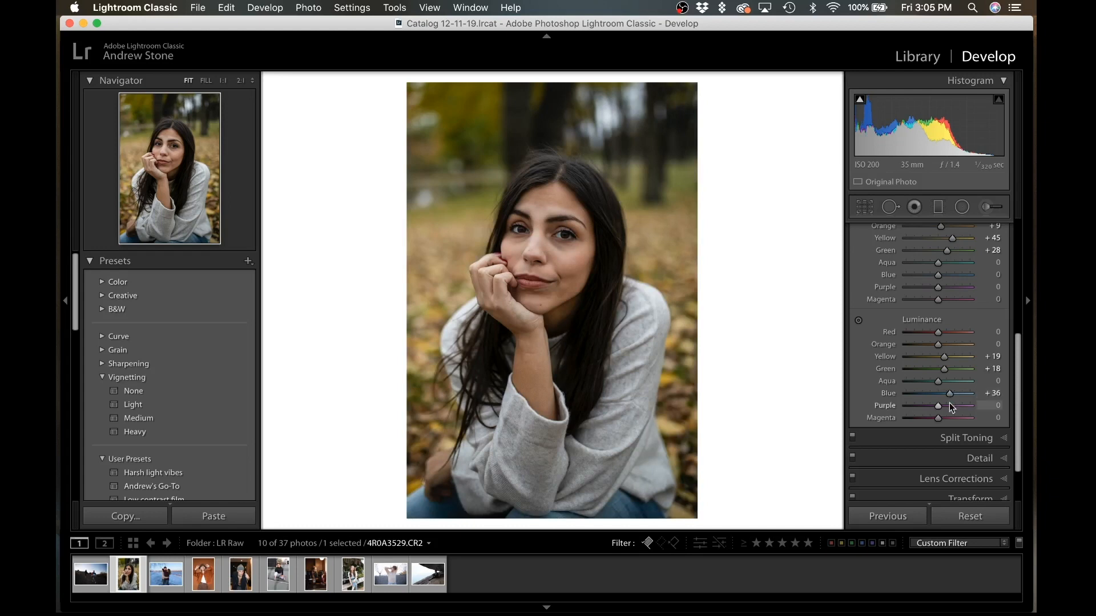
- Try the Purple luminance and the Magenta luminance at their maximum, resetting each to 0
{"action": "left_click_drag", "start_coordinate": [954, 411], "coordinate": [1036, 416]}
{"action": "double_click", "coordinate": [970, 405]}
{"action": "left_click_drag", "start_coordinate": [950, 418], "coordinate": [1036, 432]}
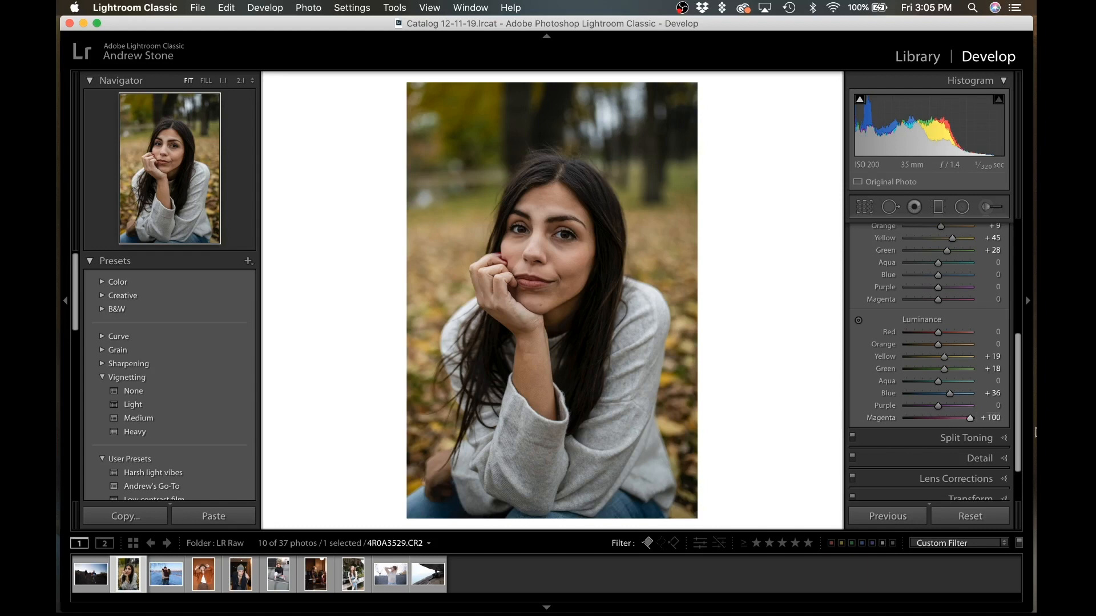
{"action": "double_click", "coordinate": [968, 417]}
- Open the Split Toning adjustments and compare the current edit with the unedited portrait
{"action": "scroll", "coordinate": [968, 416], "scroll_direction": "down", "scroll_amount": 1}
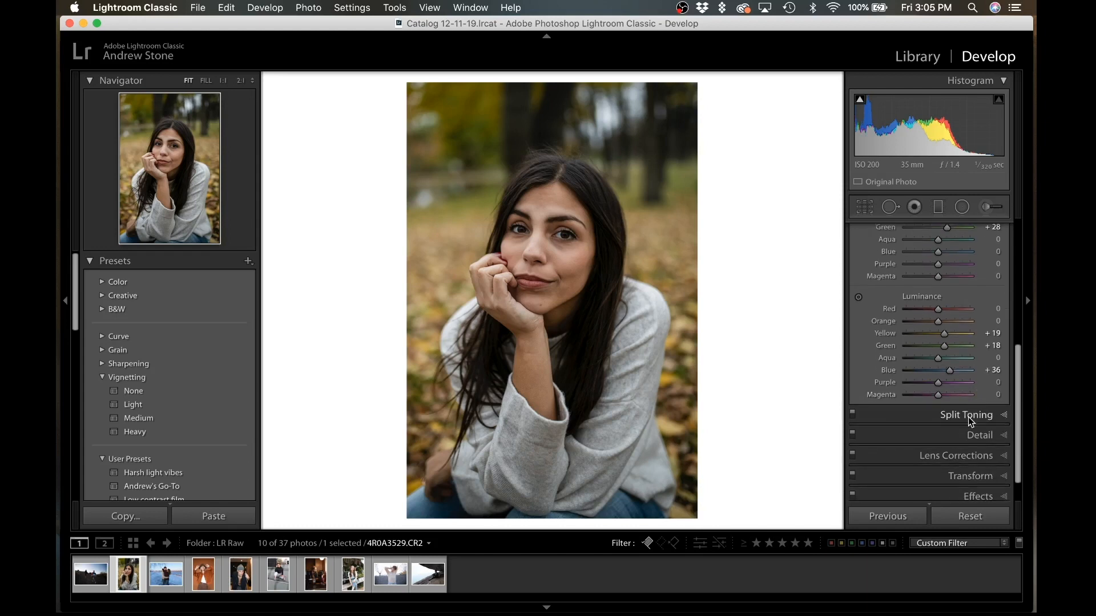
{"action": "left_click", "coordinate": [968, 418]}
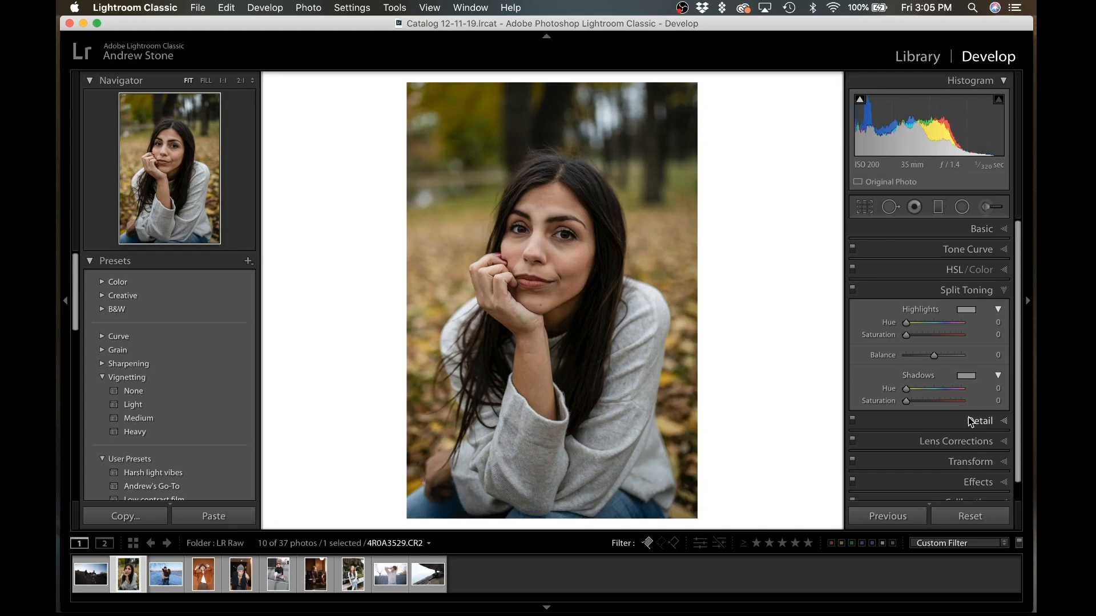
{"action": "key", "text": "backslash"}
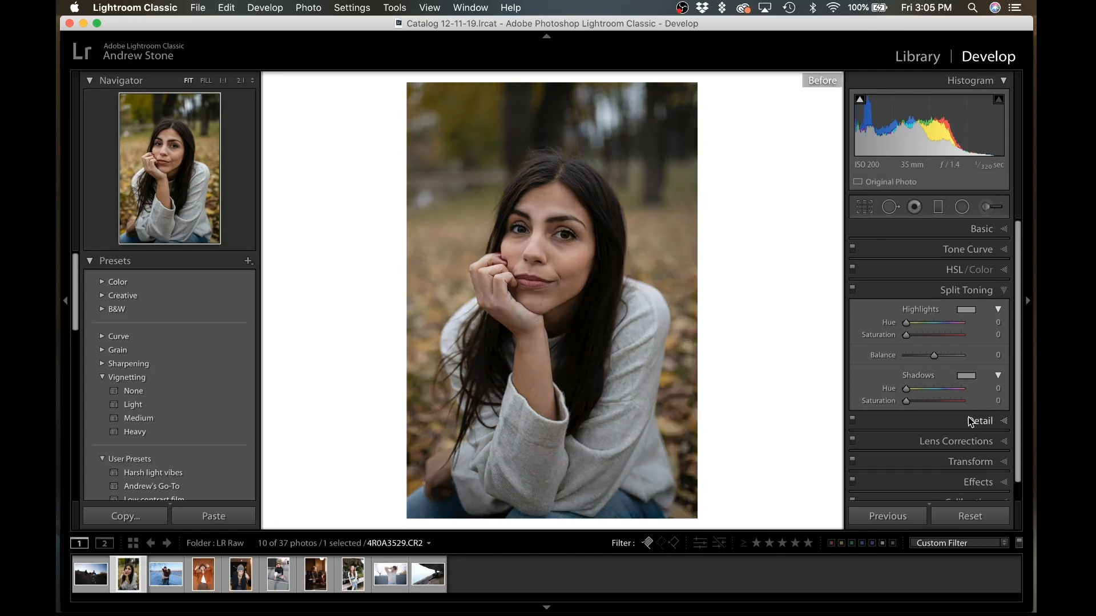
{"action": "key", "text": "backslash"}
{"action": "key", "text": "backslash"}
{"action": "key", "text": "backslash"}
{"action": "scroll", "coordinate": [930, 292], "scroll_direction": "up", "scroll_amount": 1}
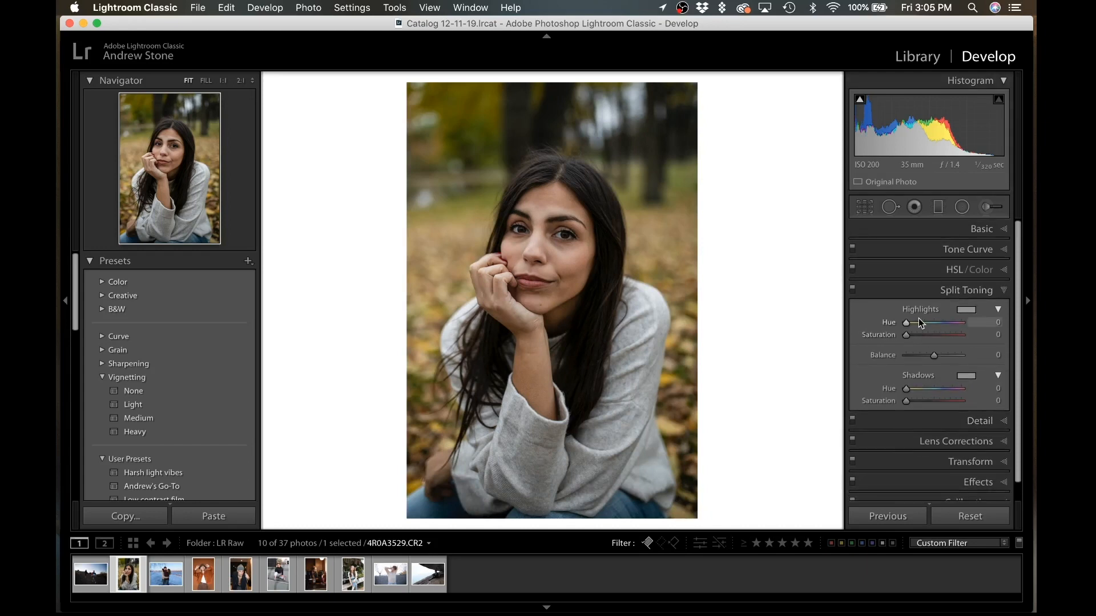
- Try split toning with highlights at hue 320 and saturation 5, and shadows at hue 106 and saturation 6
{"action": "left_click", "coordinate": [914, 323]}
{"action": "left_click", "coordinate": [914, 335]}
{"action": "left_click", "coordinate": [922, 323]}
{"action": "left_click", "coordinate": [952, 323]}
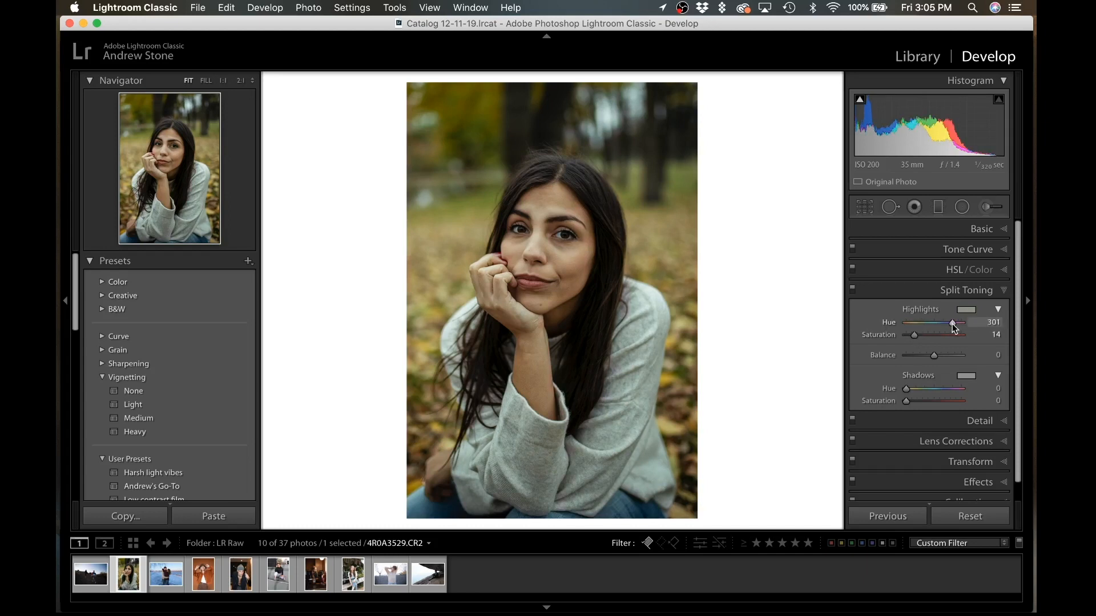
{"action": "left_click_drag", "start_coordinate": [952, 324], "coordinate": [908, 335]}
{"action": "mouse_move", "coordinate": [906, 389]}
{"action": "left_mouse_down"}
{"action": "mouse_move", "coordinate": [918, 391]}
{"action": "mouse_move", "coordinate": [910, 402]}
{"action": "left_mouse_up"}
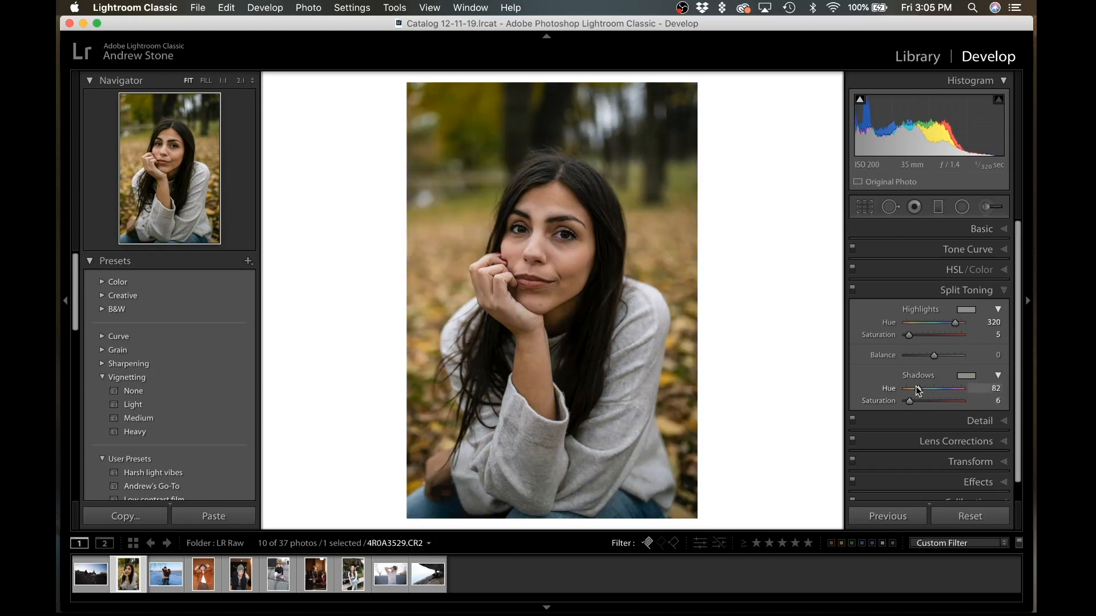
{"action": "left_click_drag", "start_coordinate": [917, 388], "coordinate": [921, 386]}
- Try a stronger split tone with highlights at hue 7 and saturation 29, and shadows saturation at 21
{"action": "left_click", "coordinate": [919, 334]}
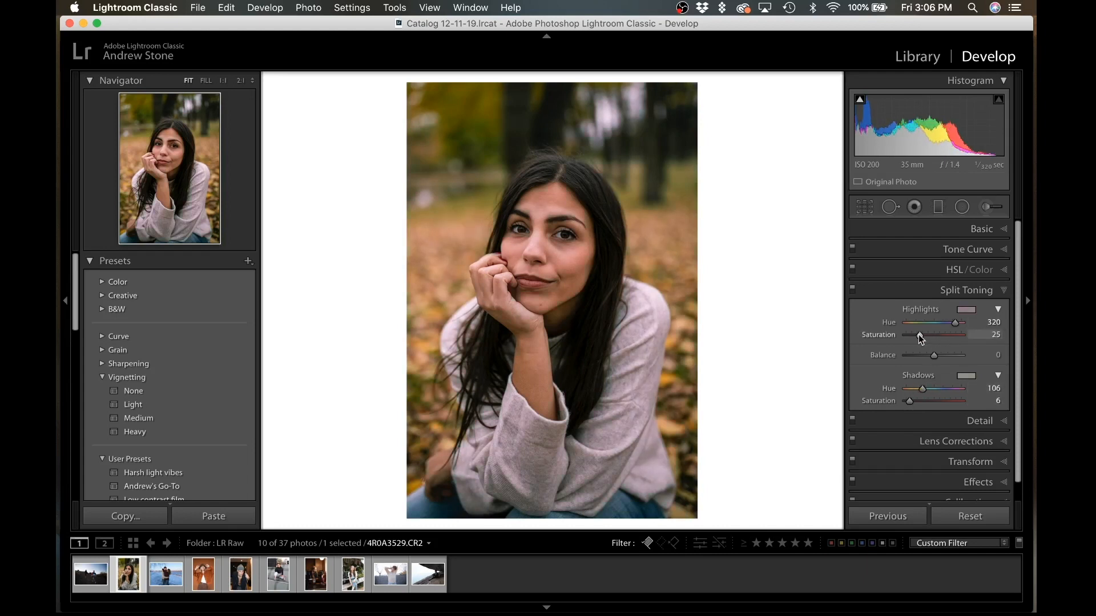
{"action": "left_click", "coordinate": [909, 324]}
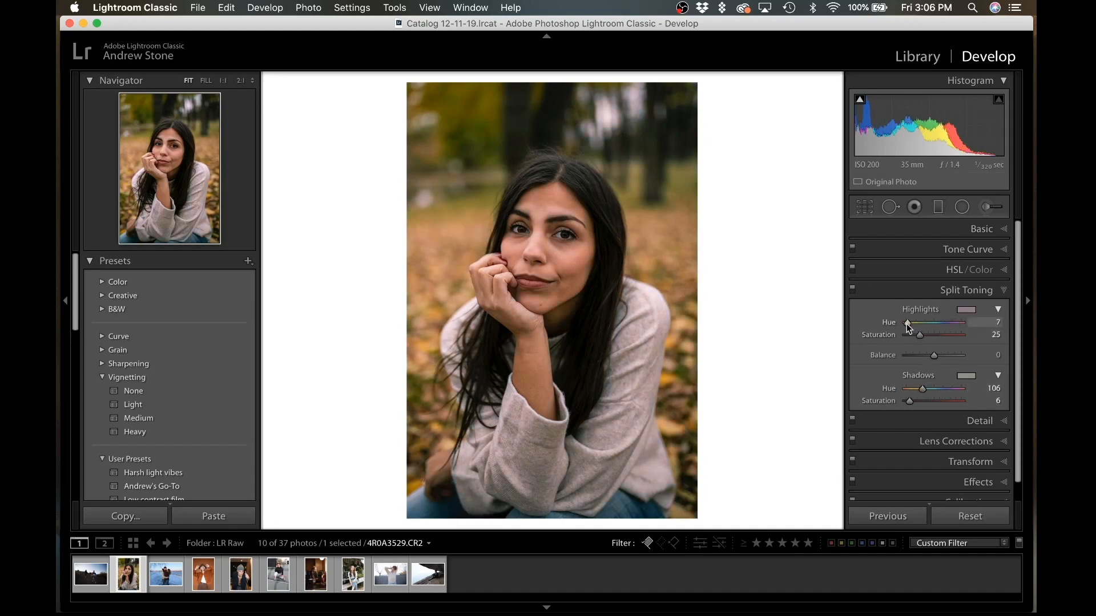
{"action": "left_click", "coordinate": [912, 336]}
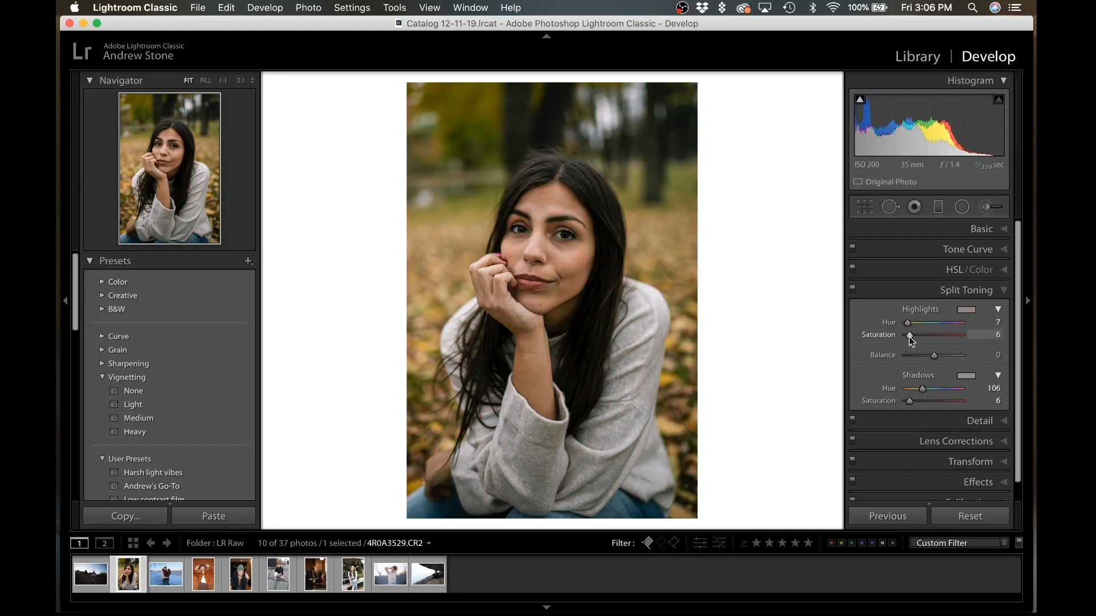
{"action": "left_click_drag", "start_coordinate": [910, 336], "coordinate": [924, 337]}
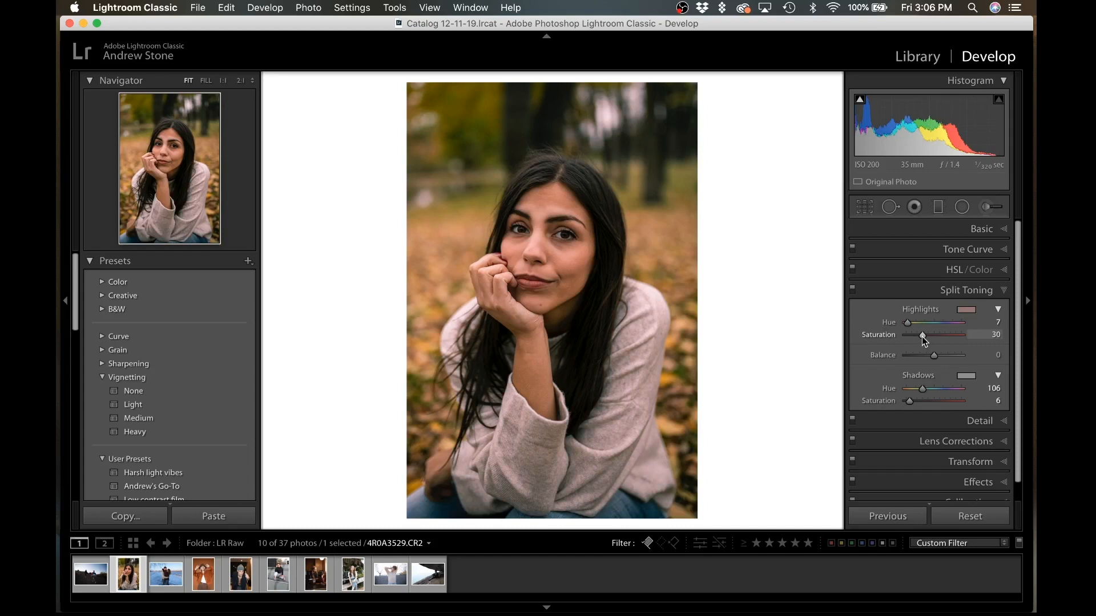
{"action": "mouse_move", "coordinate": [922, 337]}
{"action": "left_mouse_down"}
{"action": "mouse_move", "coordinate": [895, 337]}
{"action": "mouse_move", "coordinate": [933, 337]}
{"action": "mouse_move", "coordinate": [855, 337]}
{"action": "mouse_move", "coordinate": [923, 337]}
{"action": "left_mouse_up"}
{"action": "left_click_drag", "start_coordinate": [918, 399], "coordinate": [916, 402]}
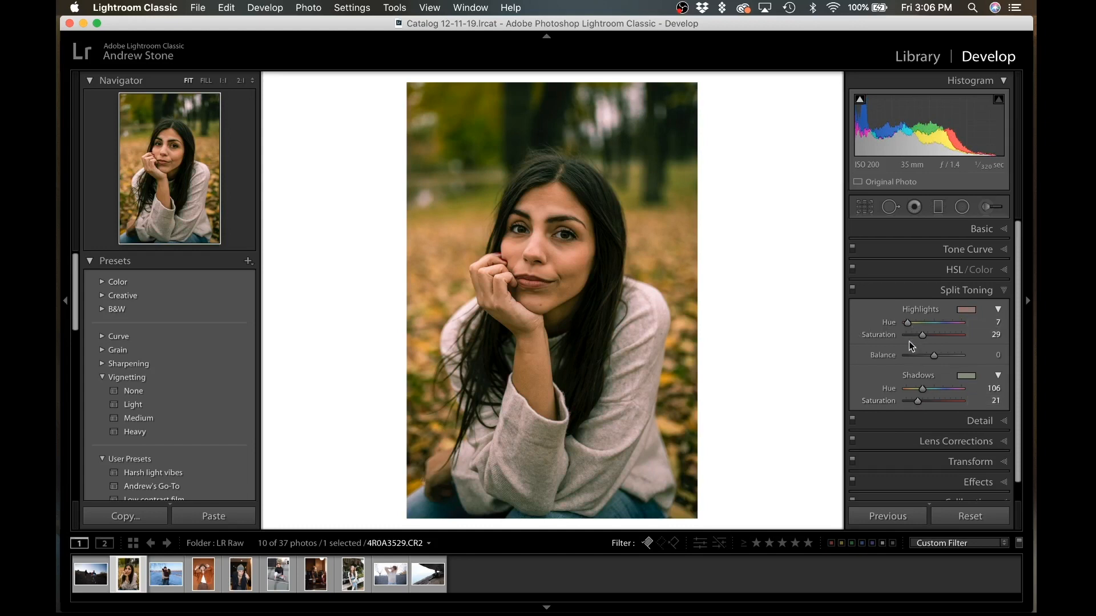
- Set the split toning highlights to hue 51 and saturation 4, and the shadows to hue 45 with saturation reset to 0
{"action": "left_click", "coordinate": [908, 337]}
{"action": "left_click", "coordinate": [908, 401]}
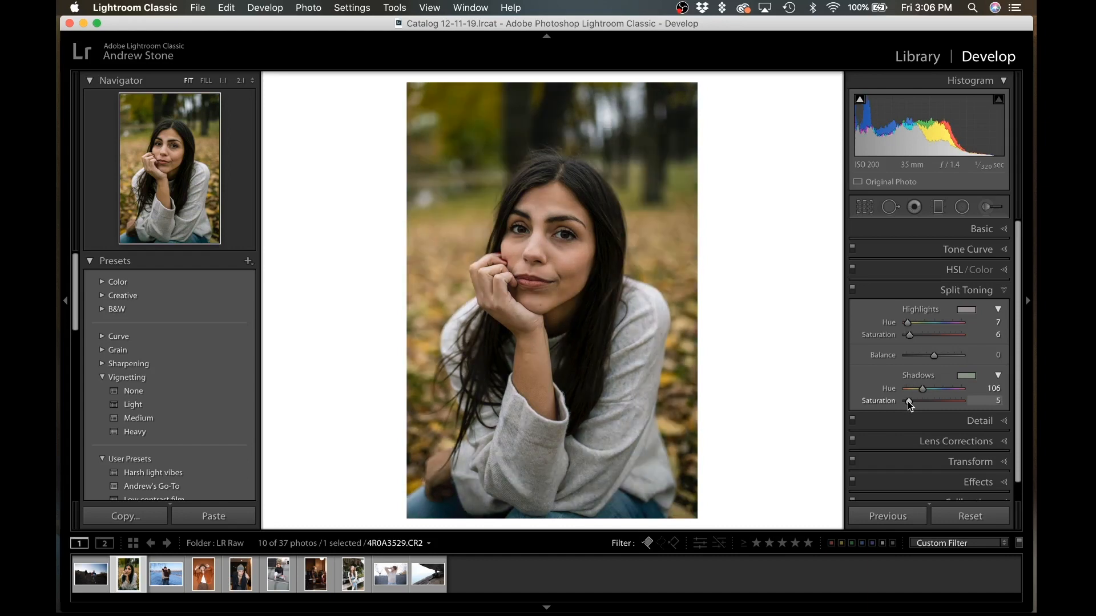
{"action": "left_click", "coordinate": [913, 388]}
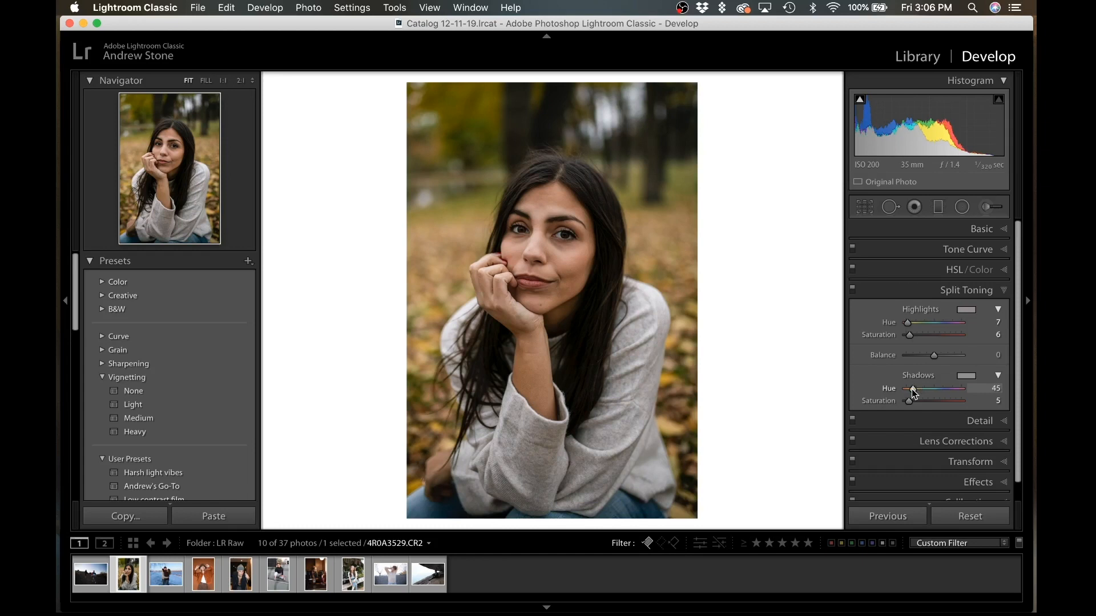
{"action": "left_click", "coordinate": [911, 323]}
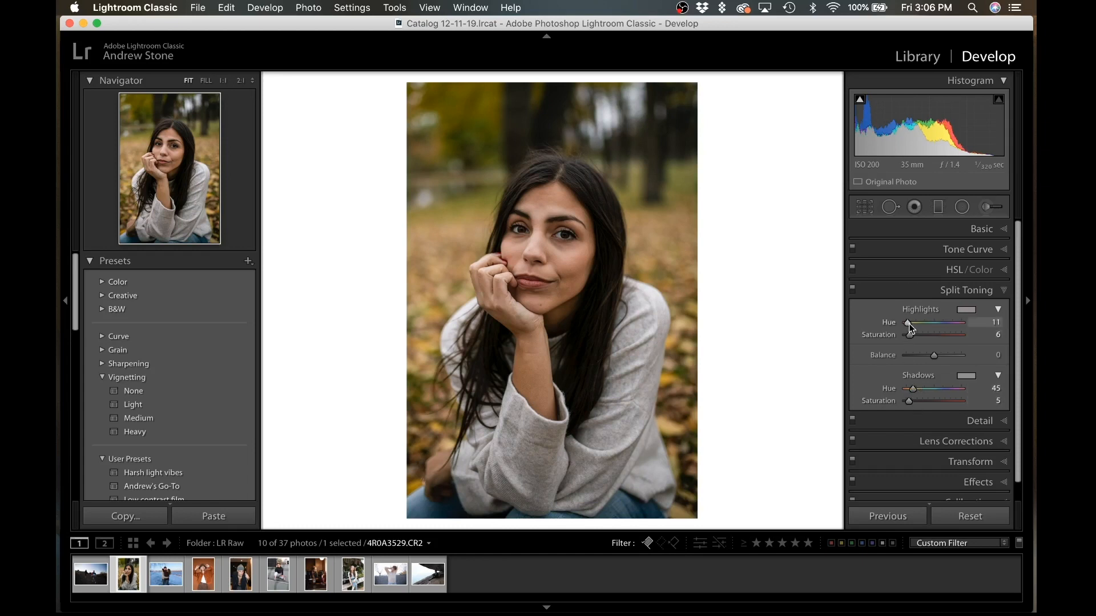
{"action": "left_click_drag", "start_coordinate": [912, 323], "coordinate": [915, 323]}
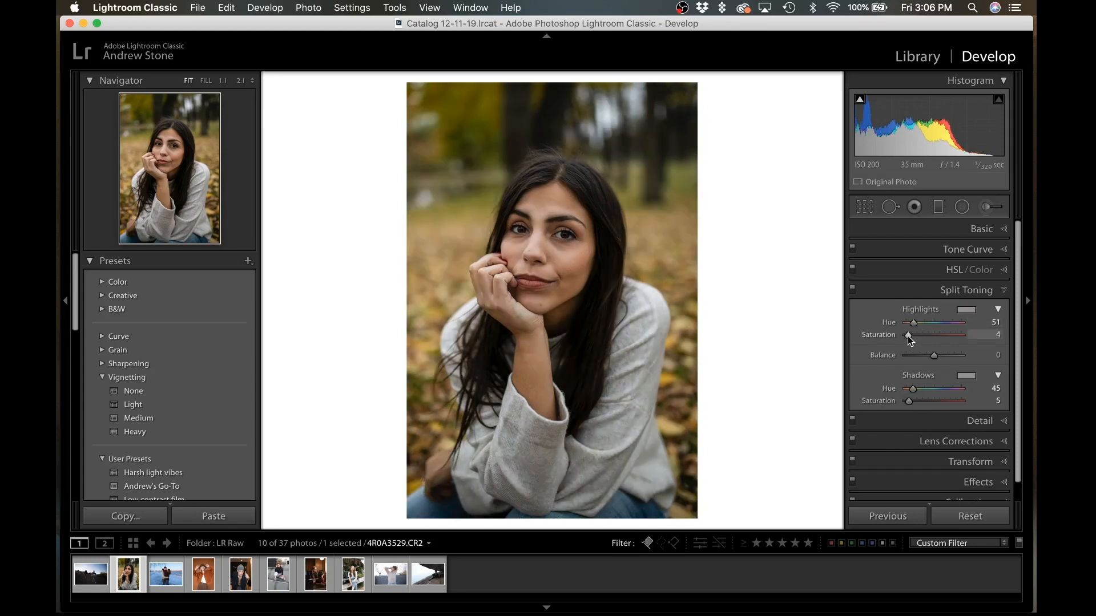
{"action": "left_click_drag", "start_coordinate": [915, 401], "coordinate": [910, 401]}
{"action": "double_click", "coordinate": [897, 401]}
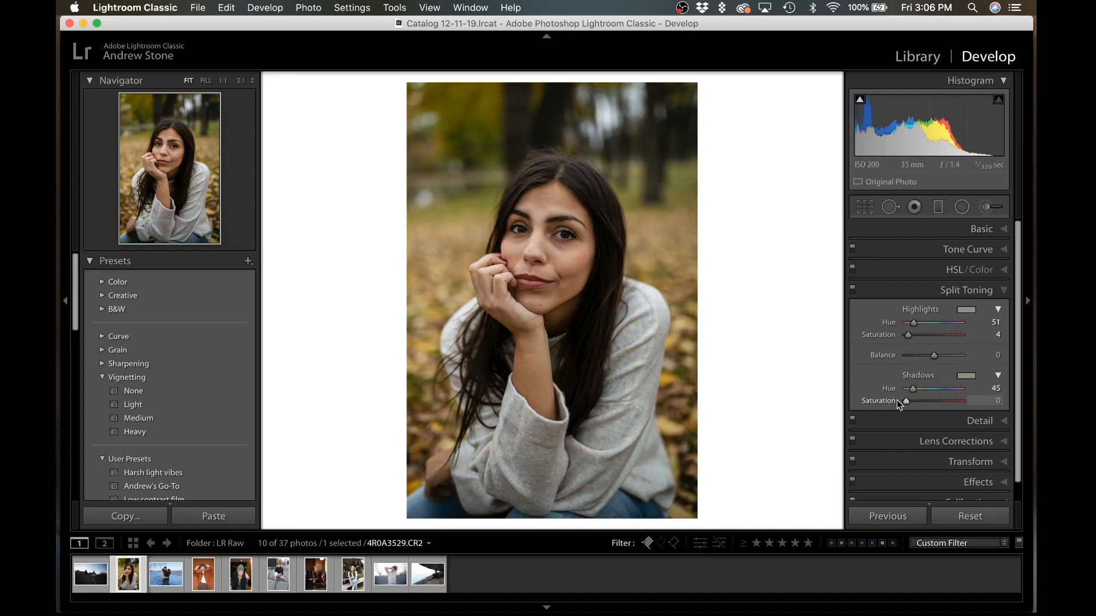
- Compare with the unedited portrait, and switch split toning off and on to judge its effect
{"action": "key", "text": "backslash"}
{"action": "key", "text": "backslash"}
{"action": "left_click", "coordinate": [852, 289]}
{"action": "left_click", "coordinate": [853, 290]}
{"action": "left_click", "coordinate": [852, 289]}
{"action": "left_click", "coordinate": [853, 290]}
- Return to the basic adjustments, raise Whites to +39, and preview the portrait full screen
{"action": "left_click", "coordinate": [896, 233]}
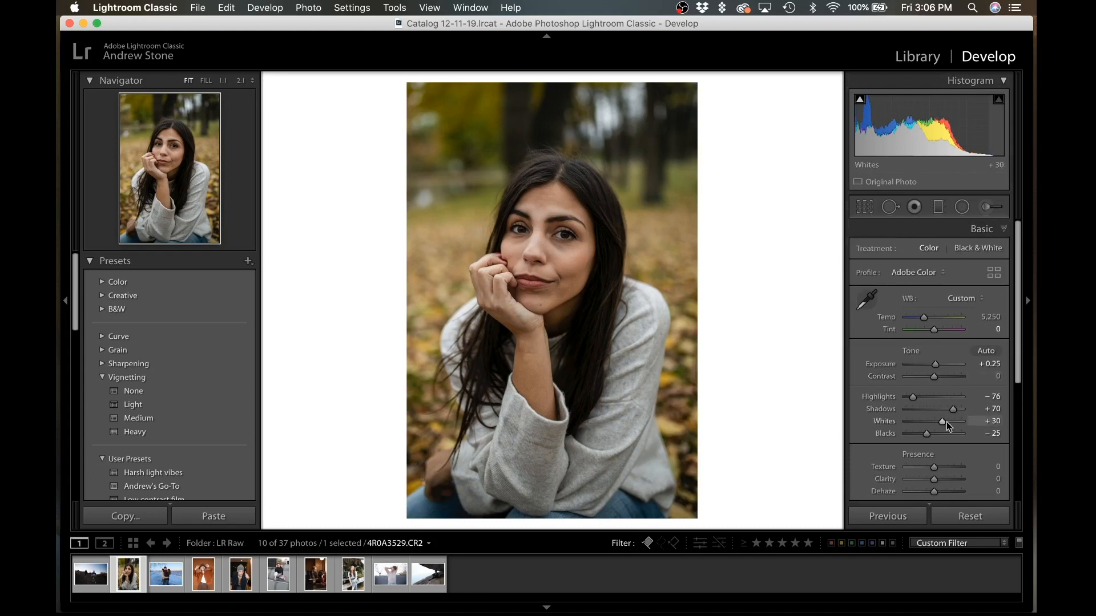
{"action": "left_click_drag", "start_coordinate": [943, 424], "coordinate": [946, 424]}
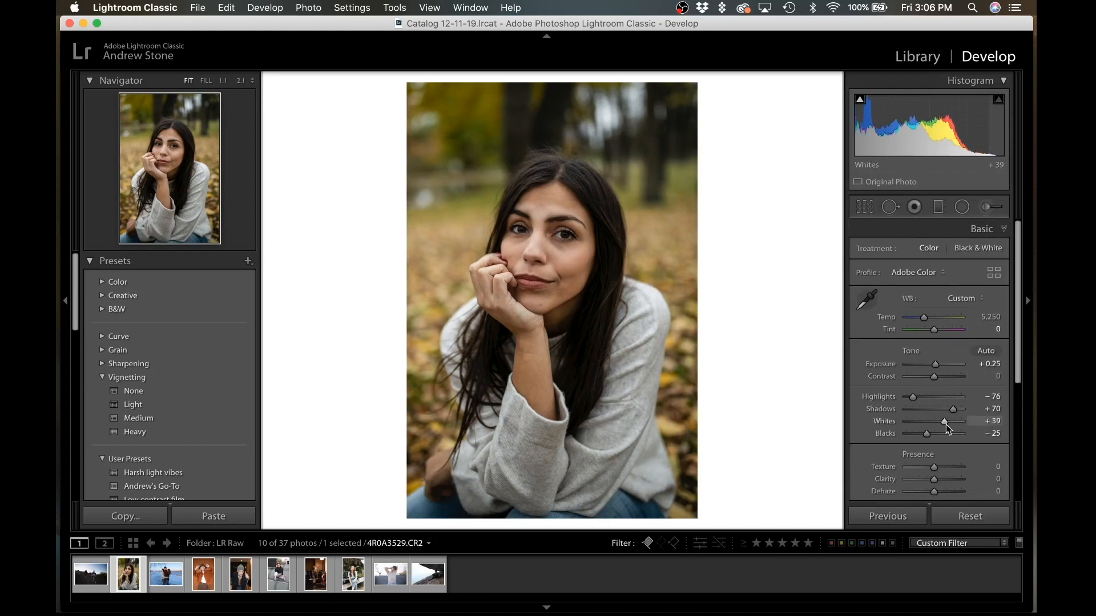
{"action": "key", "text": "f"}
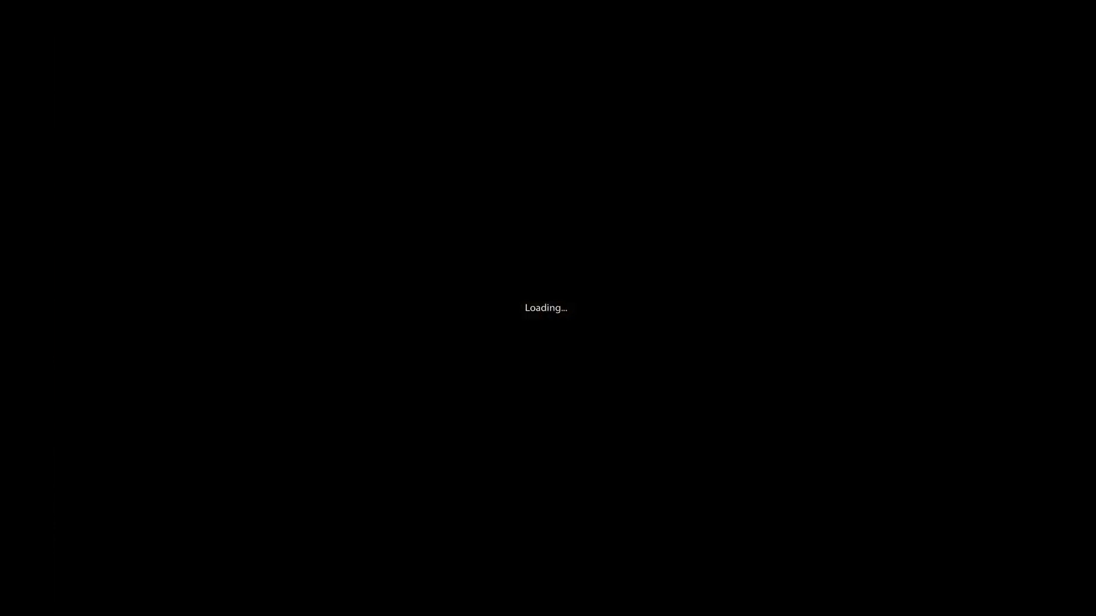
{"action": "key", "text": "f"}
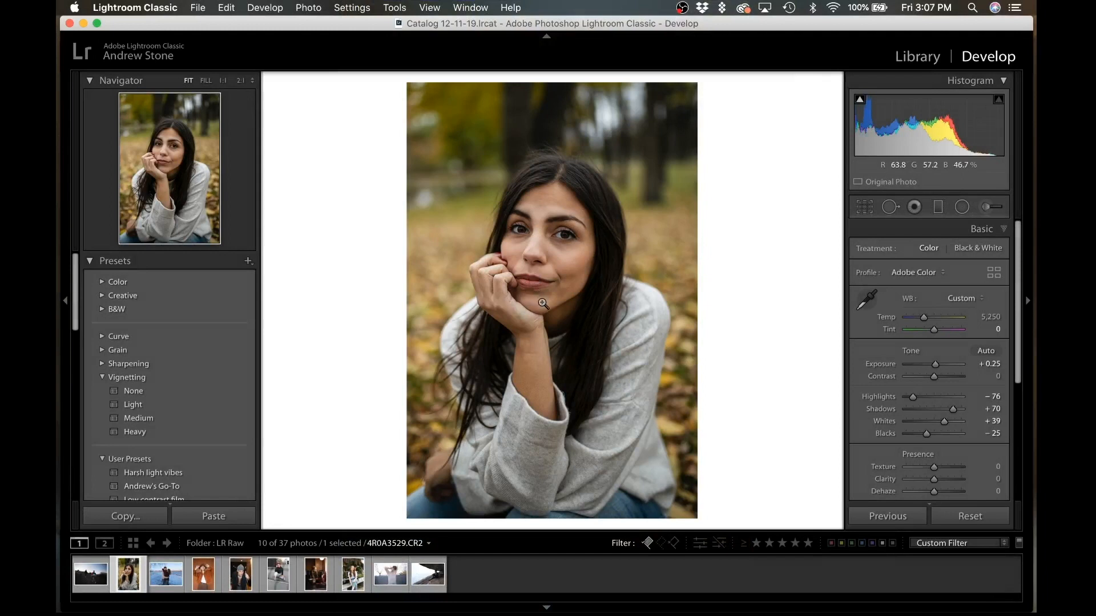
- Clone out the skin spots on the chin, nose, cheek and below the lower lip with a small spot removal brush
{"action": "left_click", "coordinate": [539, 302]}
{"action": "left_click", "coordinate": [889, 212]}
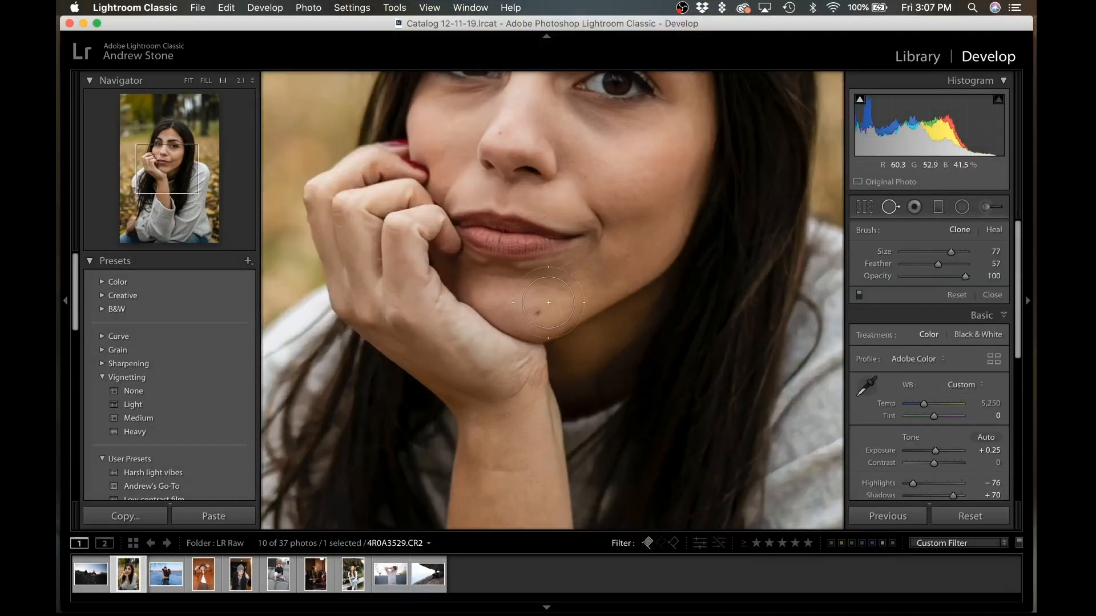
{"action": "scroll", "coordinate": [548, 303], "scroll_direction": "down", "scroll_amount": 5}
{"action": "left_click", "coordinate": [537, 313]}
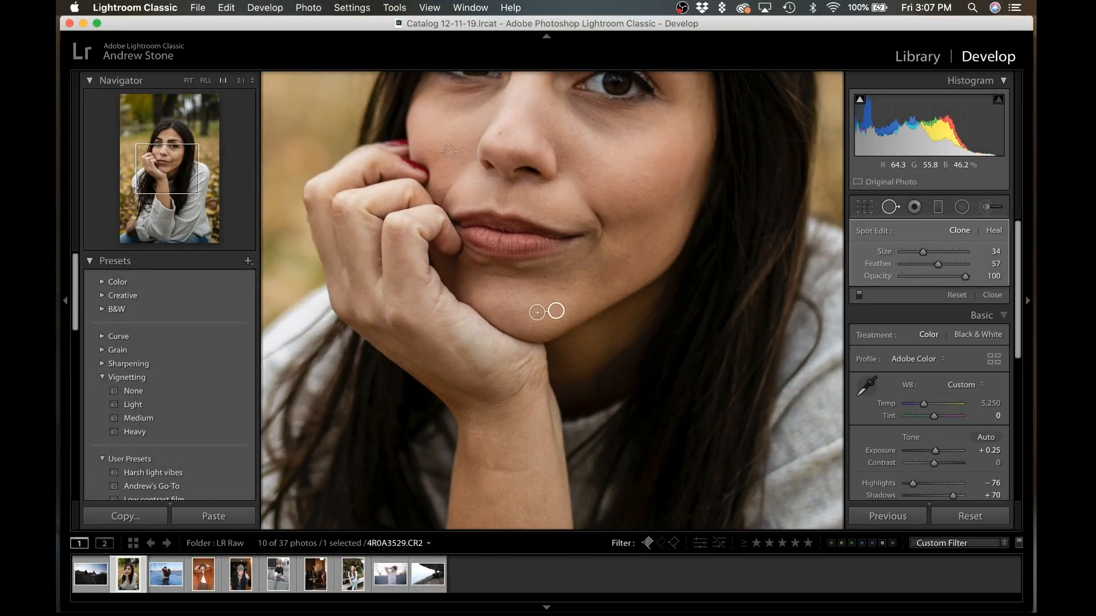
{"action": "scroll", "coordinate": [501, 133], "scroll_direction": "down", "scroll_amount": 2}
{"action": "left_click", "coordinate": [501, 134]}
{"action": "left_click", "coordinate": [631, 258]}
{"action": "left_click", "coordinate": [545, 276]}
{"action": "key", "text": "q"}
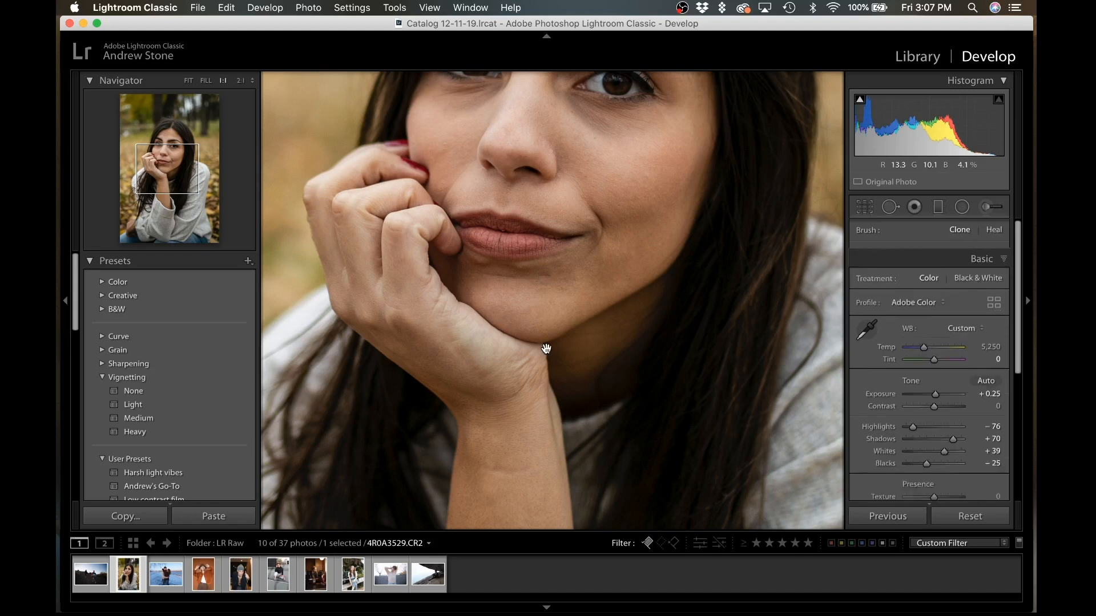
- Check the retouched skin up close and move the clone source for the spot below the lip onto the skin right beside it
{"action": "scroll", "coordinate": [571, 297], "scroll_direction": "up", "scroll_amount": 2}
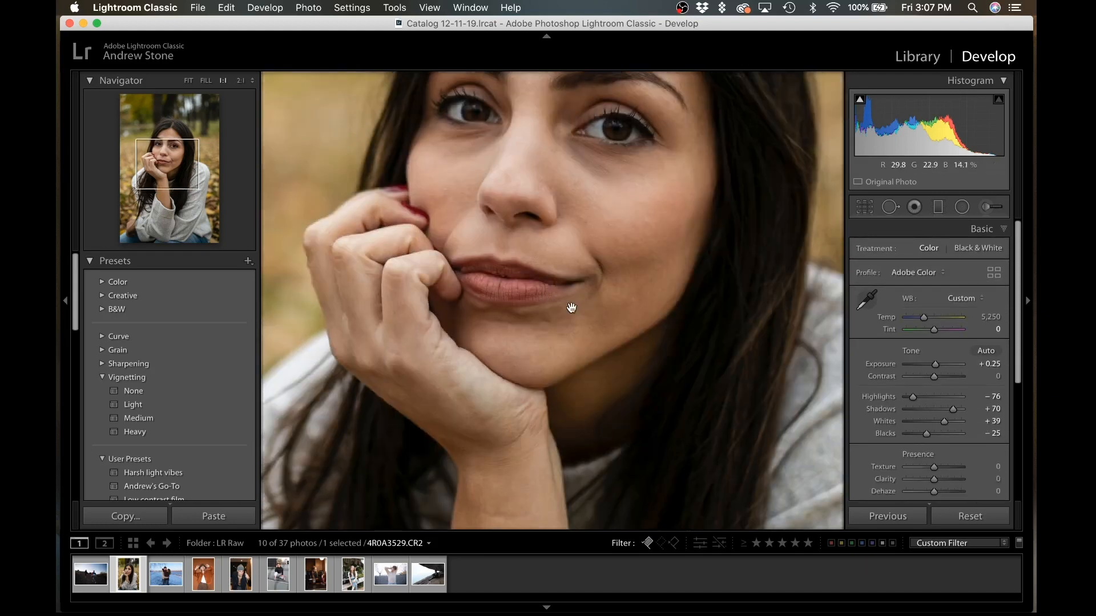
{"action": "scroll", "coordinate": [557, 291], "scroll_direction": "up", "scroll_amount": 4}
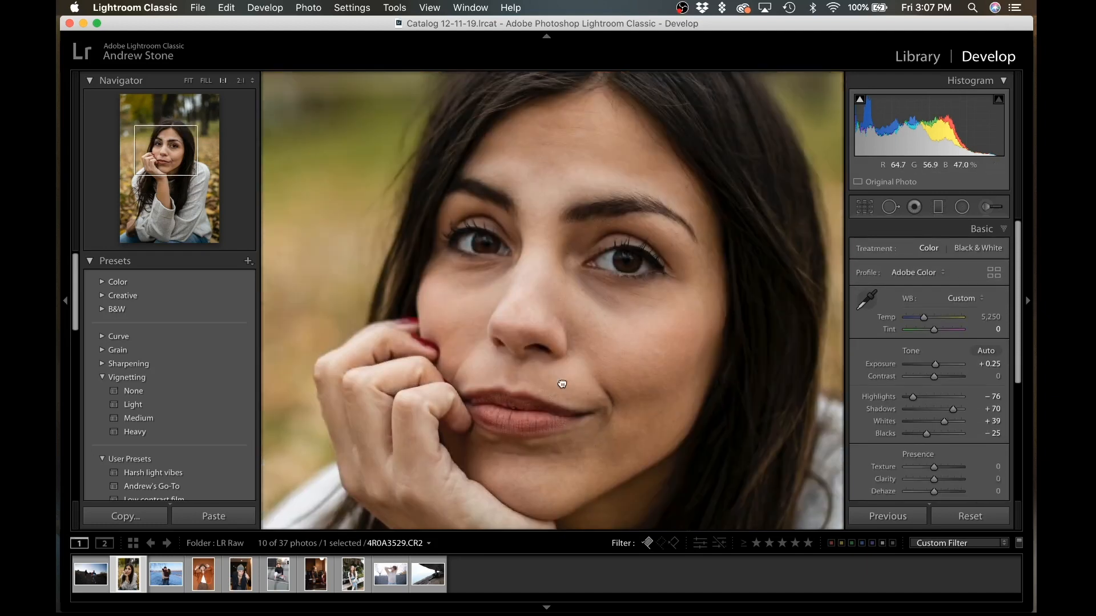
{"action": "left_click", "coordinate": [558, 265]}
{"action": "left_click", "coordinate": [551, 330]}
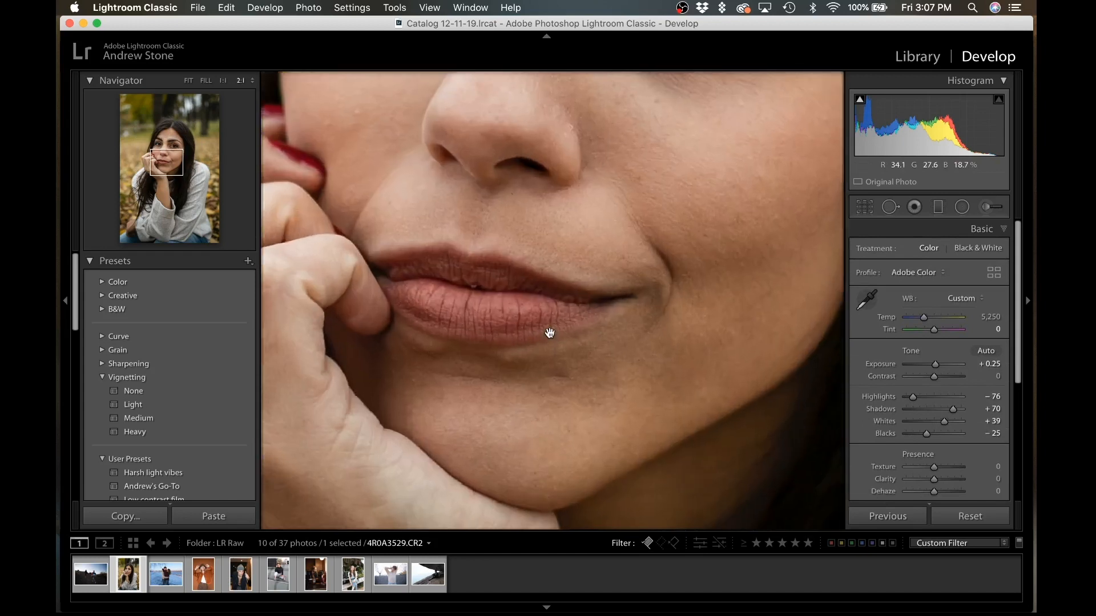
{"action": "left_click", "coordinate": [898, 216]}
{"action": "left_click", "coordinate": [557, 377]}
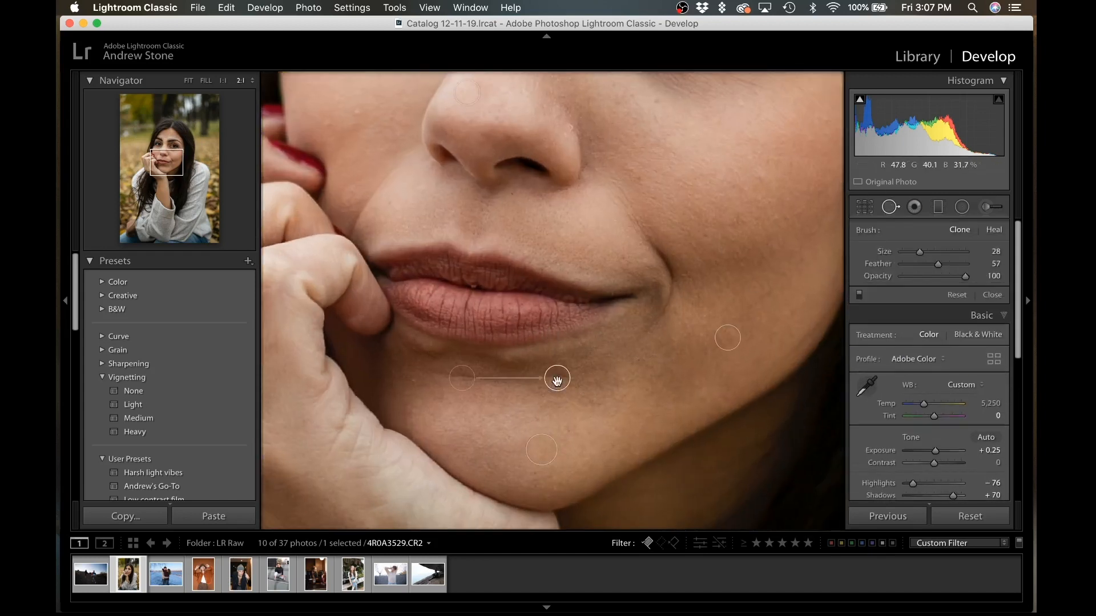
{"action": "mouse_move", "coordinate": [462, 378]}
{"action": "left_mouse_down"}
{"action": "mouse_move", "coordinate": [519, 373]}
{"action": "mouse_move", "coordinate": [510, 381]}
{"action": "mouse_move", "coordinate": [521, 384]}
{"action": "mouse_move", "coordinate": [584, 367]}
{"action": "left_mouse_up"}
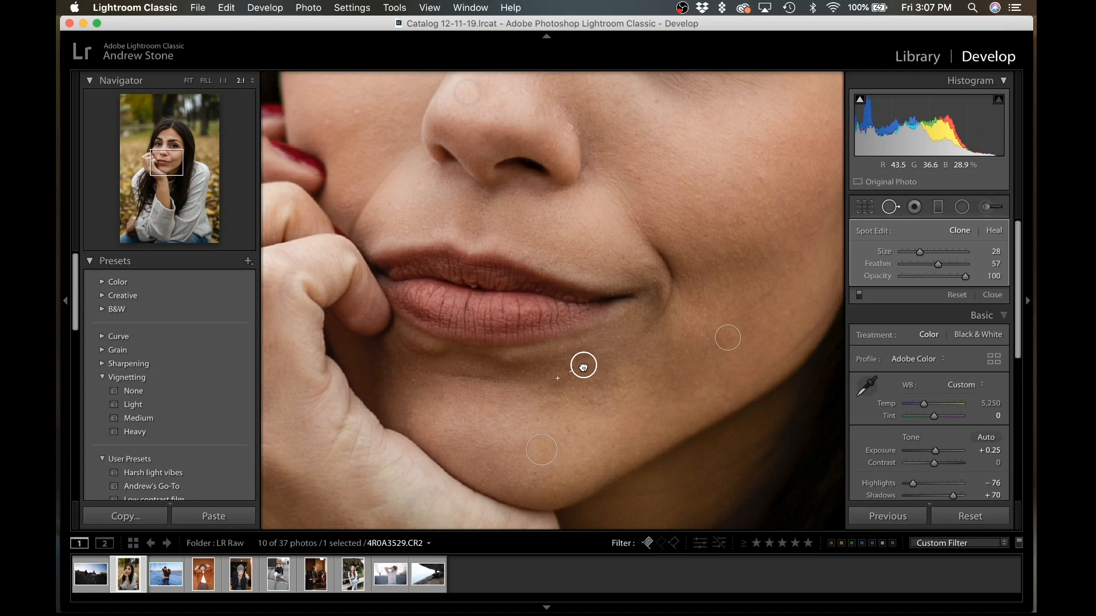
{"action": "key", "text": "q"}
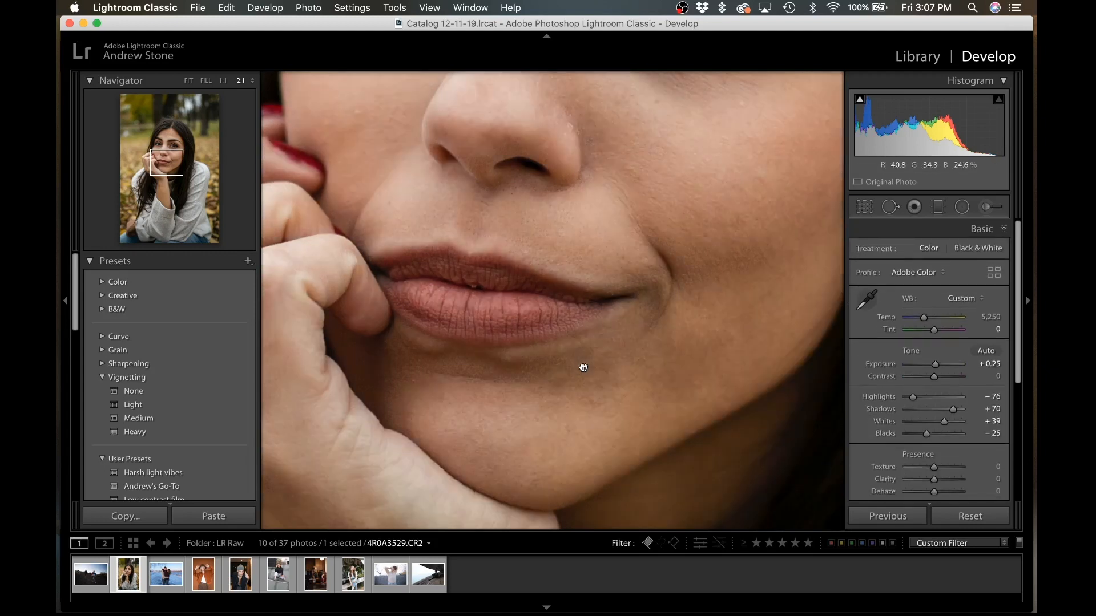
{"action": "left_click", "coordinate": [583, 367]}
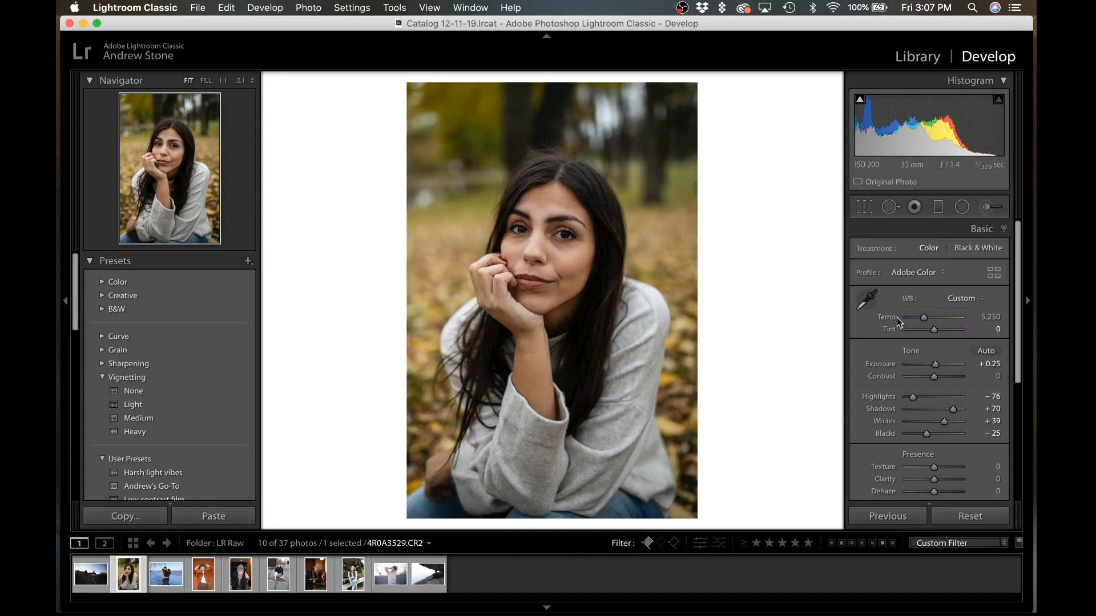
- Warm the white balance temperature to 5,400 and compare with the unedited portrait
{"action": "key", "text": "Up"}
{"action": "key", "text": "Up"}
{"action": "key", "text": "Up"}
{"action": "key", "text": "backslash"}
{"action": "key", "text": "backslash"}
{"action": "key", "text": "backslash"}
{"action": "key", "text": "backslash"}
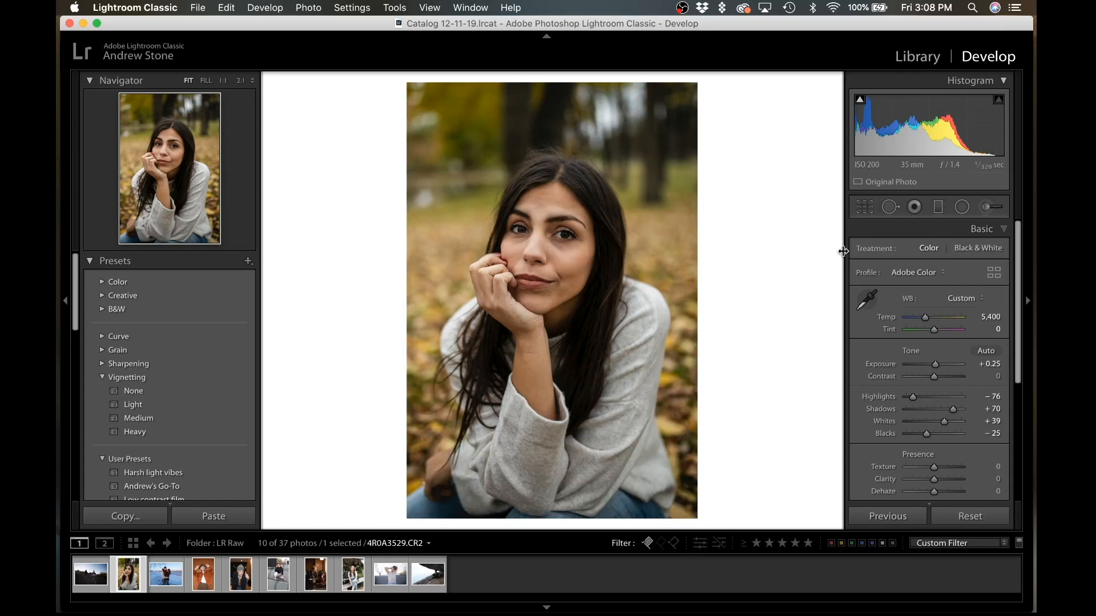
- Paint over both irises with the adjustment brush at Exposure 0.10 and Shadows 12
{"action": "left_click", "coordinate": [558, 222]}
{"action": "left_click", "coordinate": [992, 207]}
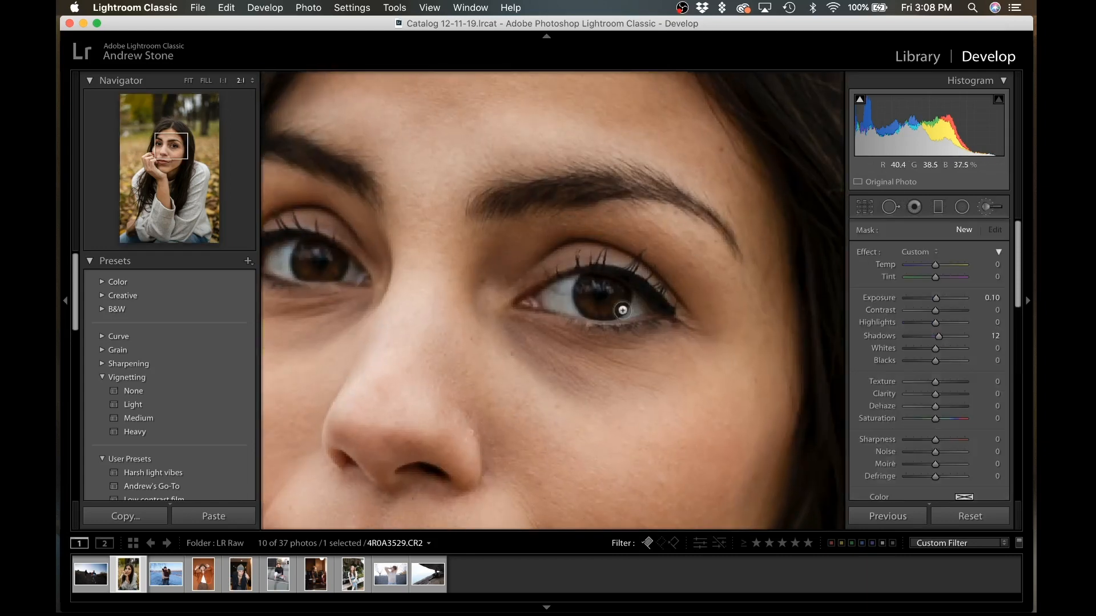
{"action": "mouse_move", "coordinate": [589, 290]}
{"action": "left_mouse_down"}
{"action": "mouse_move", "coordinate": [611, 313]}
{"action": "mouse_move", "coordinate": [621, 295]}
{"action": "mouse_move", "coordinate": [589, 282]}
{"action": "mouse_move", "coordinate": [581, 295]}
{"action": "mouse_move", "coordinate": [596, 311]}
{"action": "mouse_move", "coordinate": [616, 305]}
{"action": "mouse_move", "coordinate": [617, 286]}
{"action": "mouse_move", "coordinate": [589, 282]}
{"action": "mouse_move", "coordinate": [579, 297]}
{"action": "mouse_move", "coordinate": [602, 313]}
{"action": "mouse_move", "coordinate": [618, 305]}
{"action": "mouse_move", "coordinate": [610, 282]}
{"action": "mouse_move", "coordinate": [585, 288]}
{"action": "mouse_move", "coordinate": [595, 312]}
{"action": "left_mouse_up"}
{"action": "mouse_move", "coordinate": [304, 252]}
{"action": "left_mouse_down"}
{"action": "mouse_move", "coordinate": [306, 274]}
{"action": "mouse_move", "coordinate": [331, 272]}
{"action": "mouse_move", "coordinate": [338, 255]}
{"action": "mouse_move", "coordinate": [313, 243]}
{"action": "mouse_move", "coordinate": [297, 259]}
{"action": "mouse_move", "coordinate": [313, 272]}
{"action": "mouse_move", "coordinate": [335, 274]}
{"action": "mouse_move", "coordinate": [341, 261]}
{"action": "mouse_move", "coordinate": [317, 247]}
{"action": "mouse_move", "coordinate": [298, 258]}
{"action": "mouse_move", "coordinate": [307, 271]}
{"action": "mouse_move", "coordinate": [334, 268]}
{"action": "mouse_move", "coordinate": [330, 251]}
{"action": "mouse_move", "coordinate": [314, 274]}
{"action": "left_mouse_up"}
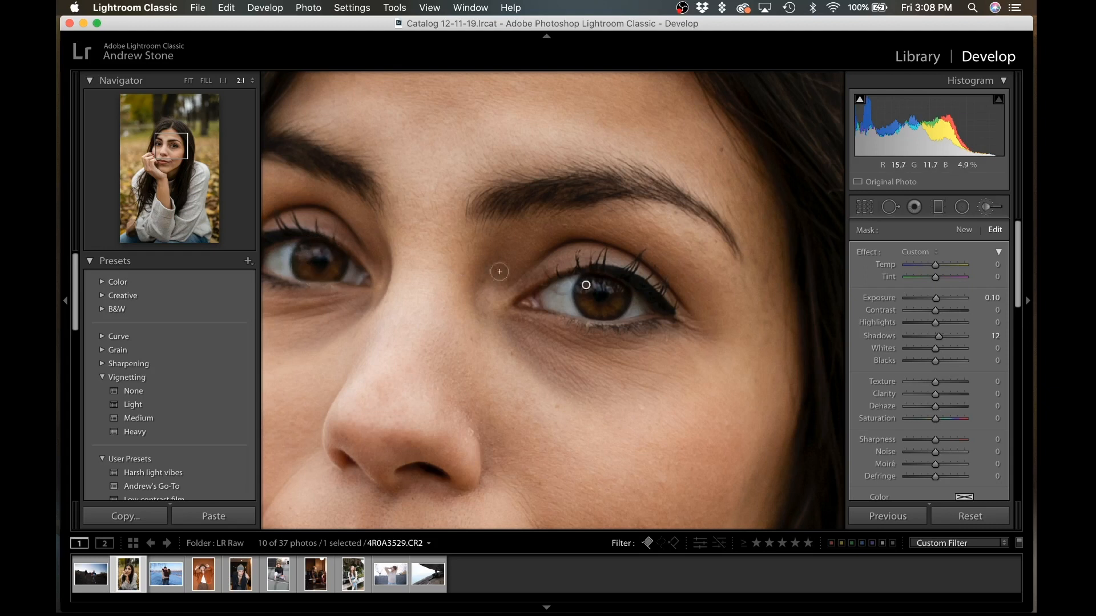
- Fine-tune the exposure, shadows and texture of the brushed eyes, and compare with the unedited portrait
{"action": "left_click", "coordinate": [945, 336]}
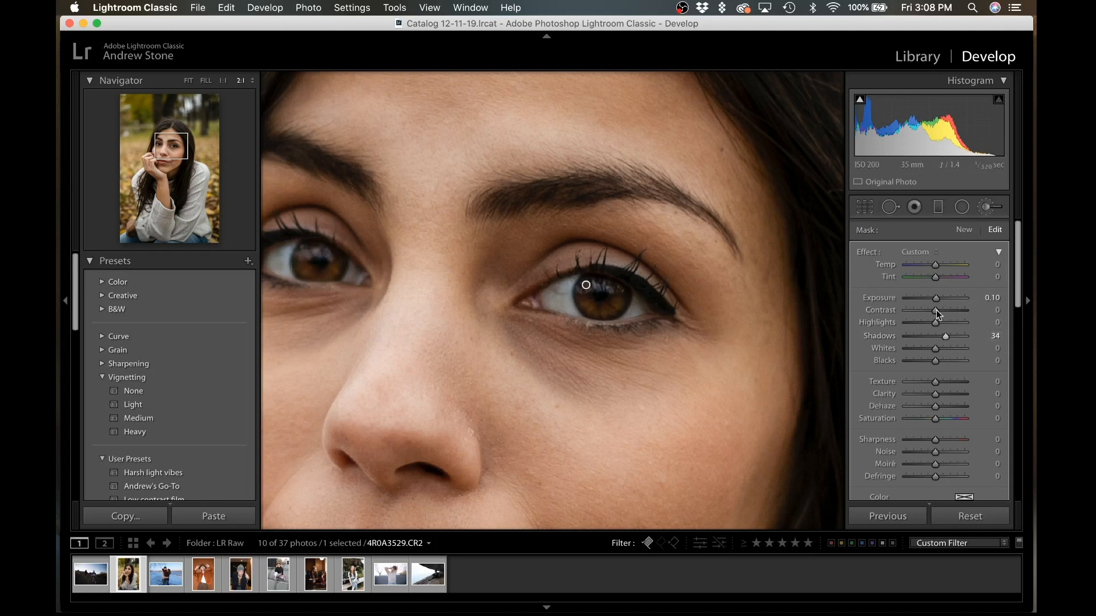
{"action": "left_click_drag", "start_coordinate": [935, 301], "coordinate": [933, 300]}
{"action": "left_click_drag", "start_coordinate": [945, 337], "coordinate": [940, 336]}
{"action": "left_click", "coordinate": [940, 385]}
{"action": "key", "text": "k"}
{"action": "left_click", "coordinate": [615, 258]}
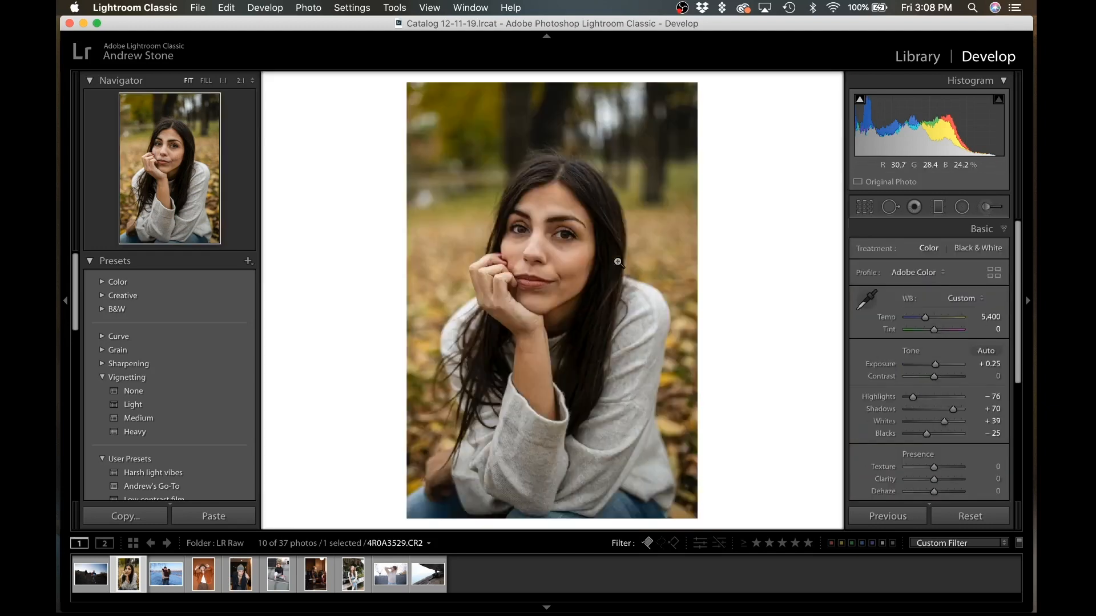
{"action": "key", "text": "backslash"}
{"action": "key", "text": "backslash"}
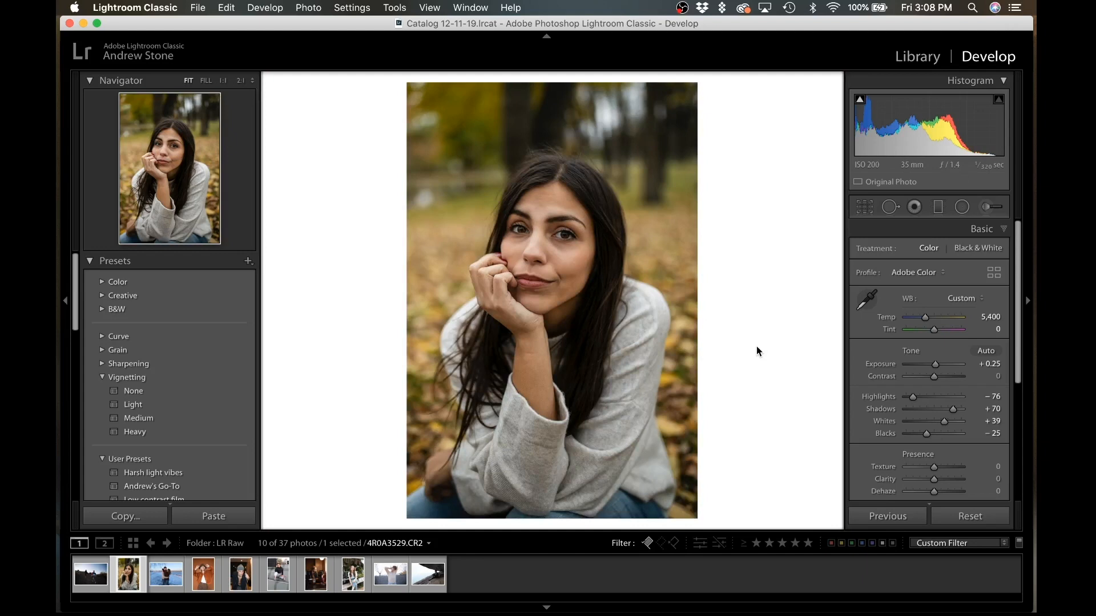
- Draw a radial filter around the woman and enlarge it into an oval extending past the edges of the photo
{"action": "left_click", "coordinate": [962, 206]}
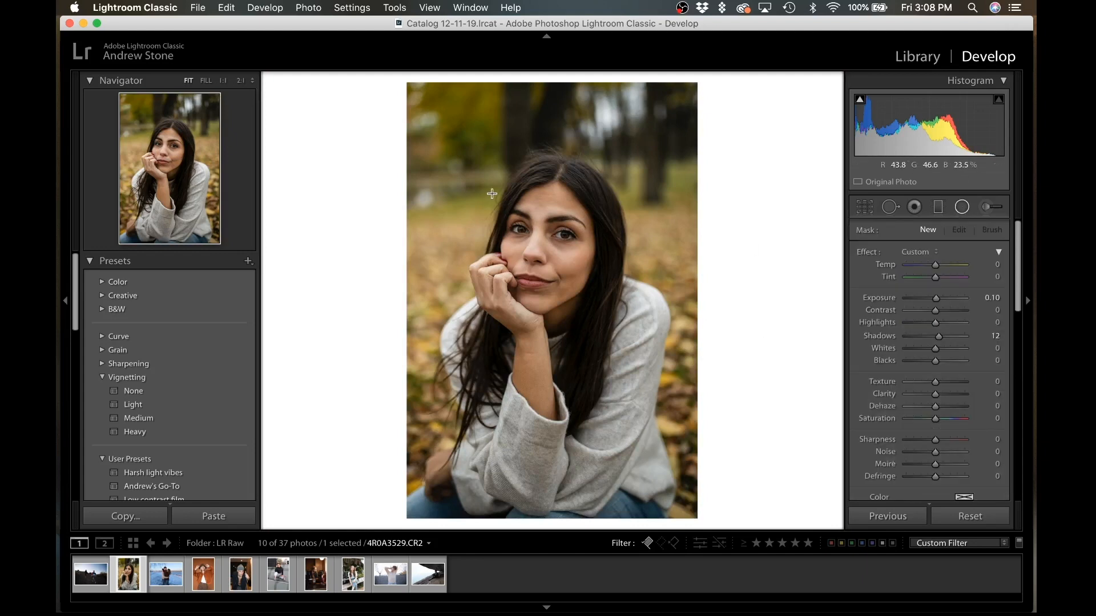
{"action": "left_click_drag", "start_coordinate": [486, 184], "coordinate": [551, 318]}
{"action": "left_click_drag", "start_coordinate": [544, 92], "coordinate": [543, 77]}
{"action": "left_click_drag", "start_coordinate": [689, 318], "coordinate": [736, 318]}
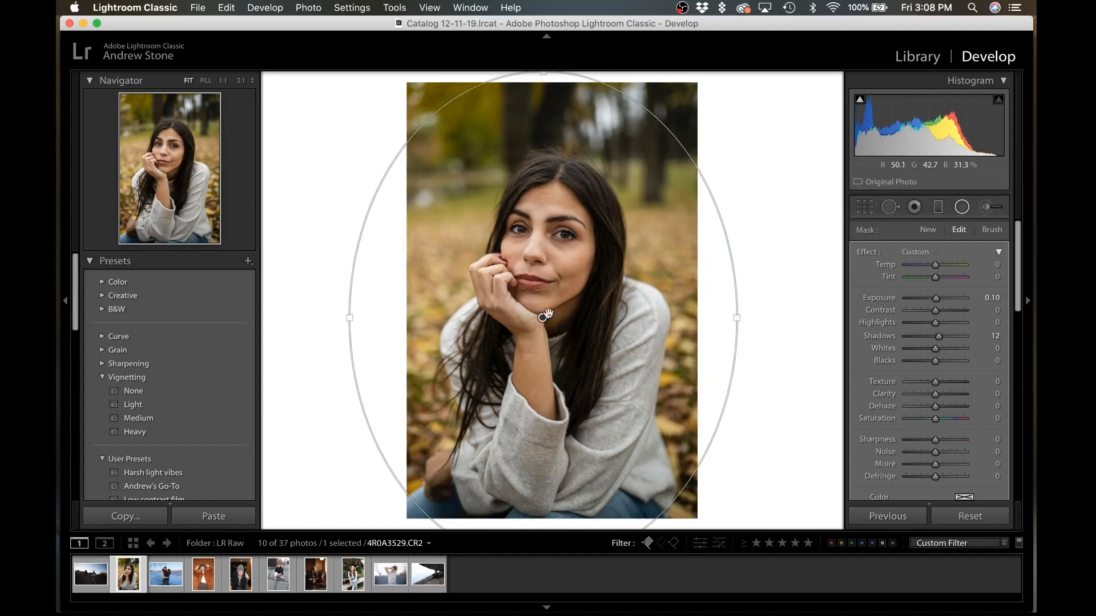
{"action": "left_click_drag", "start_coordinate": [543, 317], "coordinate": [546, 305]}
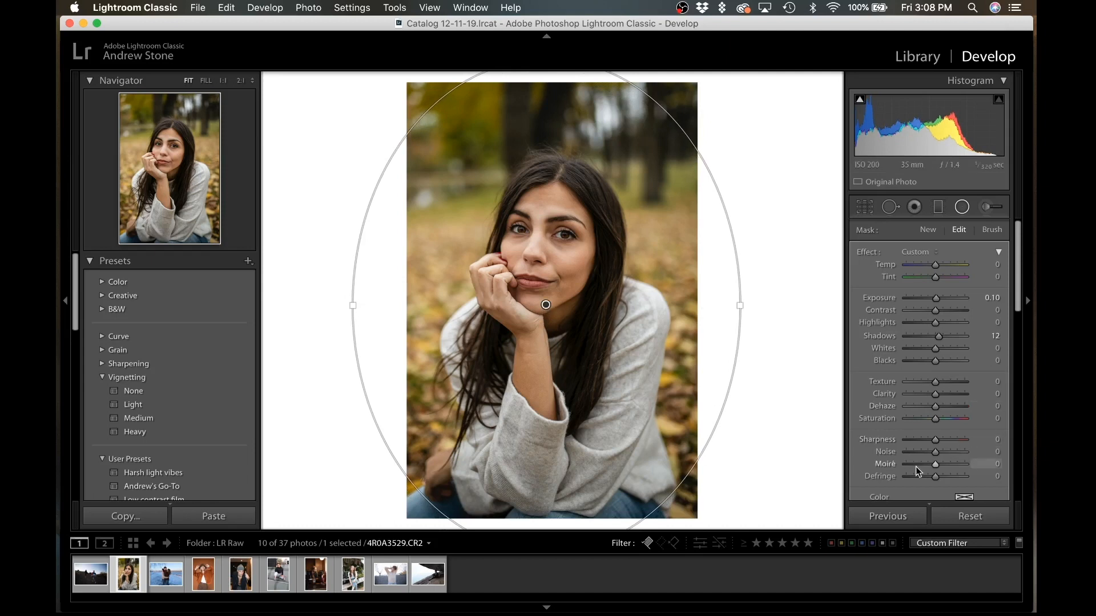
- Test the radial filter's placement, centre it near the woman's mouth, and widen the oval slightly
{"action": "scroll", "coordinate": [918, 472], "scroll_direction": "down", "scroll_amount": 4}
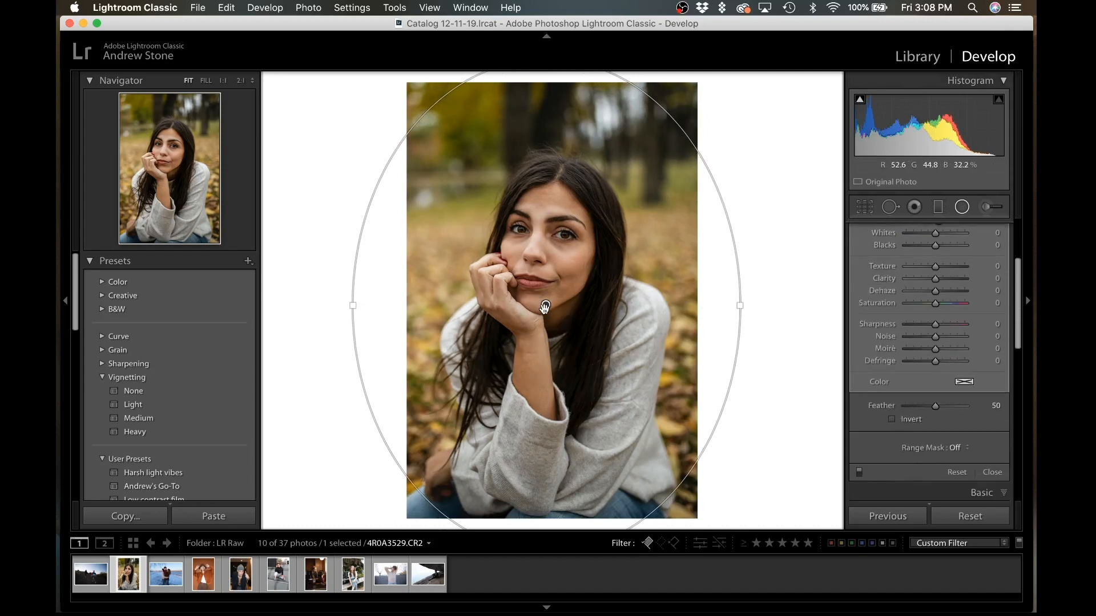
{"action": "mouse_move", "coordinate": [545, 307]}
{"action": "left_click_drag", "start_coordinate": [547, 306], "coordinate": [549, 355]}
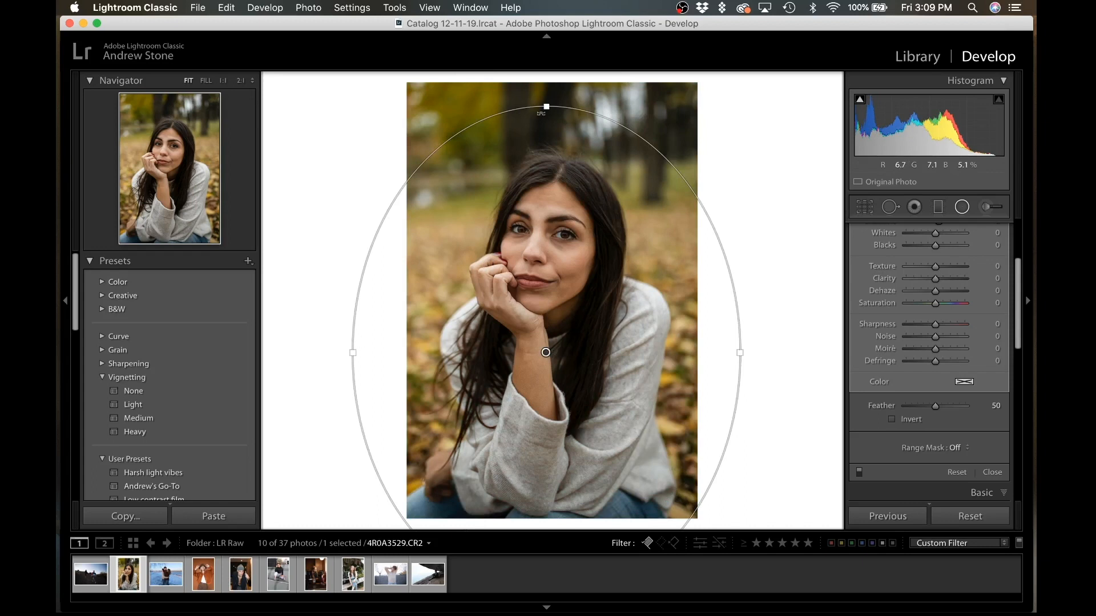
{"action": "left_click_drag", "start_coordinate": [546, 355], "coordinate": [551, 291]}
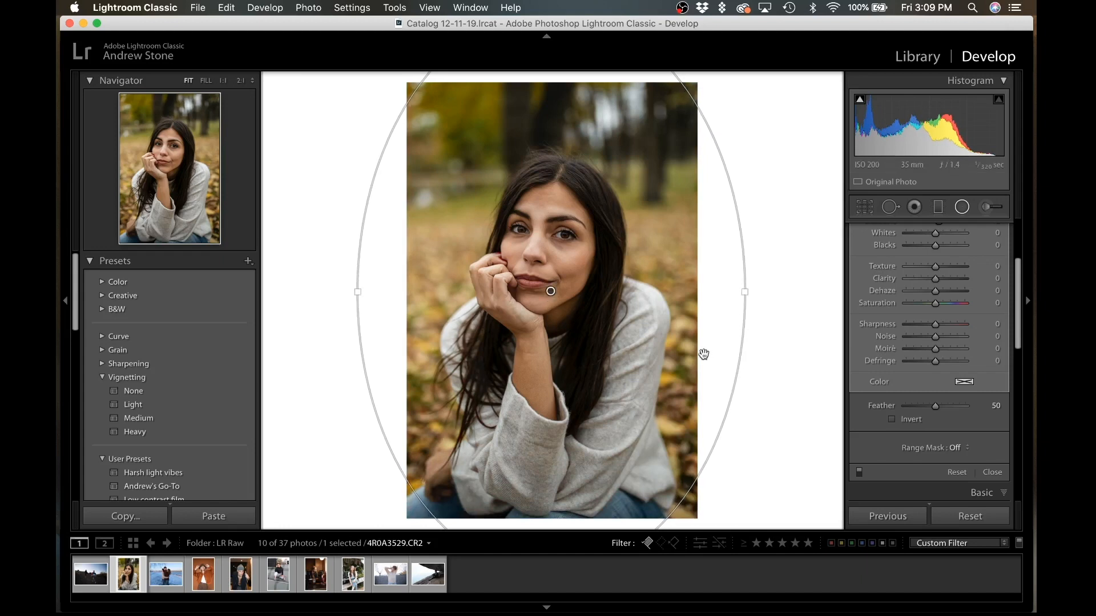
{"action": "left_click_drag", "start_coordinate": [745, 293], "coordinate": [757, 293]}
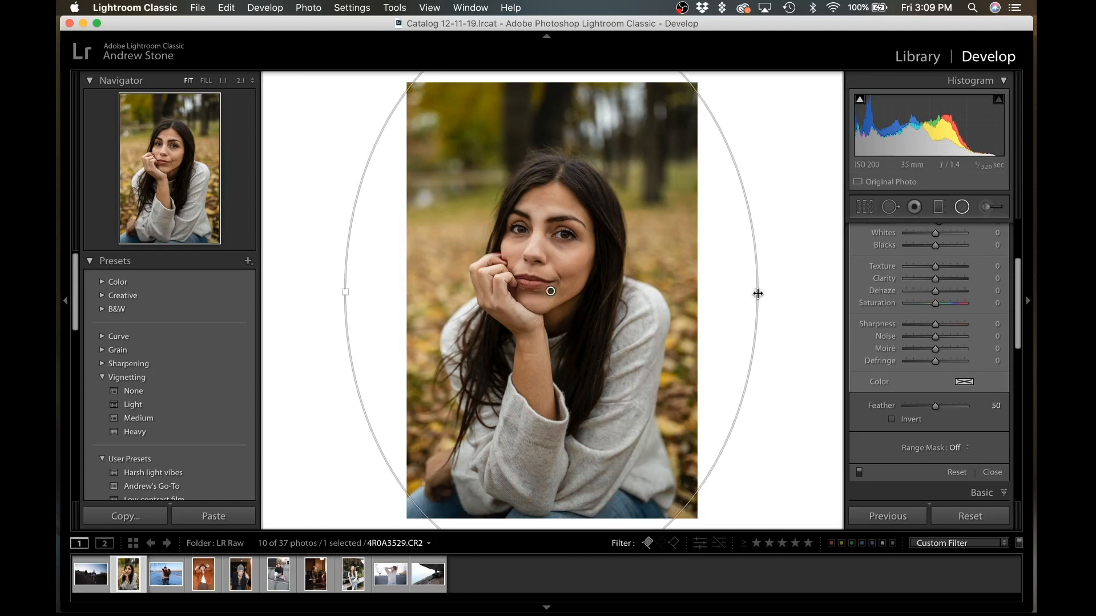
- Set the radial filter's Exposure to 0.00, Shadows to 9 and Clarity to -40, and close the filter
{"action": "scroll", "coordinate": [915, 282], "scroll_direction": "up", "scroll_amount": 5}
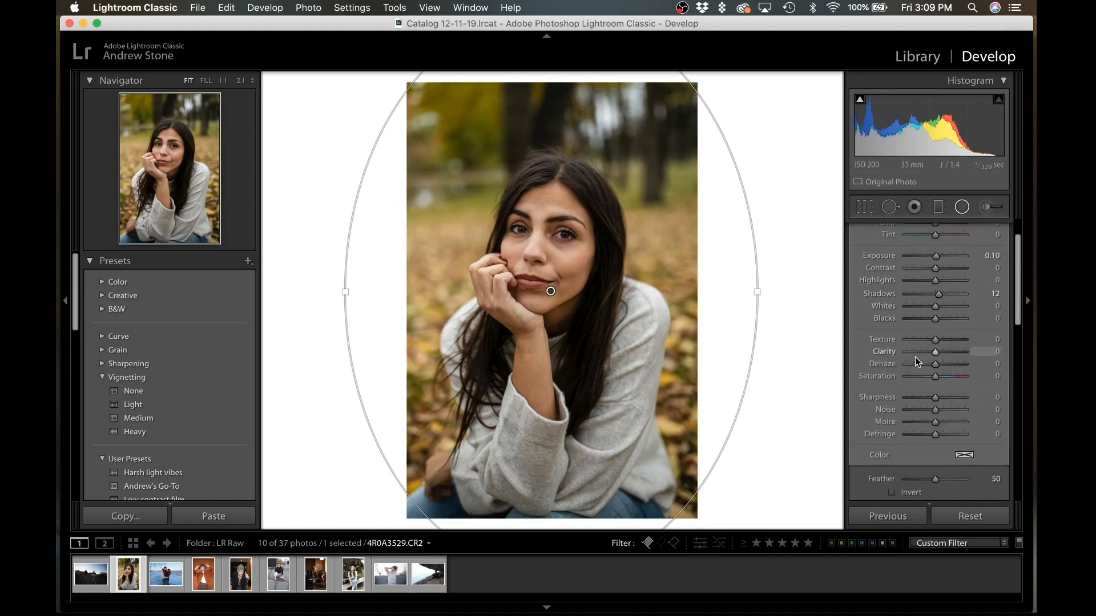
{"action": "double_click", "coordinate": [936, 256]}
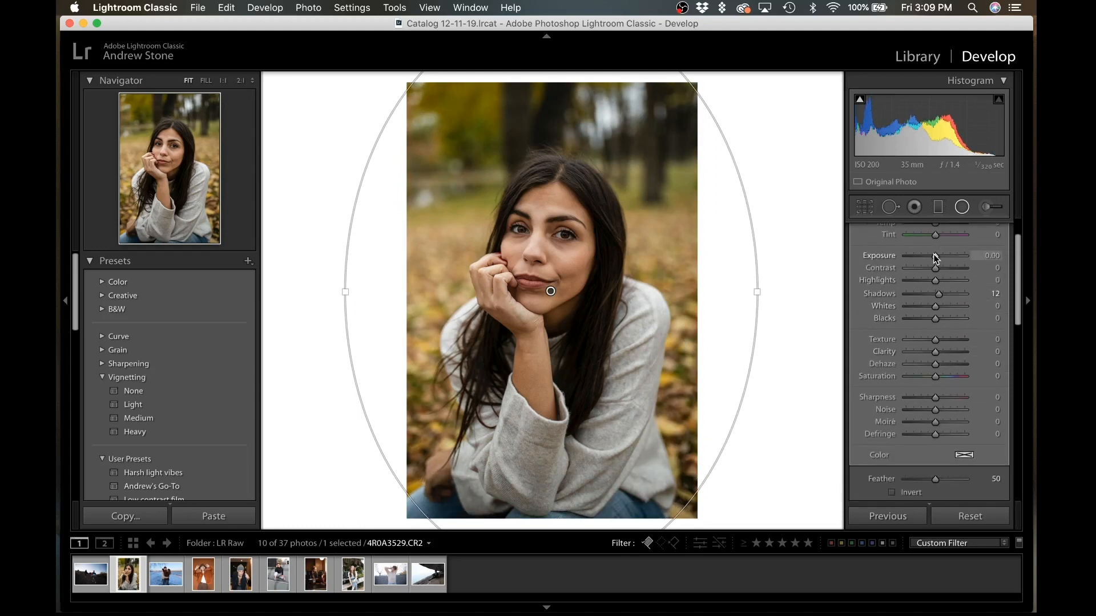
{"action": "mouse_move", "coordinate": [938, 294]}
{"action": "left_mouse_down"}
{"action": "mouse_move", "coordinate": [903, 295]}
{"action": "mouse_move", "coordinate": [950, 295]}
{"action": "mouse_move", "coordinate": [938, 296]}
{"action": "left_mouse_up"}
{"action": "mouse_move", "coordinate": [935, 351]}
{"action": "left_mouse_down"}
{"action": "mouse_move", "coordinate": [900, 353]}
{"action": "mouse_move", "coordinate": [939, 368]}
{"action": "mouse_move", "coordinate": [850, 361]}
{"action": "mouse_move", "coordinate": [926, 358]}
{"action": "left_mouse_up"}
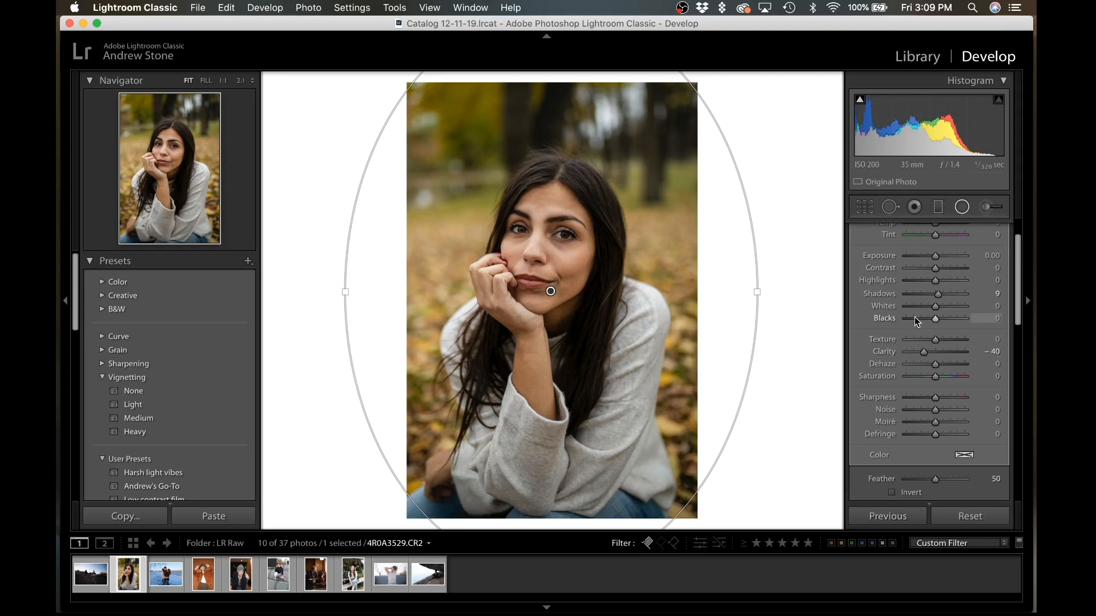
{"action": "scroll", "coordinate": [915, 317], "scroll_direction": "up", "scroll_amount": 3}
{"action": "key", "text": "shift+m"}
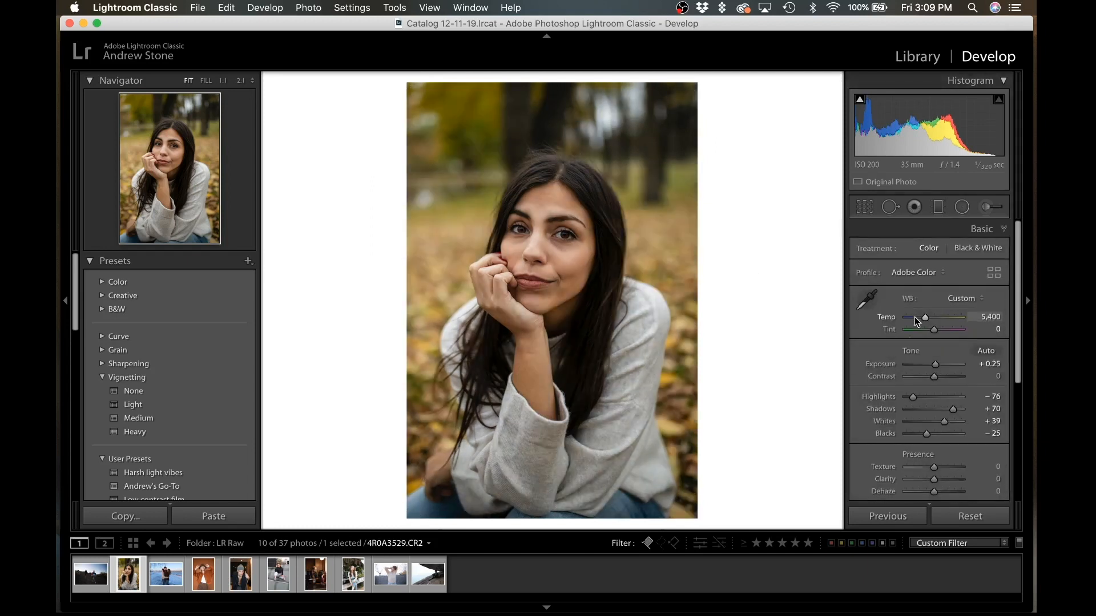
- Try Highlights at -40, undo the change, and compare with the unedited portrait
{"action": "left_click", "coordinate": [922, 399]}
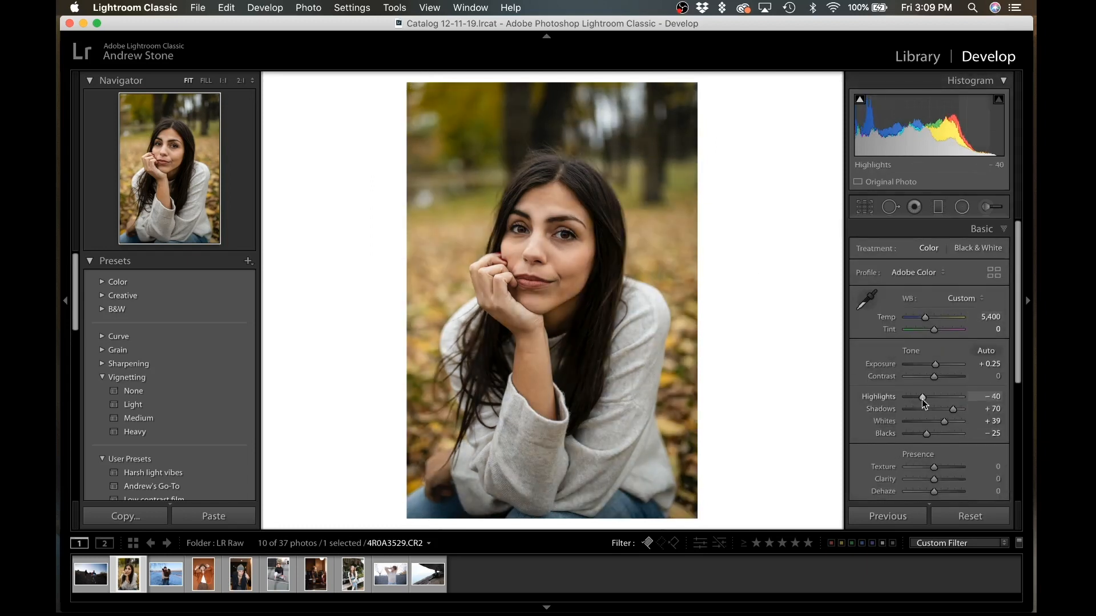
{"action": "key", "text": "super+z"}
{"action": "key", "text": "backslash"}
{"action": "key", "text": "backslash"}
- Raise Shadows to +80 and Contrast to +6 in the basic tone adjustments
{"action": "left_click_drag", "start_coordinate": [956, 412], "coordinate": [958, 412]}
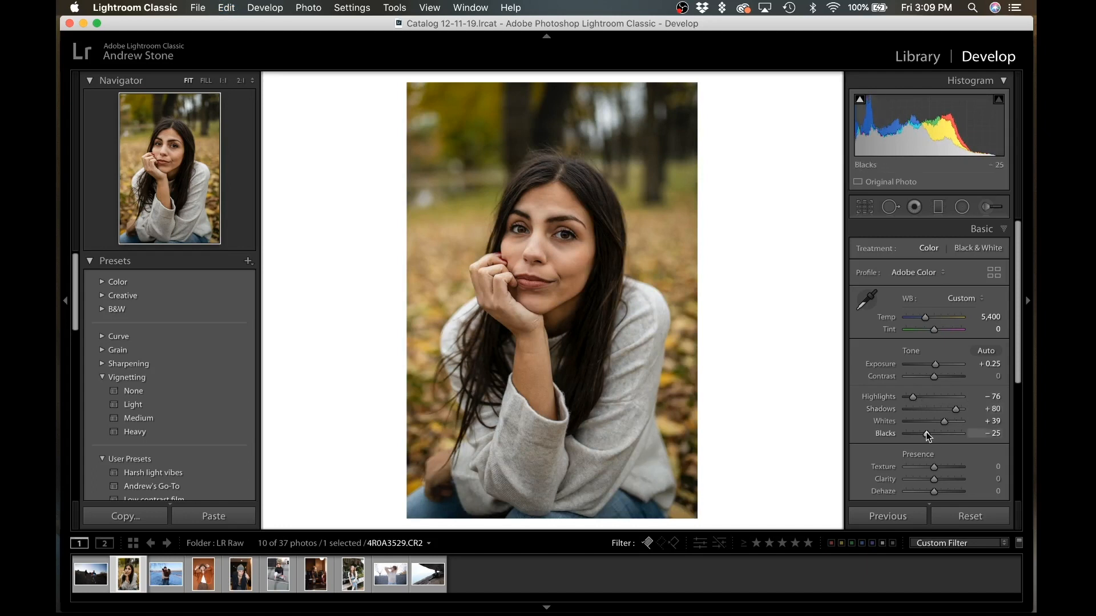
{"action": "left_click_drag", "start_coordinate": [937, 377], "coordinate": [938, 376]}
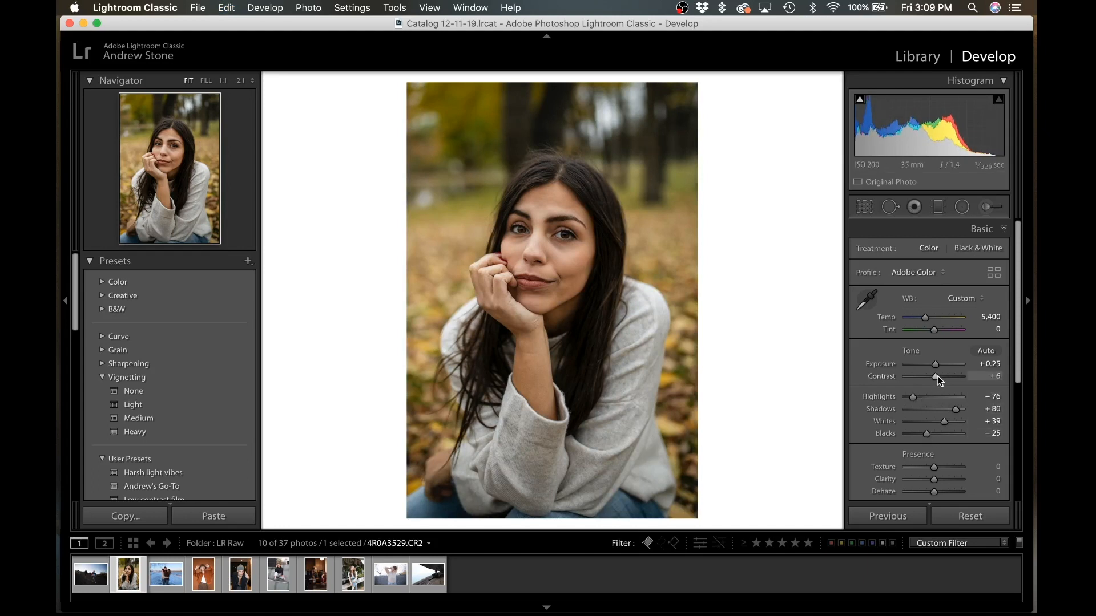
- Crop the portrait slightly tighter at the original aspect ratio and compare the finished edit with the unedited photo
{"action": "left_click", "coordinate": [864, 206]}
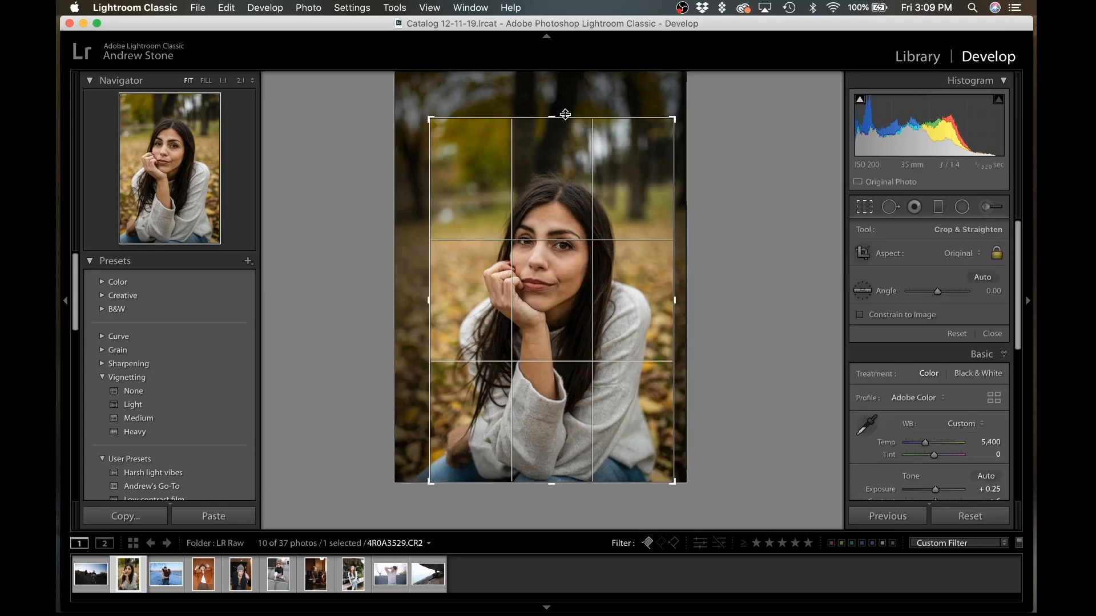
{"action": "left_click_drag", "start_coordinate": [565, 118], "coordinate": [565, 119]}
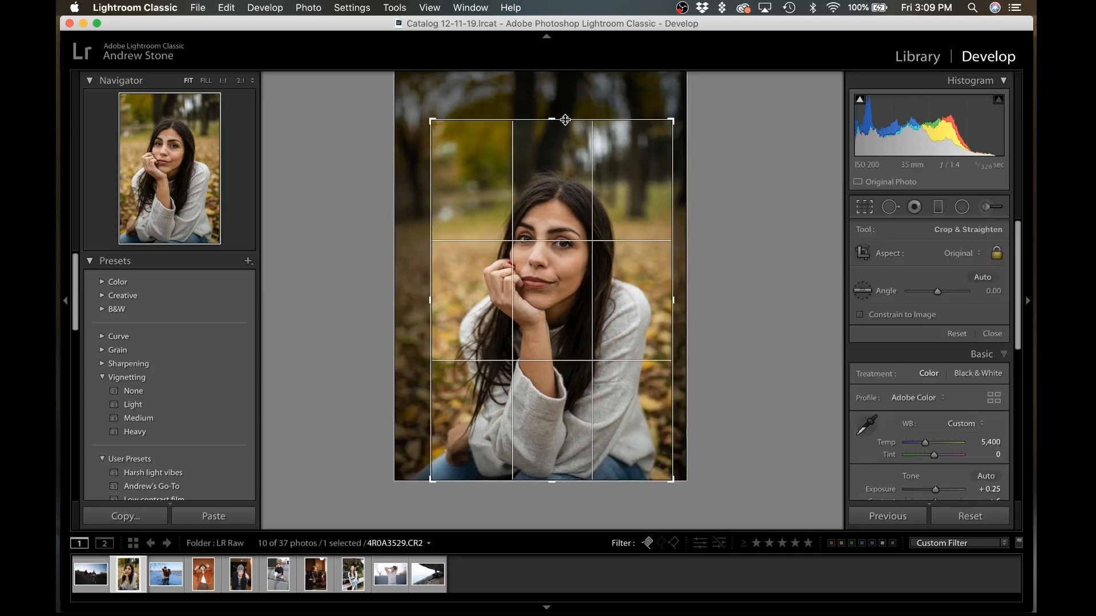
{"action": "key", "text": "Return"}
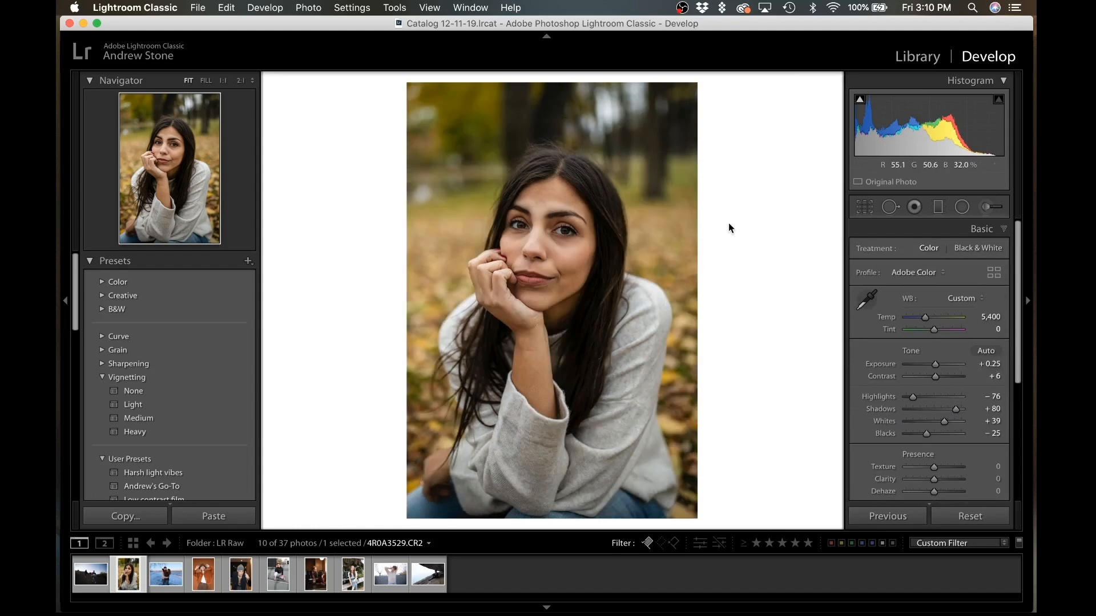
{"action": "key", "text": "backslash"}
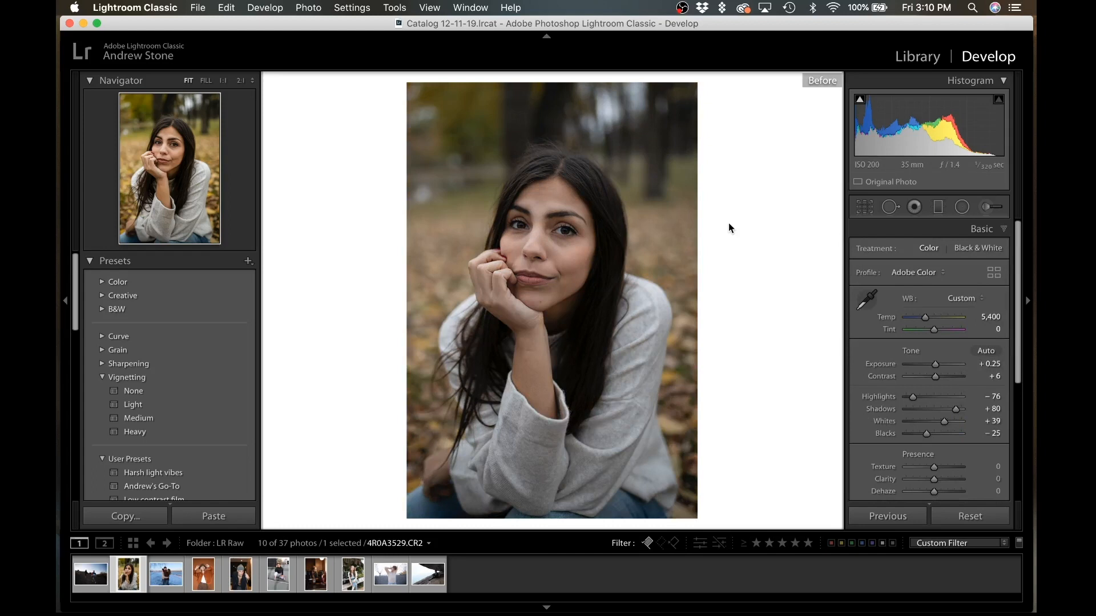
{"action": "key", "text": "backslash"}
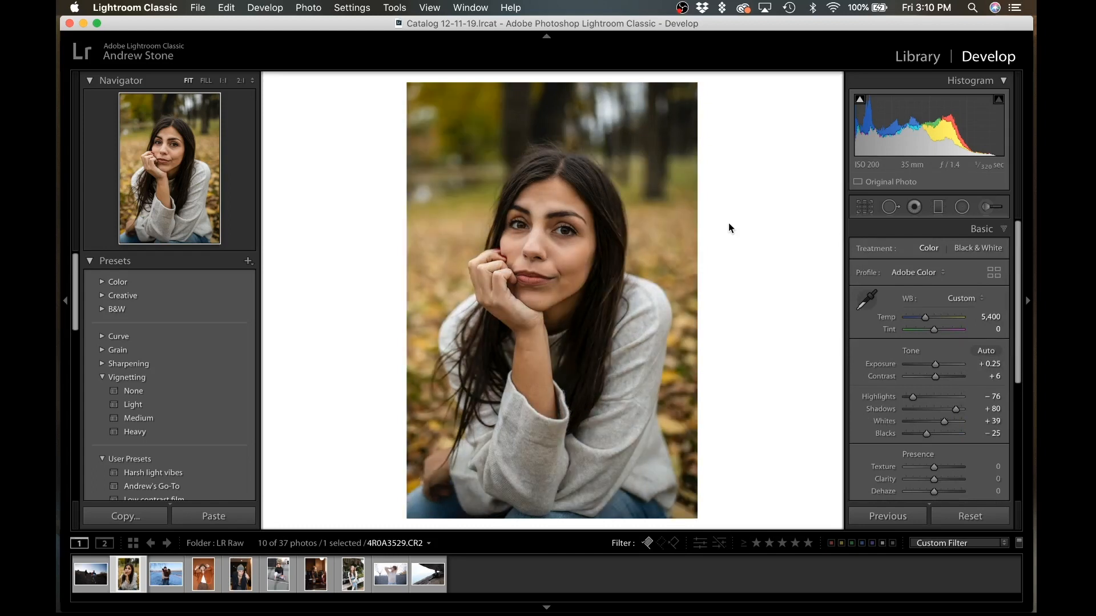
- Open the hillside photo IMG_7380.CR2, crop it slightly tighter at the original aspect ratio, and inspect the hut up close
{"action": "key", "text": "Left"}
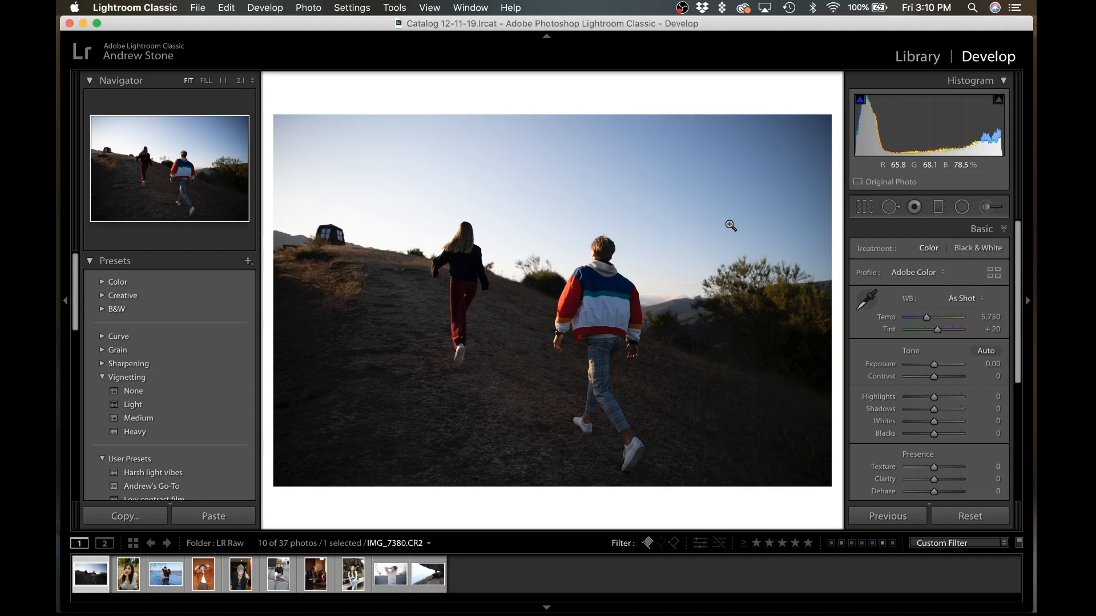
{"action": "left_click", "coordinate": [865, 209]}
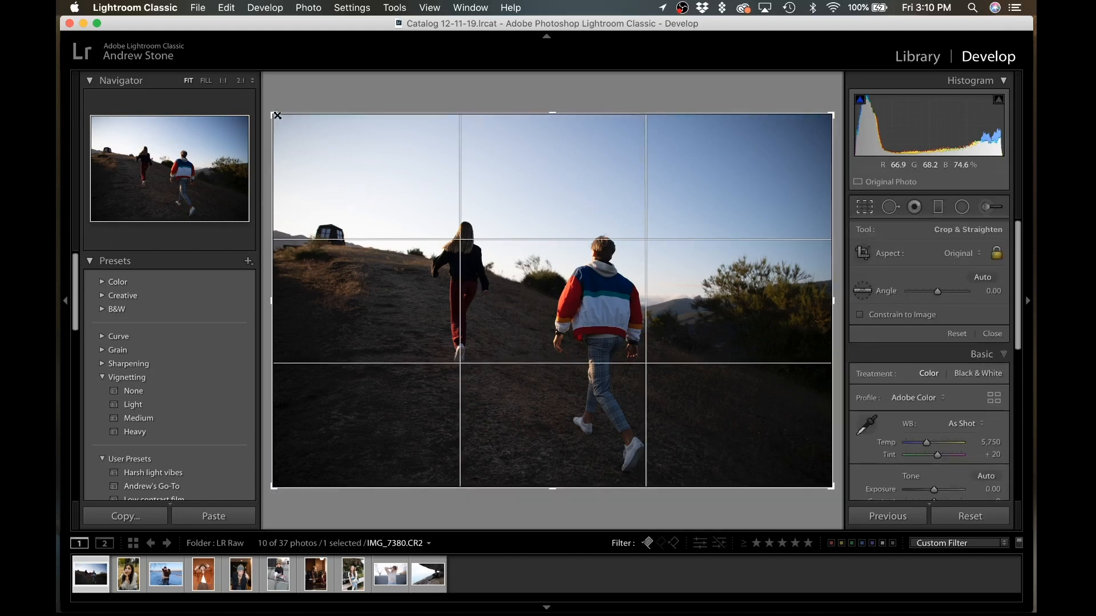
{"action": "left_click_drag", "start_coordinate": [273, 116], "coordinate": [278, 117]}
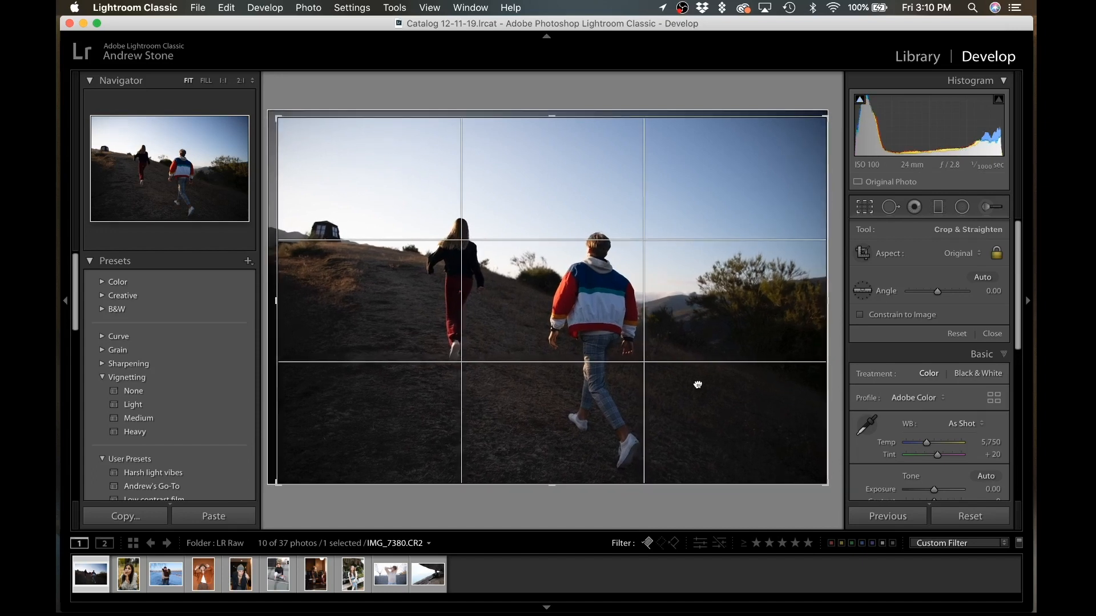
{"action": "key", "text": "Return"}
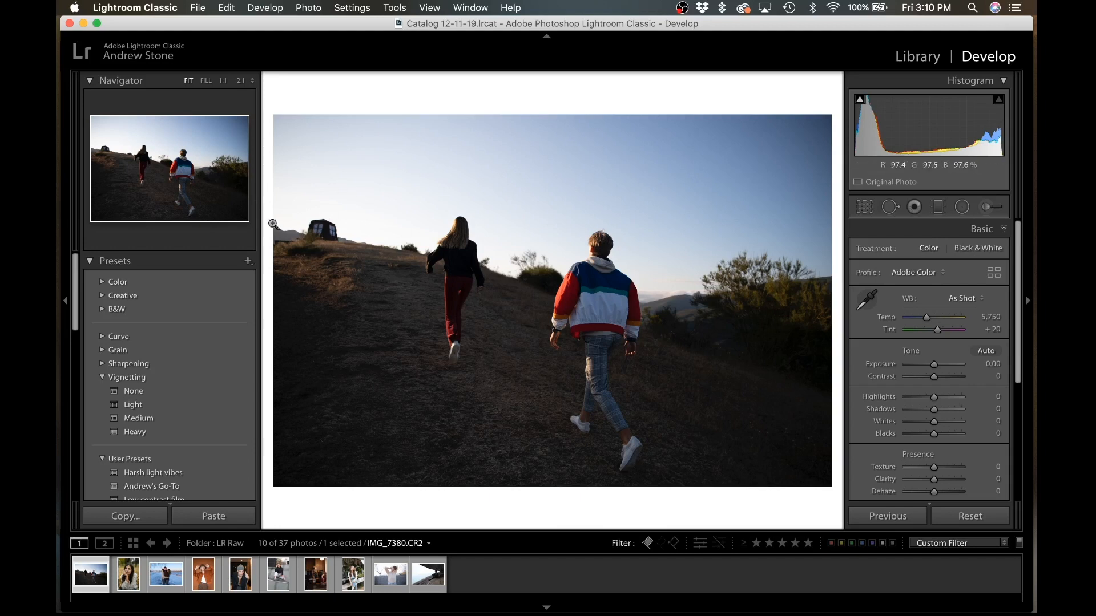
{"action": "left_click", "coordinate": [317, 222]}
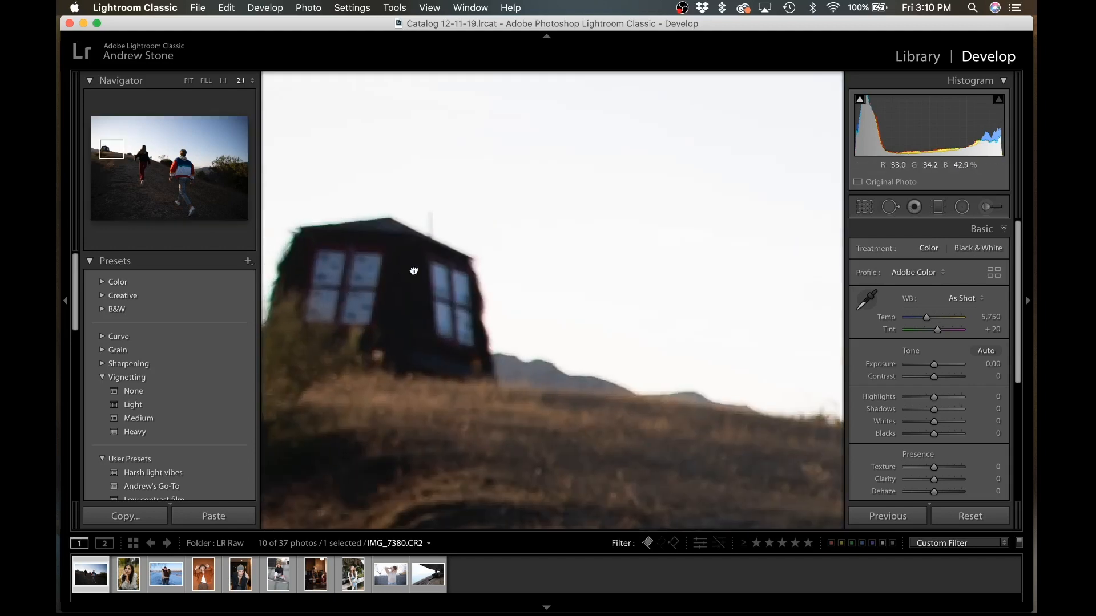
{"action": "left_click", "coordinate": [403, 301]}
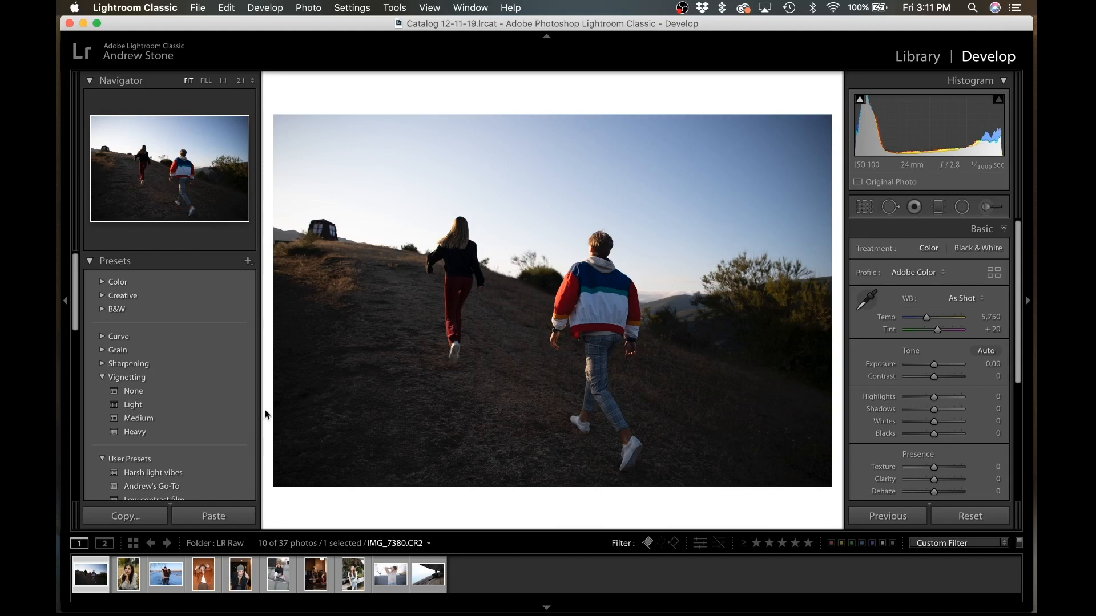
- Preview the user presets on the hillside photo and apply CLEAN03 - Warmed
{"action": "scroll", "coordinate": [166, 416], "scroll_direction": "down", "scroll_amount": 5}
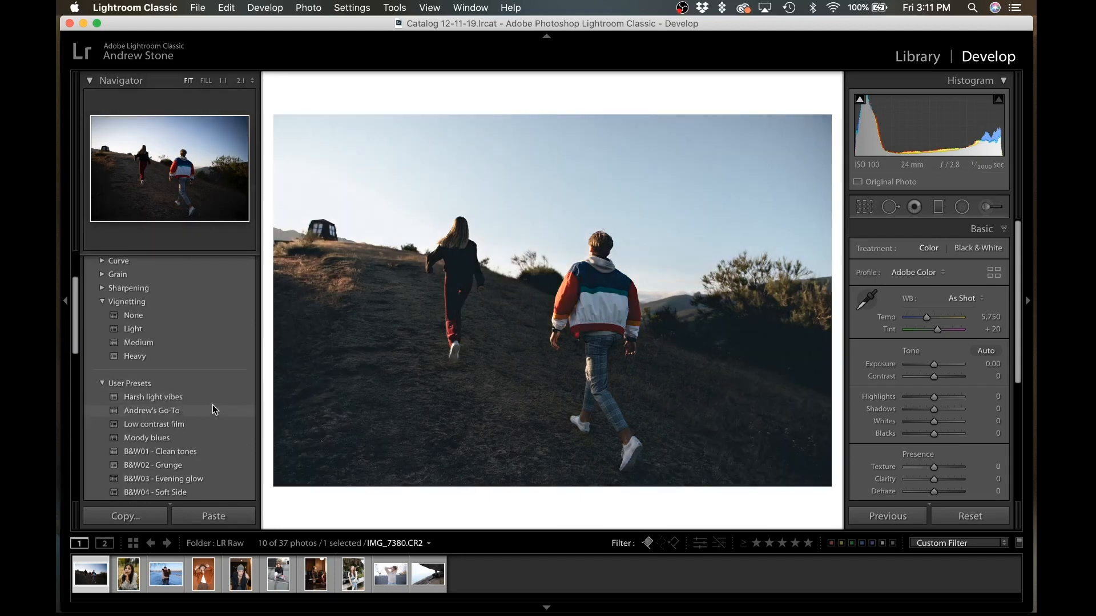
{"action": "scroll", "coordinate": [214, 409], "scroll_direction": "down", "scroll_amount": 10}
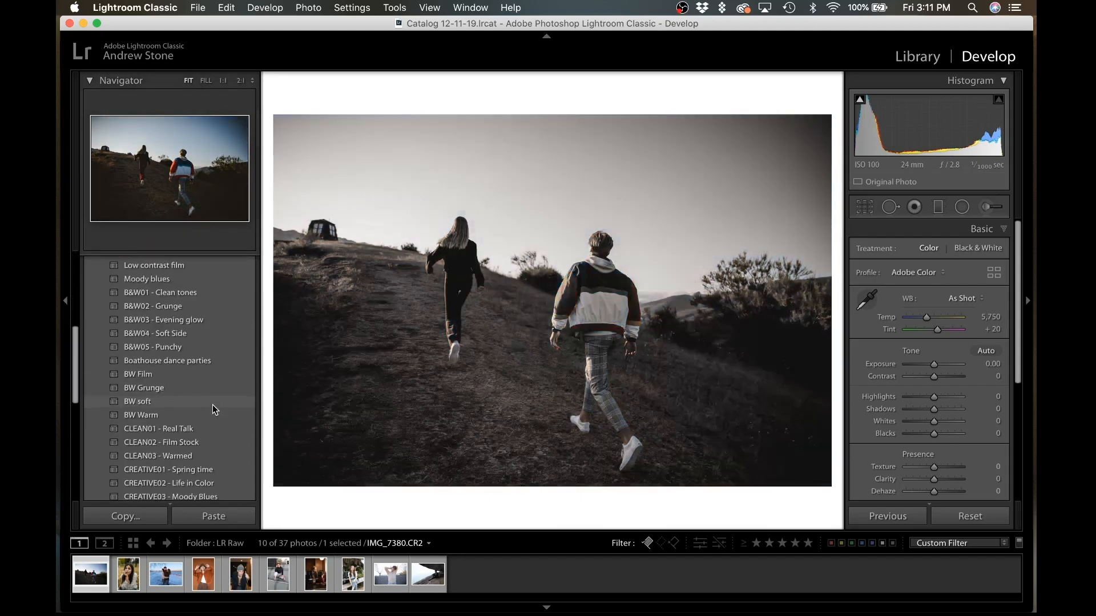
{"action": "scroll", "coordinate": [214, 410], "scroll_direction": "down", "scroll_amount": 2}
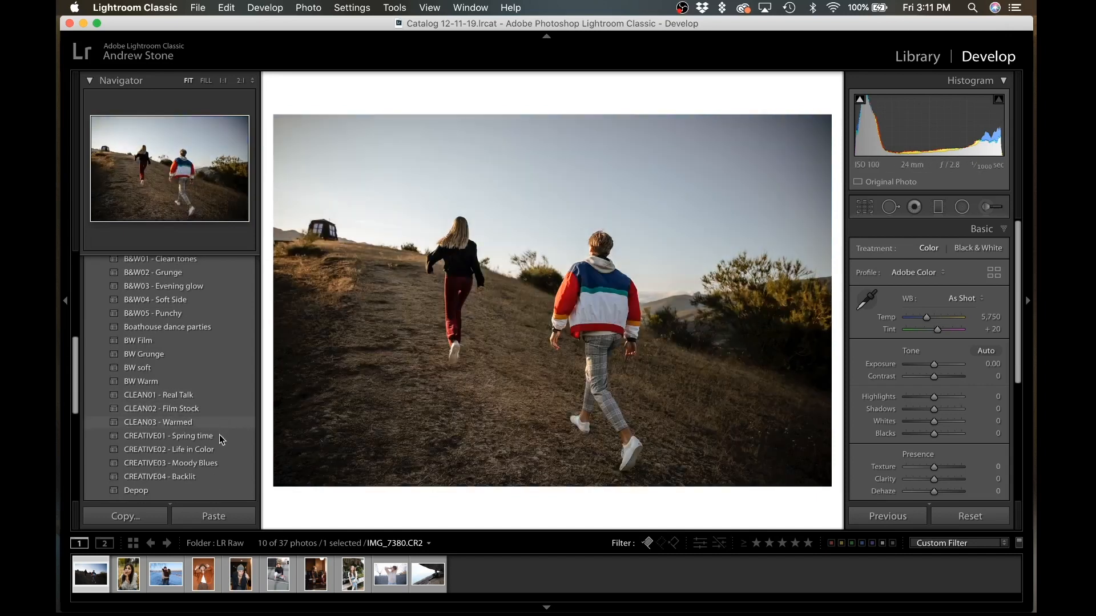
{"action": "scroll", "coordinate": [222, 441], "scroll_direction": "down", "scroll_amount": 1}
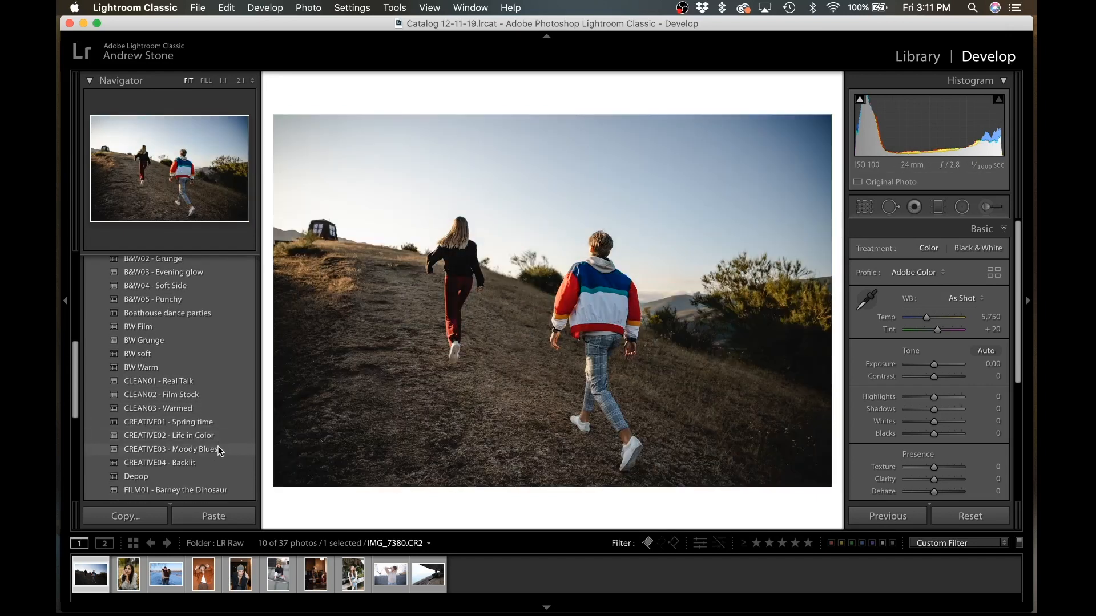
{"action": "scroll", "coordinate": [220, 448], "scroll_direction": "down", "scroll_amount": 1}
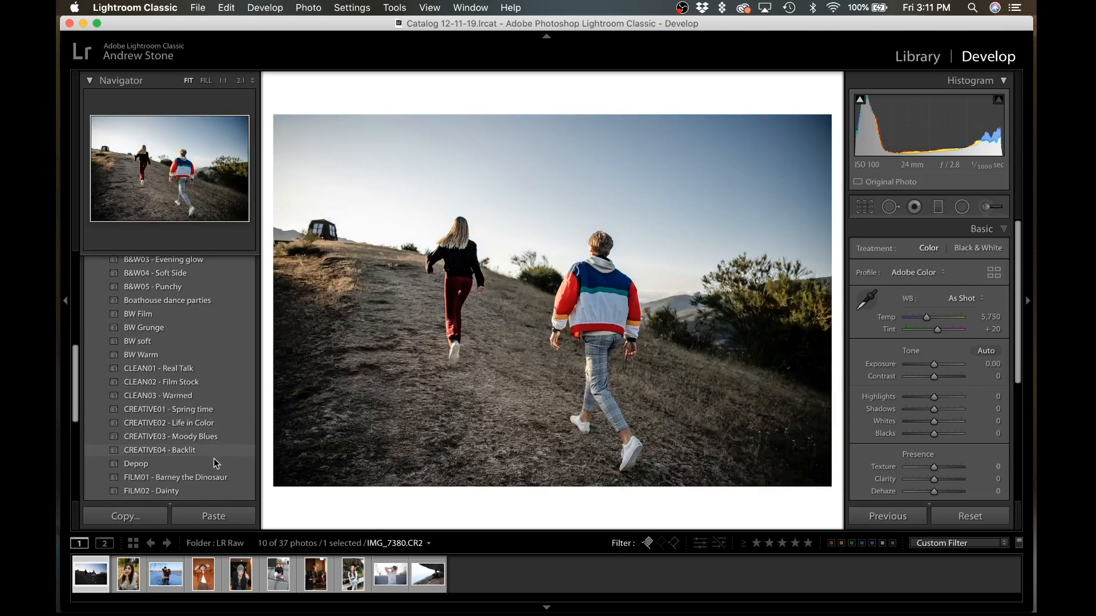
{"action": "scroll", "coordinate": [217, 461], "scroll_direction": "down", "scroll_amount": 1}
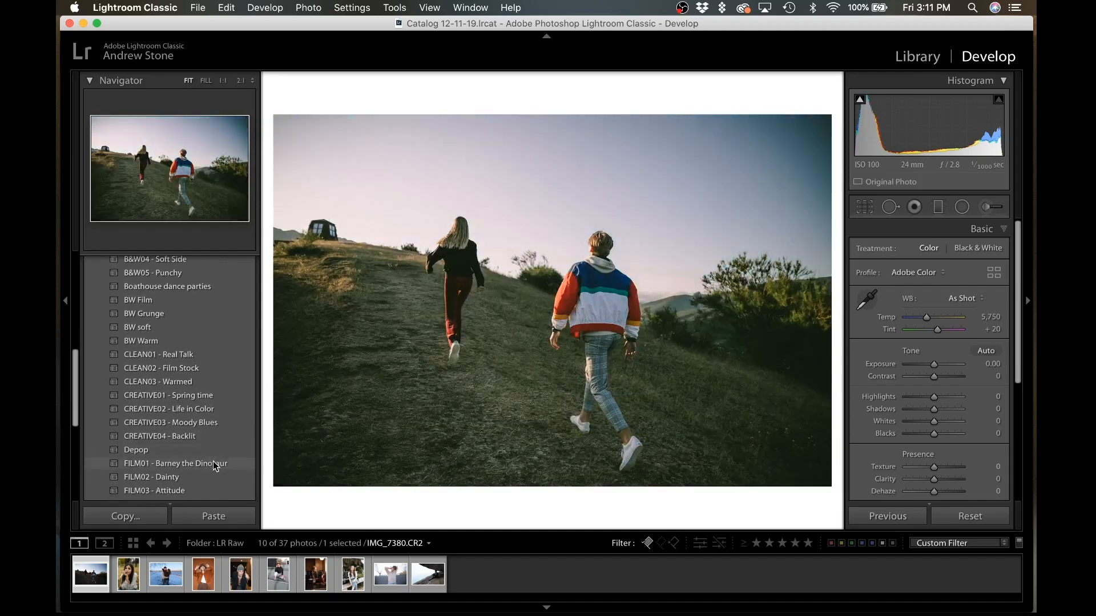
{"action": "scroll", "coordinate": [215, 466], "scroll_direction": "down", "scroll_amount": 1}
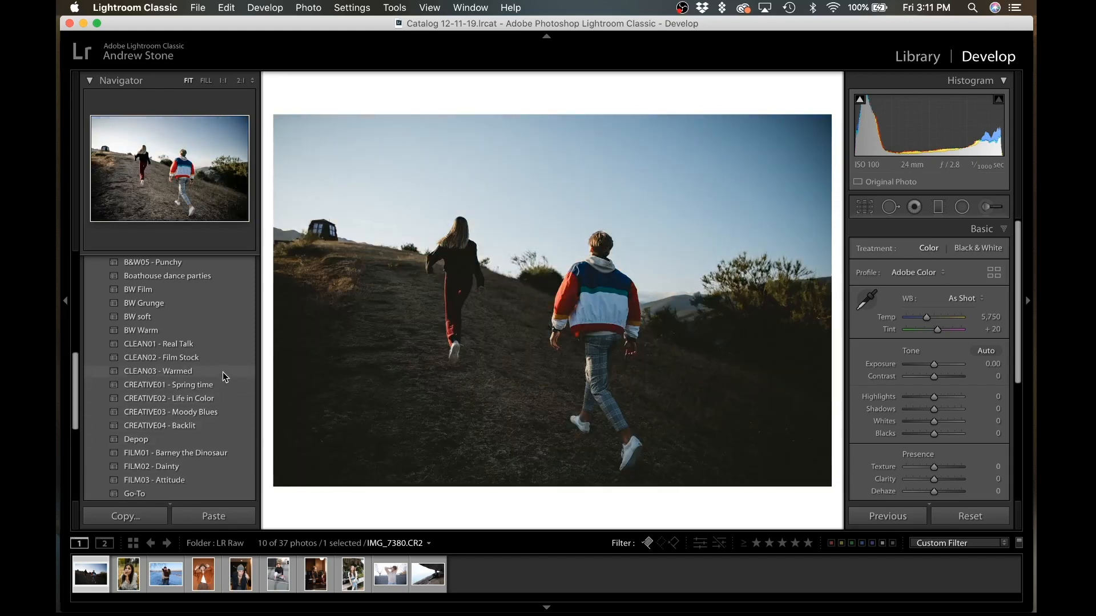
{"action": "left_click", "coordinate": [223, 372]}
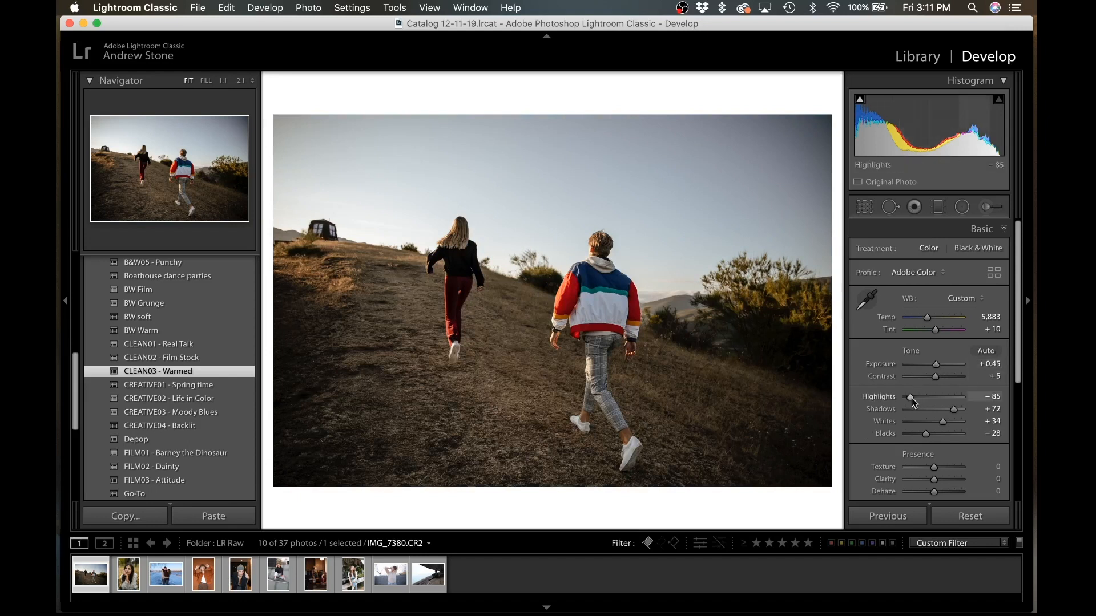
- Try Highlights at -100, undo the change, and set Saturation to -14
{"action": "left_click_drag", "start_coordinate": [912, 399], "coordinate": [903, 398]}
{"action": "key", "text": "super+z"}
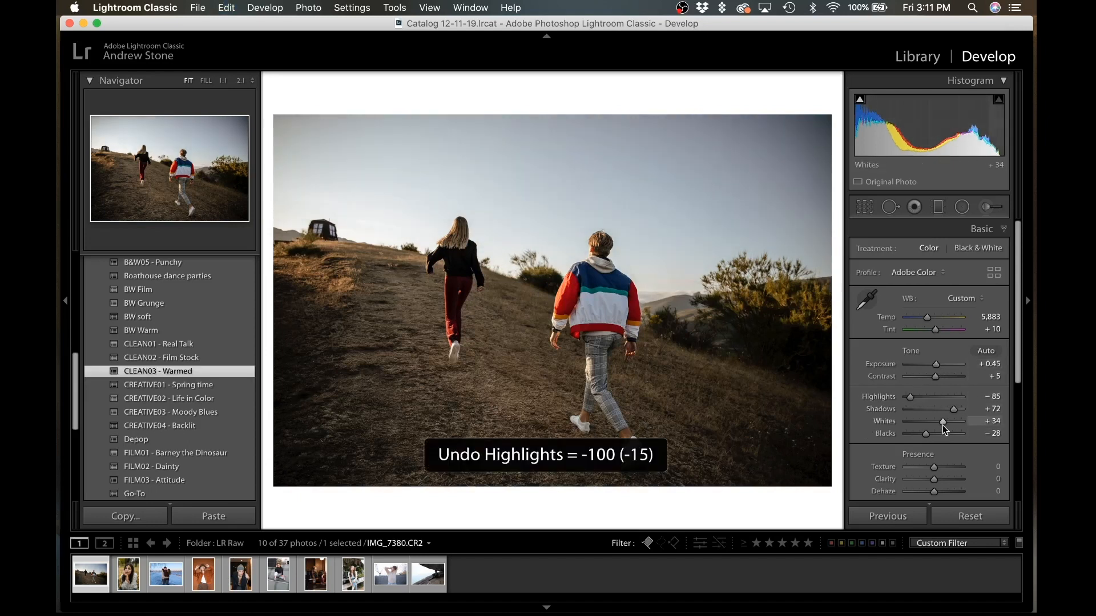
{"action": "scroll", "coordinate": [936, 377], "scroll_direction": "down", "scroll_amount": 2}
{"action": "scroll", "coordinate": [936, 376], "scroll_direction": "down", "scroll_amount": 2}
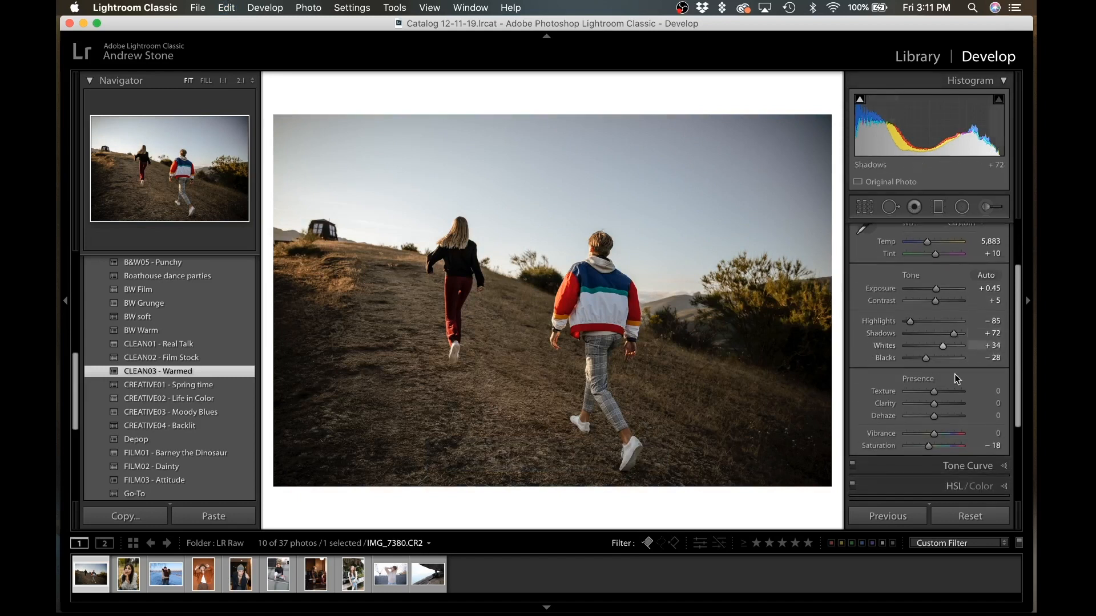
{"action": "left_click_drag", "start_coordinate": [927, 446], "coordinate": [928, 448]}
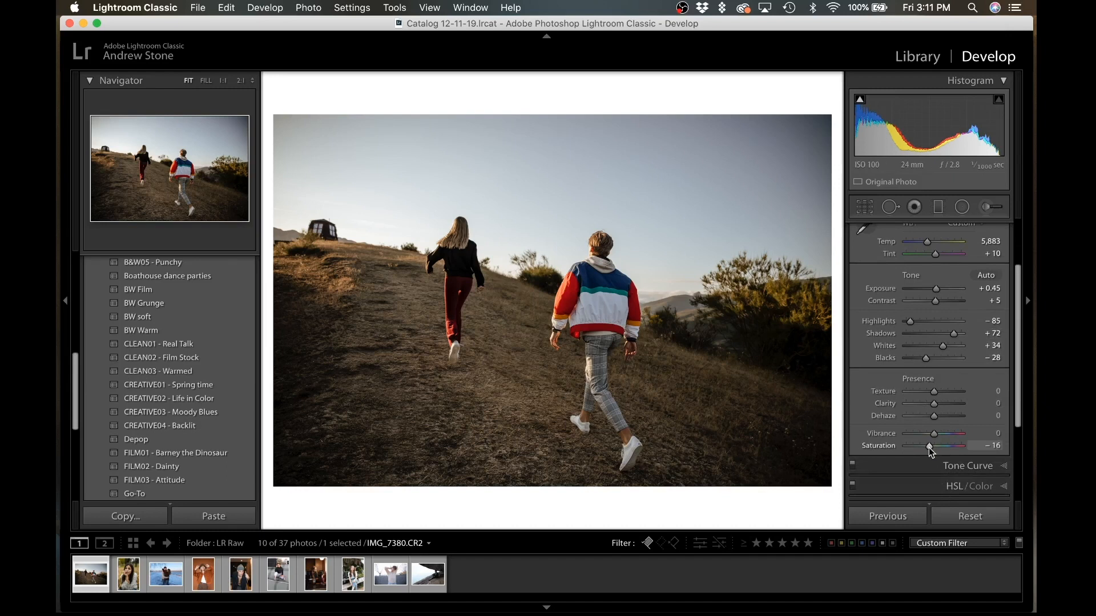
{"action": "scroll", "coordinate": [929, 447], "scroll_direction": "down", "scroll_amount": 2}
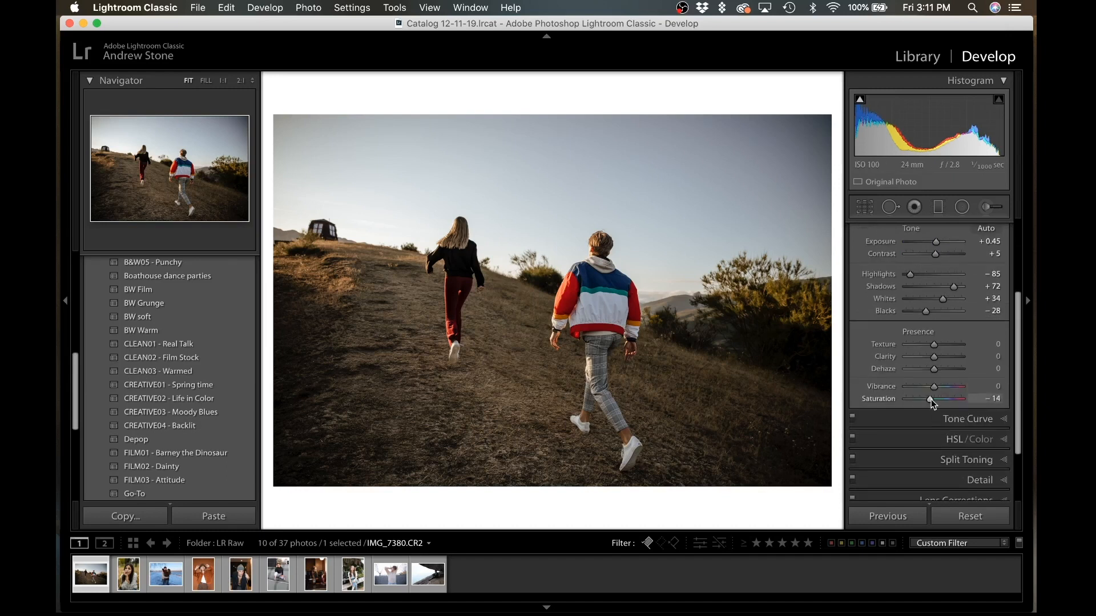
- Adjust the RGB tone curve's highlight, midtone and shadow points and lift its black point to an output of 7.1%
{"action": "left_click", "coordinate": [1003, 420]}
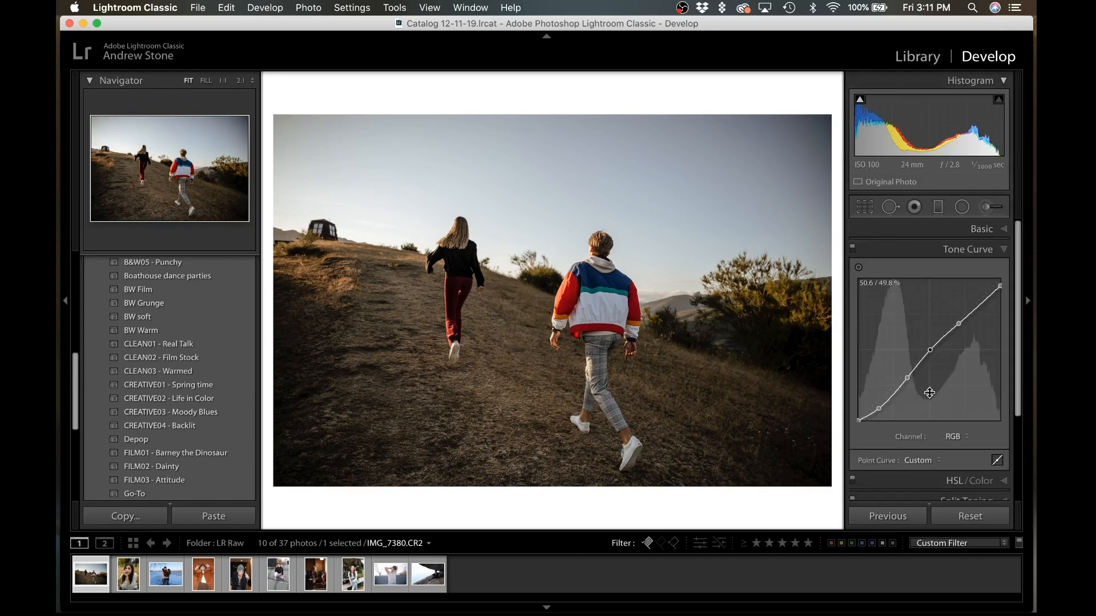
{"action": "left_click_drag", "start_coordinate": [959, 325], "coordinate": [1002, 288]}
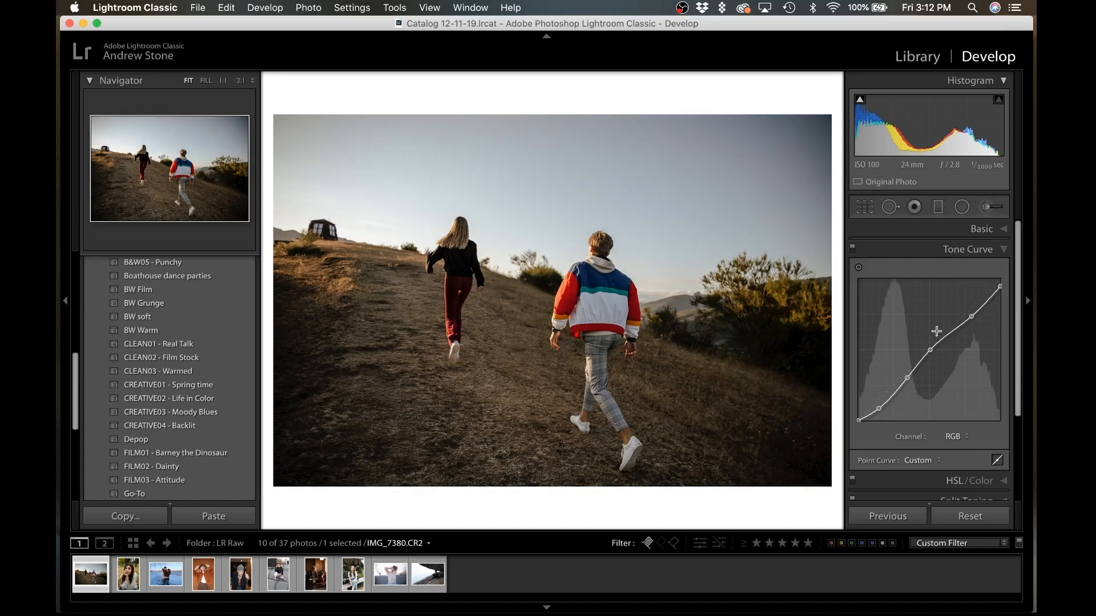
{"action": "left_click_drag", "start_coordinate": [931, 350], "coordinate": [903, 377]}
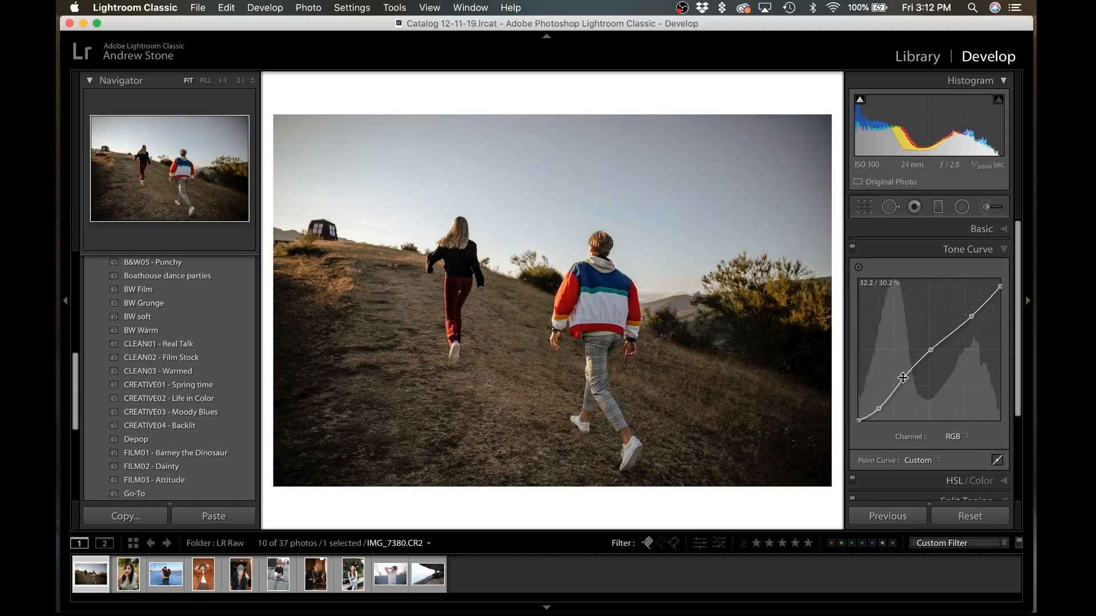
{"action": "key", "text": "super+z"}
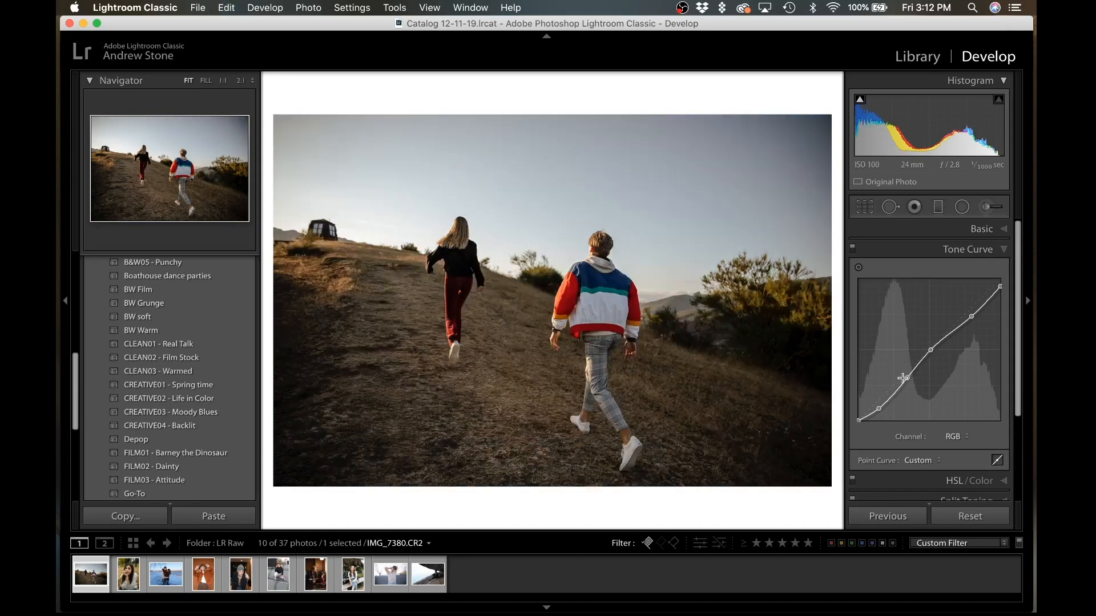
{"action": "left_click_drag", "start_coordinate": [908, 377], "coordinate": [879, 406]}
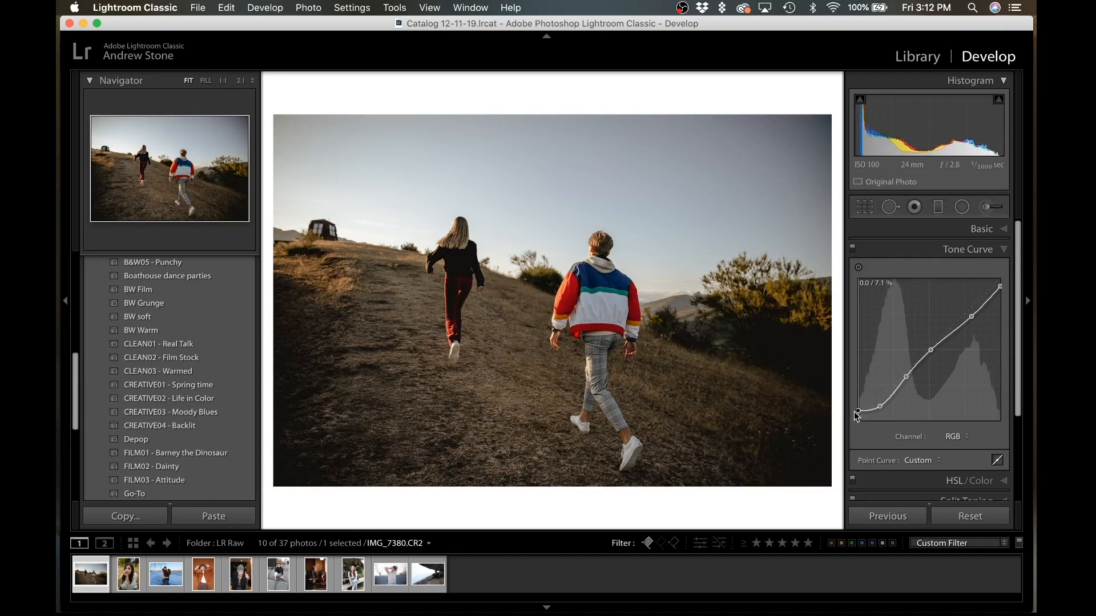
- Examine the dark bush up close against the unedited photo, try dropping the curve's black point to zero, and undo the change
{"action": "left_click", "coordinate": [778, 342]}
{"action": "key", "text": "backslash"}
{"action": "key", "text": "backslash"}
{"action": "mouse_move", "coordinate": [858, 411]}
{"action": "left_mouse_down"}
{"action": "mouse_move", "coordinate": [851, 451]}
{"action": "mouse_move", "coordinate": [857, 422]}
{"action": "left_mouse_up"}
{"action": "key", "text": "super+z"}
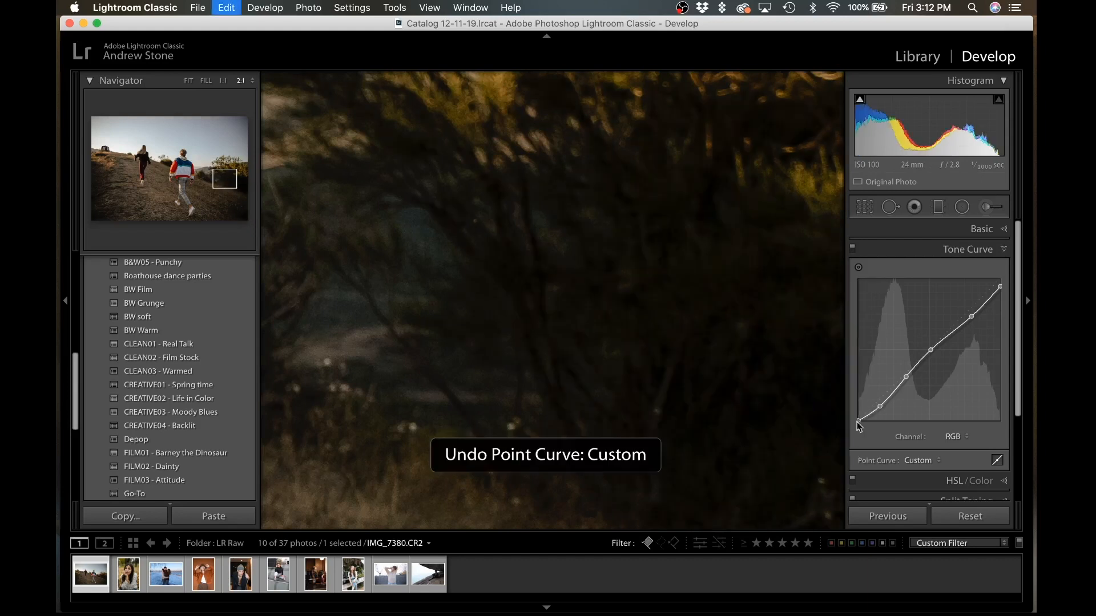
{"action": "left_click", "coordinate": [664, 246]}
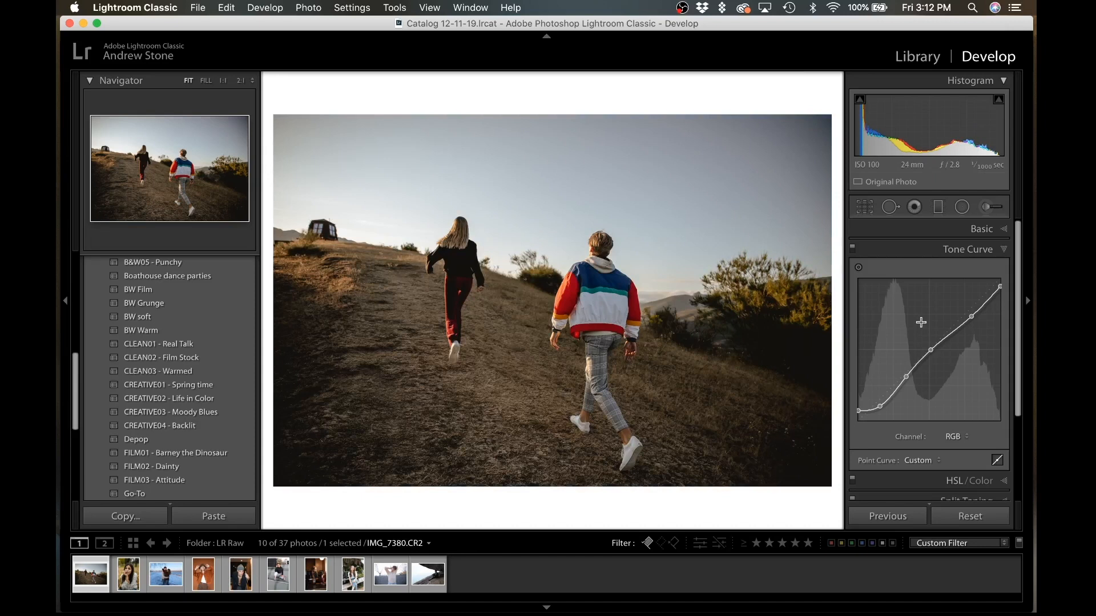
- Switch the tone curve to the Blue channel and pull its shadow point down slightly
{"action": "scroll", "coordinate": [919, 320], "scroll_direction": "down", "scroll_amount": 3}
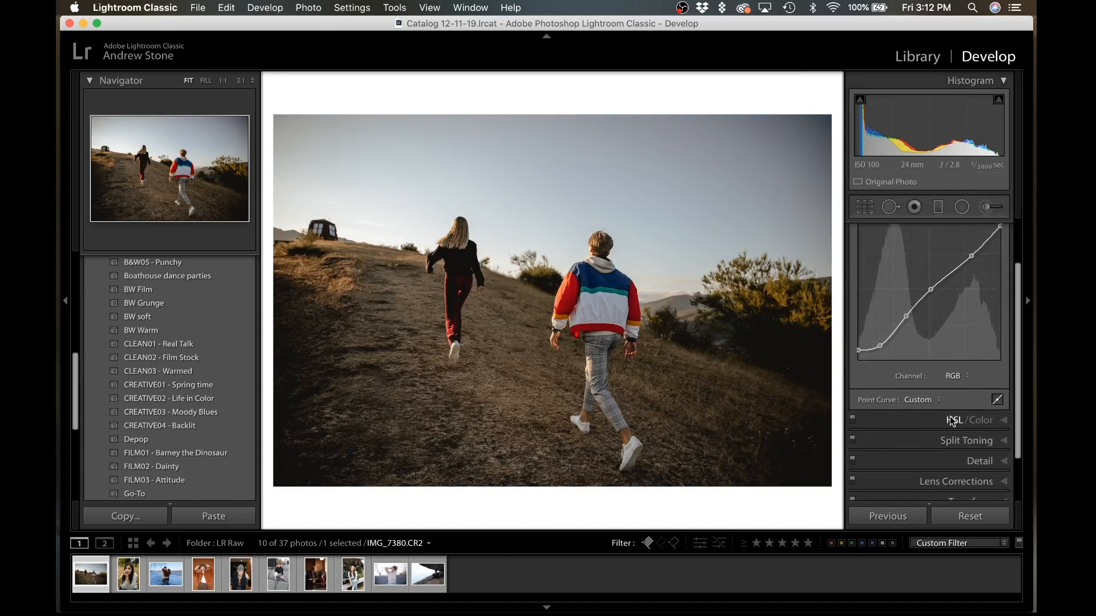
{"action": "scroll", "coordinate": [952, 421], "scroll_direction": "down", "scroll_amount": 1}
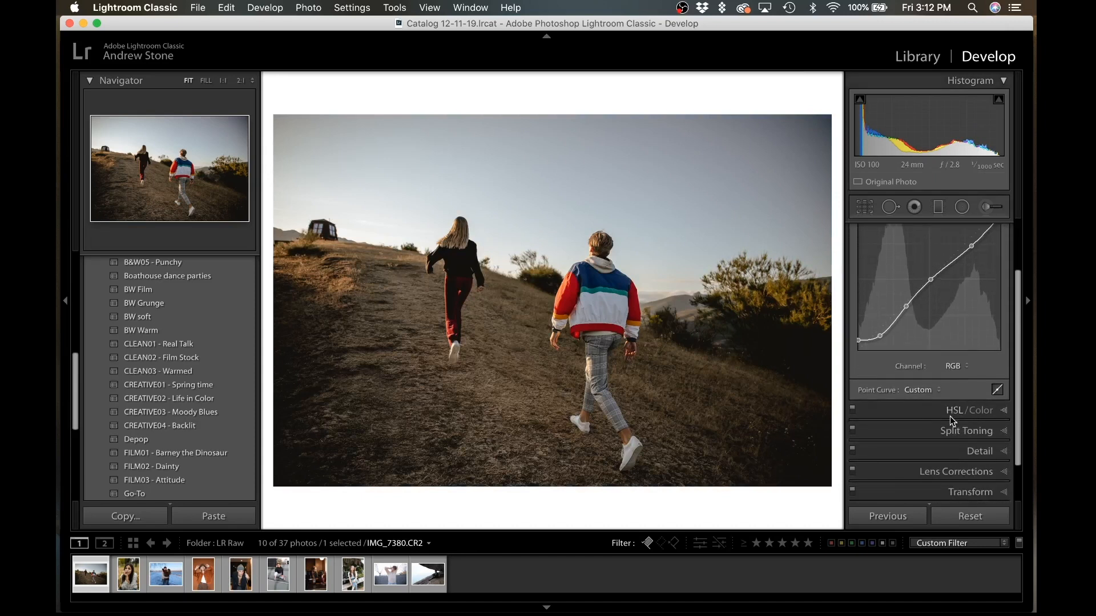
{"action": "left_click", "coordinate": [957, 366]}
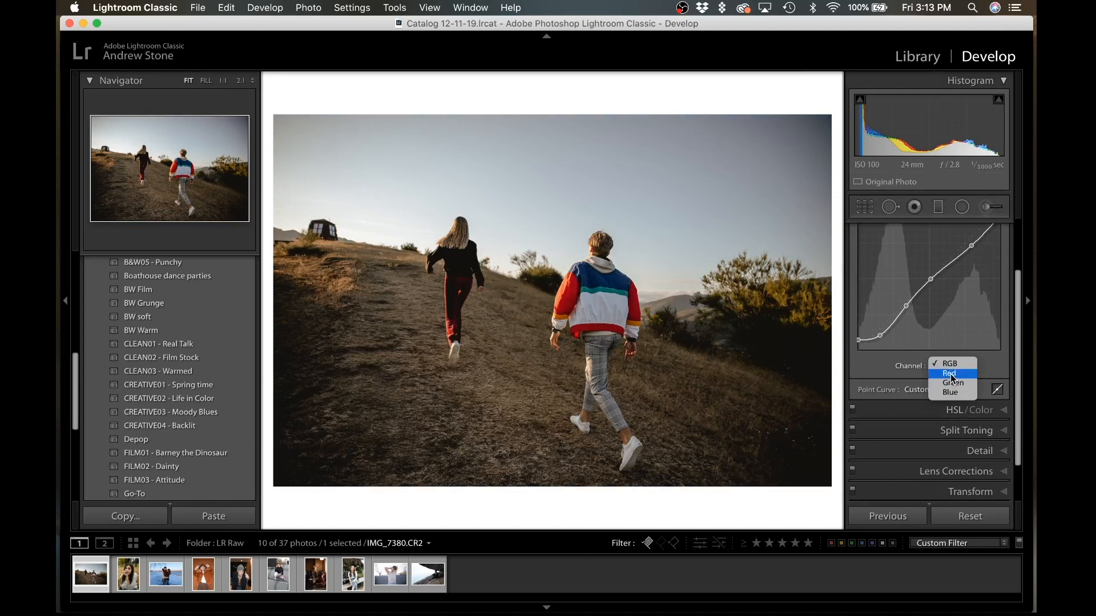
{"action": "left_click", "coordinate": [953, 393]}
{"action": "scroll", "coordinate": [877, 332], "scroll_direction": "up", "scroll_amount": 3}
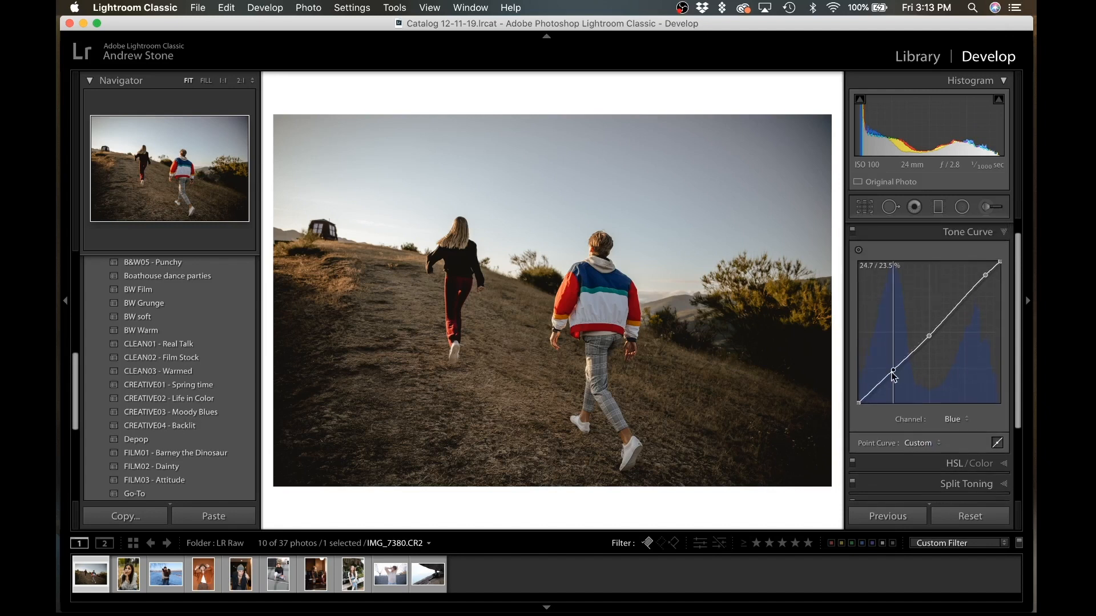
{"action": "left_click_drag", "start_coordinate": [892, 375], "coordinate": [843, 432]}
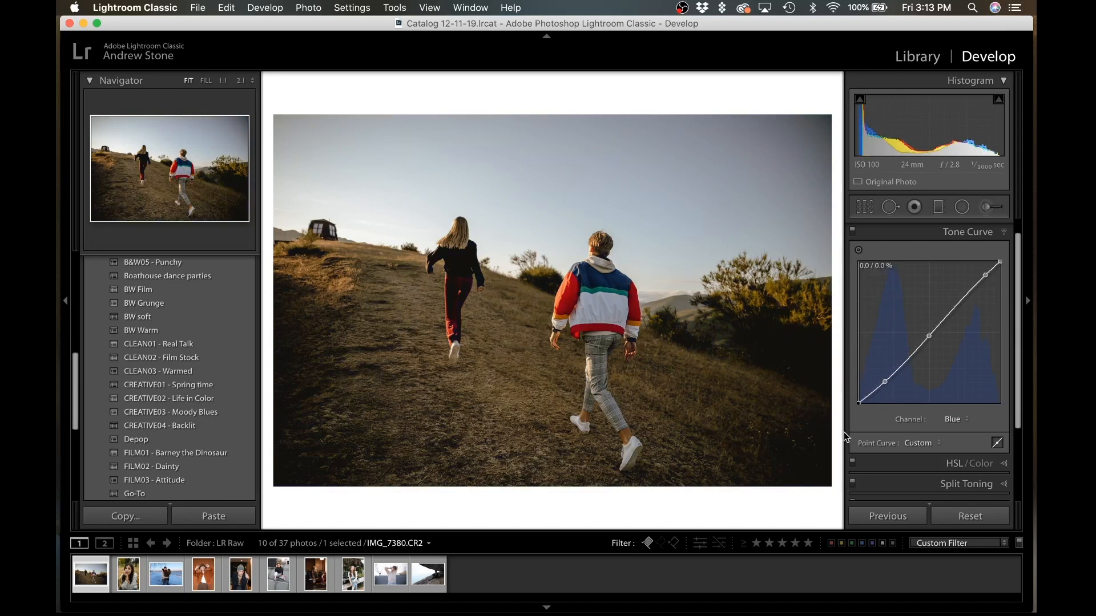
- Lower the Blue curve's midtones, add an upper point at 67.1 / 65.5%, undo the last highlight-point change, and return to the RGB channel
{"action": "left_click_drag", "start_coordinate": [929, 340], "coordinate": [928, 340]}
{"action": "left_click_drag", "start_coordinate": [892, 379], "coordinate": [889, 380]}
{"action": "mouse_move", "coordinate": [949, 315]}
{"action": "left_mouse_down"}
{"action": "mouse_move", "coordinate": [965, 315]}
{"action": "mouse_move", "coordinate": [953, 315]}
{"action": "left_mouse_up"}
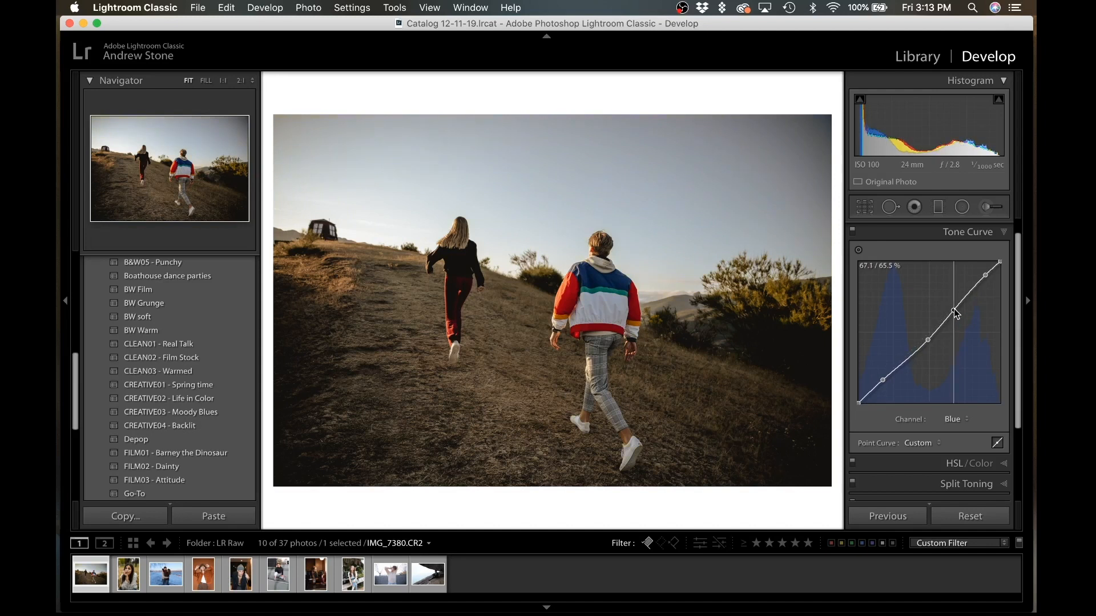
{"action": "mouse_move", "coordinate": [986, 276]}
{"action": "left_mouse_down"}
{"action": "mouse_move", "coordinate": [975, 275]}
{"action": "mouse_move", "coordinate": [987, 276]}
{"action": "left_mouse_up"}
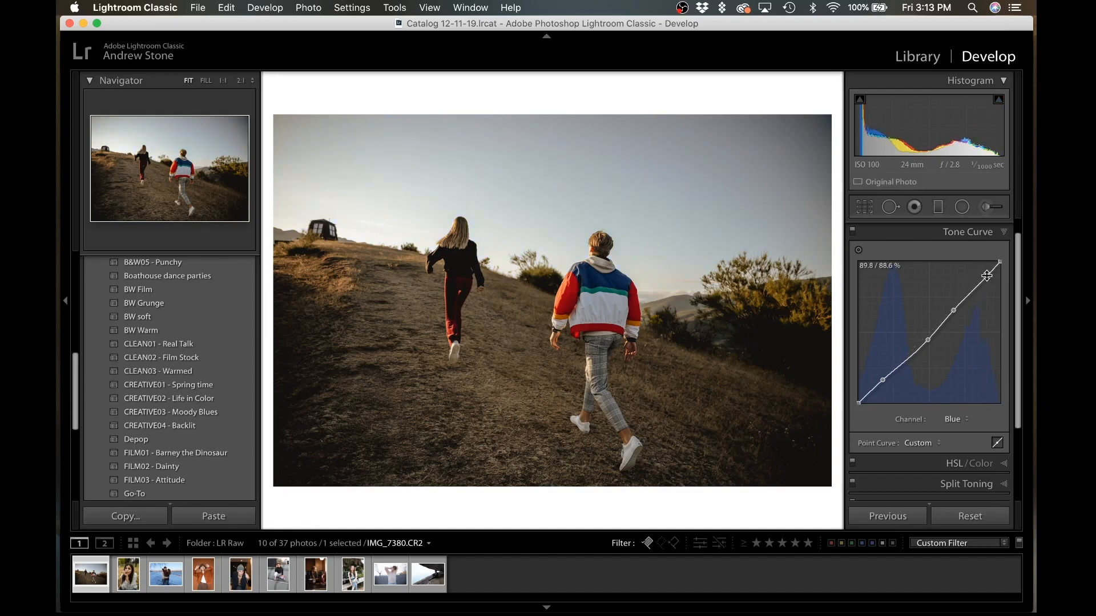
{"action": "key", "text": "super+z"}
{"action": "scroll", "coordinate": [969, 373], "scroll_direction": "down", "scroll_amount": 1}
{"action": "left_click", "coordinate": [956, 415]}
{"action": "left_click", "coordinate": [958, 384]}
- Set Red saturation to +13, Red luminance to +31 and Orange luminance to +12, comparing with the unedited photo
{"action": "scroll", "coordinate": [932, 458], "scroll_direction": "down", "scroll_amount": 2}
{"action": "left_click", "coordinate": [1002, 432]}
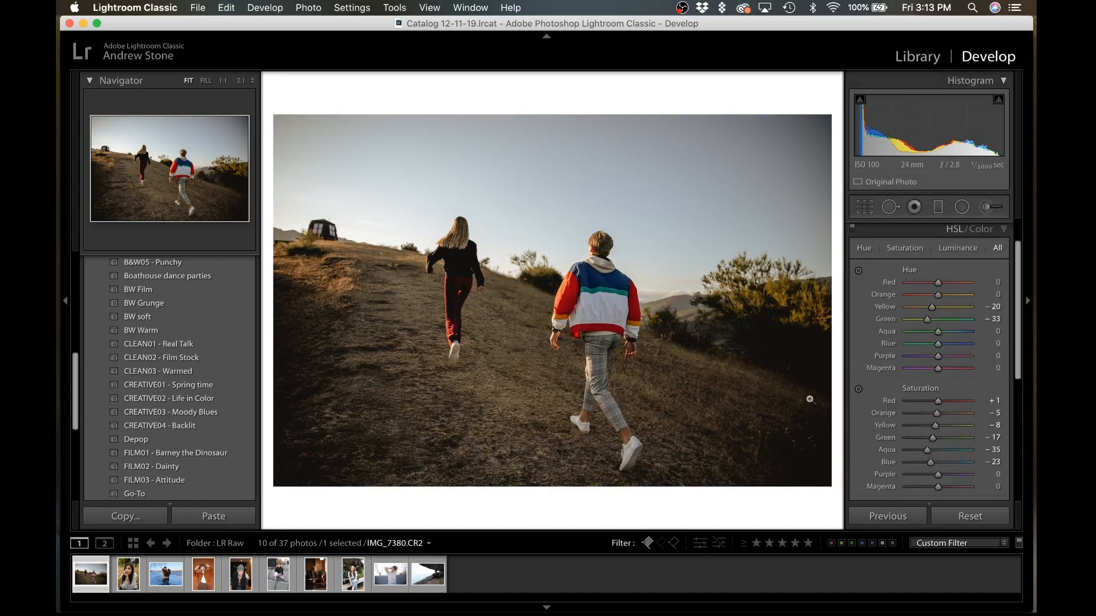
{"action": "left_click_drag", "start_coordinate": [947, 399], "coordinate": [950, 399]}
{"action": "scroll", "coordinate": [941, 403], "scroll_direction": "down", "scroll_amount": 3}
{"action": "left_click_drag", "start_coordinate": [938, 466], "coordinate": [946, 470]}
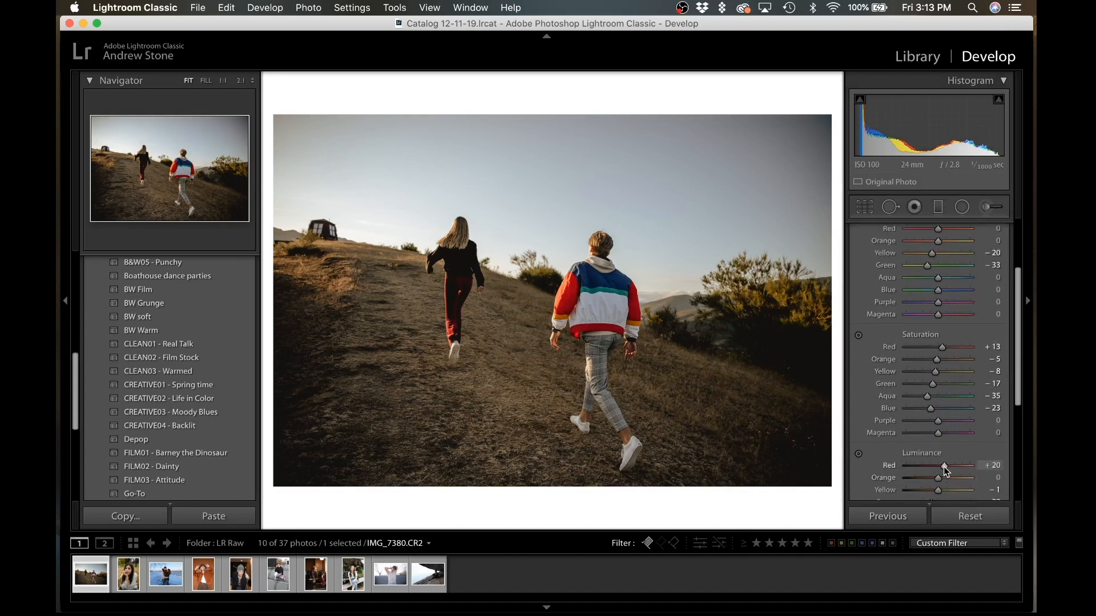
{"action": "key", "text": "backslash"}
{"action": "key", "text": "backslash"}
{"action": "scroll", "coordinate": [947, 467], "scroll_direction": "down", "scroll_amount": 3}
{"action": "mouse_move", "coordinate": [946, 423]}
{"action": "left_mouse_down"}
{"action": "mouse_move", "coordinate": [947, 438]}
{"action": "mouse_move", "coordinate": [920, 433]}
{"action": "mouse_move", "coordinate": [955, 428]}
{"action": "mouse_move", "coordinate": [942, 434]}
{"action": "left_mouse_up"}
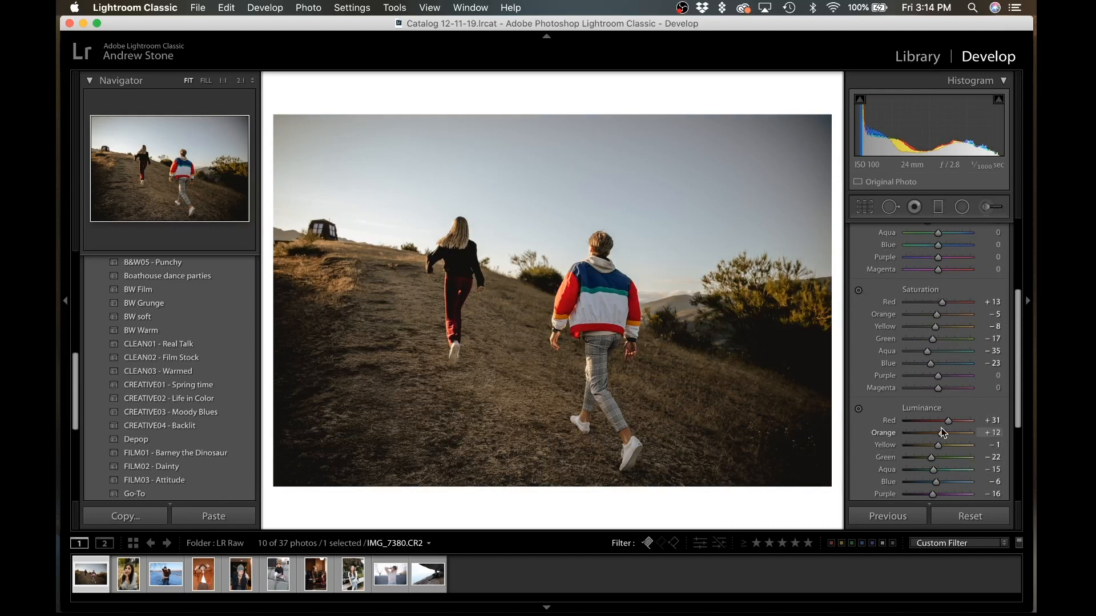
- Set the saturation of Orange to +18, Yellow +31, Green +7, Aqua −1 and Blue +23, comparing with the unedited photo
{"action": "left_click_drag", "start_coordinate": [937, 315], "coordinate": [946, 314]}
{"action": "left_click_drag", "start_coordinate": [961, 316], "coordinate": [946, 319]}
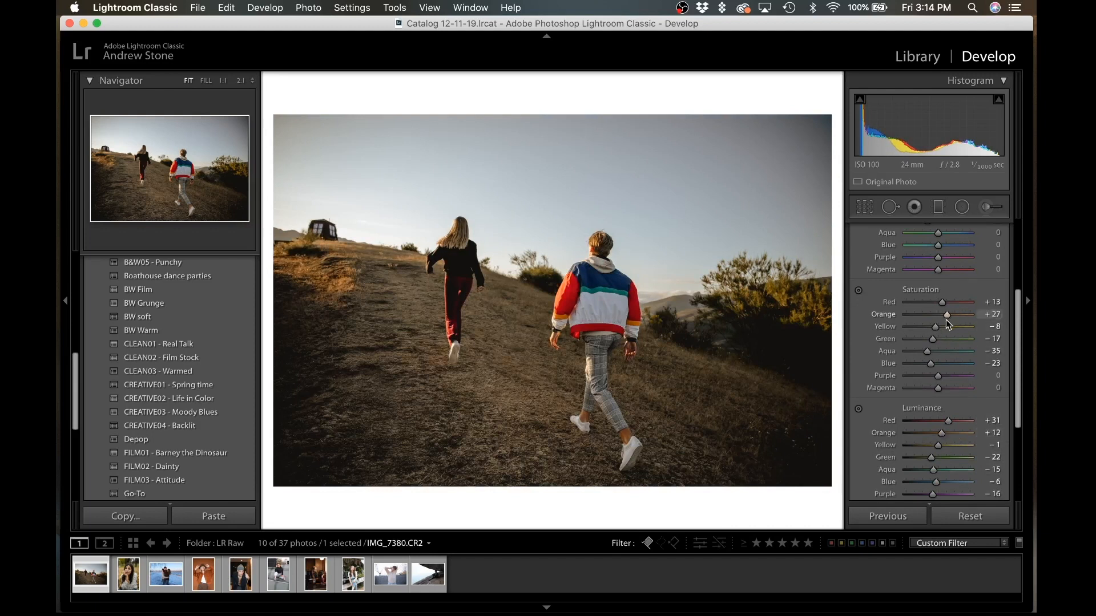
{"action": "left_click", "coordinate": [945, 328]}
{"action": "left_click_drag", "start_coordinate": [946, 327], "coordinate": [911, 333]}
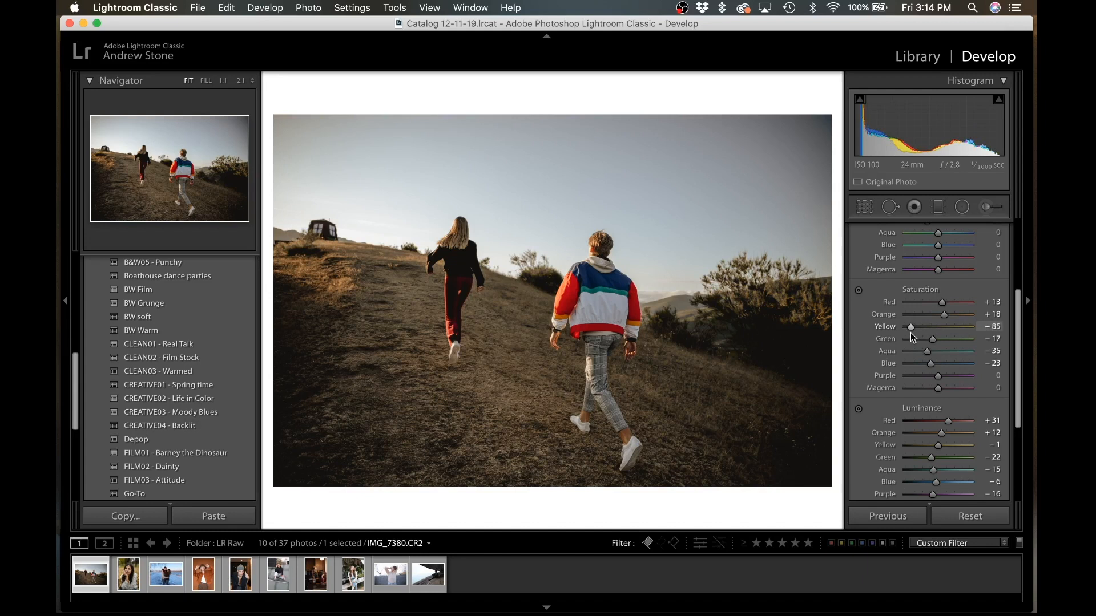
{"action": "scroll", "coordinate": [910, 332], "scroll_direction": "up", "scroll_amount": 2}
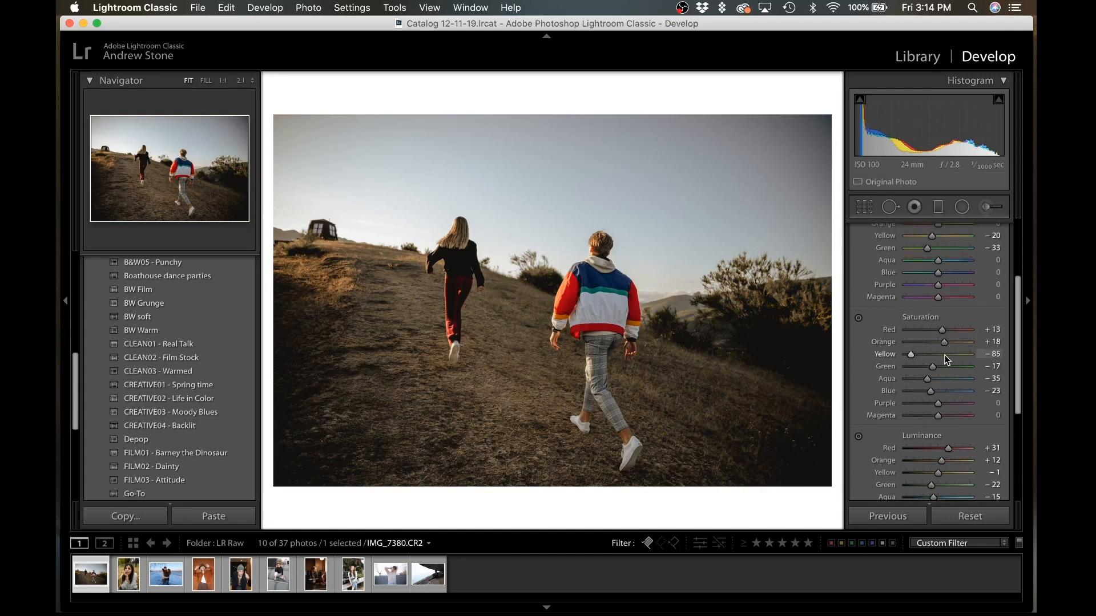
{"action": "left_click_drag", "start_coordinate": [943, 355], "coordinate": [945, 355]}
{"action": "key", "text": "backslash"}
{"action": "key", "text": "backslash"}
{"action": "left_click_drag", "start_coordinate": [945, 359], "coordinate": [945, 391]}
{"action": "left_click", "coordinate": [936, 379]}
- Shift the Blue hue to −11 for the sky
{"action": "scroll", "coordinate": [936, 380], "scroll_direction": "up", "scroll_amount": 3}
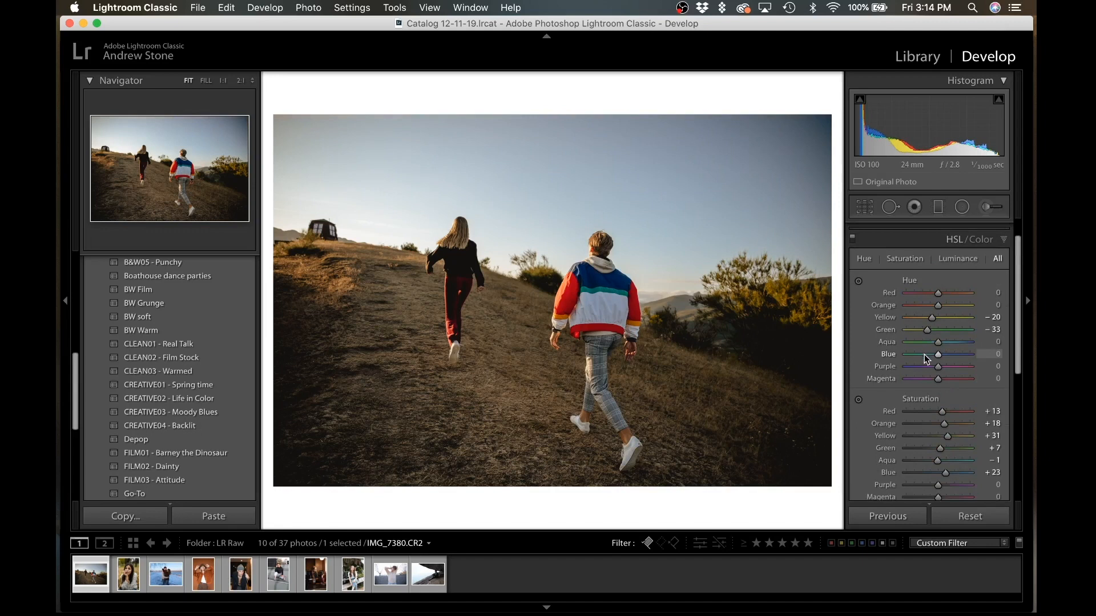
{"action": "mouse_move", "coordinate": [938, 355]}
{"action": "left_mouse_down"}
{"action": "mouse_move", "coordinate": [924, 355]}
{"action": "mouse_move", "coordinate": [943, 359]}
{"action": "left_mouse_up"}
{"action": "double_click", "coordinate": [941, 355]}
{"action": "mouse_move", "coordinate": [939, 359]}
{"action": "left_mouse_down"}
{"action": "mouse_move", "coordinate": [961, 344]}
{"action": "mouse_move", "coordinate": [939, 342]}
{"action": "left_mouse_up"}
{"action": "scroll", "coordinate": [939, 345], "scroll_direction": "down", "scroll_amount": 1}
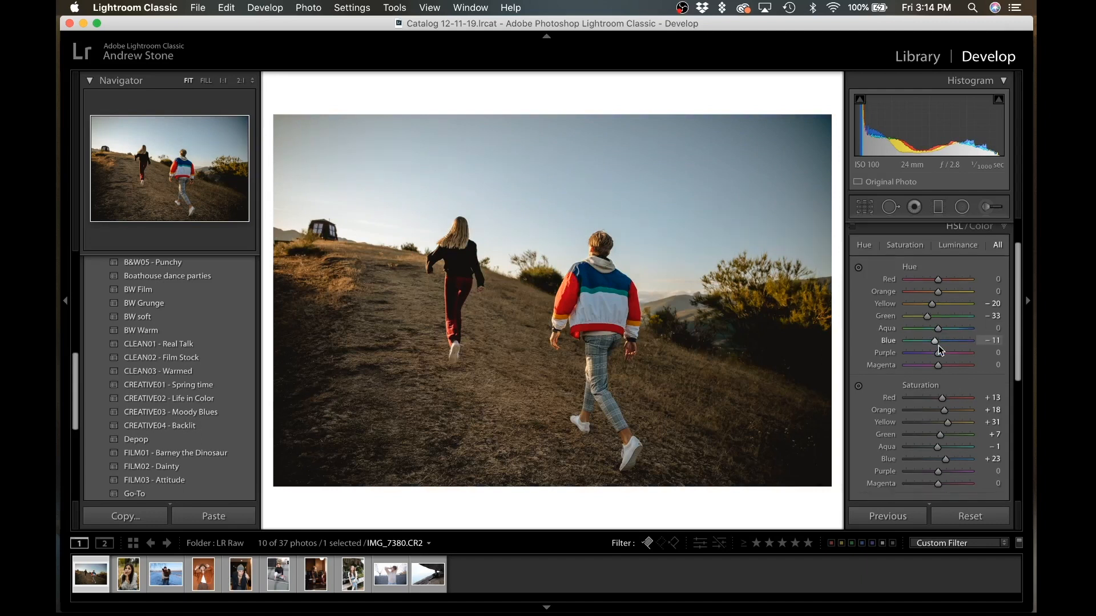
- Try the Yellow hue at +21, bring it back to about −22, and compare with the unedited photo
{"action": "left_click", "coordinate": [946, 304]}
{"action": "mouse_move", "coordinate": [945, 305]}
{"action": "left_mouse_down"}
{"action": "mouse_move", "coordinate": [926, 300]}
{"action": "mouse_move", "coordinate": [990, 317]}
{"action": "mouse_move", "coordinate": [929, 310]}
{"action": "left_mouse_up"}
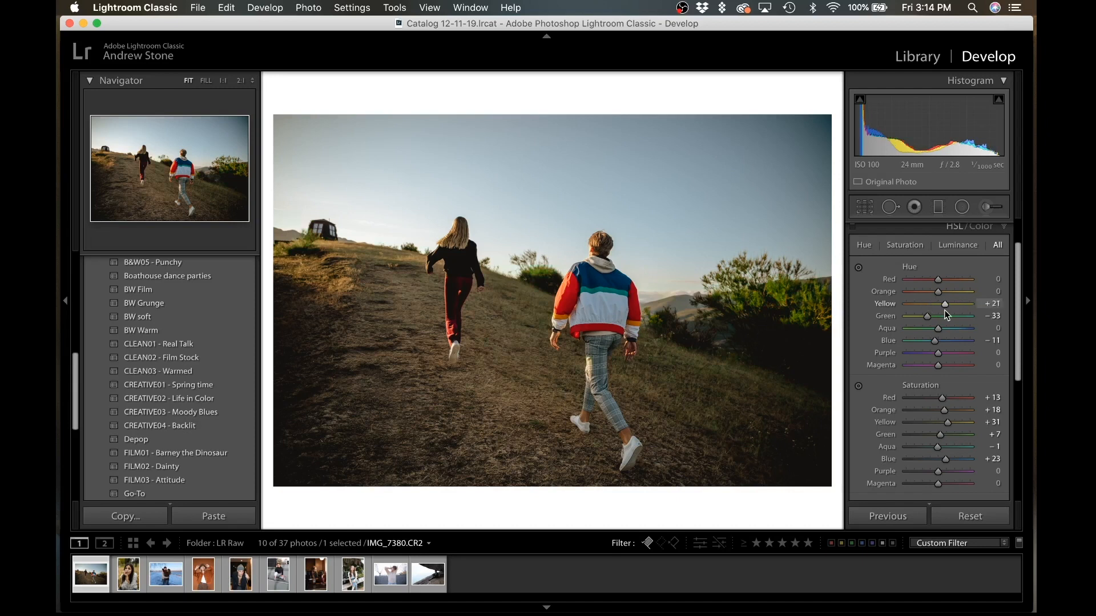
{"action": "key", "text": "backslash"}
{"action": "key", "text": "backslash"}
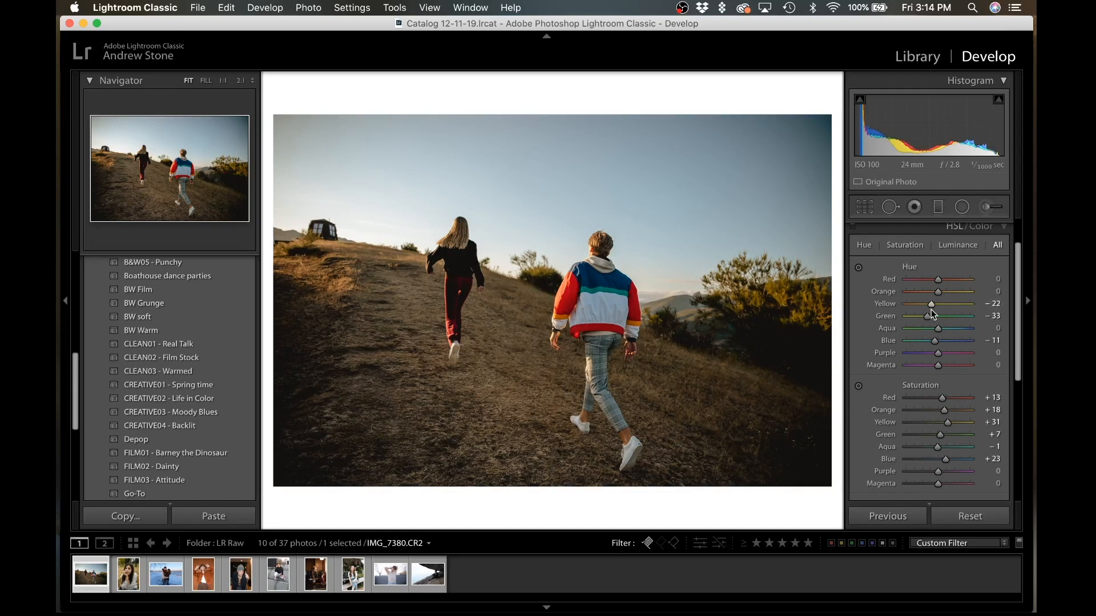
{"action": "left_click_drag", "start_coordinate": [929, 306], "coordinate": [940, 317]}
{"action": "left_click_drag", "start_coordinate": [1027, 324], "coordinate": [945, 317]}
- Set the luminance of Red to +34, Aqua to +11 and Blue to +28
{"action": "scroll", "coordinate": [942, 295], "scroll_direction": "down", "scroll_amount": 1}
{"action": "scroll", "coordinate": [940, 291], "scroll_direction": "down", "scroll_amount": 5}
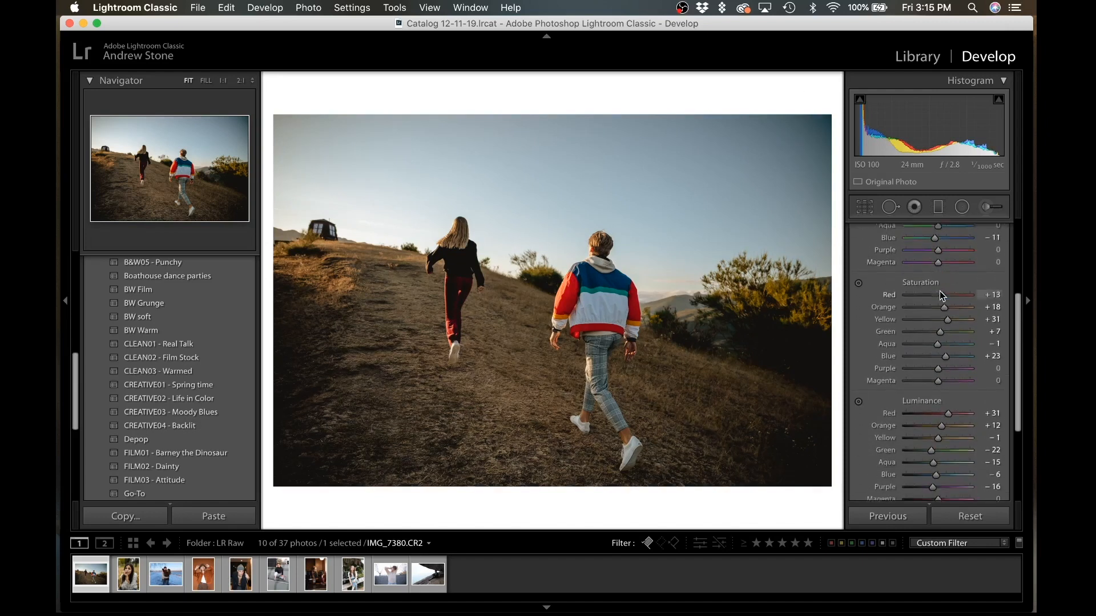
{"action": "mouse_move", "coordinate": [949, 404]}
{"action": "left_mouse_down"}
{"action": "mouse_move", "coordinate": [931, 412]}
{"action": "mouse_move", "coordinate": [942, 413]}
{"action": "left_mouse_up"}
{"action": "scroll", "coordinate": [950, 404], "scroll_direction": "down", "scroll_amount": 3}
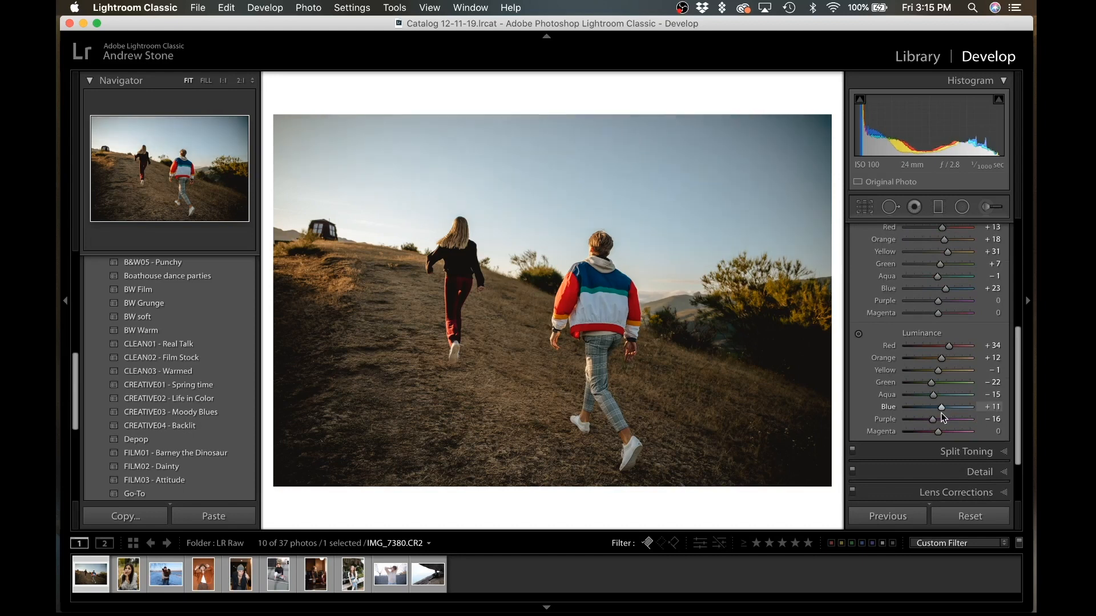
{"action": "left_click_drag", "start_coordinate": [943, 412], "coordinate": [945, 412]}
{"action": "left_click", "coordinate": [942, 395]}
{"action": "left_click_drag", "start_coordinate": [943, 409], "coordinate": [946, 409]}
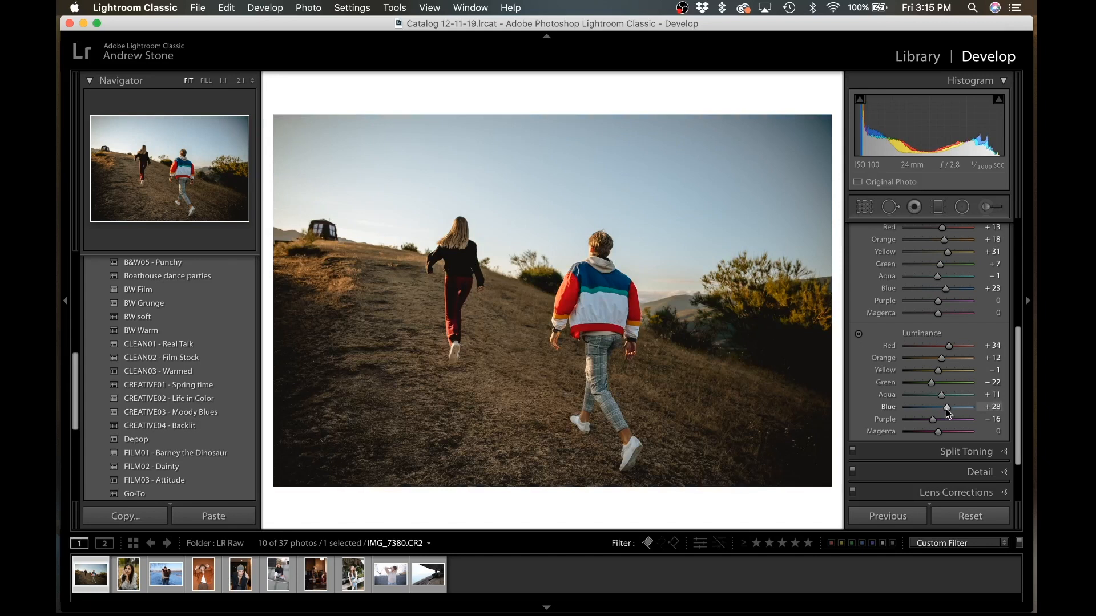
- Raise luminance to Yellow +41, Green +12, Aqua +44, Blue +35 and Purple +14, comparing with the unedited photo
{"action": "left_click_drag", "start_coordinate": [946, 408], "coordinate": [946, 377]}
{"action": "key", "text": "backslash"}
{"action": "key", "text": "backslash"}
{"action": "scroll", "coordinate": [951, 370], "scroll_direction": "down", "scroll_amount": 3}
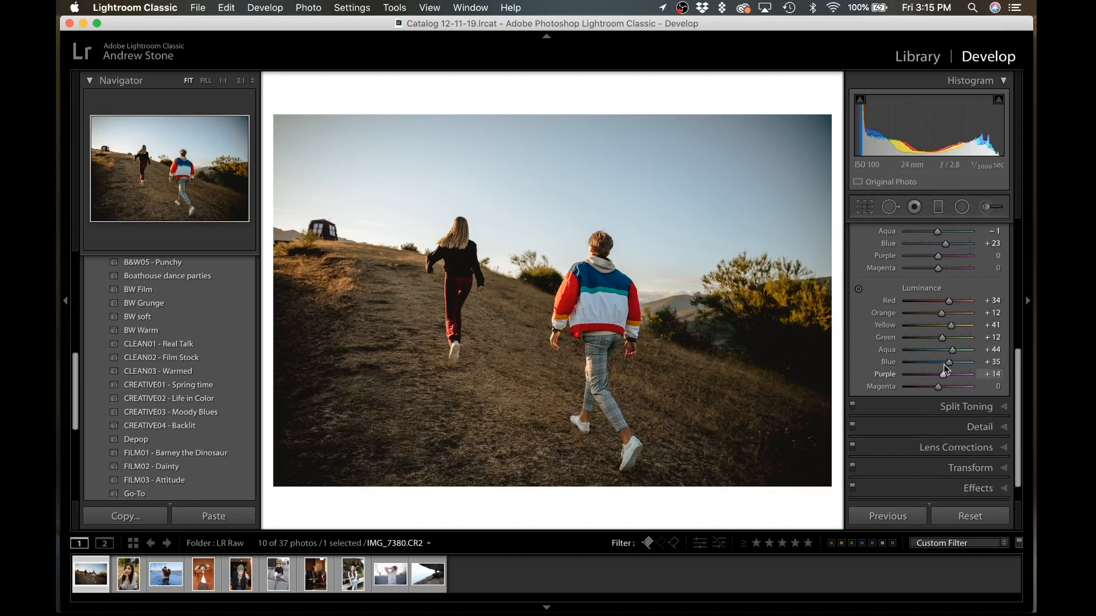
- Open the split toning settings and compare the photo with split toning off and on
{"action": "left_click", "coordinate": [953, 411]}
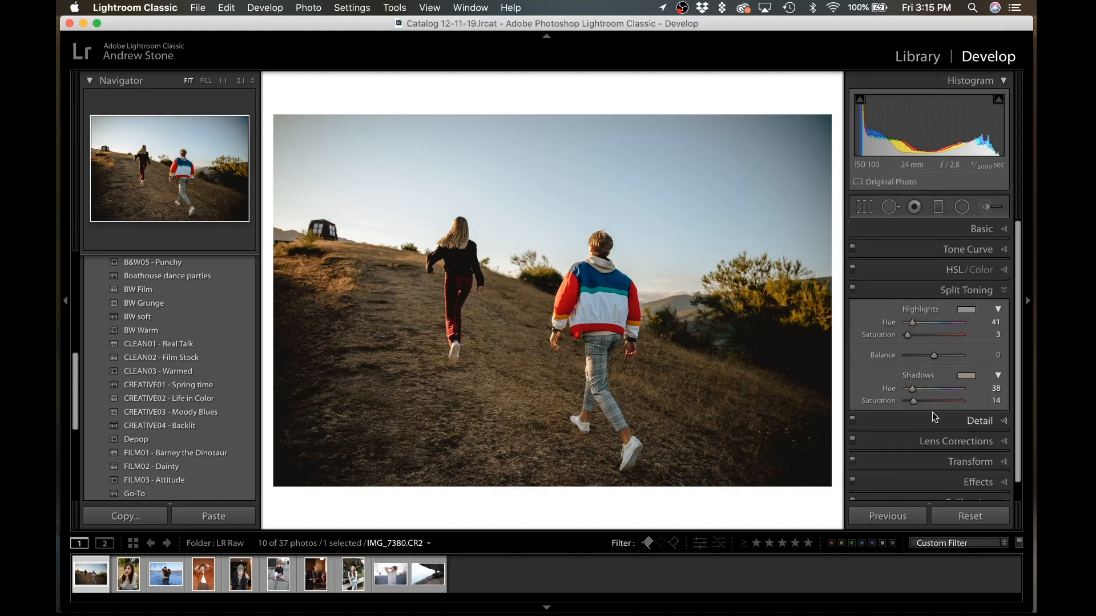
{"action": "left_click", "coordinate": [853, 290]}
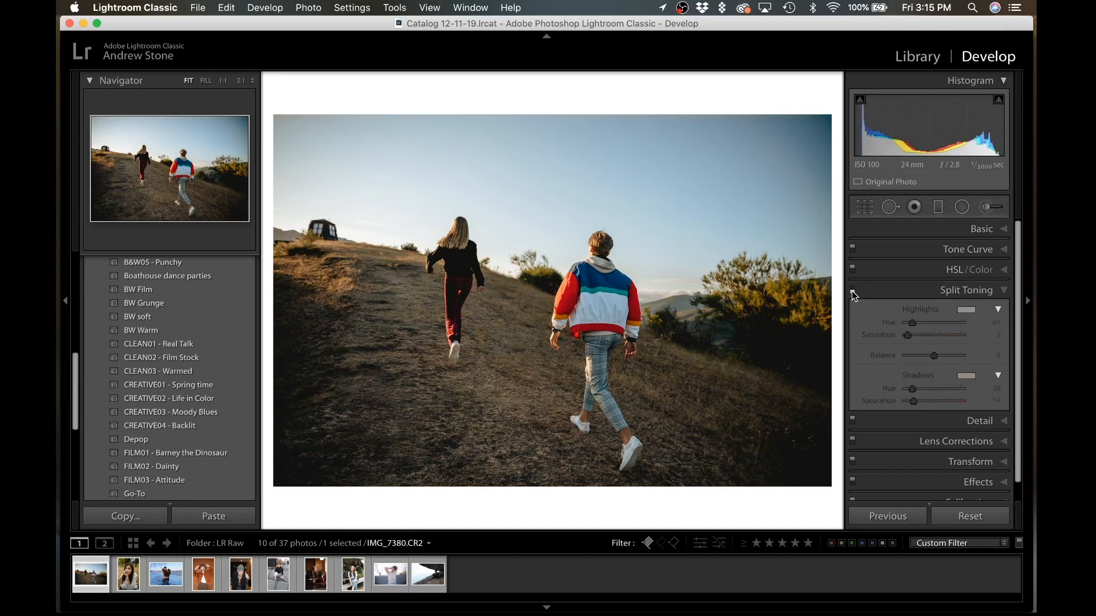
{"action": "left_click", "coordinate": [853, 291]}
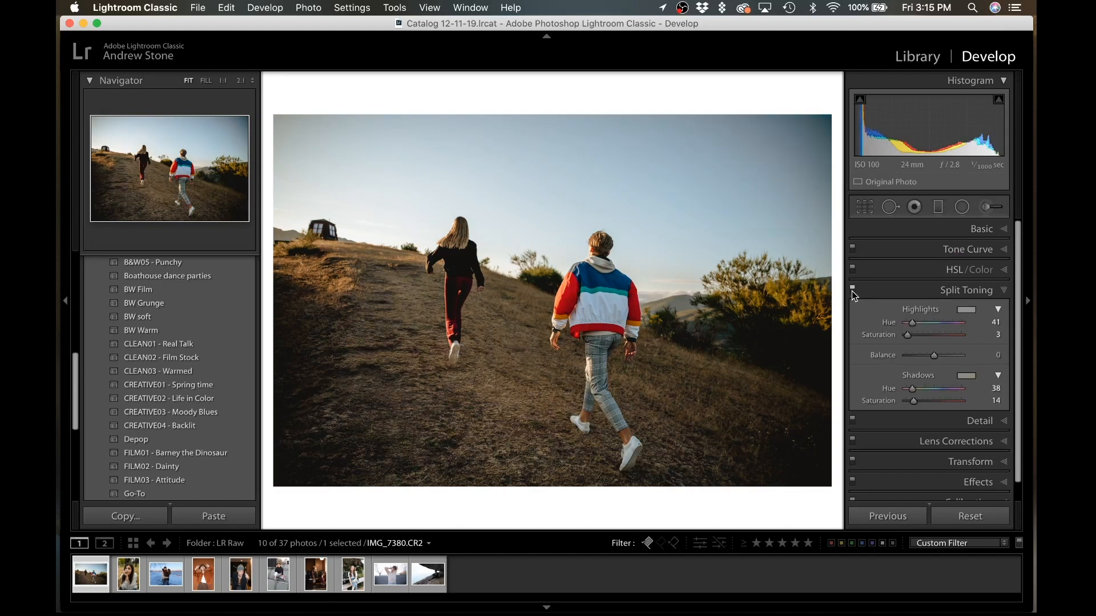
- Set the split toning Shadows saturation to 20, then try a stronger Highlights saturation and undo it
{"action": "left_click_drag", "start_coordinate": [913, 401], "coordinate": [923, 402]}
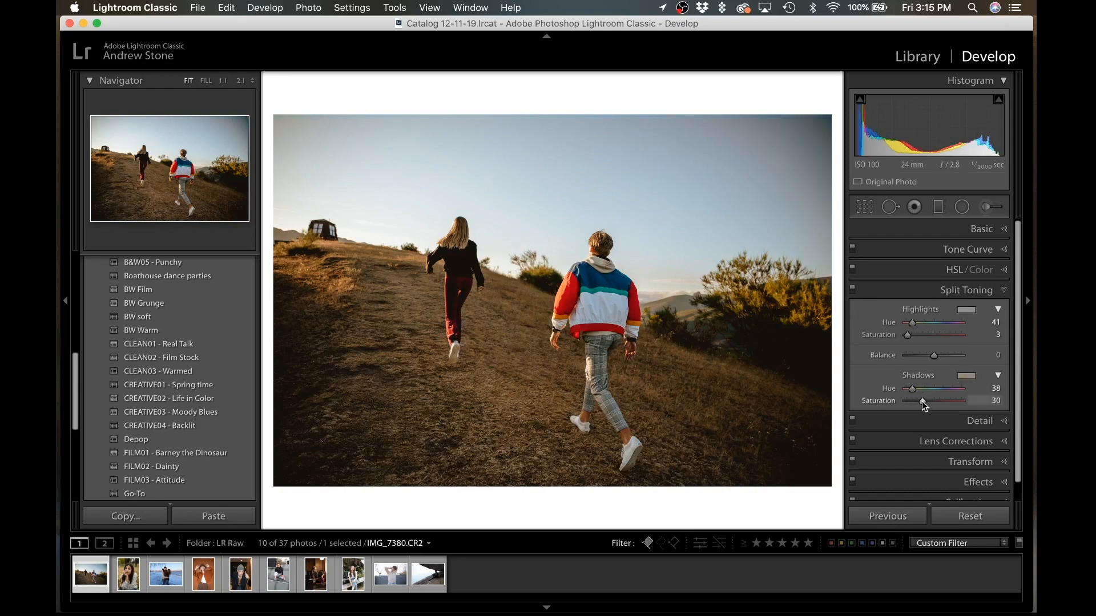
{"action": "key", "text": "super+z"}
{"action": "left_click_drag", "start_coordinate": [907, 335], "coordinate": [915, 334]}
{"action": "key", "text": "super+z"}
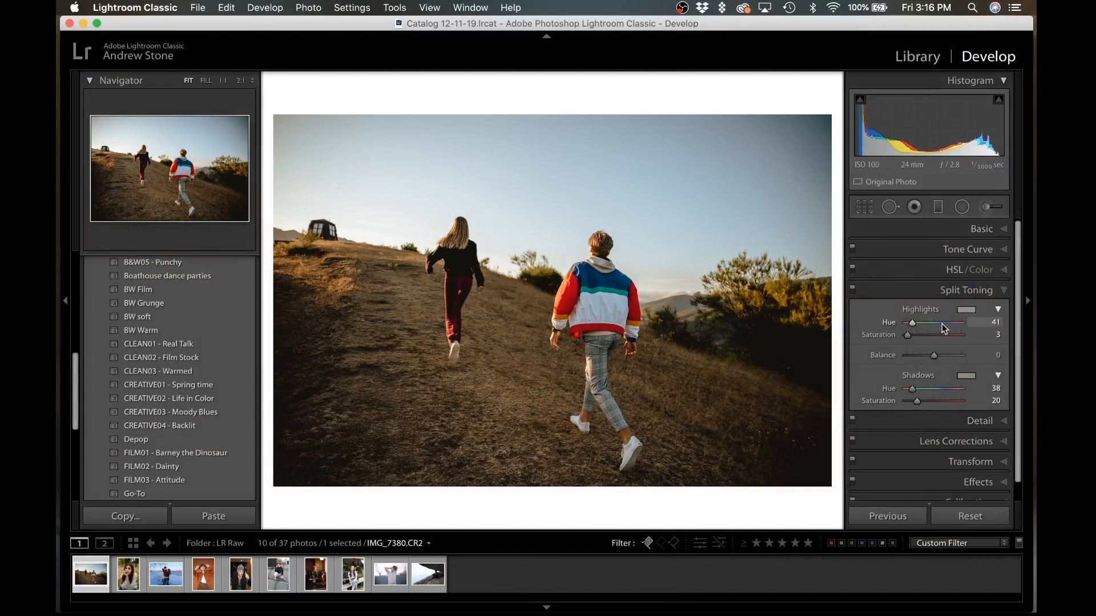
- Try a blue highlight tint with hue 226 and saturation 22, and undo both changes
{"action": "left_click", "coordinate": [941, 324]}
{"action": "left_click", "coordinate": [916, 336]}
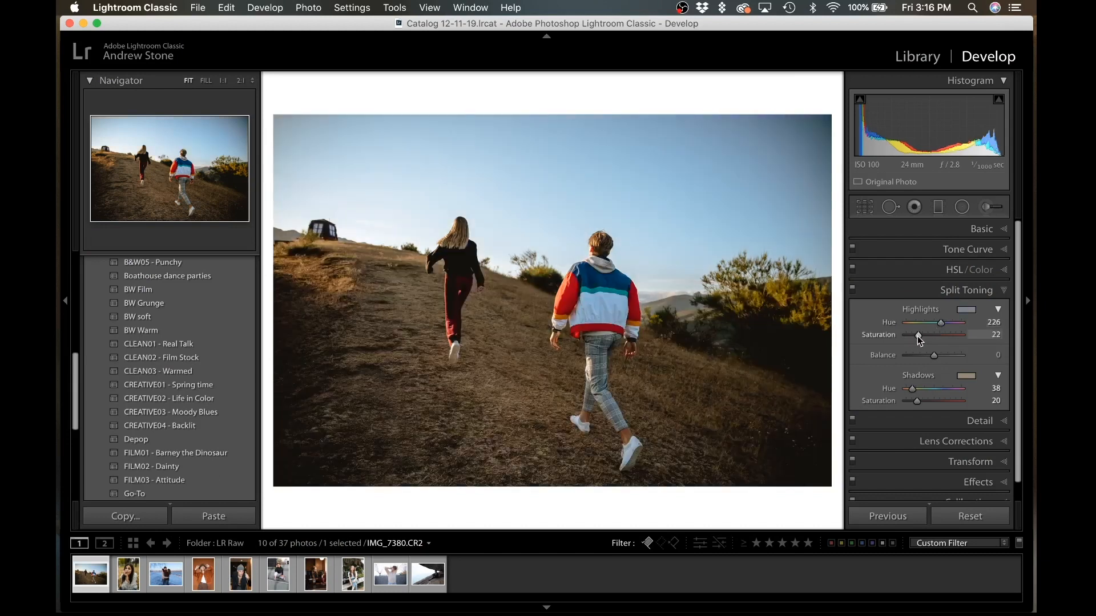
{"action": "key", "text": "super+z"}
{"action": "key", "text": "super+z"}
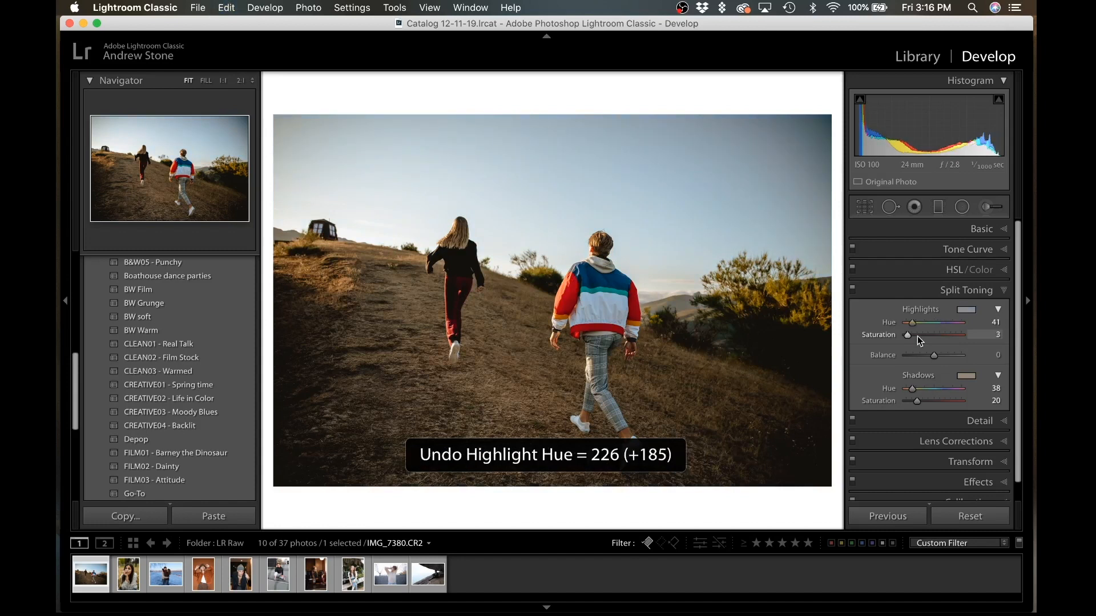
- Try a Highlights saturation of 17, undo it, and set the Highlights saturation to 8
{"action": "left_click", "coordinate": [916, 335]}
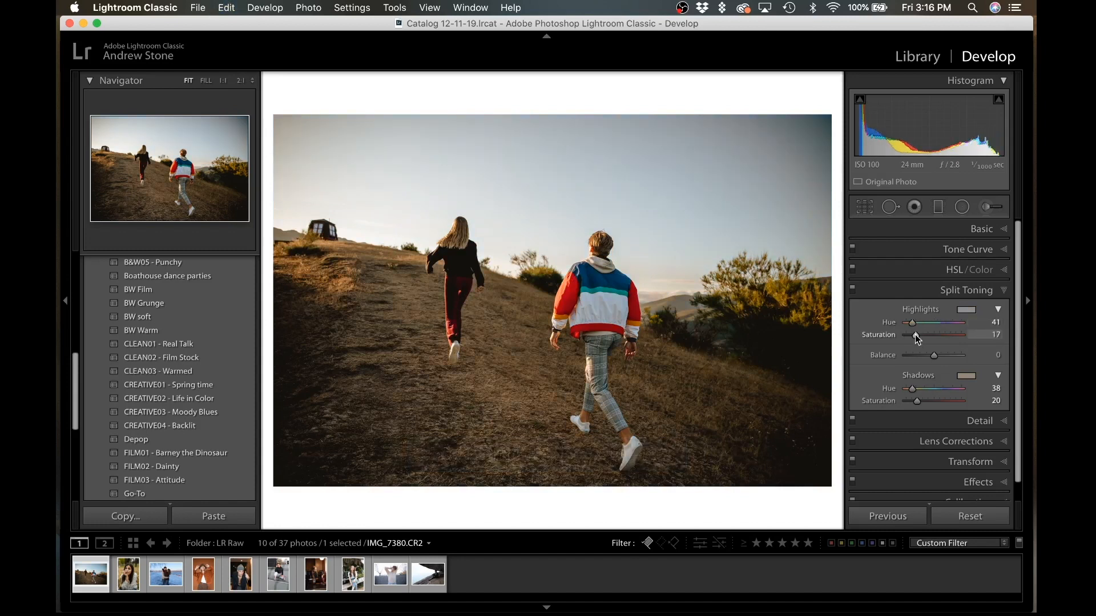
{"action": "key", "text": "super+z"}
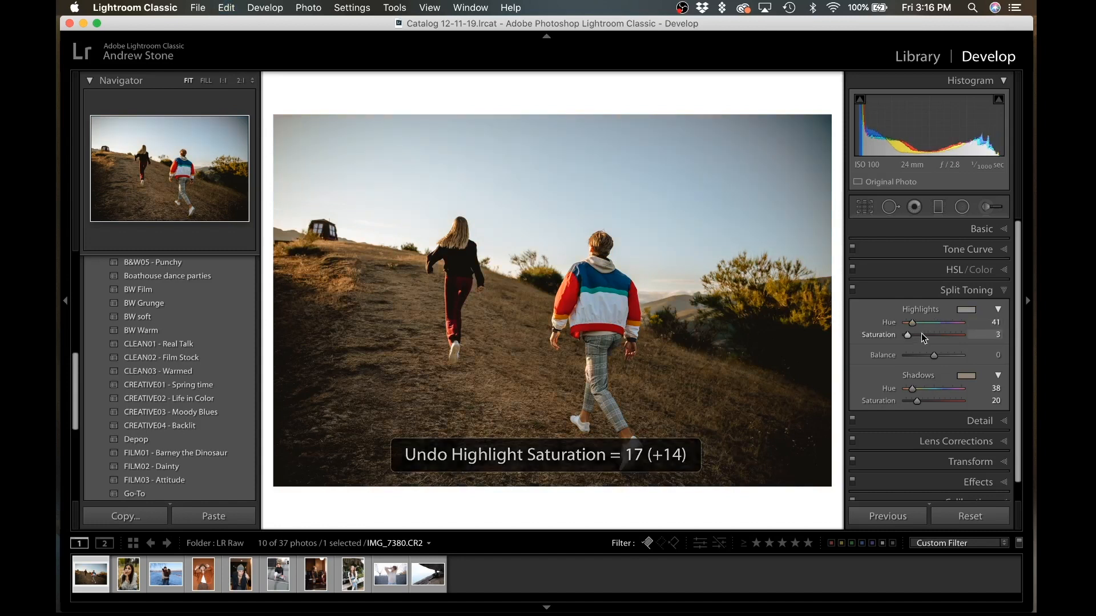
{"action": "left_click", "coordinate": [921, 334]}
{"action": "left_click_drag", "start_coordinate": [922, 334], "coordinate": [910, 337]}
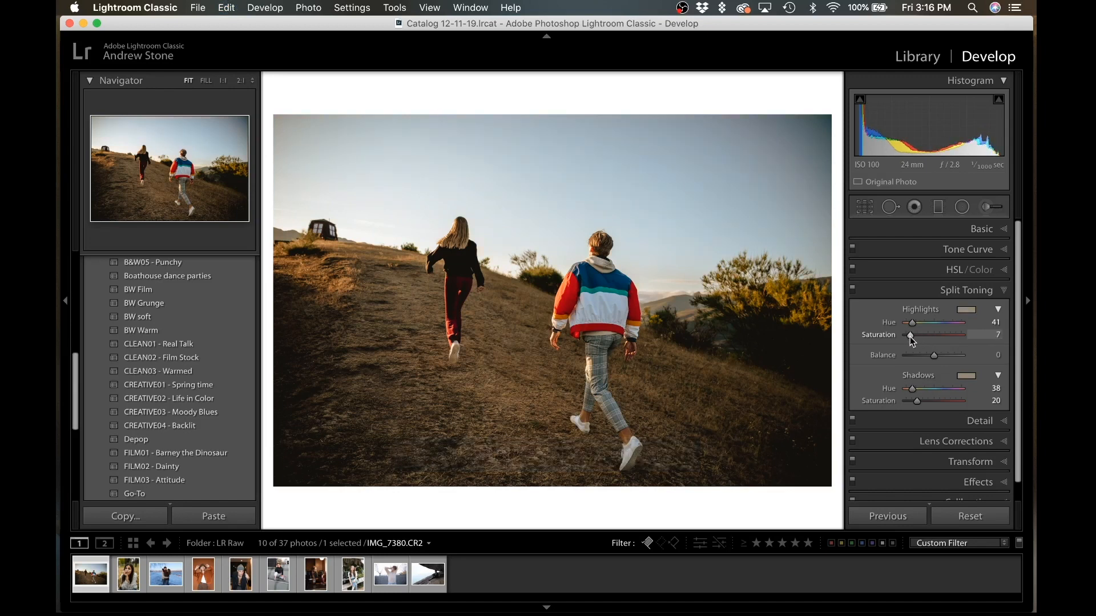
{"action": "scroll", "coordinate": [910, 337], "scroll_direction": "down", "scroll_amount": 1}
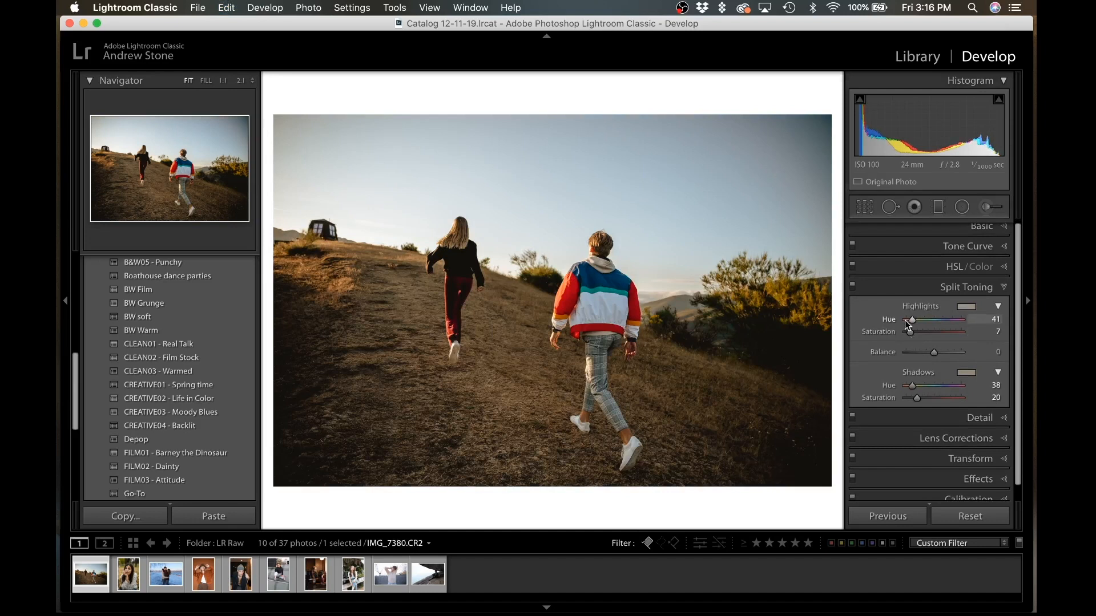
{"action": "scroll", "coordinate": [912, 332], "scroll_direction": "down", "scroll_amount": 3}
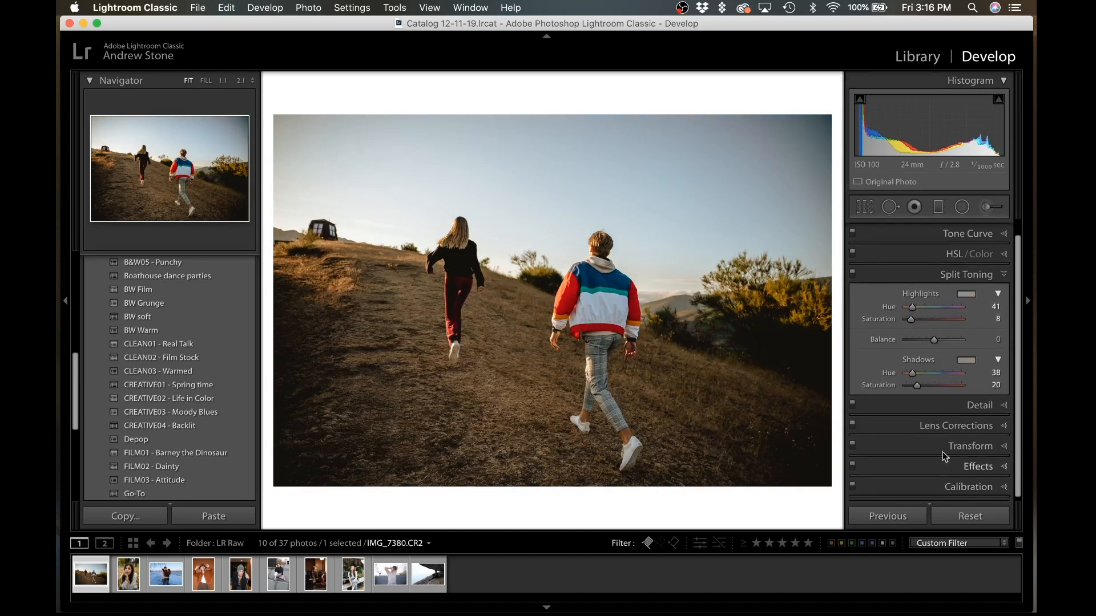
{"action": "scroll", "coordinate": [938, 422], "scroll_direction": "down", "scroll_amount": 1}
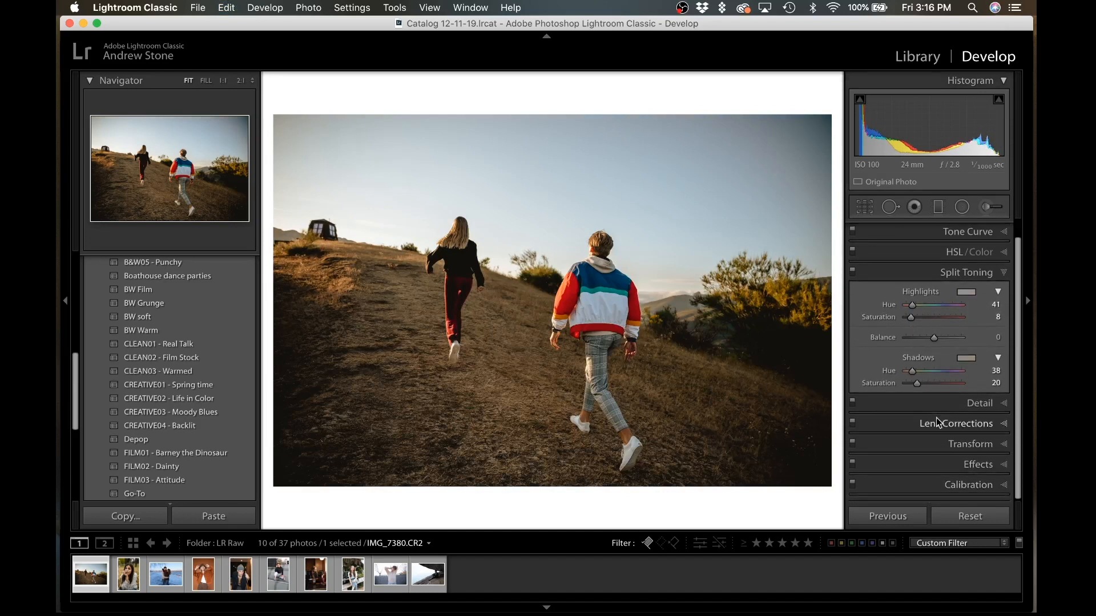
- Compare the hillside shot with its unedited version, and look over the post-crop vignetting settings and the basic adjustments
{"action": "key", "text": "backslash"}
{"action": "key", "text": "backslash"}
{"action": "key", "text": "backslash"}
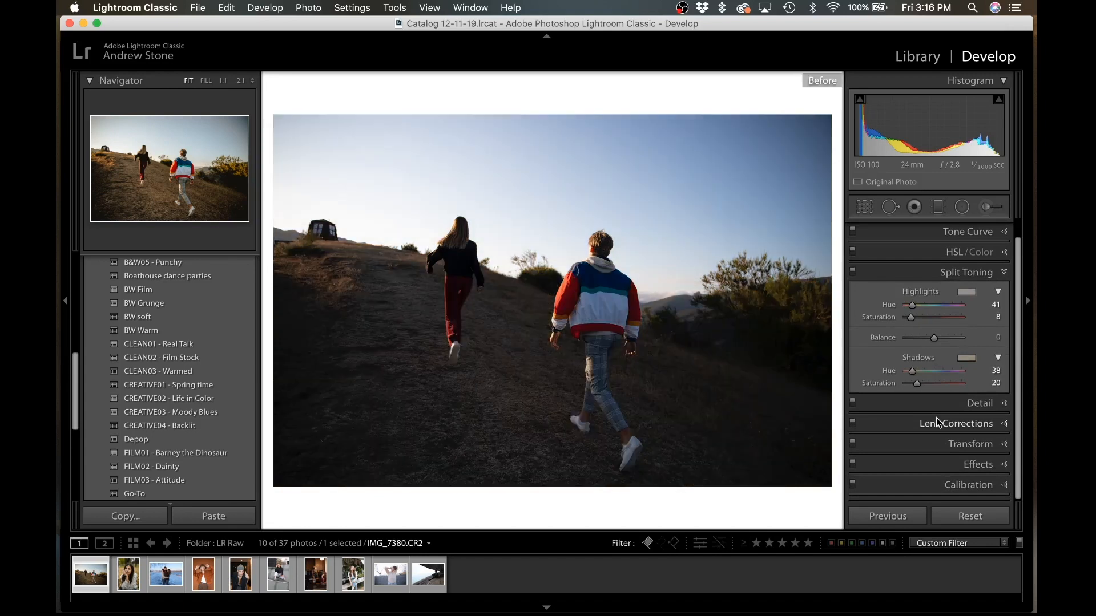
{"action": "key", "text": "backslash"}
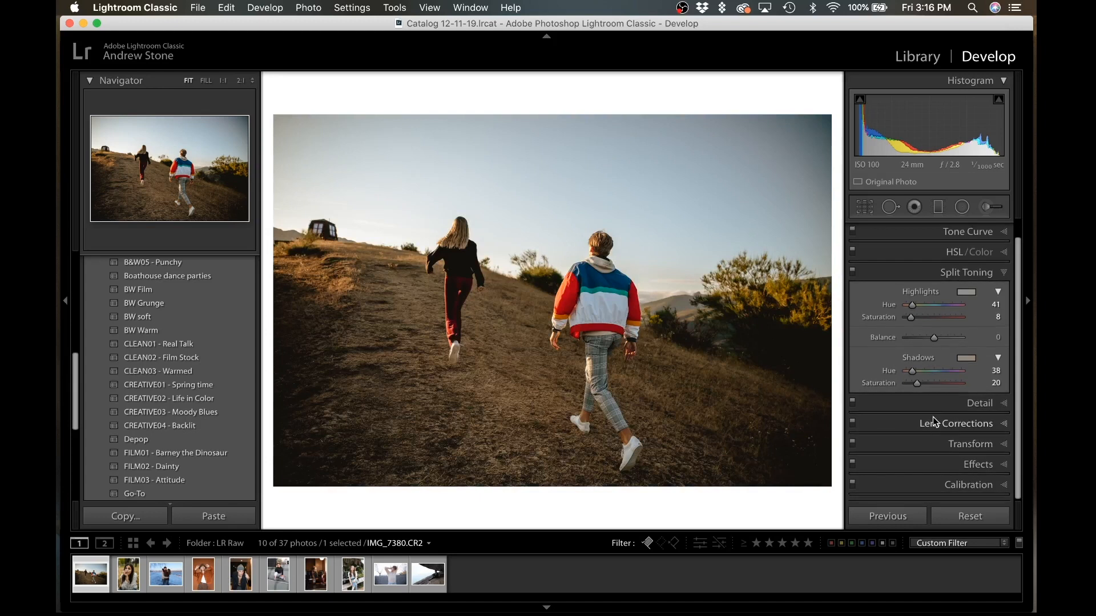
{"action": "left_click", "coordinate": [954, 464]}
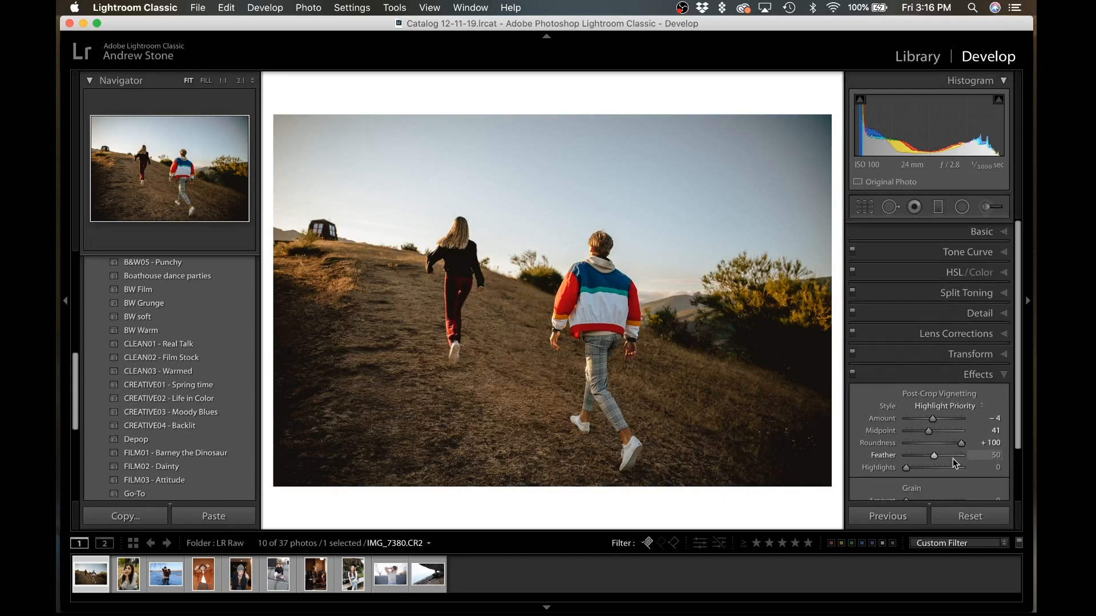
{"action": "left_click", "coordinate": [956, 228]}
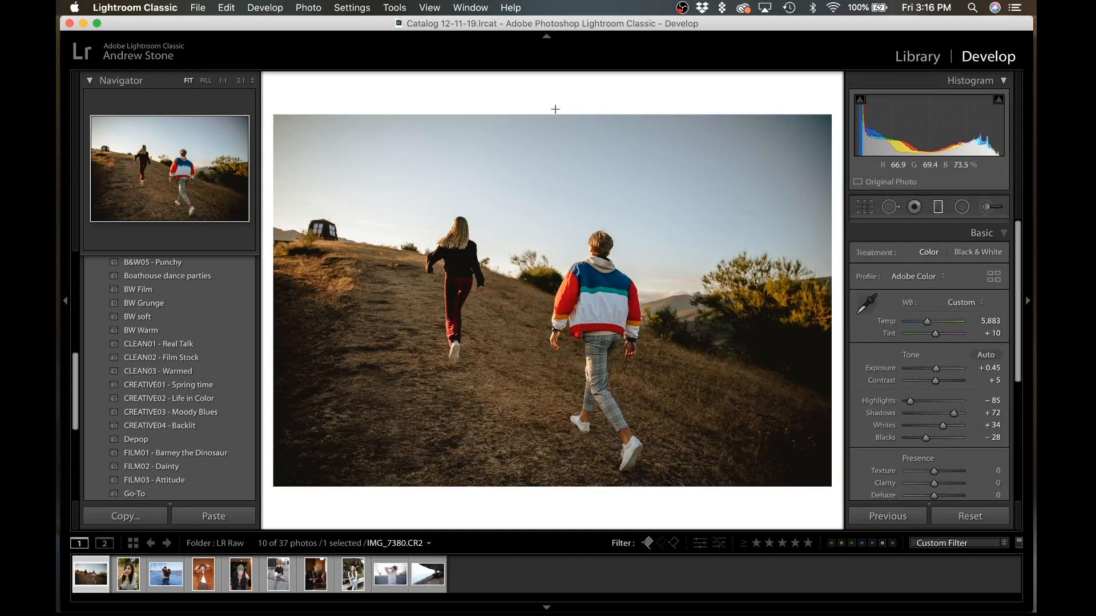
- Add a graduated filter down over the sky with Temp −50 and Saturation 8, resetting its Shadows and Exposure to zero
{"action": "key", "text": "m"}
{"action": "left_click_drag", "start_coordinate": [615, 113], "coordinate": [610, 235]}
{"action": "left_click_drag", "start_coordinate": [936, 265], "coordinate": [920, 264]}
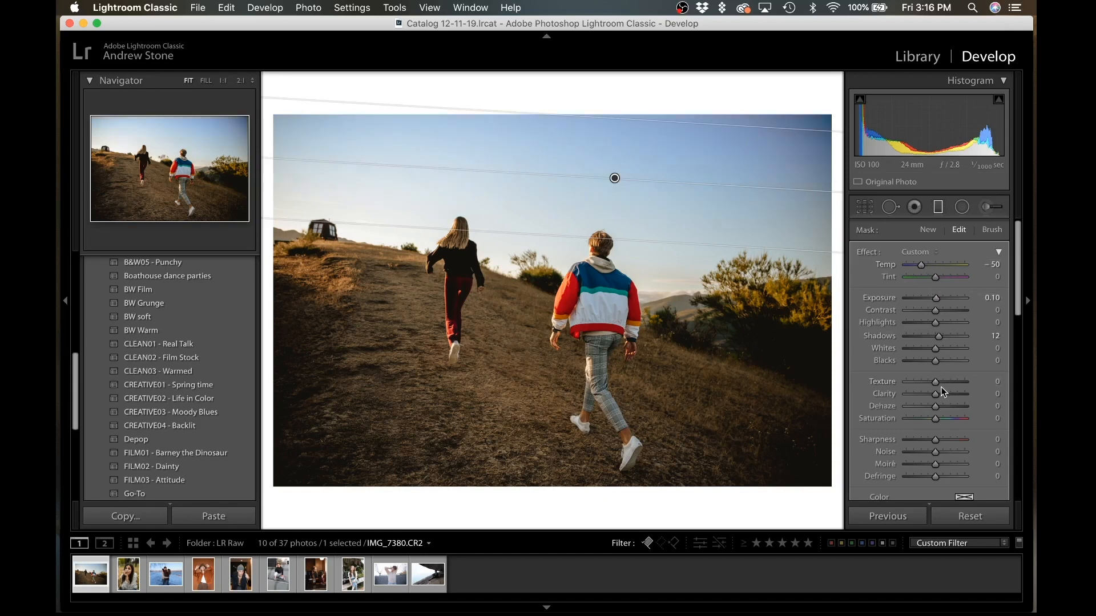
{"action": "left_click_drag", "start_coordinate": [940, 419], "coordinate": [941, 419]}
{"action": "left_click_drag", "start_coordinate": [939, 337], "coordinate": [935, 338]}
{"action": "double_click", "coordinate": [935, 300]}
- Extend the sky filter's fade lower, shift it slightly up and tilt it a little, check its mask, and close the filter
{"action": "left_click_drag", "start_coordinate": [626, 242], "coordinate": [628, 290]}
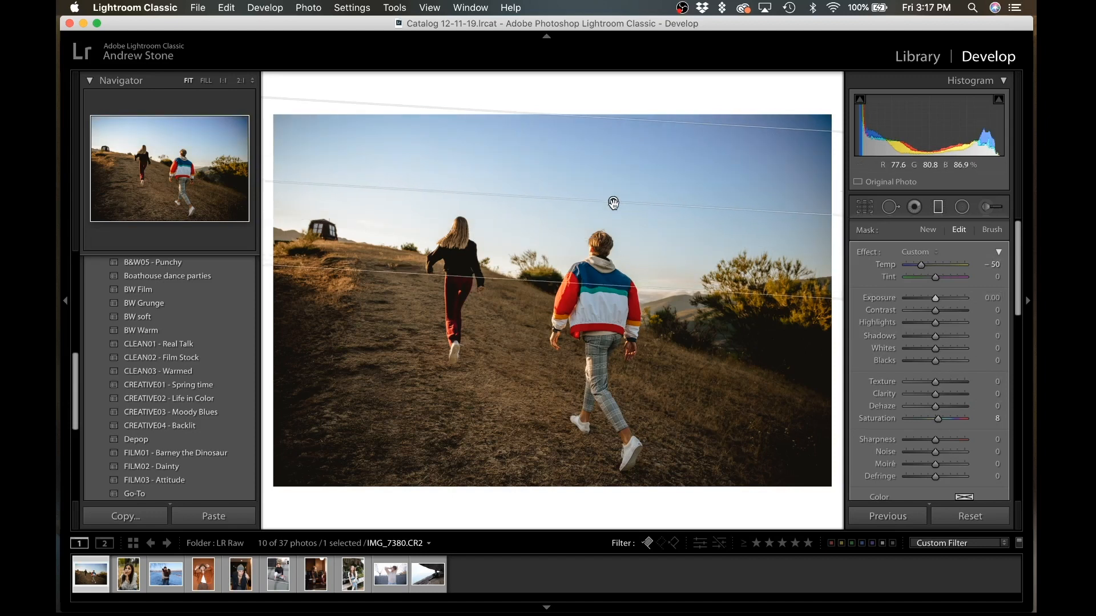
{"action": "mouse_move", "coordinate": [614, 203]}
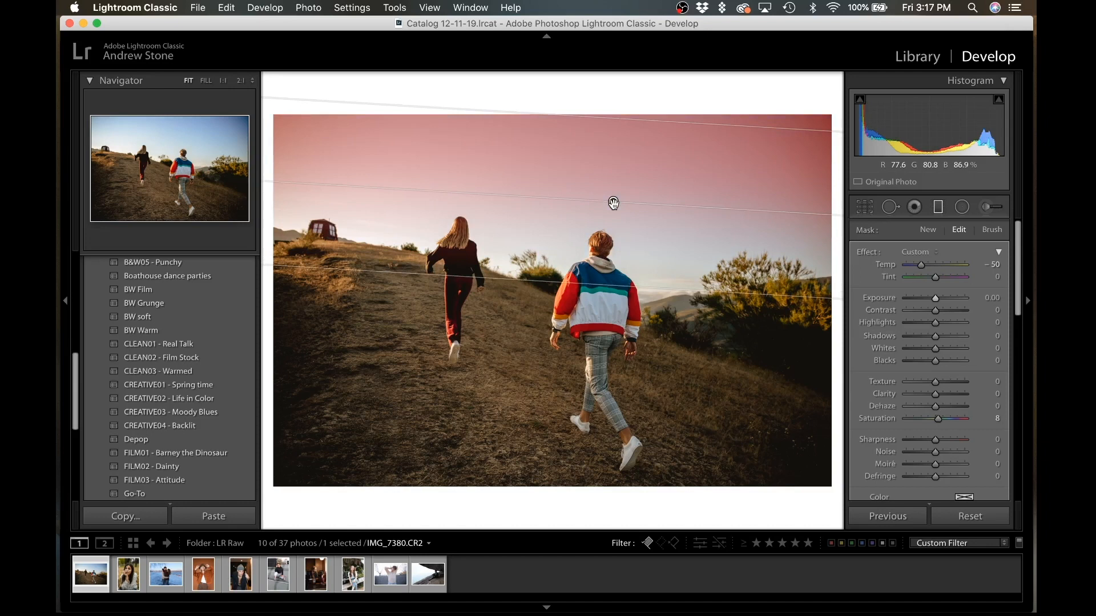
{"action": "left_click_drag", "start_coordinate": [614, 204], "coordinate": [615, 196]}
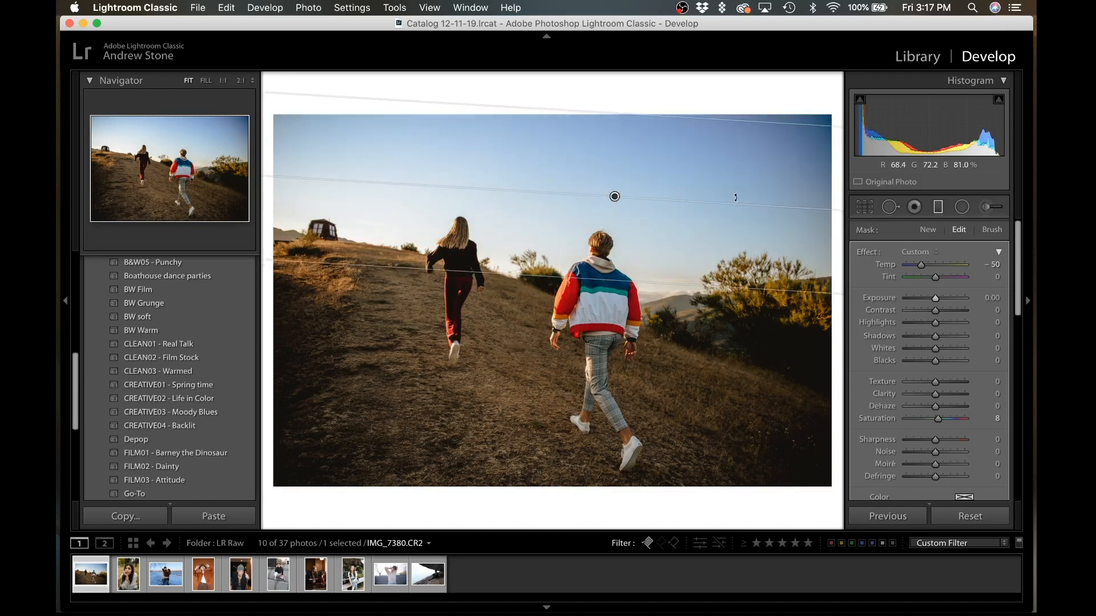
{"action": "left_click_drag", "start_coordinate": [738, 204], "coordinate": [736, 207]}
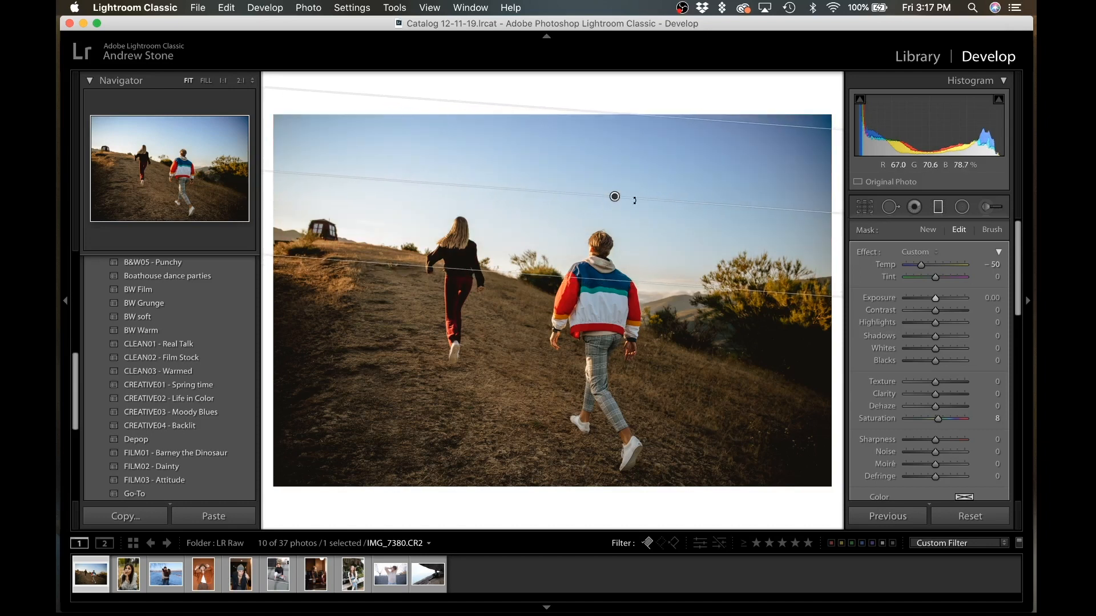
{"action": "mouse_move", "coordinate": [615, 197]}
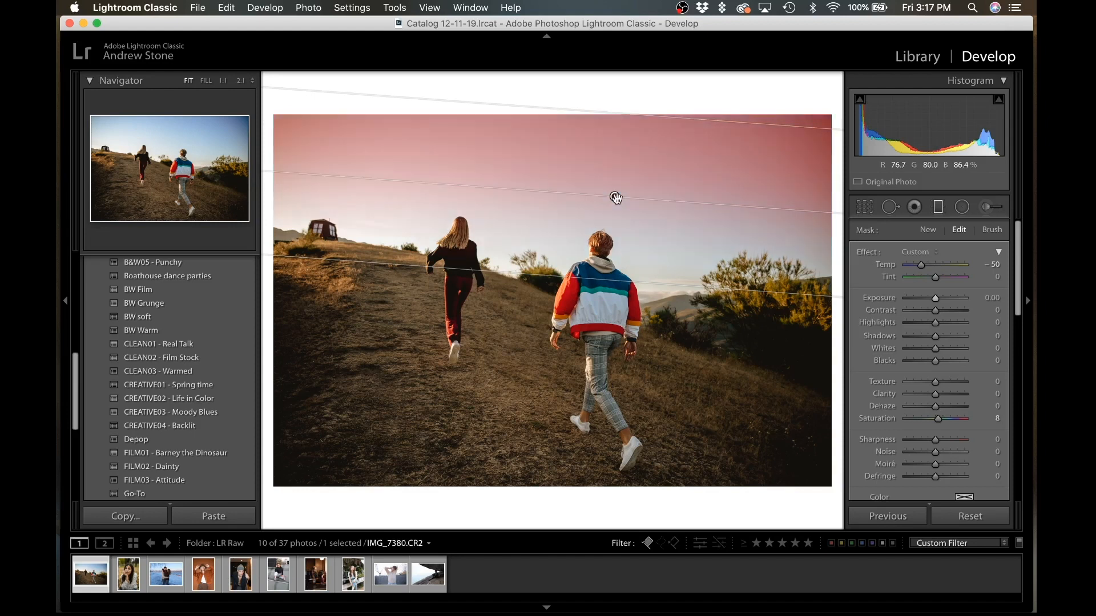
{"action": "key", "text": "m"}
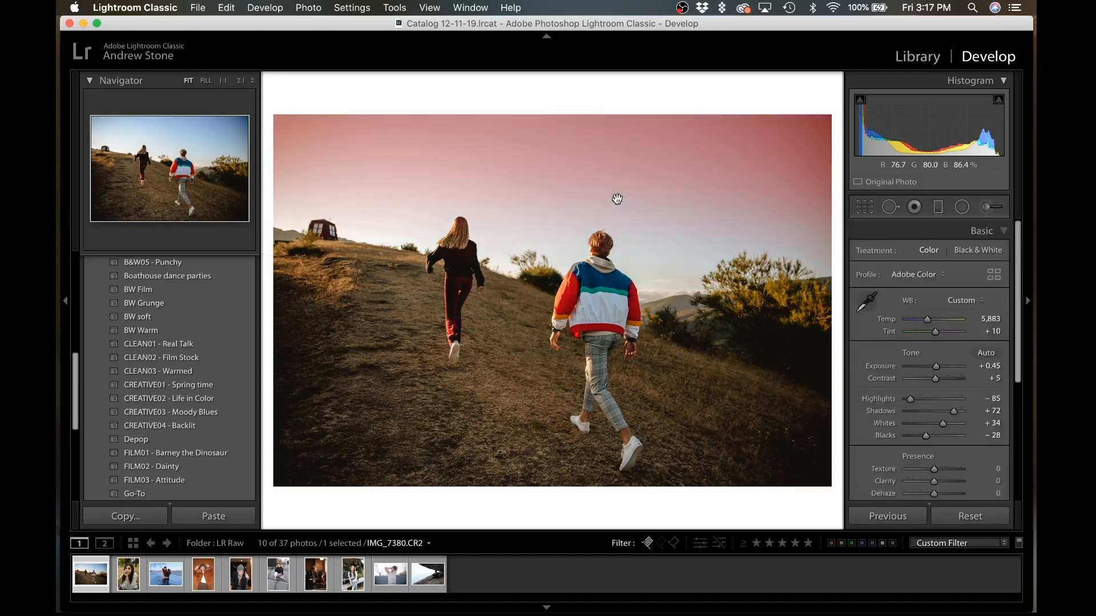
- Compare the hillside shot with its unedited version and view it full screen
{"action": "key", "text": "backslash"}
{"action": "key", "text": "backslash"}
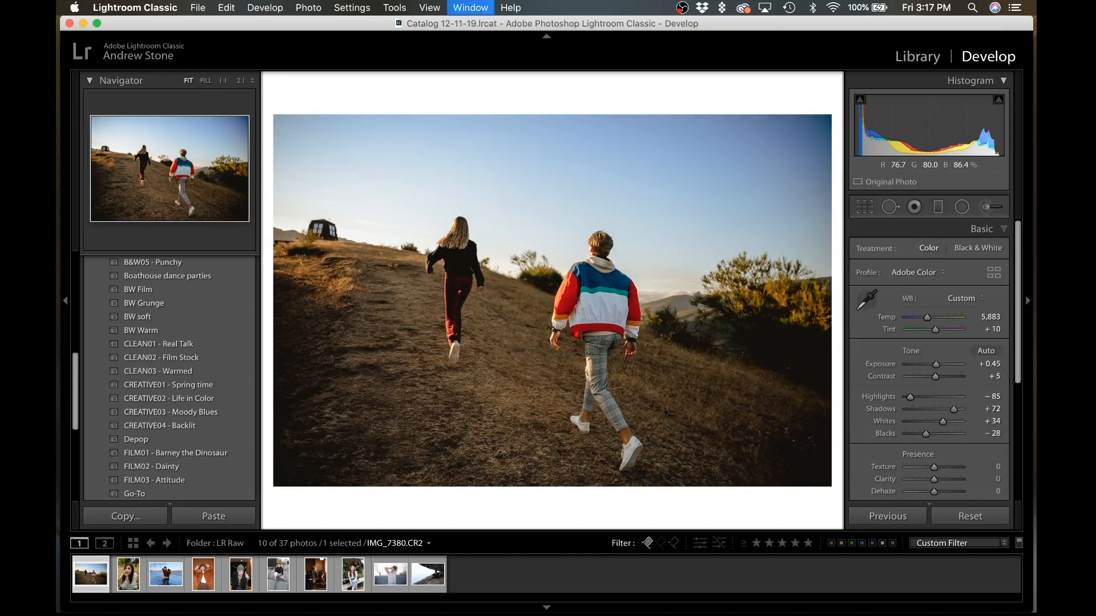
{"action": "key", "text": "f"}
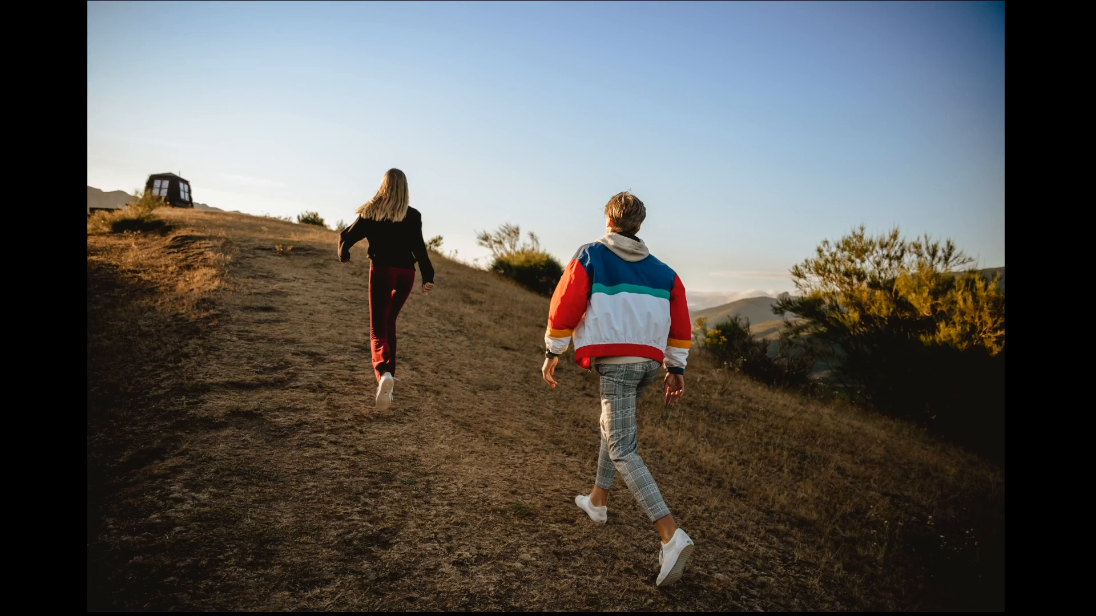
{"action": "key", "text": "f"}
- Enable the lens profile corrections for the hillside shot
{"action": "scroll", "coordinate": [858, 409], "scroll_direction": "down", "scroll_amount": 5}
{"action": "scroll", "coordinate": [872, 395], "scroll_direction": "up", "scroll_amount": 1}
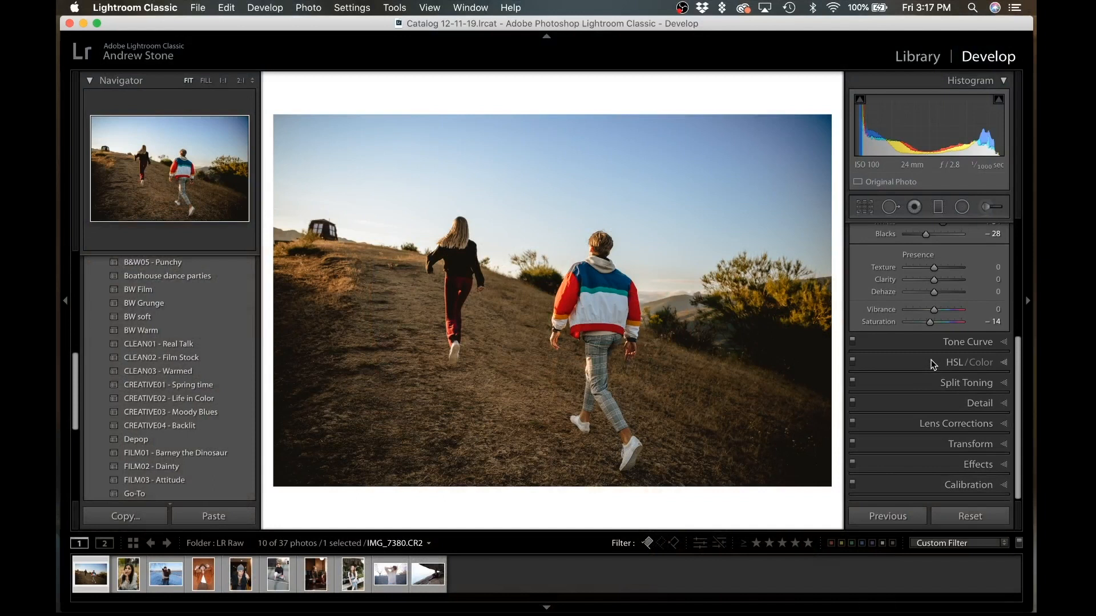
{"action": "left_click", "coordinate": [934, 425]}
{"action": "left_click", "coordinate": [861, 330]}
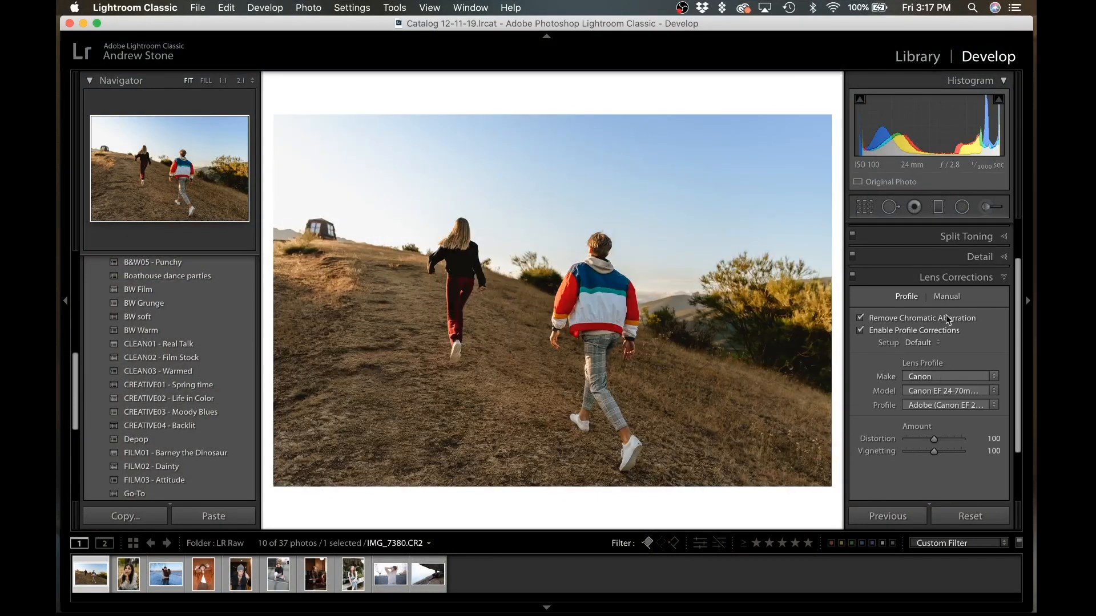
- Look over the basic adjustments, and compare the shot with the lens profile corrections switched off and on again
{"action": "scroll", "coordinate": [946, 307], "scroll_direction": "up", "scroll_amount": 3}
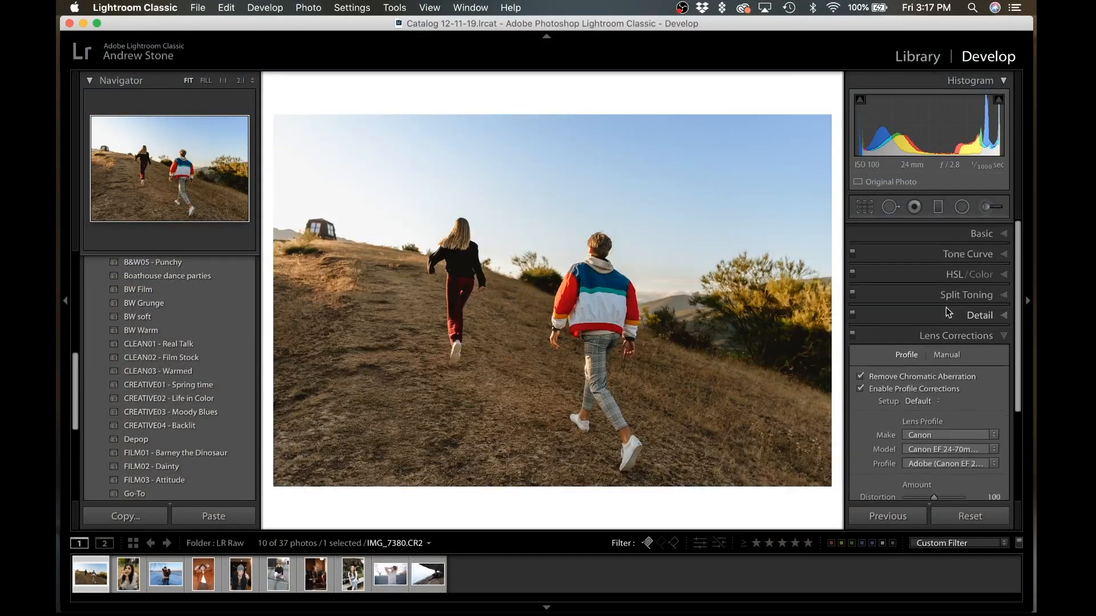
{"action": "left_click", "coordinate": [974, 226]}
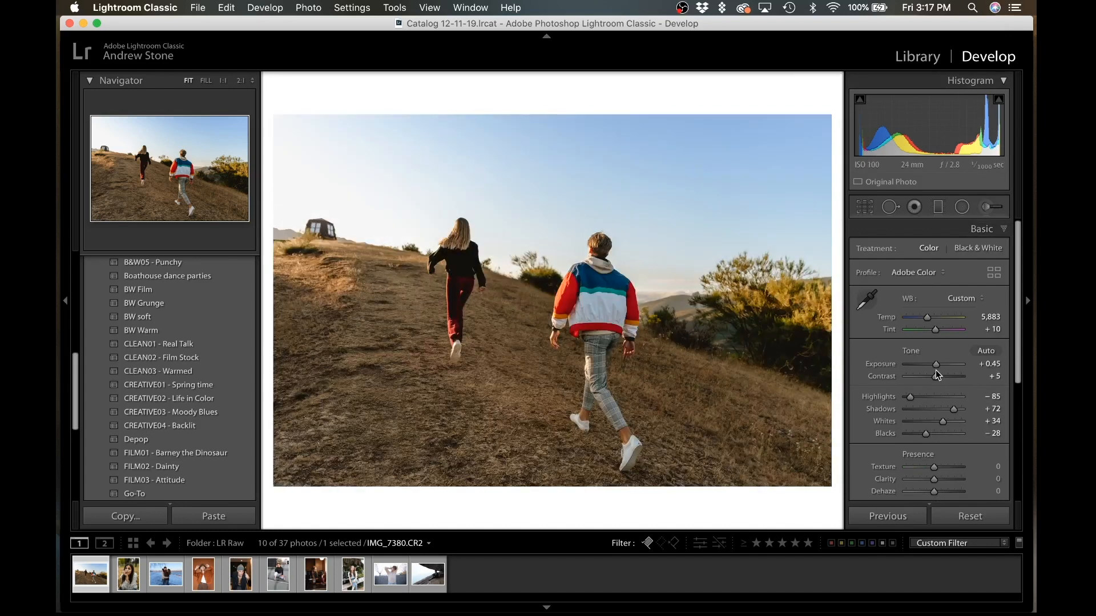
{"action": "key", "text": "super+1"}
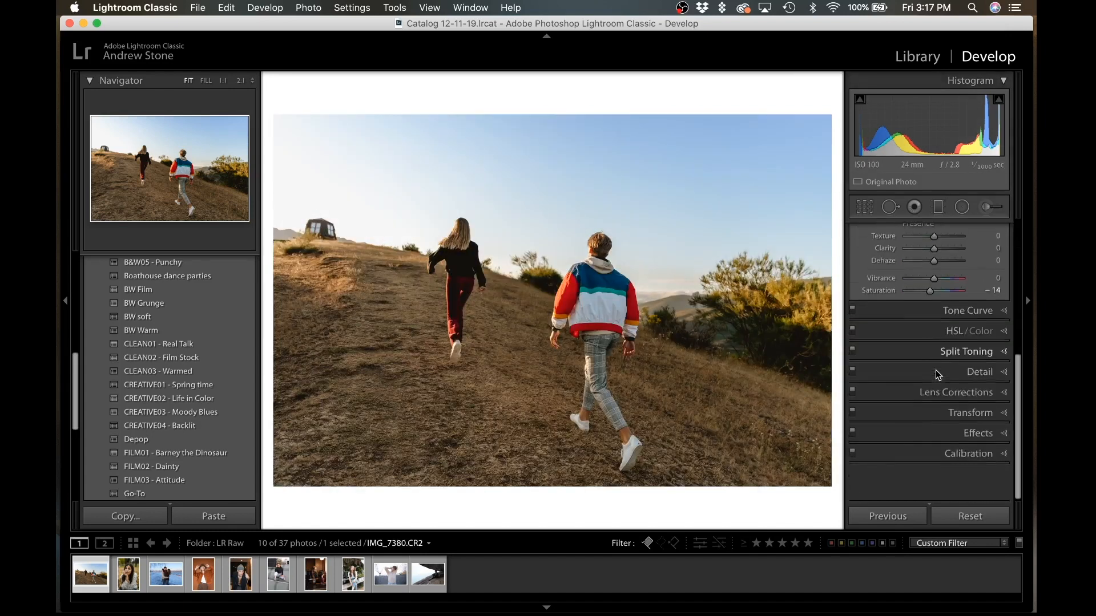
{"action": "key", "text": "super+6"}
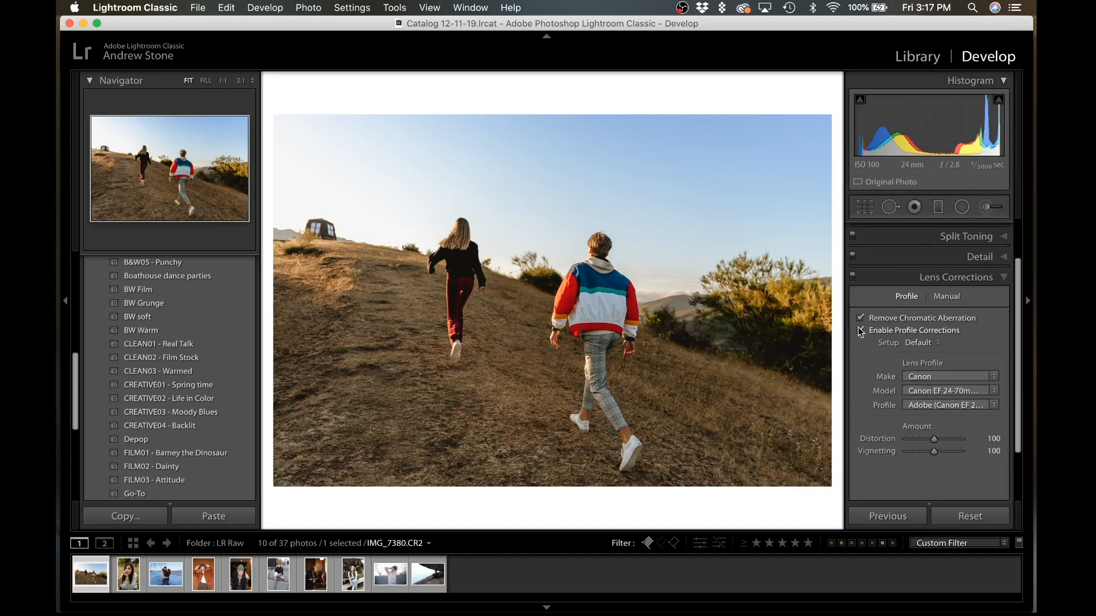
{"action": "left_click", "coordinate": [860, 330]}
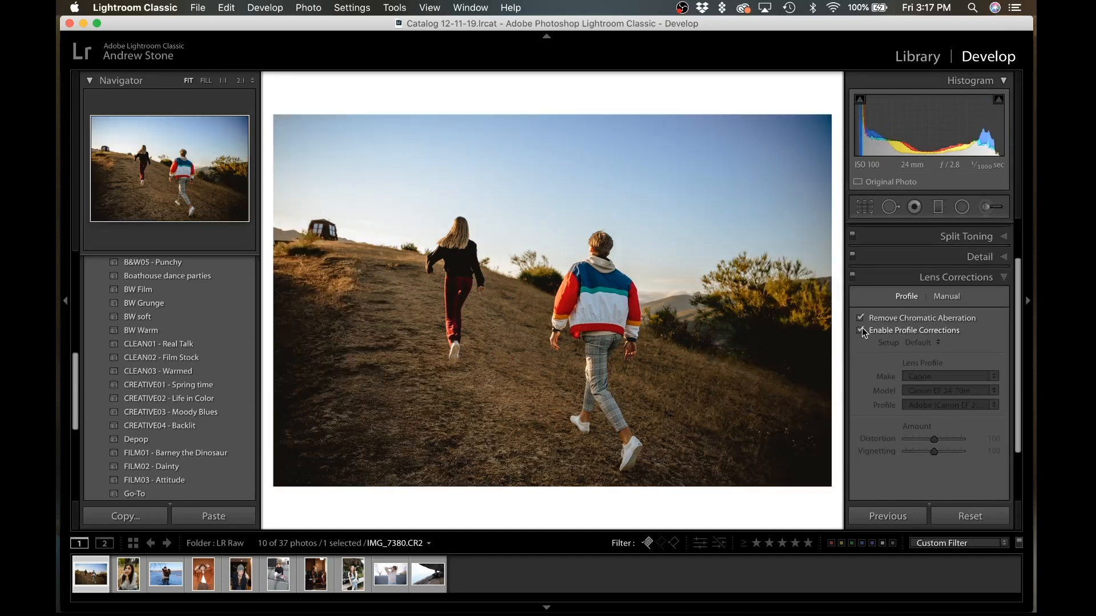
{"action": "left_click", "coordinate": [862, 331]}
- Exaggerate the post-crop vignette to an Amount of −62, and set its Roundness to +27 and Feather to 79
{"action": "scroll", "coordinate": [919, 399], "scroll_direction": "down", "scroll_amount": 3}
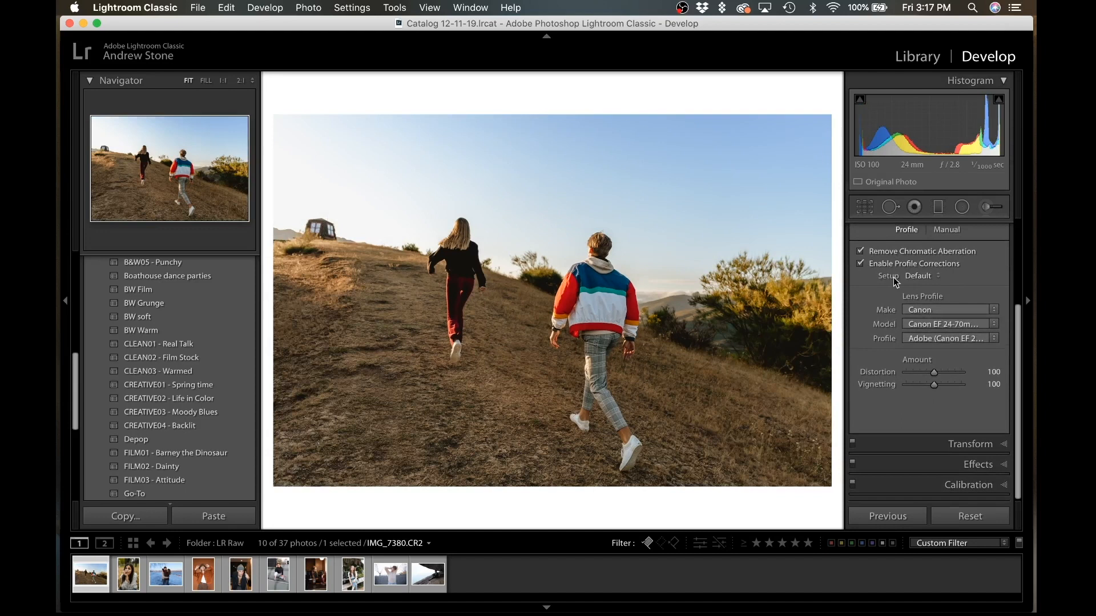
{"action": "left_click", "coordinate": [956, 446]}
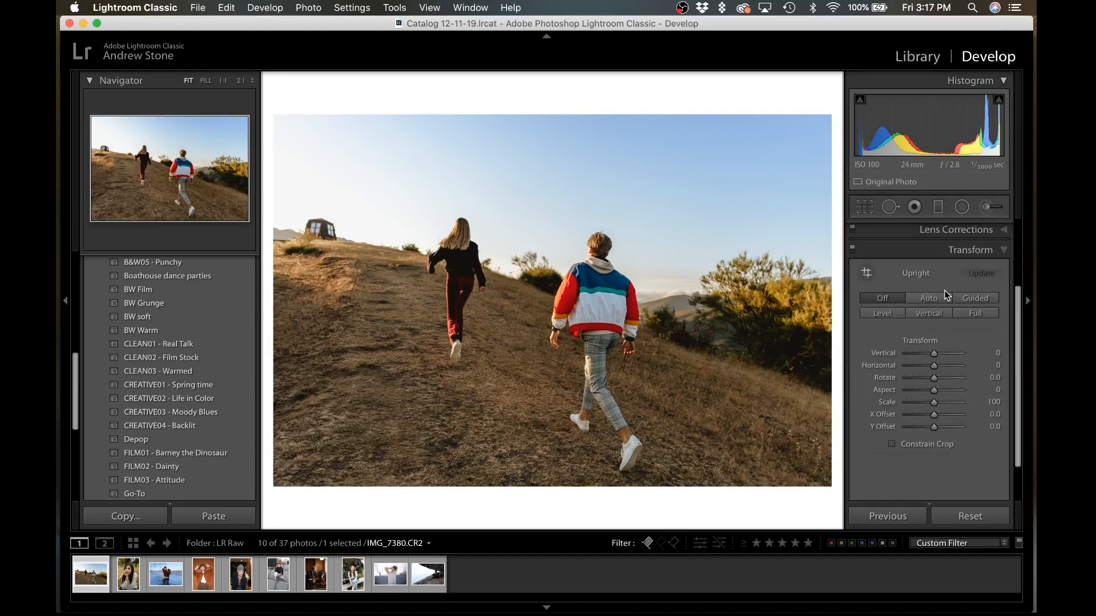
{"action": "left_click", "coordinate": [958, 251]}
{"action": "left_click", "coordinate": [972, 372]}
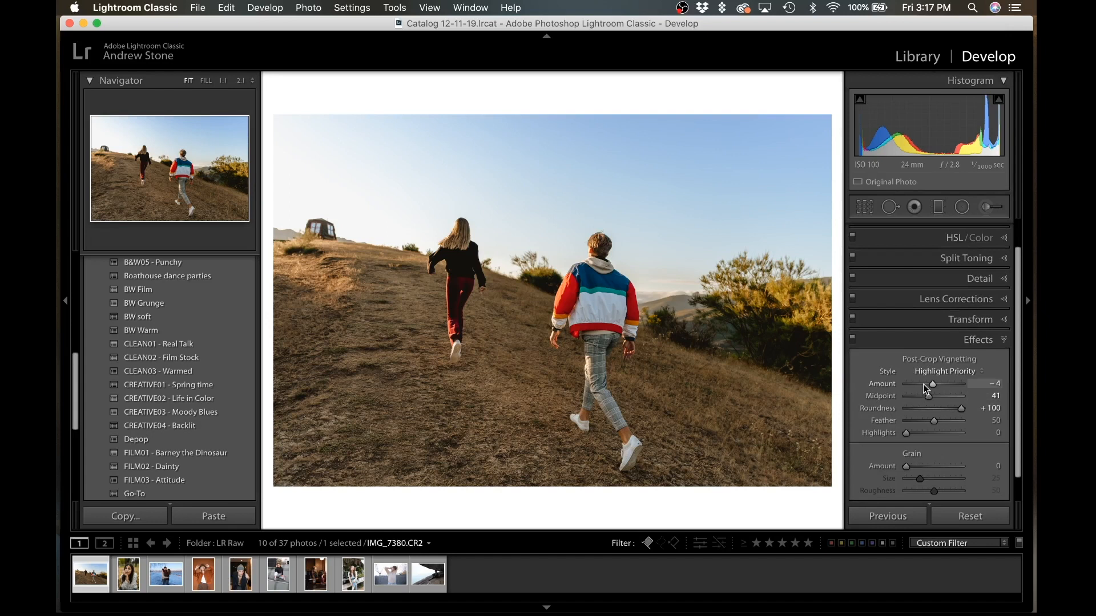
{"action": "left_click_drag", "start_coordinate": [923, 384], "coordinate": [925, 385]}
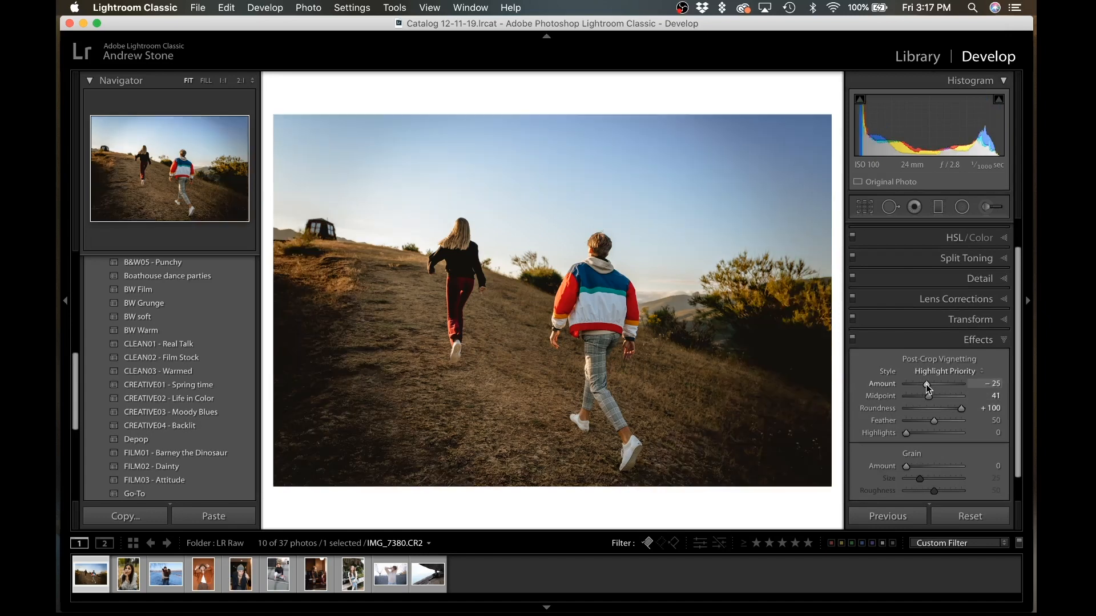
{"action": "left_click_drag", "start_coordinate": [926, 385], "coordinate": [941, 412]}
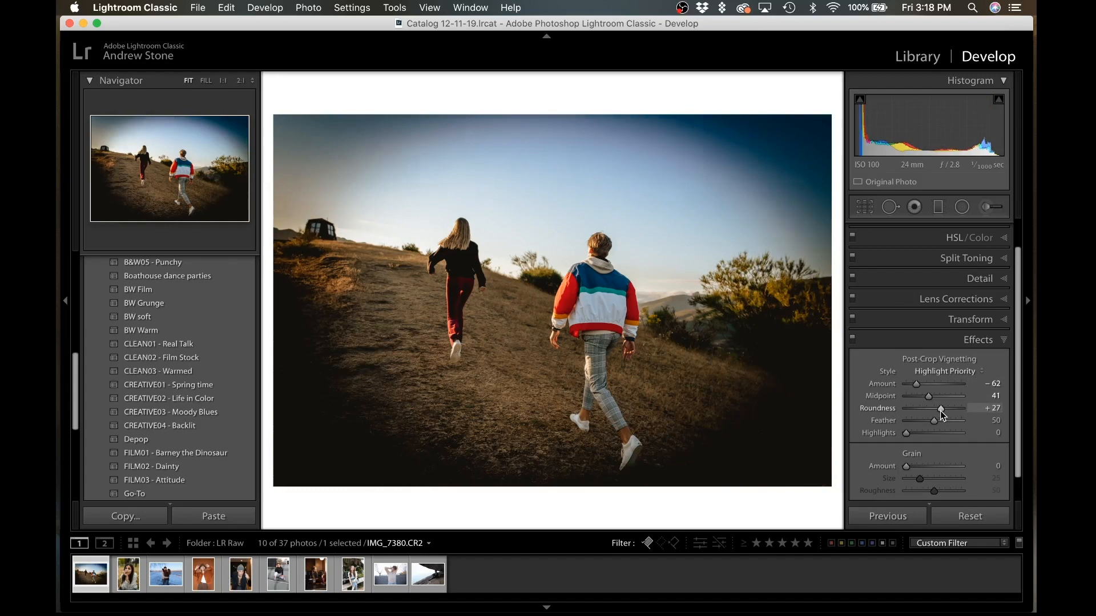
{"action": "left_click_drag", "start_coordinate": [916, 420], "coordinate": [952, 424]}
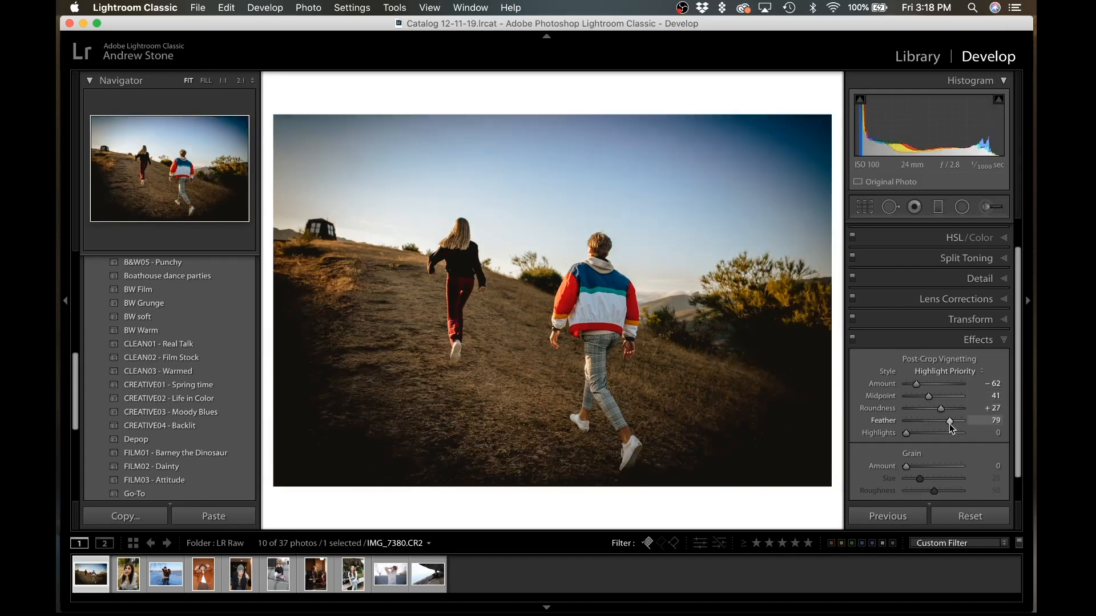
- Reduce the post-crop vignette Amount to −13, comparing the shot with its unedited version
{"action": "left_click_drag", "start_coordinate": [916, 384], "coordinate": [932, 385]}
{"action": "key", "text": "backslash"}
{"action": "key", "text": "backslash"}
{"action": "left_click_drag", "start_coordinate": [932, 386], "coordinate": [931, 385]}
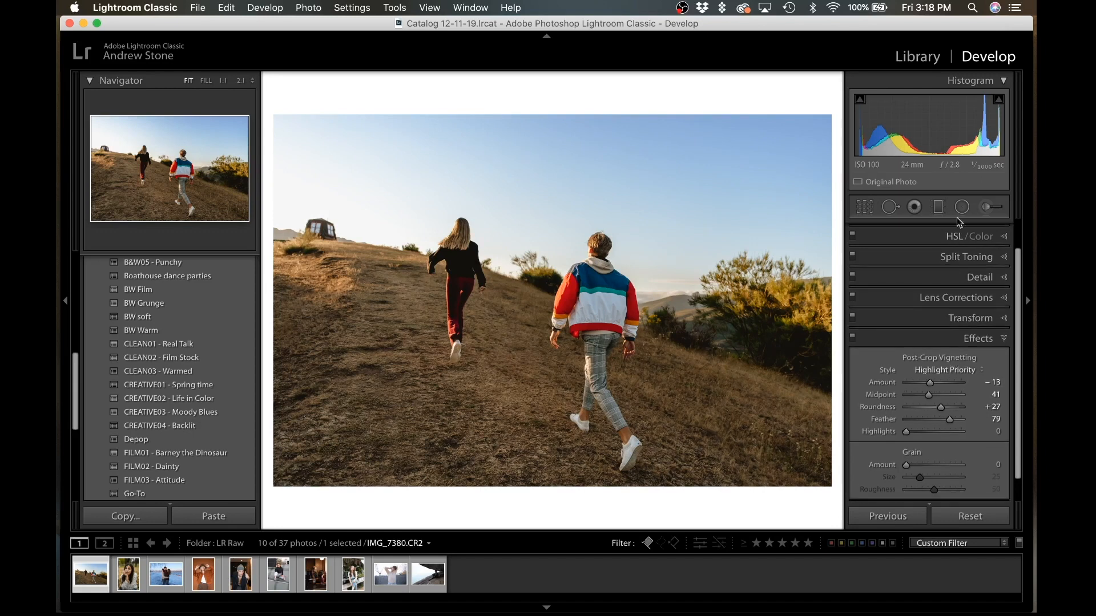
- Add a graduated filter from the photo's lower-left corner toward the woman, with Exposure −0.52 and Shadows reset to zero
{"action": "left_click", "coordinate": [938, 206]}
{"action": "left_click_drag", "start_coordinate": [295, 467], "coordinate": [477, 356]}
{"action": "left_click_drag", "start_coordinate": [936, 299], "coordinate": [931, 301]}
{"action": "double_click", "coordinate": [939, 337]}
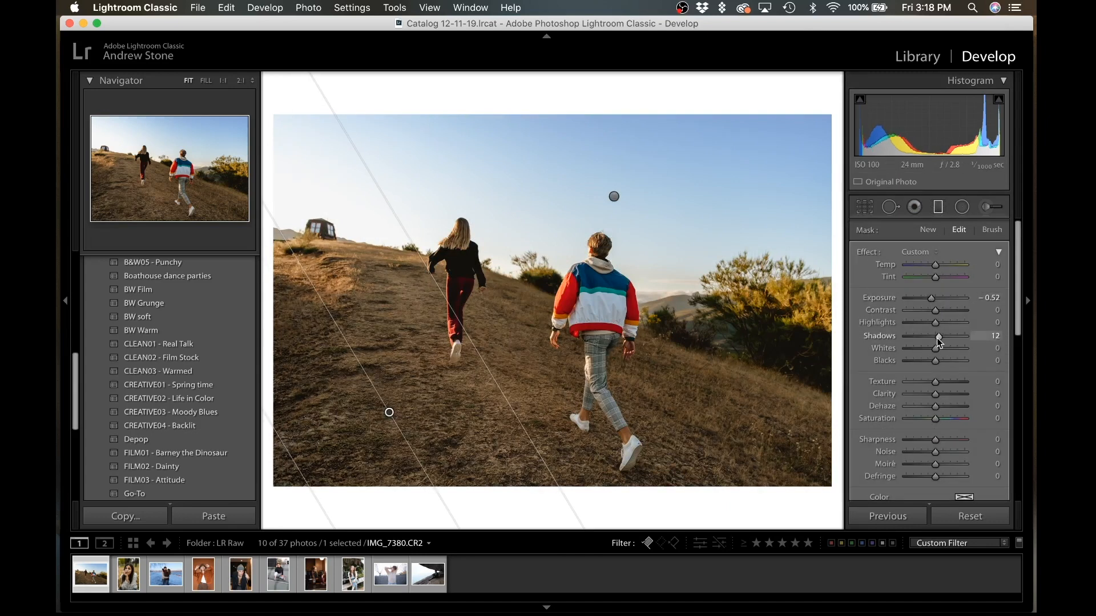
- Steepen the lower-left filter's angle, adjust its position, check its mask, and set its Exposure to −0.60 and Shadows to −3
{"action": "left_click_drag", "start_coordinate": [406, 449], "coordinate": [399, 455]}
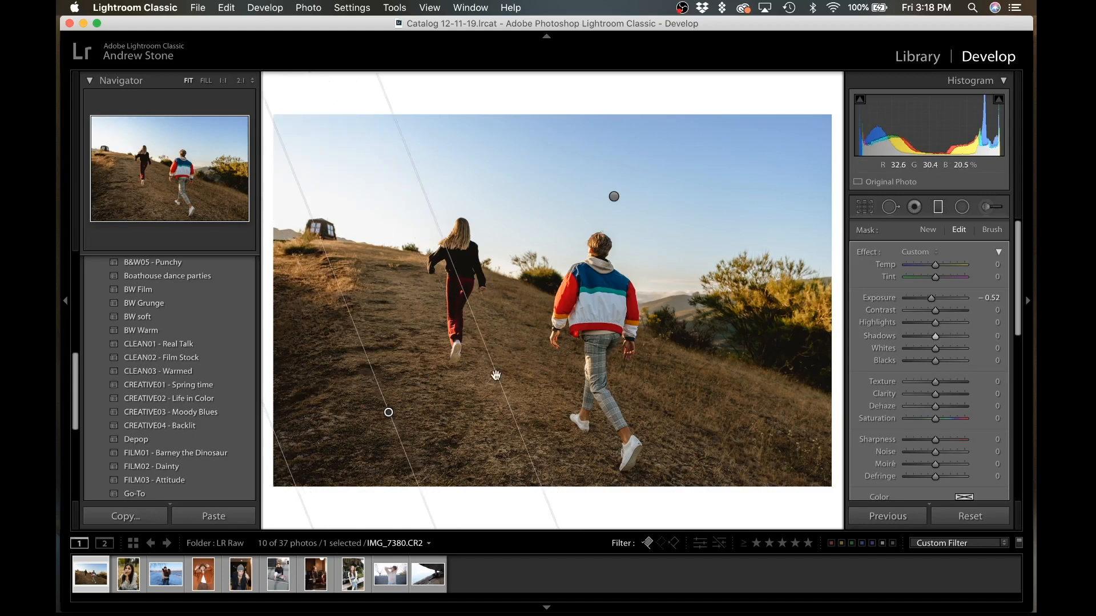
{"action": "left_click_drag", "start_coordinate": [504, 377], "coordinate": [509, 376]}
{"action": "left_click_drag", "start_coordinate": [390, 413], "coordinate": [391, 414]}
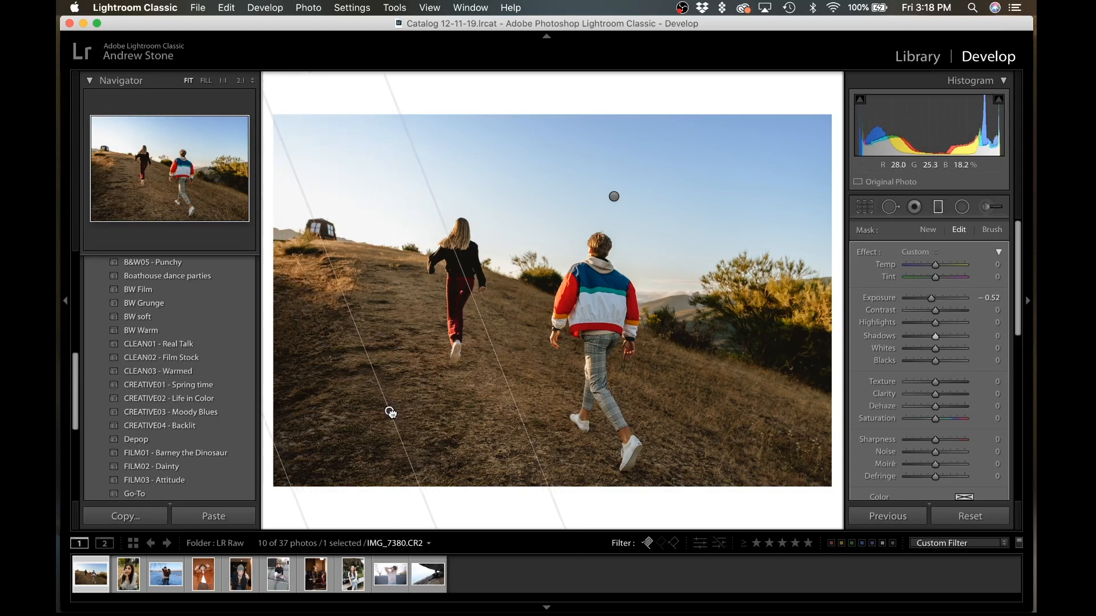
{"action": "mouse_move", "coordinate": [390, 412]}
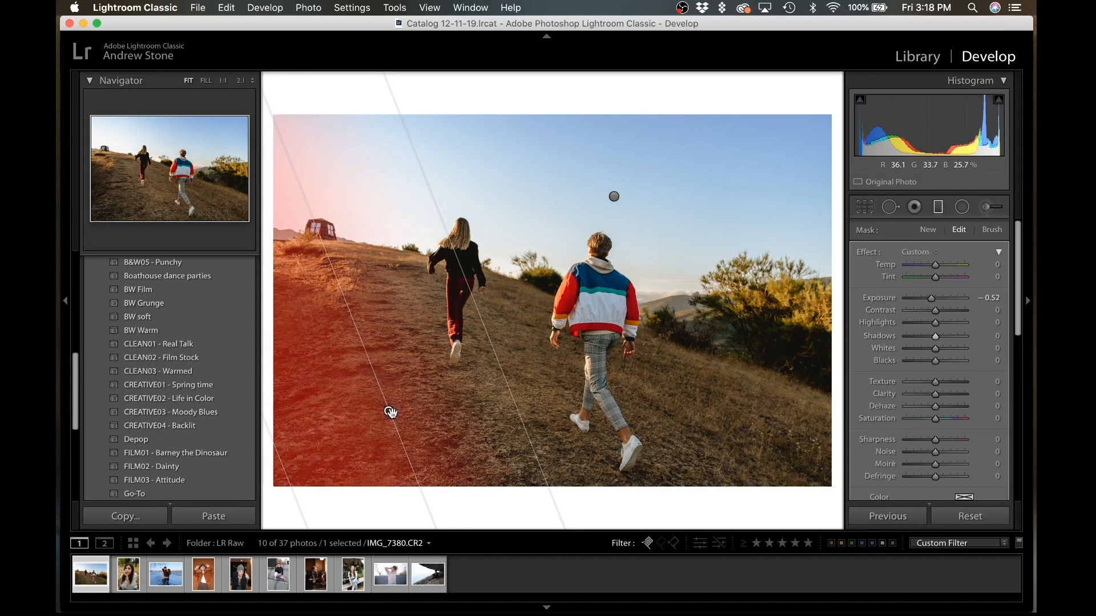
{"action": "left_click_drag", "start_coordinate": [936, 336], "coordinate": [933, 338]}
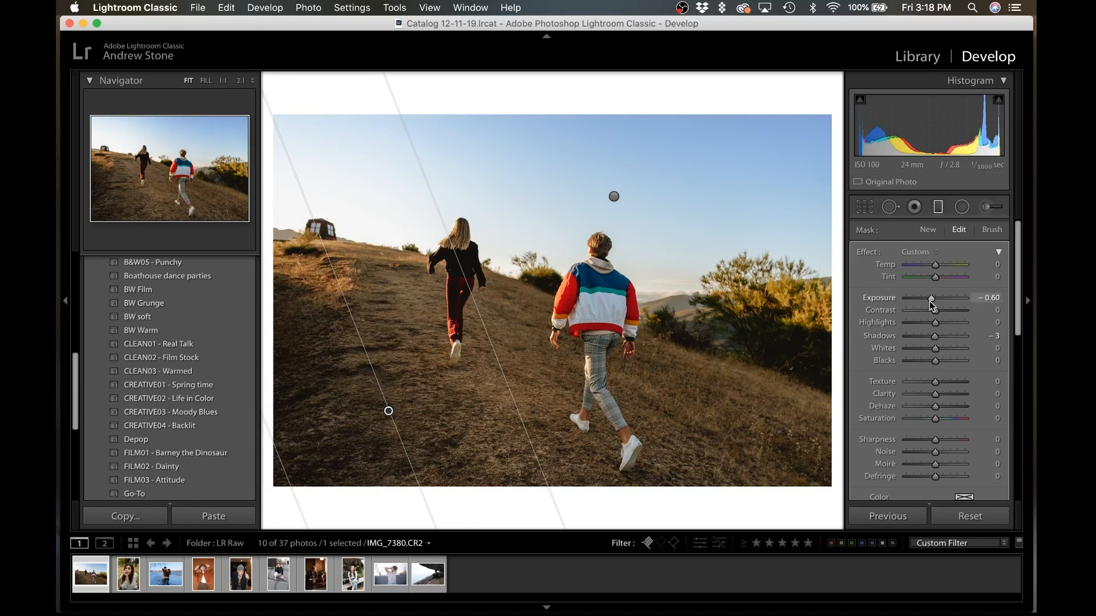
- Try a tilted duplicate of the graduated filter over the hillside's lower-right part, and delete the duplicate
{"action": "right_click", "coordinate": [389, 411]}
{"action": "left_click", "coordinate": [399, 421]}
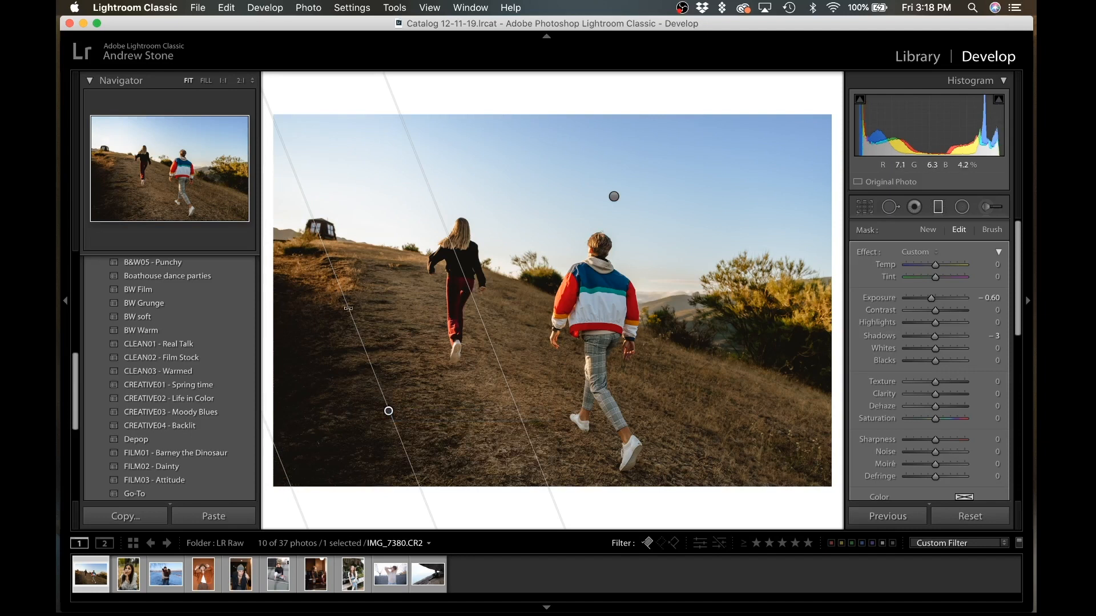
{"action": "left_click_drag", "start_coordinate": [461, 307], "coordinate": [433, 485]}
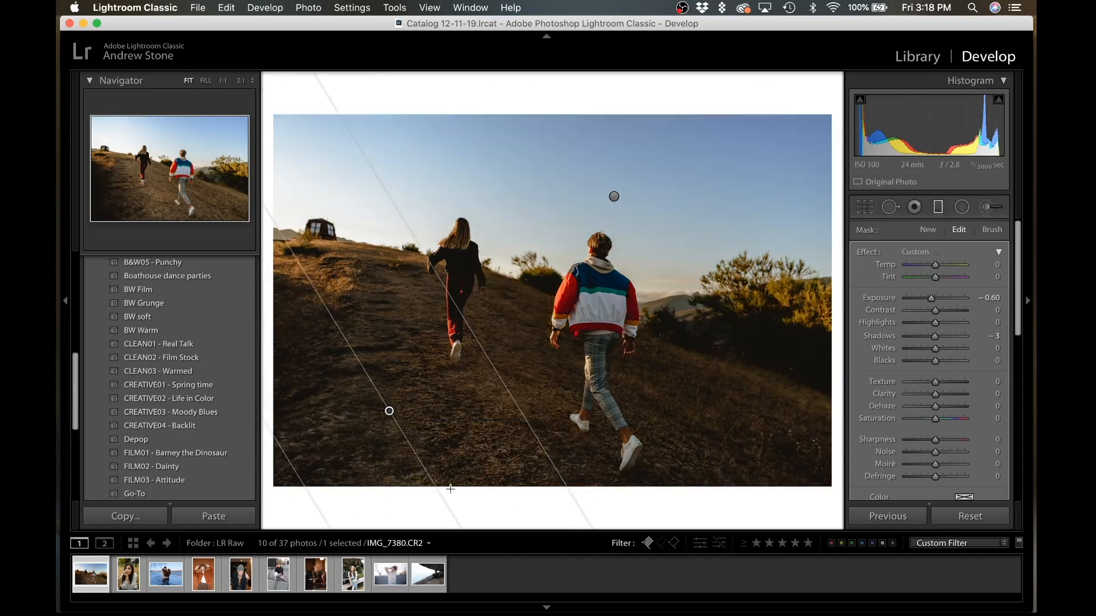
{"action": "left_click_drag", "start_coordinate": [690, 412], "coordinate": [696, 410]}
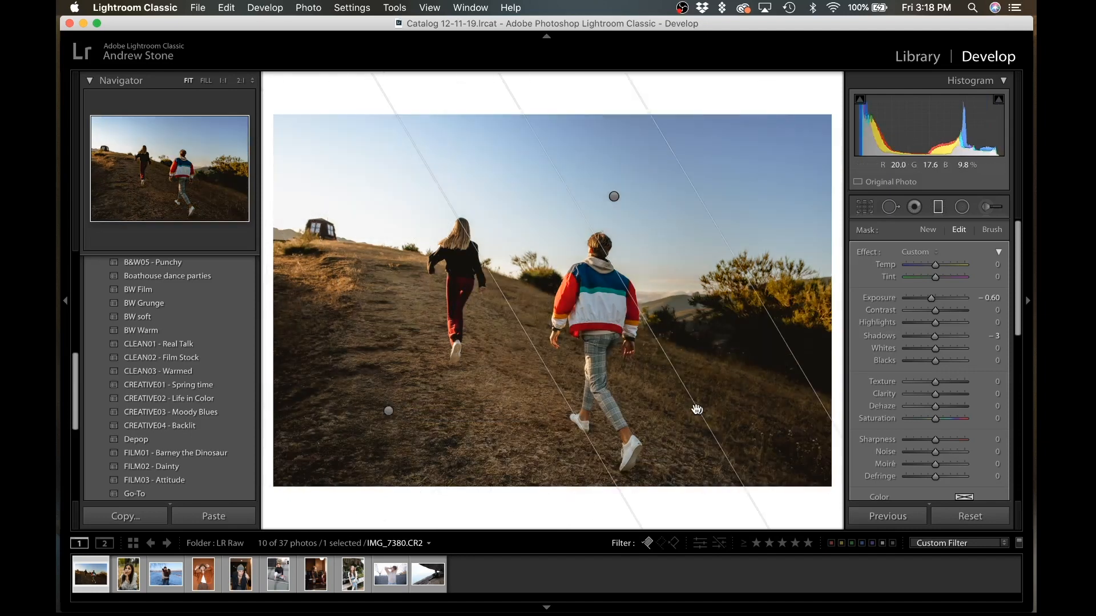
{"action": "key", "text": "BackSpace"}
- Paint an adjustment brush mask over the lower-right hillside with Exposure −0.16 and Shadows reset to zero, and close the brush
{"action": "left_click", "coordinate": [988, 209]}
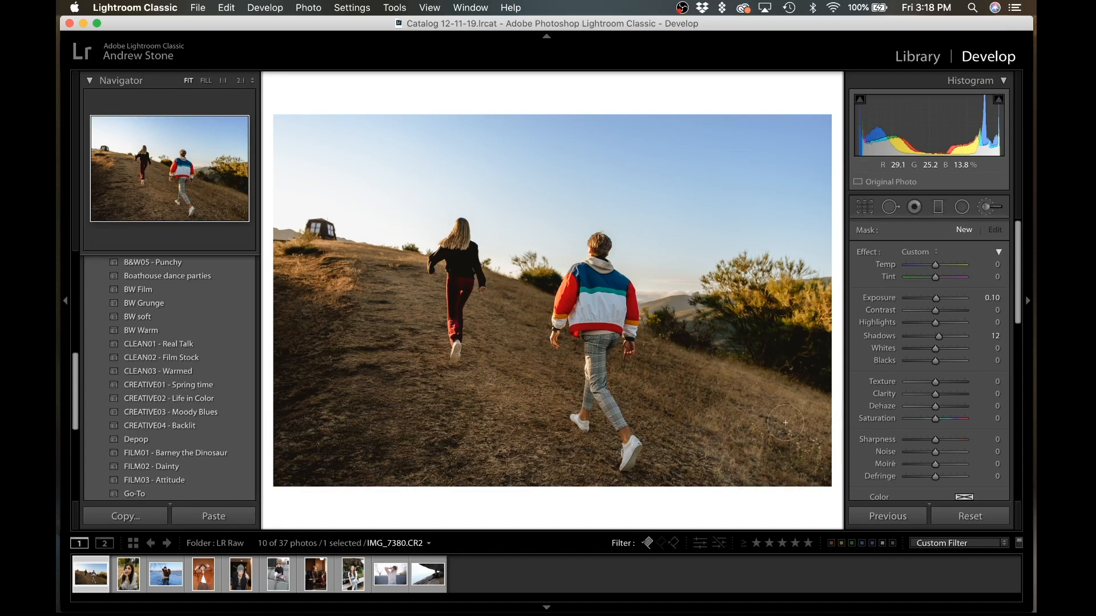
{"action": "left_click_drag", "start_coordinate": [711, 482], "coordinate": [666, 388]}
{"action": "left_click_drag", "start_coordinate": [937, 298], "coordinate": [937, 303]}
{"action": "double_click", "coordinate": [938, 336]}
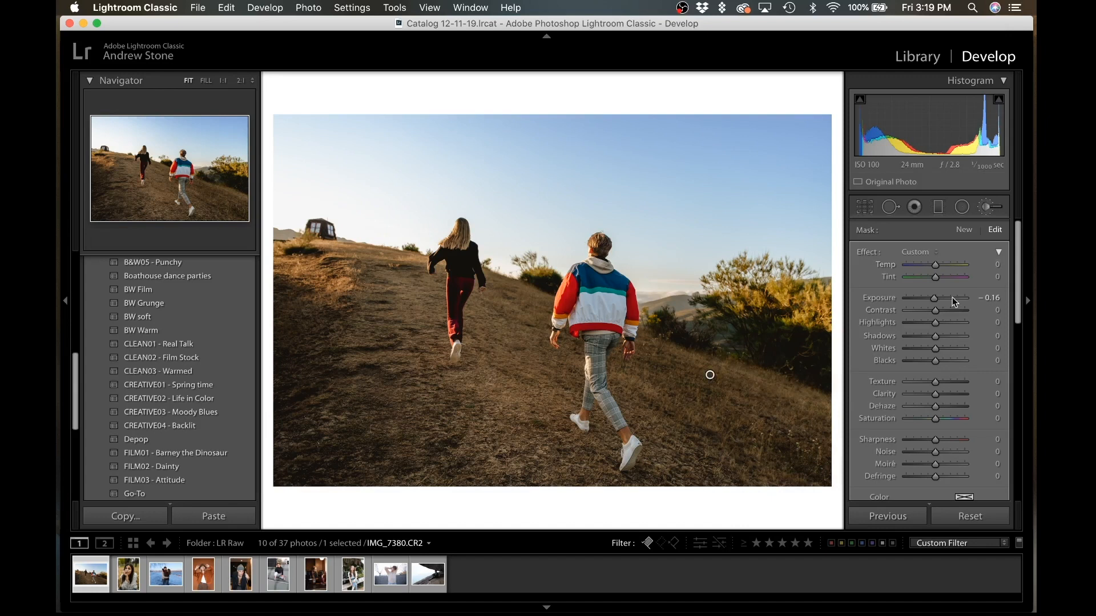
{"action": "key", "text": "k"}
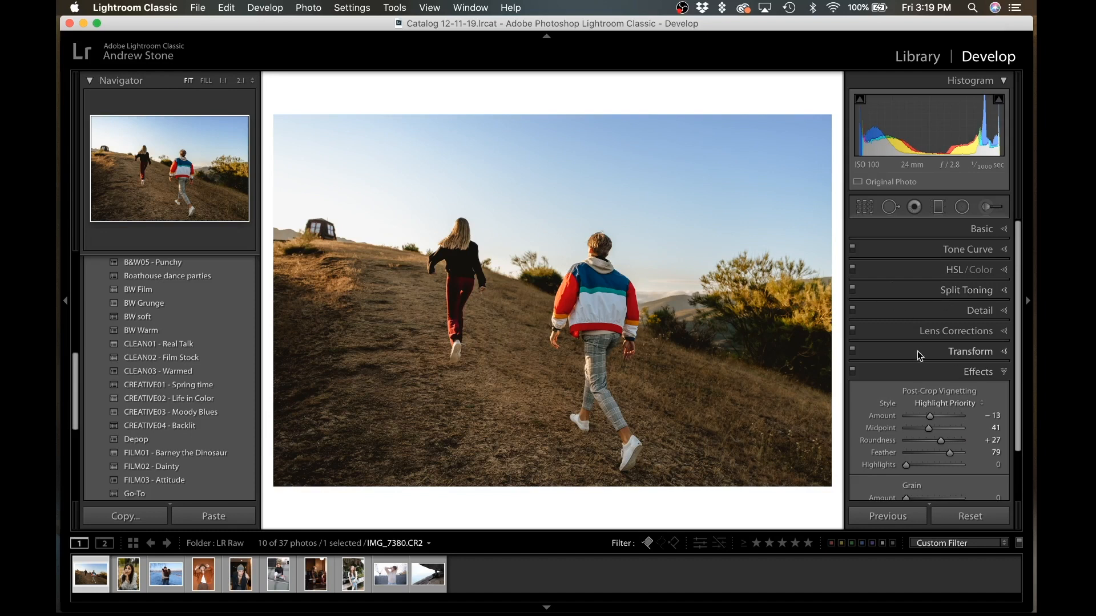
- Inspect the man's jacket up close, return to the full view, and reset Clarity in the basic adjustments
{"action": "left_click", "coordinate": [583, 284]}
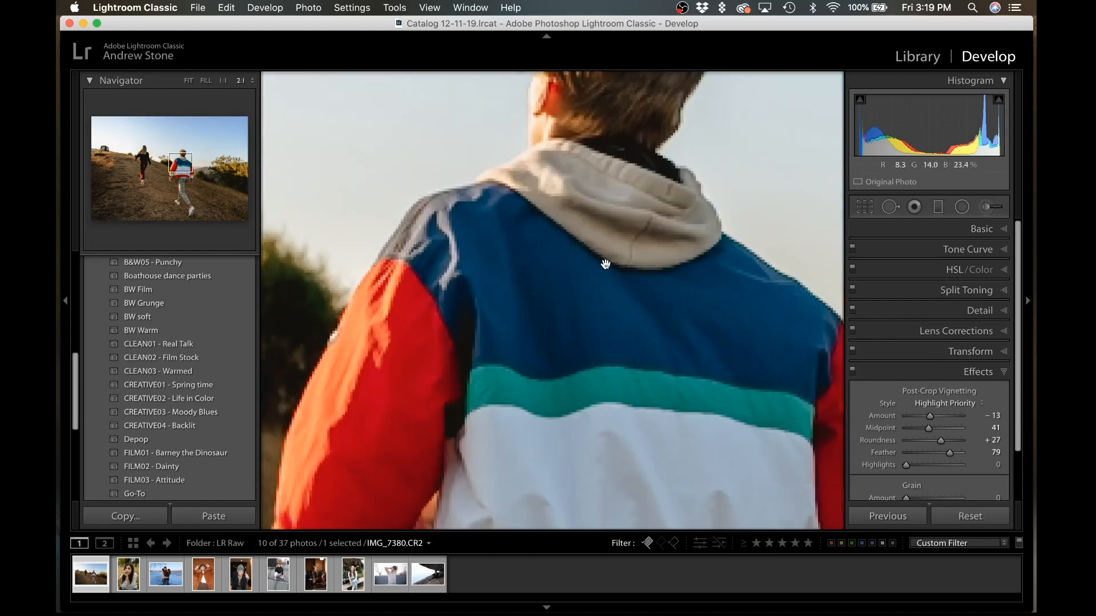
{"action": "left_click", "coordinate": [683, 404]}
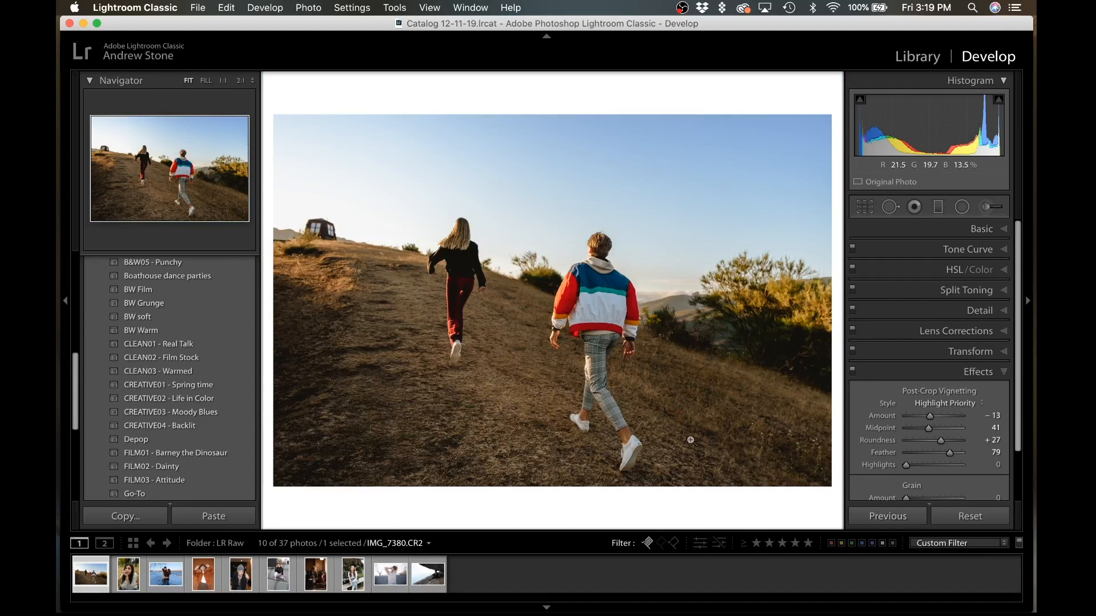
{"action": "left_click", "coordinate": [981, 229]}
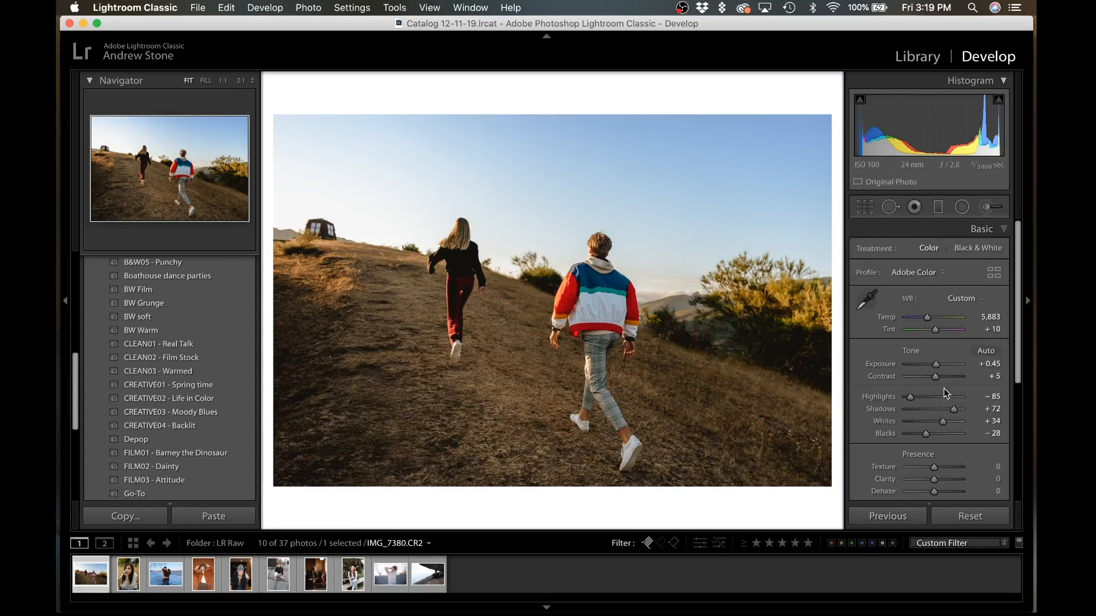
{"action": "double_click", "coordinate": [928, 481]}
- Draw a radial filter around the two people, tilt it along the slope, centre it between them and widen it
{"action": "left_click_drag", "start_coordinate": [639, 443], "coordinate": [667, 374]}
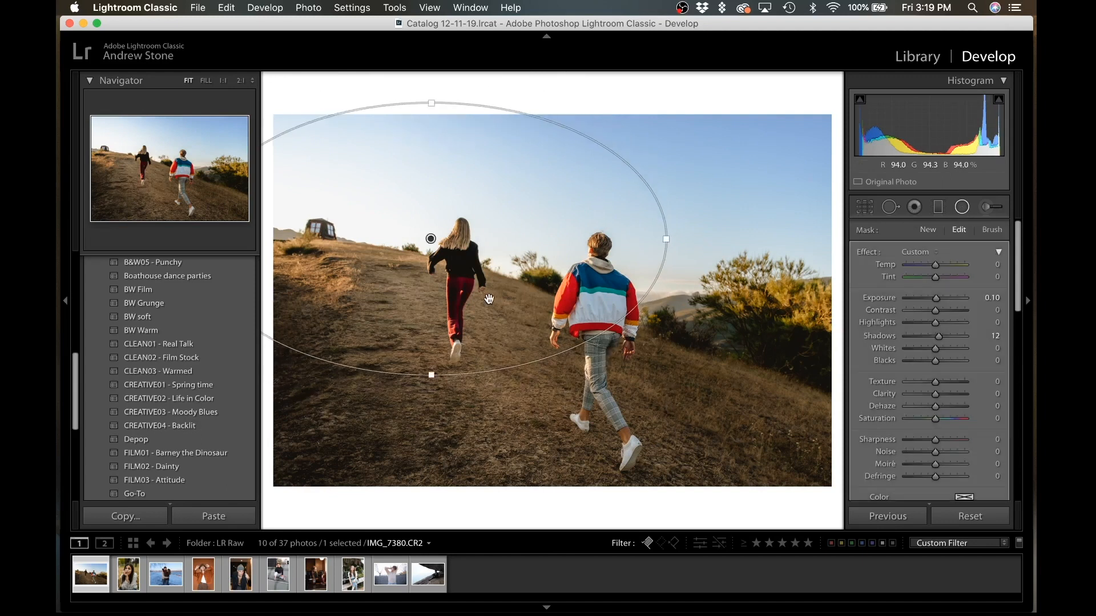
{"action": "left_click_drag", "start_coordinate": [432, 239], "coordinate": [516, 290]}
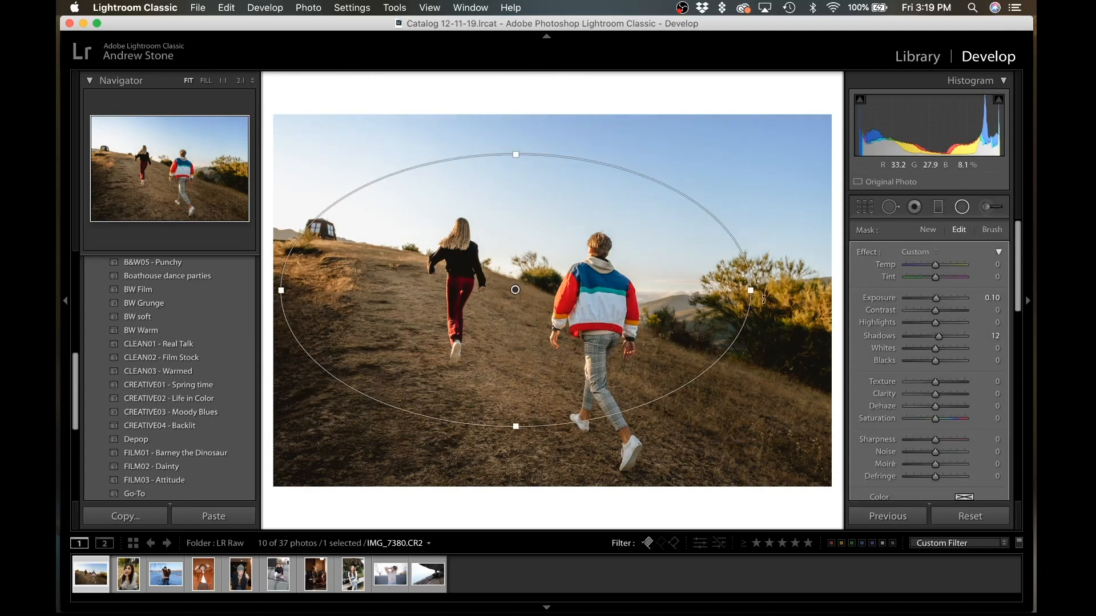
{"action": "left_click_drag", "start_coordinate": [715, 437], "coordinate": [679, 426]}
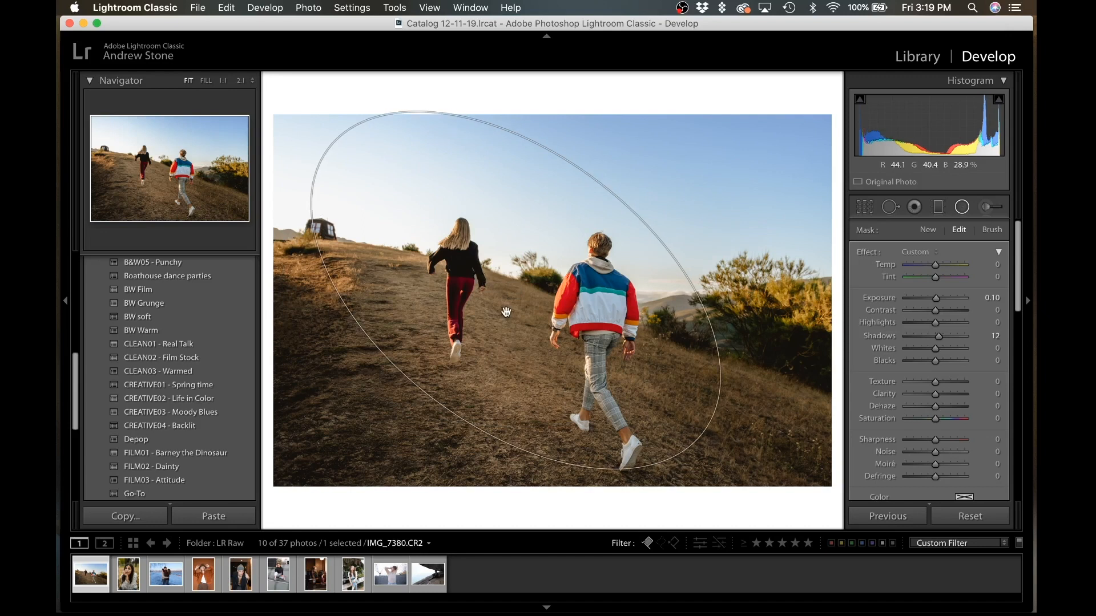
{"action": "left_click_drag", "start_coordinate": [515, 289], "coordinate": [535, 314]}
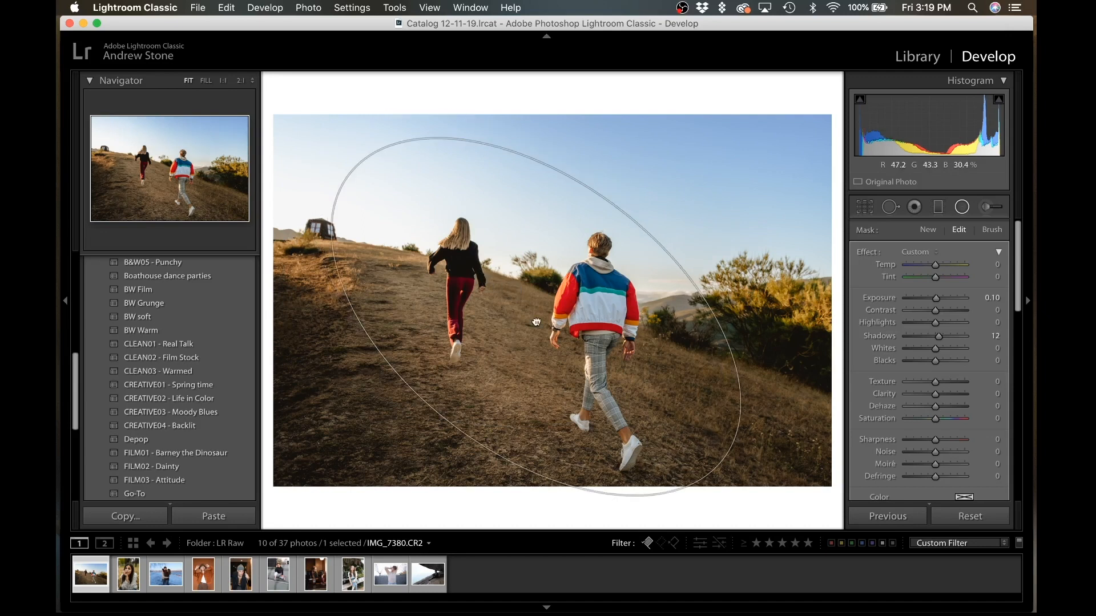
{"action": "left_click_drag", "start_coordinate": [620, 202], "coordinate": [676, 160]}
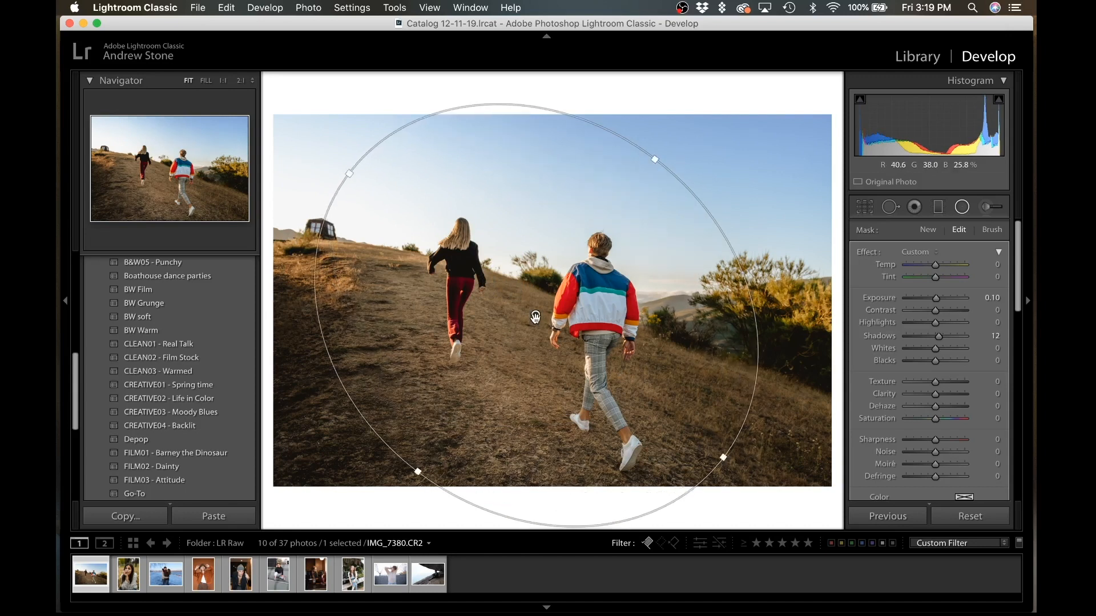
- Turn off Invert on the radial filter, reset its Exposure and Shadows to zero, and set Clarity to −40
{"action": "scroll", "coordinate": [926, 448], "scroll_direction": "down", "scroll_amount": 5}
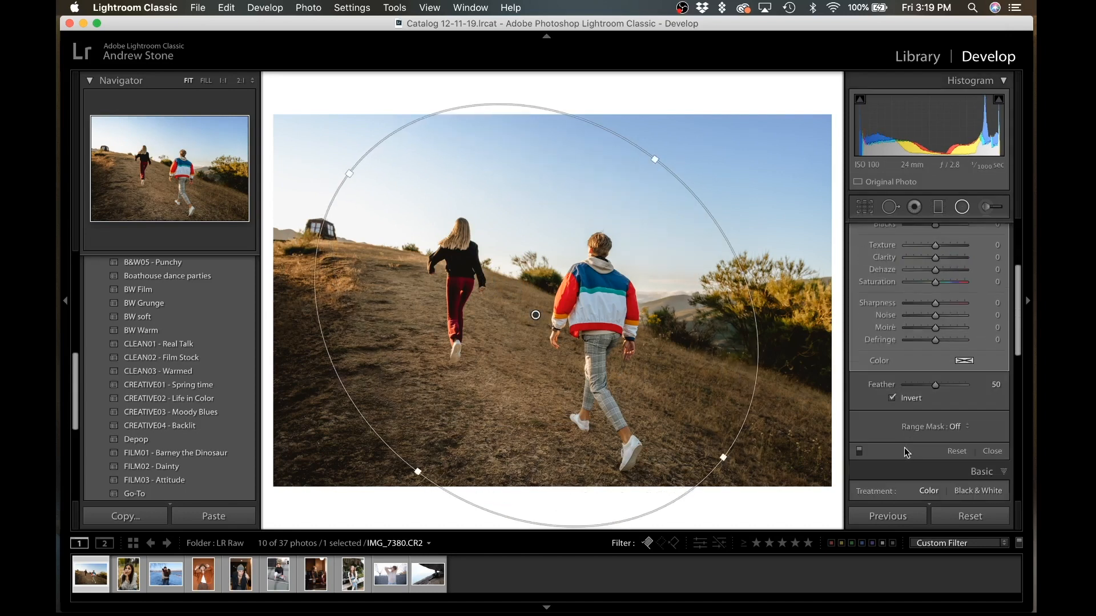
{"action": "left_click", "coordinate": [890, 399]}
{"action": "scroll", "coordinate": [889, 398], "scroll_direction": "up", "scroll_amount": 5}
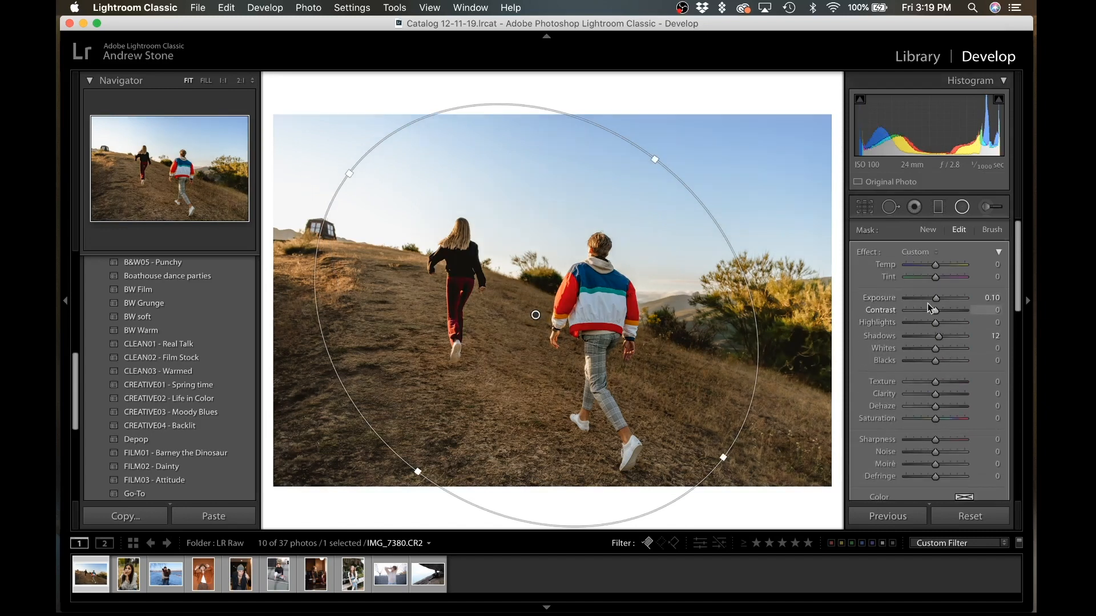
{"action": "double_click", "coordinate": [936, 297]}
{"action": "double_click", "coordinate": [938, 336]}
{"action": "left_click_drag", "start_coordinate": [935, 394], "coordinate": [925, 395]}
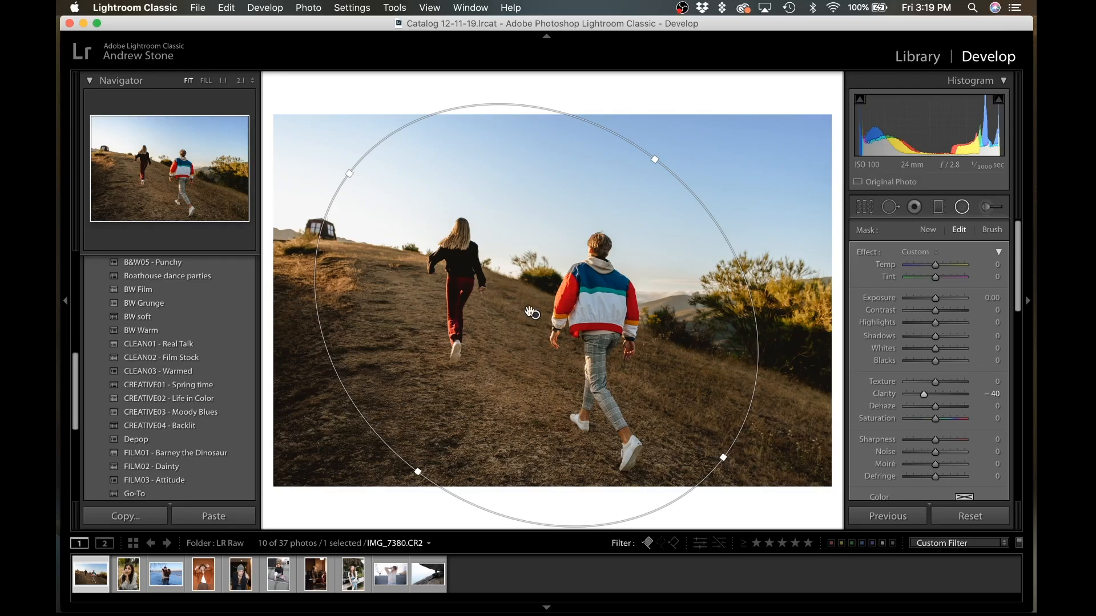
- Preview the hillside photo full screen, reselect the radial filter and check its coverage with the mask overlay
{"action": "key", "text": "f"}
{"action": "key", "text": "f"}
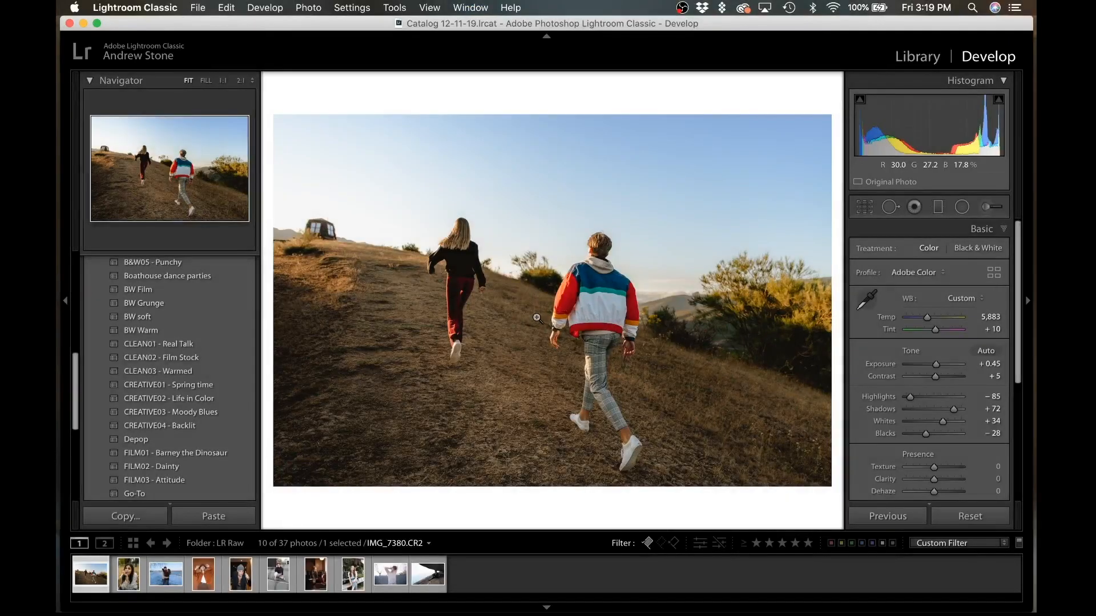
{"action": "key", "text": "shift+m"}
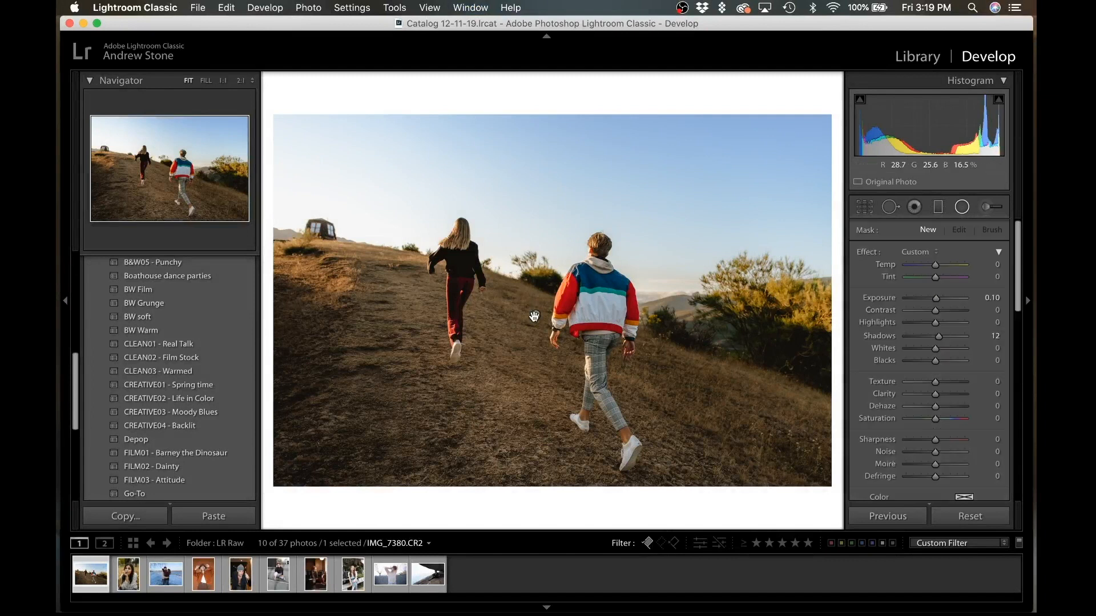
{"action": "left_click", "coordinate": [534, 316]}
{"action": "key", "text": "o"}
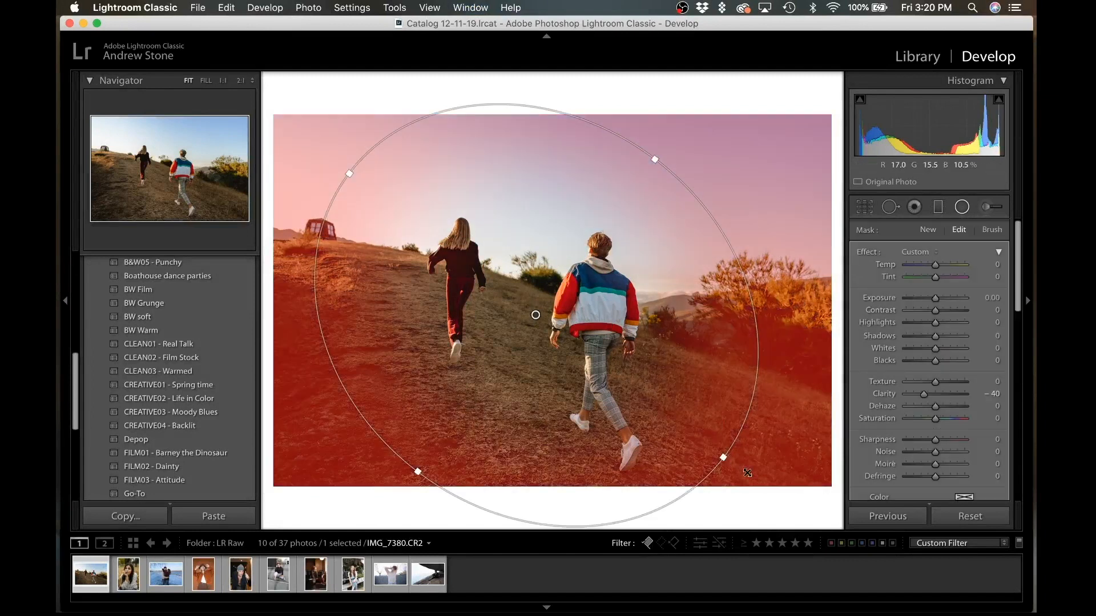
{"action": "key", "text": "o"}
- Widen the radial filter along the slope, shift and rotate it slightly around the two people, set Clarity to −34, and close it
{"action": "left_click_drag", "start_coordinate": [757, 483], "coordinate": [754, 480]}
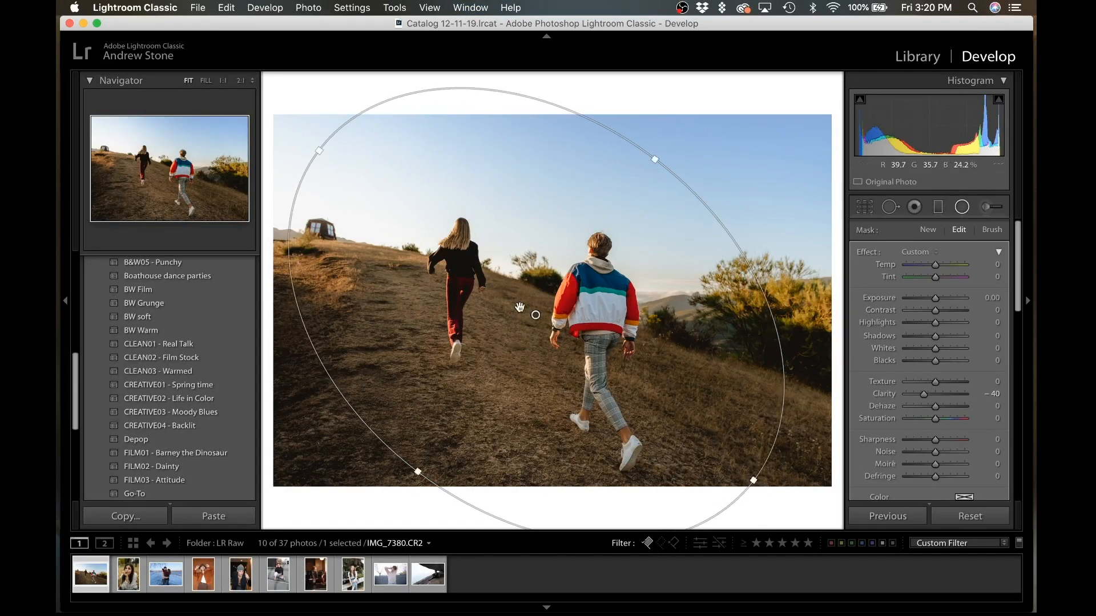
{"action": "left_click_drag", "start_coordinate": [533, 316], "coordinate": [542, 314]}
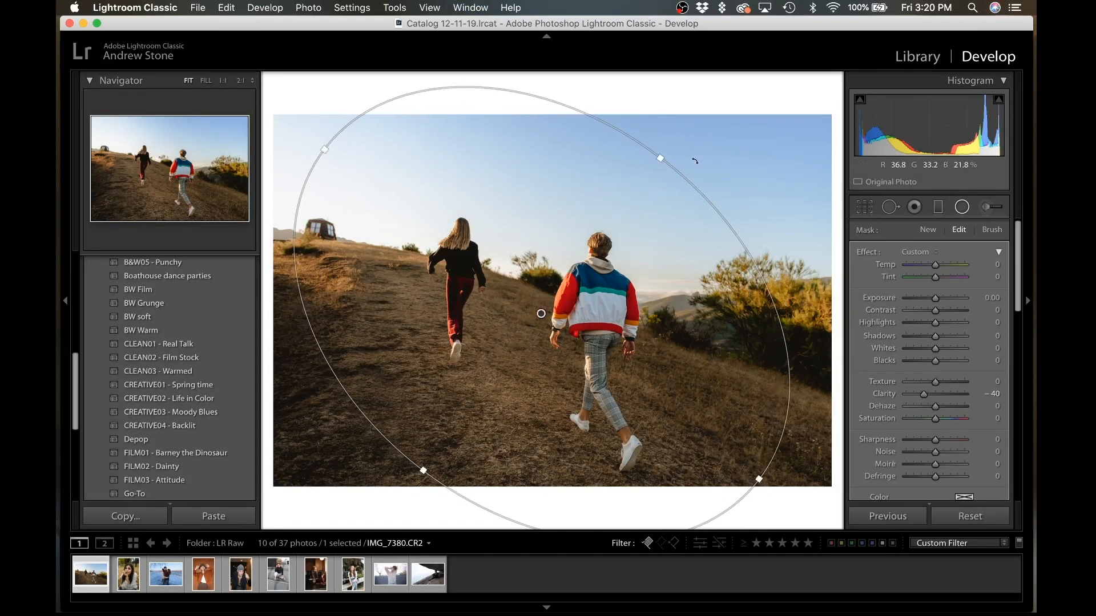
{"action": "left_click_drag", "start_coordinate": [667, 155], "coordinate": [668, 153]}
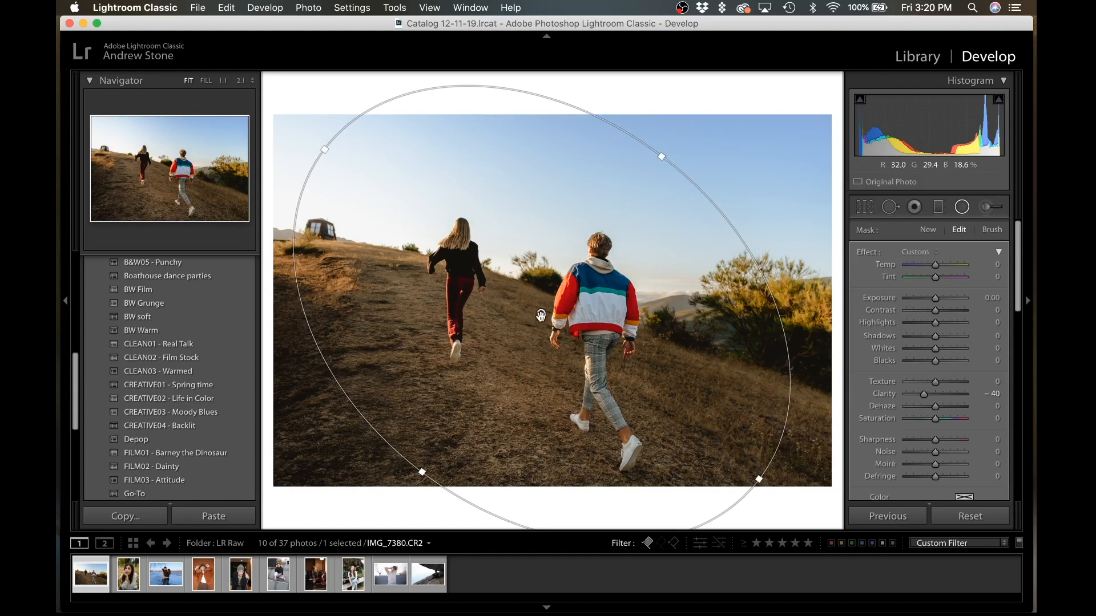
{"action": "key", "text": "o"}
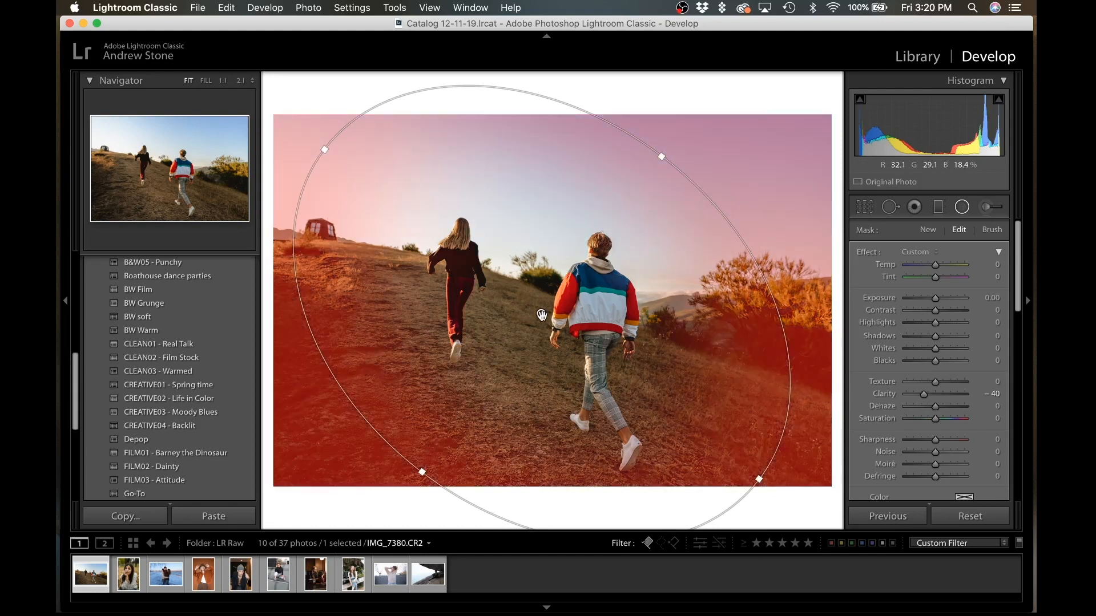
{"action": "left_click_drag", "start_coordinate": [923, 394], "coordinate": [922, 395]}
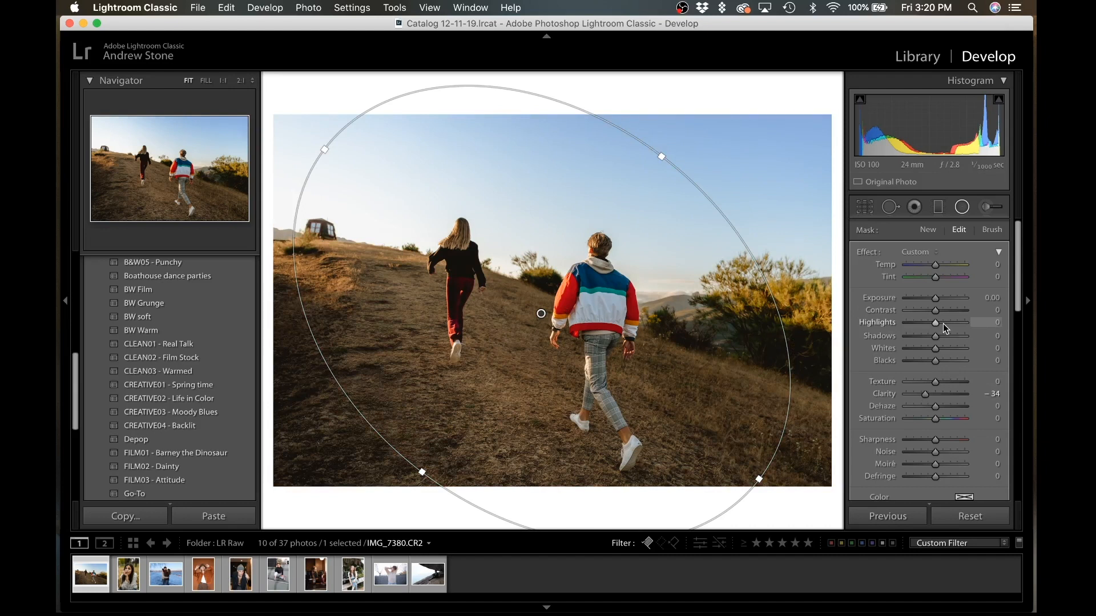
{"action": "key", "text": "shift+m"}
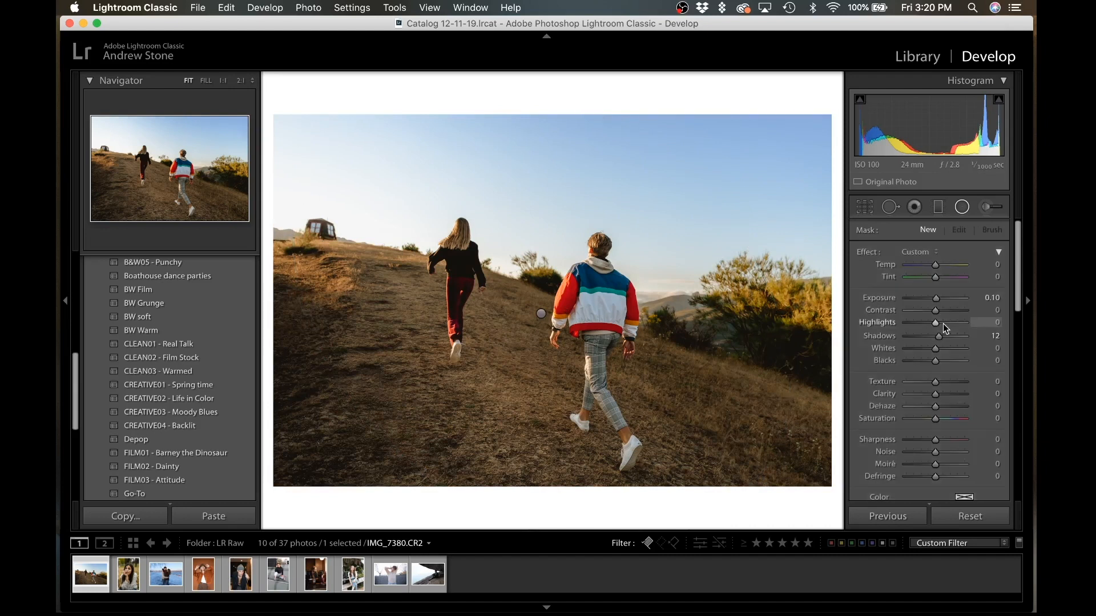
- Compare the hillside photo with its original and raise Whites to about +41 in the basic adjustments
{"action": "key", "text": "backslash"}
{"action": "key", "text": "backslash"}
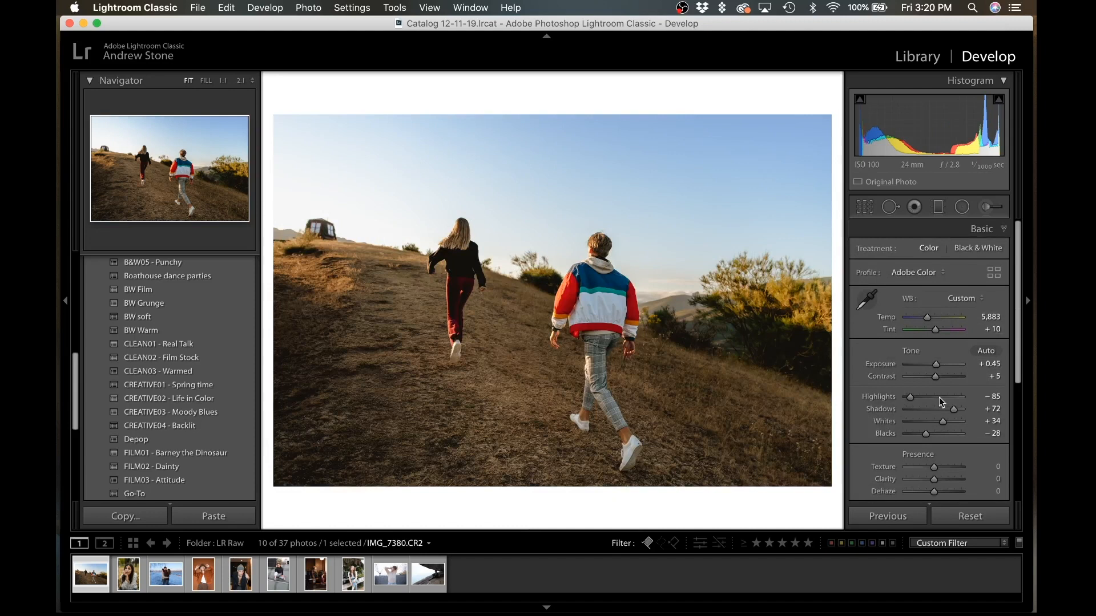
{"action": "left_click_drag", "start_coordinate": [943, 422], "coordinate": [943, 422]}
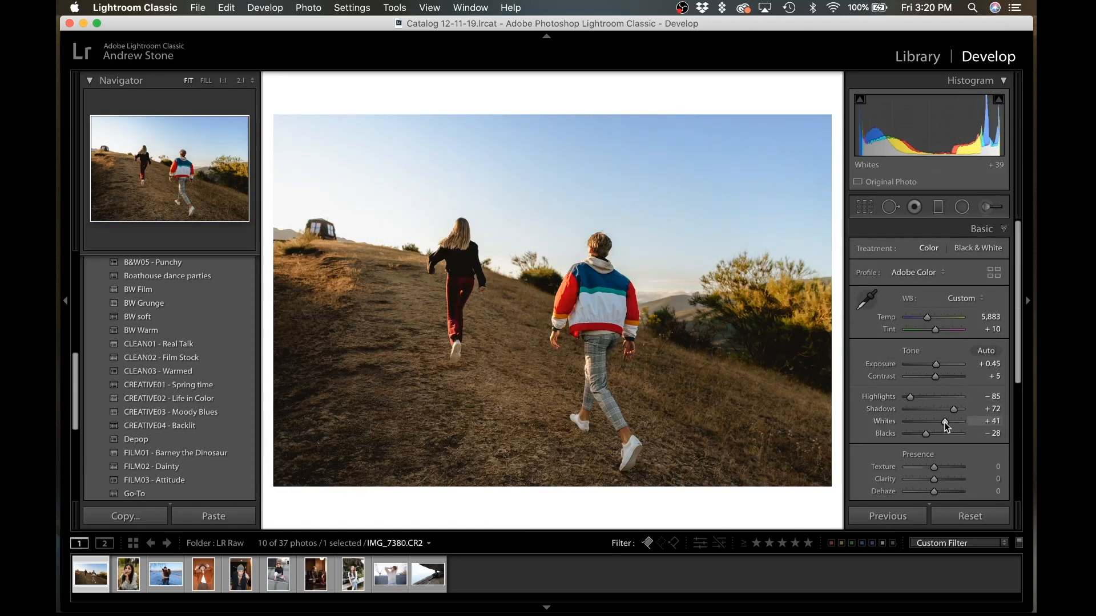
{"action": "left_click_drag", "start_coordinate": [945, 422], "coordinate": [946, 423]}
- Open the photo of the couple in the snow, set the crop angle to 0.90 to straighten it, and apply the crop
{"action": "key", "text": "Right"}
{"action": "key", "text": "Right"}
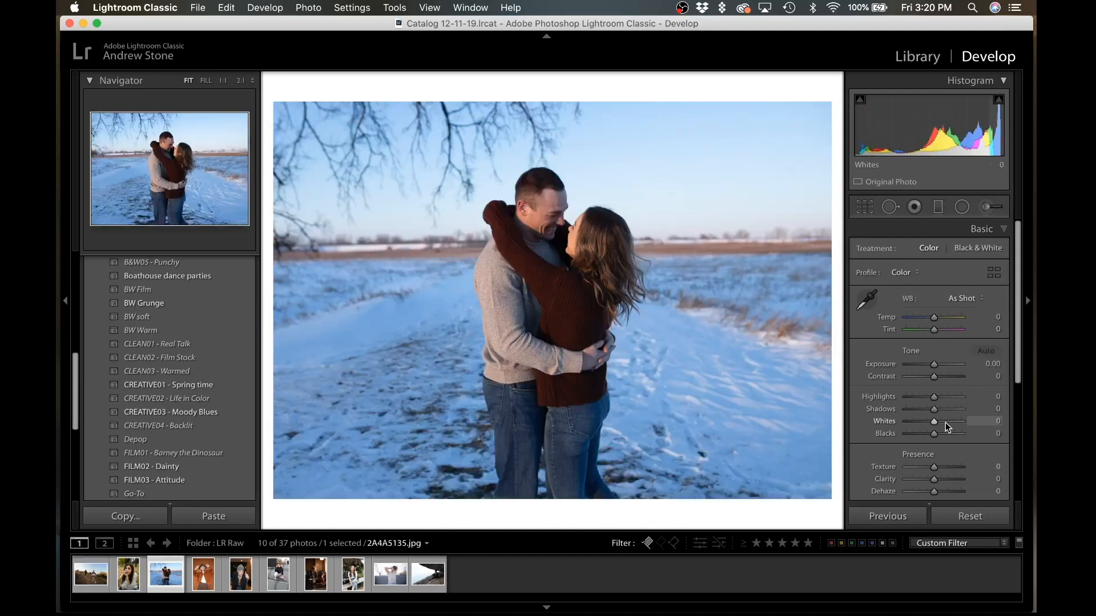
{"action": "left_click", "coordinate": [869, 211]}
{"action": "left_click", "coordinate": [986, 293]}
{"action": "key", "text": "Up"}
{"action": "key", "text": "Up"}
{"action": "key", "text": "Up"}
{"action": "key", "text": "Up"}
{"action": "key", "text": "Up"}
{"action": "key", "text": "Up"}
{"action": "key", "text": "Up"}
{"action": "key", "text": "Up"}
{"action": "key", "text": "Up"}
{"action": "key", "text": "Up"}
{"action": "key", "text": "Down"}
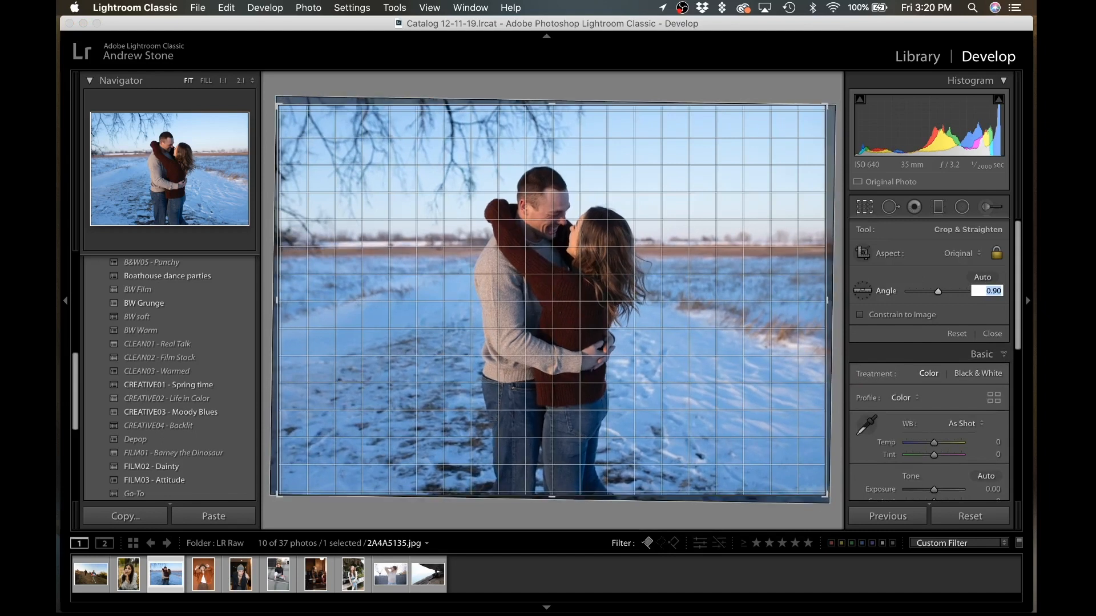
{"action": "key", "text": "Return"}
{"action": "key", "text": "Return"}
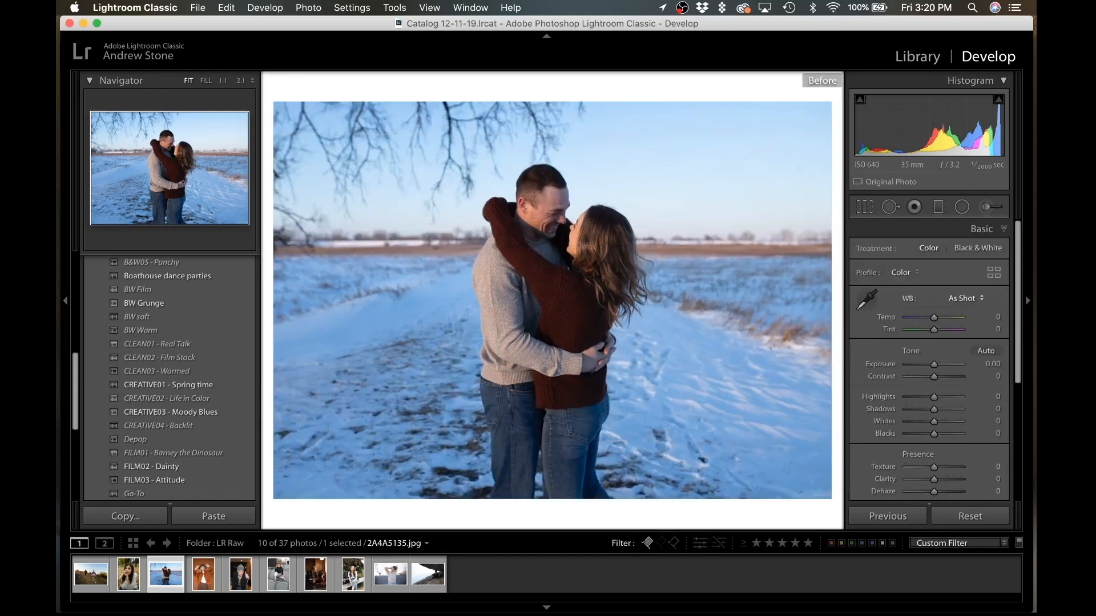
- Set the crop angle to 1.10, reposition the couple slightly within the crop frame, and apply it
{"action": "key", "text": "r"}
{"action": "left_click", "coordinate": [993, 291]}
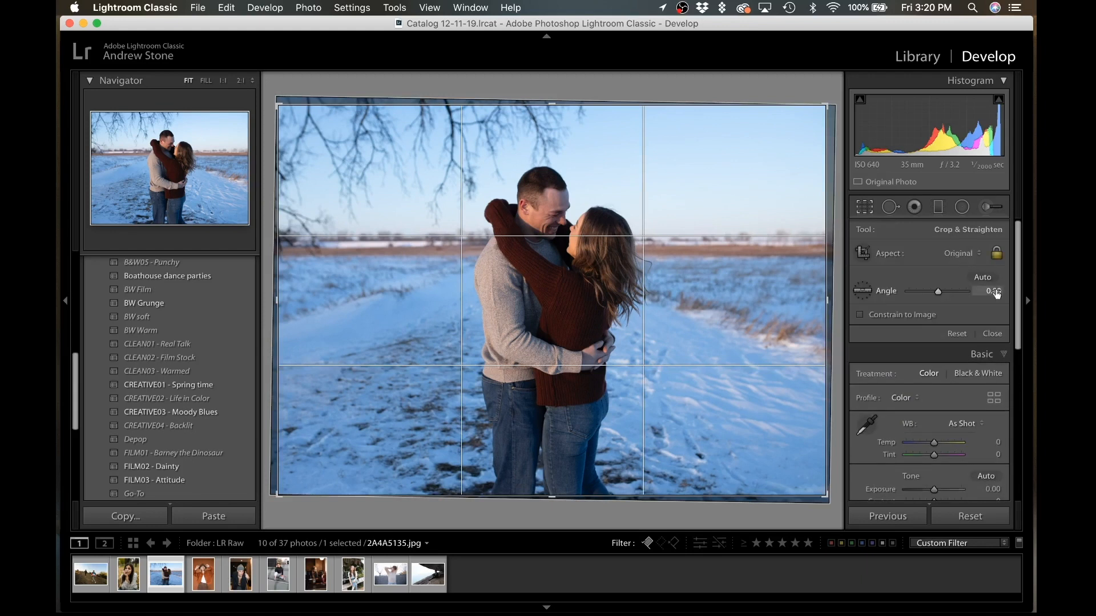
{"action": "key", "text": "Up"}
{"action": "key", "text": "Up"}
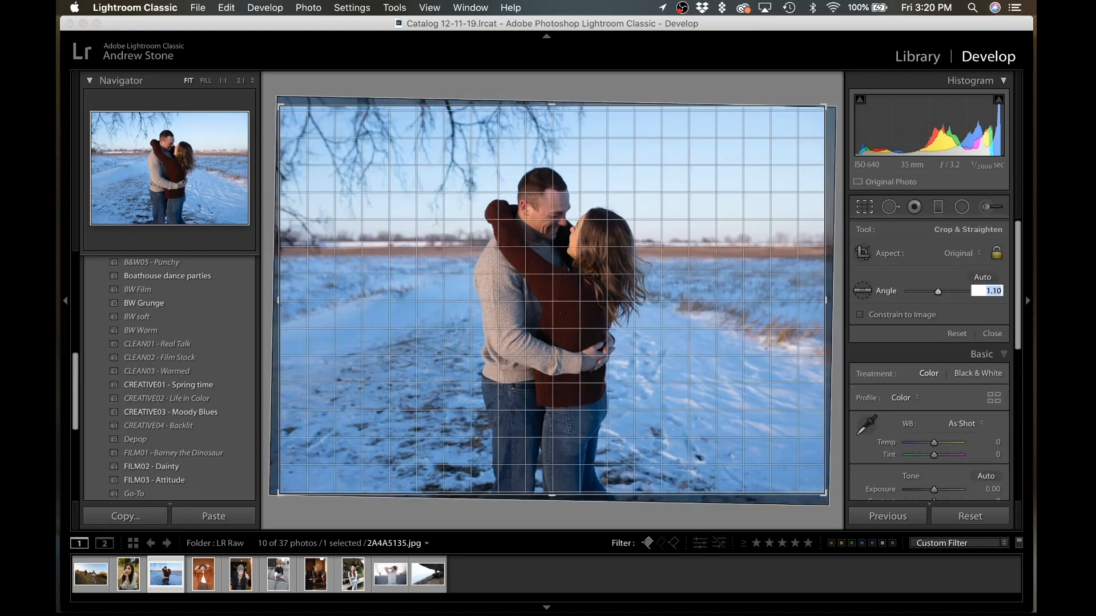
{"action": "key", "text": "Return"}
{"action": "key", "text": "Return"}
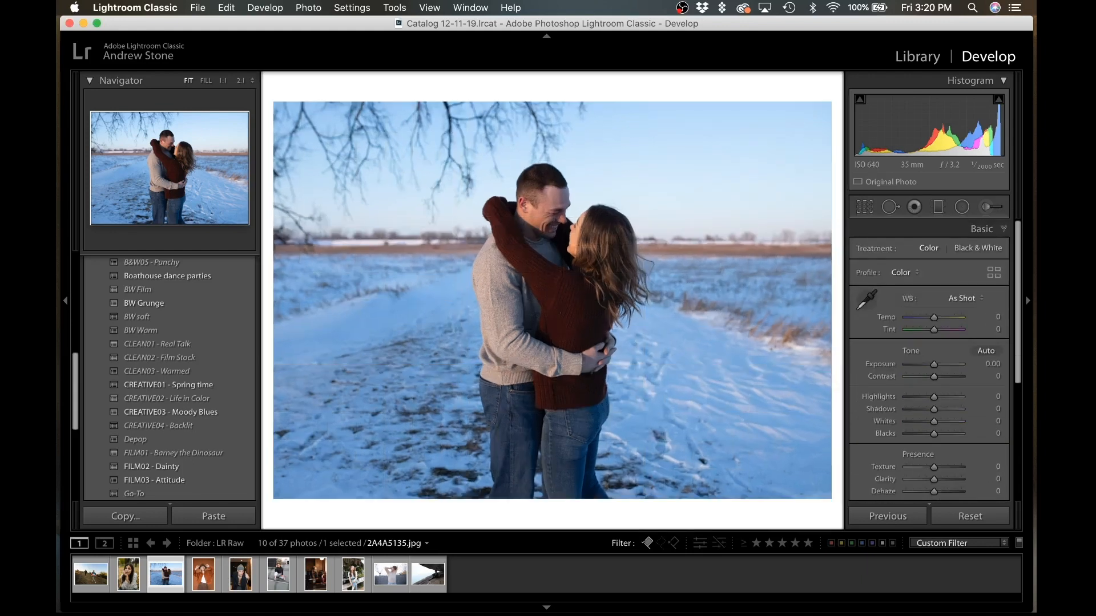
{"action": "left_click", "coordinate": [865, 206]}
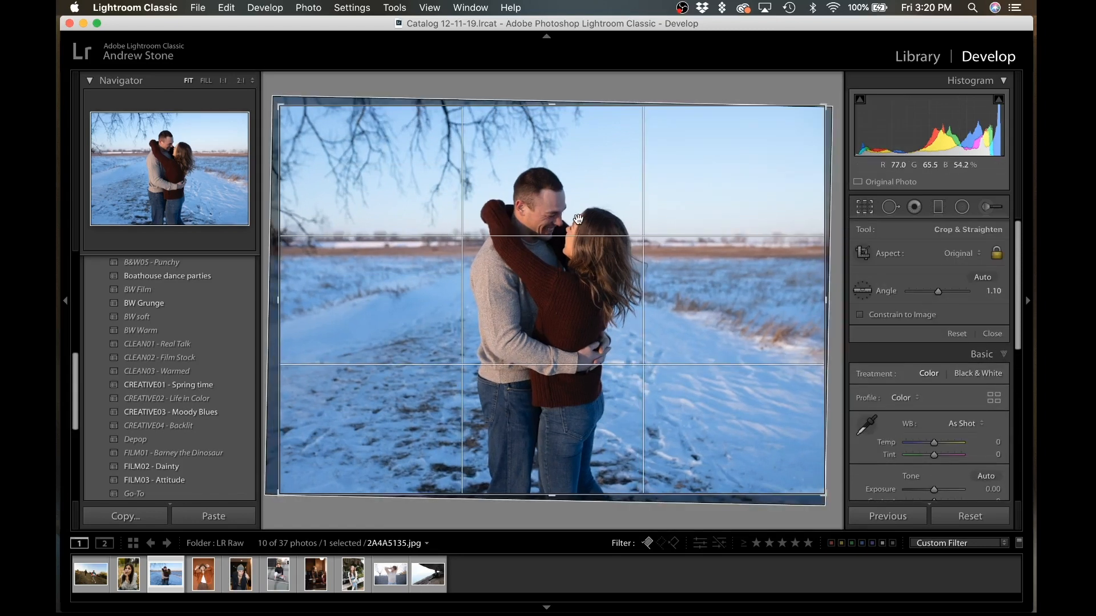
{"action": "key", "text": "Return"}
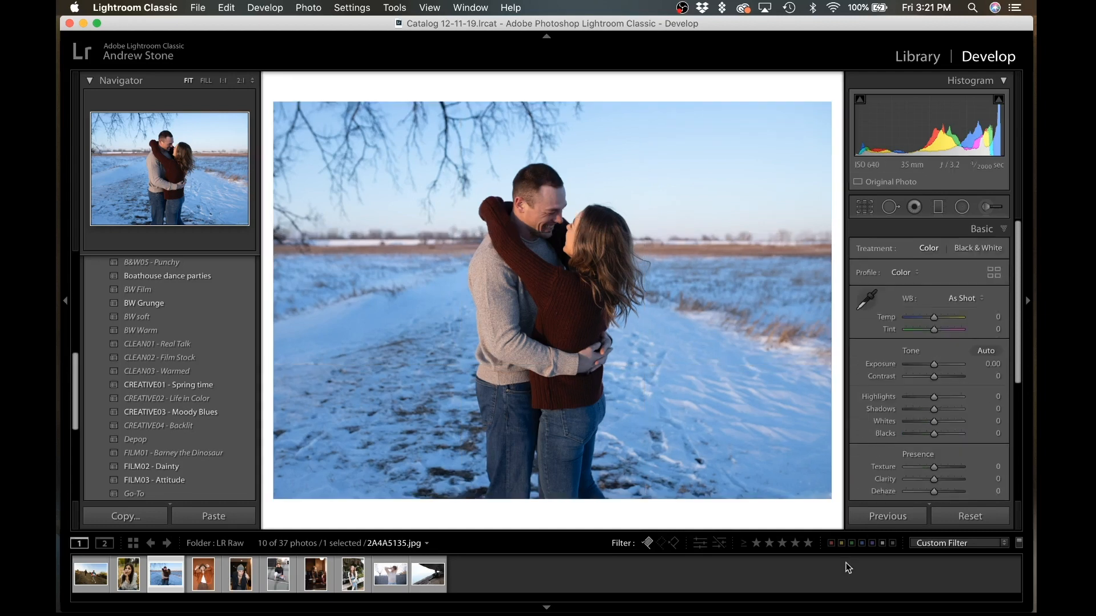
- Add three points to the RGB tone curve, lower the shadow and highlight points, lift the midtones slightly, and lower the white endpoint
{"action": "scroll", "coordinate": [925, 422], "scroll_direction": "down", "scroll_amount": 1}
{"action": "scroll", "coordinate": [925, 423], "scroll_direction": "down", "scroll_amount": 1}
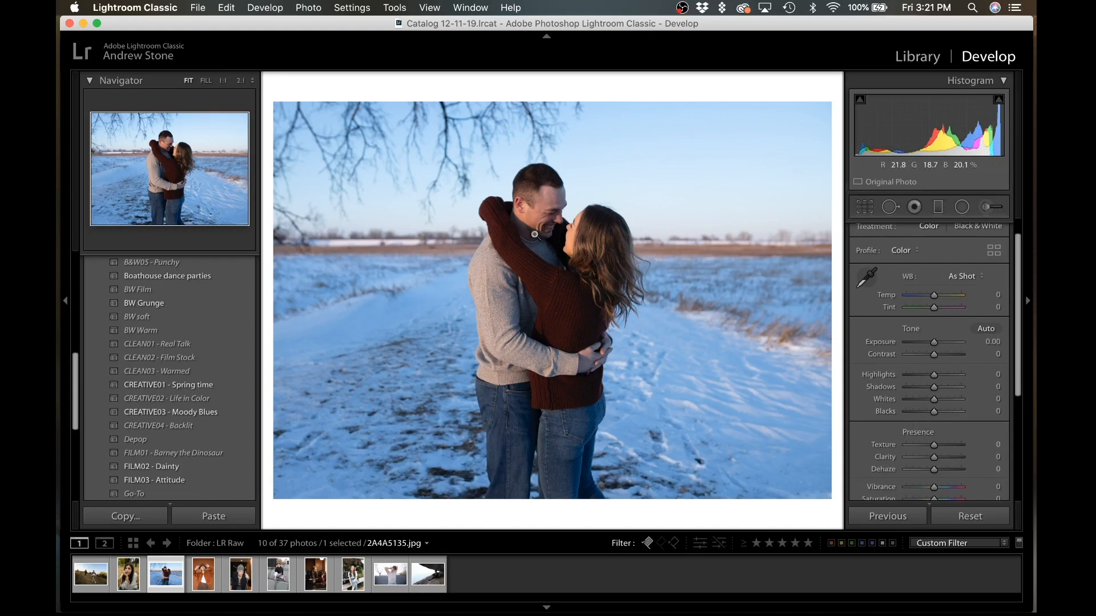
{"action": "scroll", "coordinate": [926, 413], "scroll_direction": "down", "scroll_amount": 3}
{"action": "left_click", "coordinate": [926, 416]}
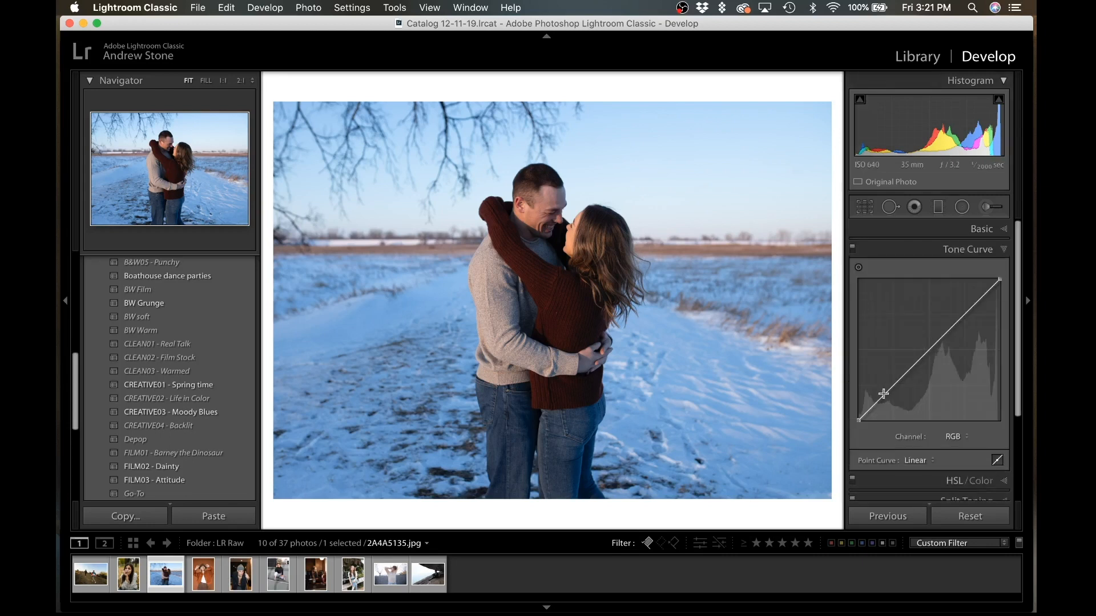
{"action": "left_click", "coordinate": [895, 387]}
{"action": "left_click", "coordinate": [931, 351]}
{"action": "left_click", "coordinate": [968, 313]}
{"action": "left_click_drag", "start_coordinate": [895, 387], "coordinate": [892, 395]}
{"action": "left_click_drag", "start_coordinate": [931, 352], "coordinate": [929, 350]}
{"action": "left_click_drag", "start_coordinate": [968, 313], "coordinate": [969, 316]}
{"action": "left_click_drag", "start_coordinate": [1001, 279], "coordinate": [1012, 285]}
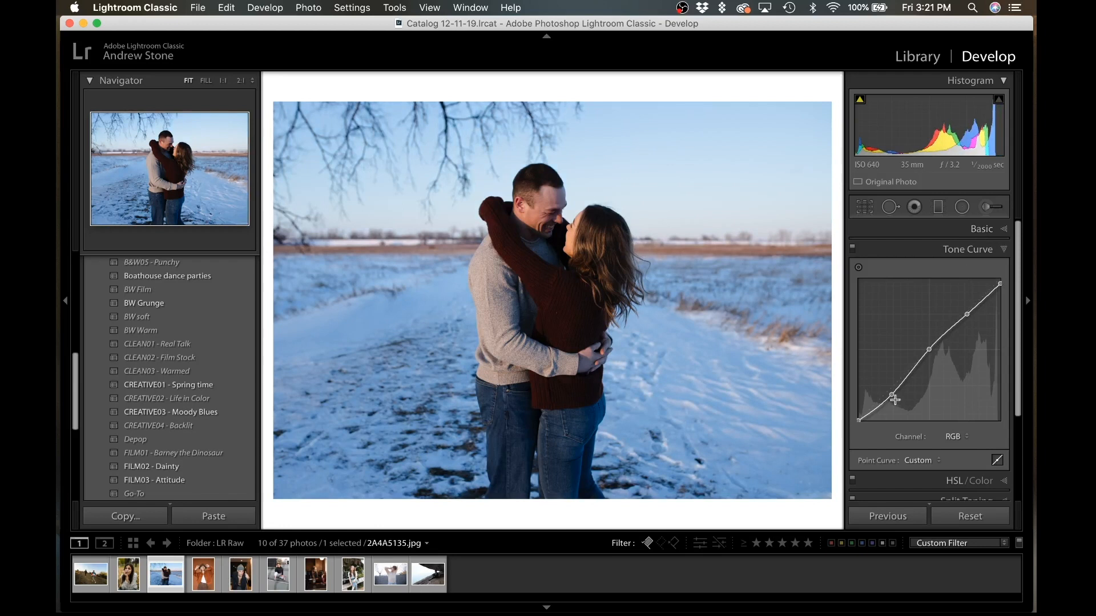
- Set Highlights to −44, Shadows to +46, Whites to +22 and Blacks to −28 in the basic adjustments
{"action": "left_click", "coordinate": [972, 228]}
{"action": "left_click_drag", "start_coordinate": [934, 409], "coordinate": [926, 435]}
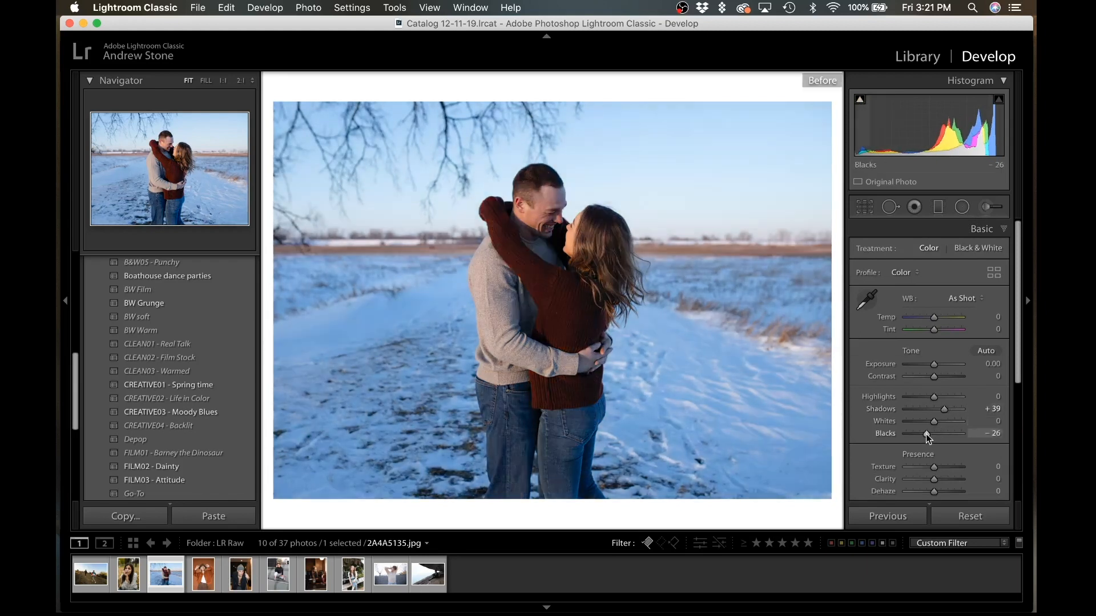
{"action": "left_click_drag", "start_coordinate": [926, 433], "coordinate": [924, 434]}
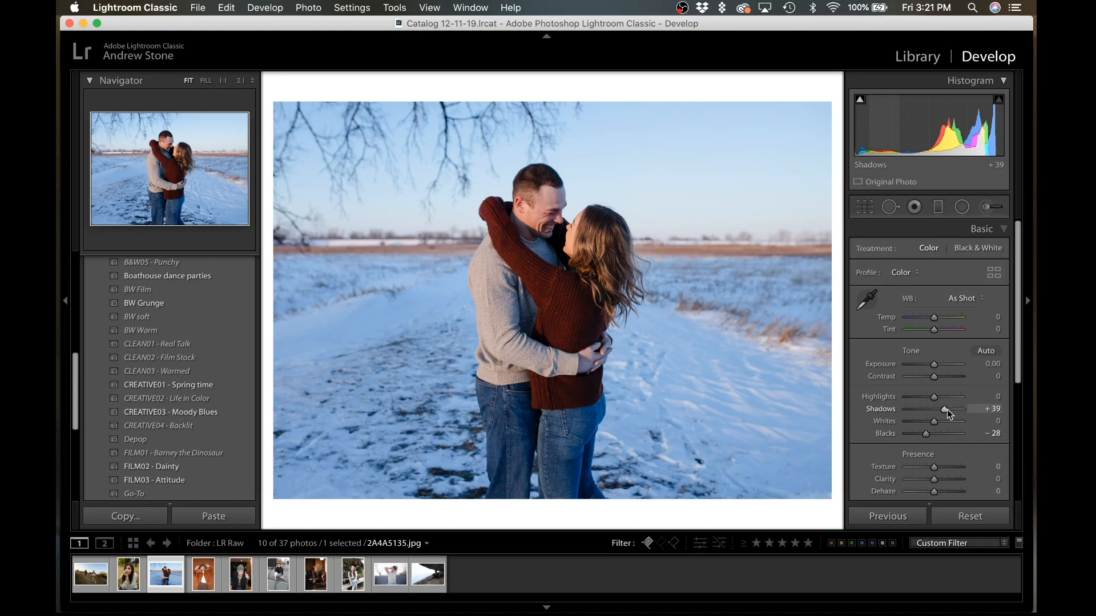
{"action": "left_click_drag", "start_coordinate": [946, 411], "coordinate": [921, 397]}
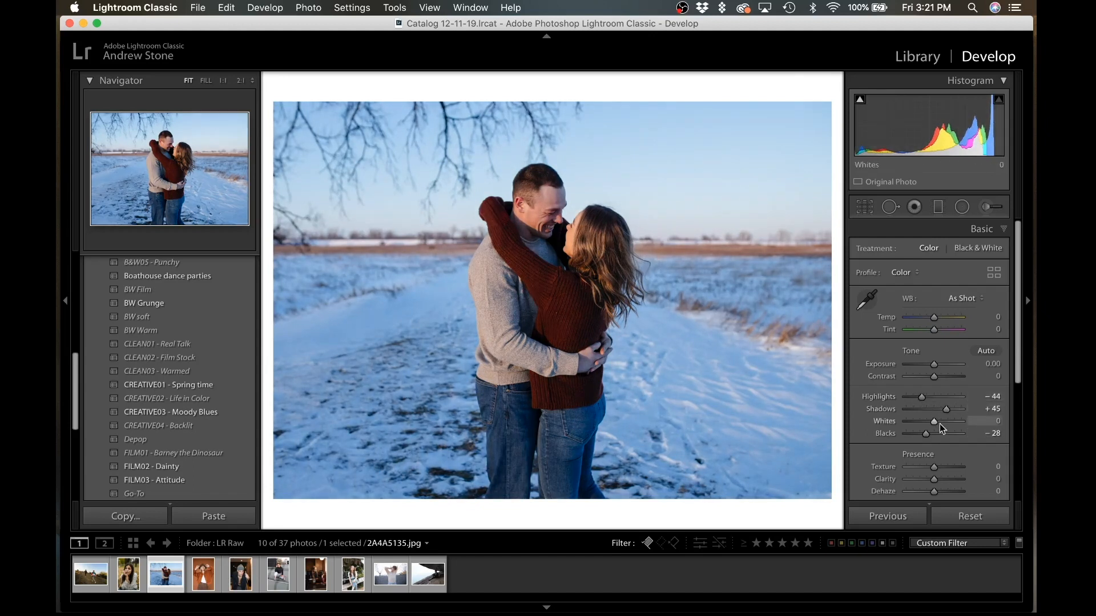
{"action": "left_click_drag", "start_coordinate": [936, 423], "coordinate": [946, 410]}
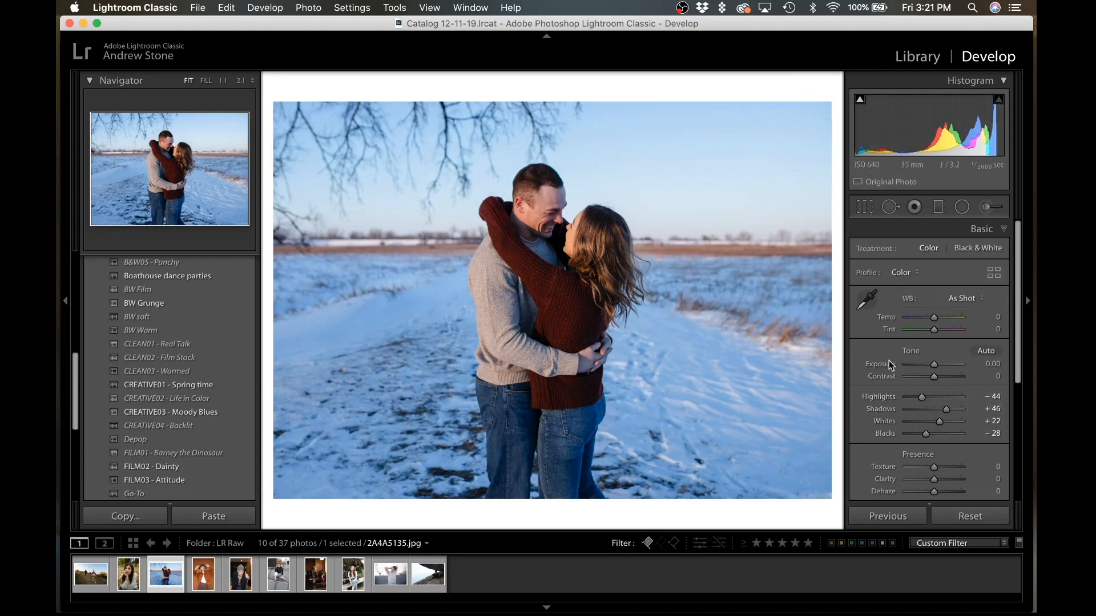
- Set the white balance Temp to +5 and Tint to −3, and compare the snow photo with its original
{"action": "key", "text": "equal"}
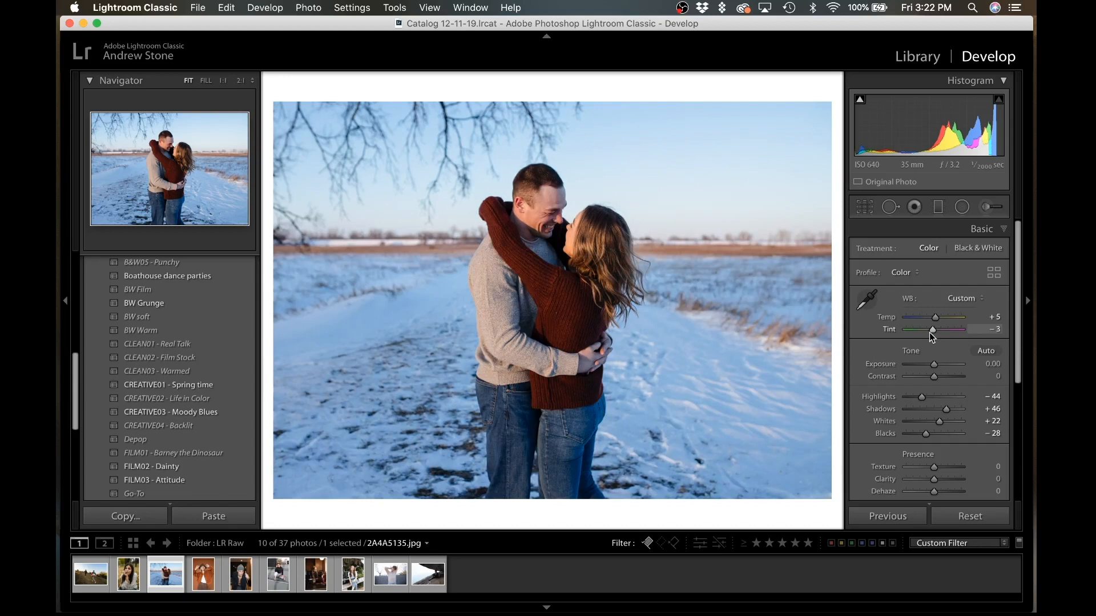
{"action": "key", "text": "backslash"}
{"action": "key", "text": "backslash"}
- Set both the Red and Orange Hue to +6 in the HSL adjustments of the snow photo
{"action": "scroll", "coordinate": [930, 320], "scroll_direction": "down", "scroll_amount": 4}
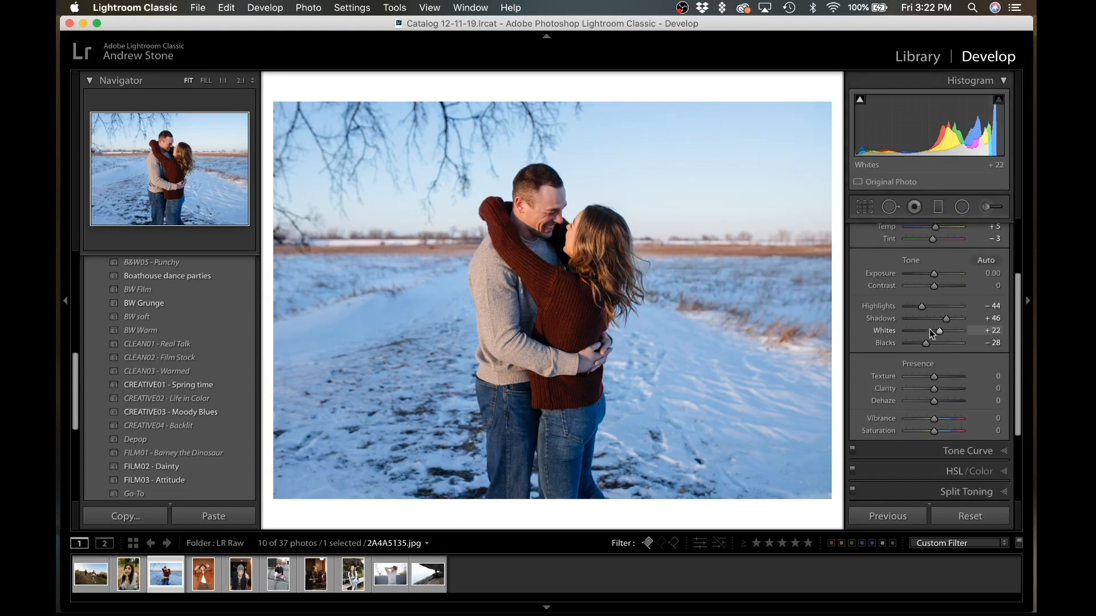
{"action": "scroll", "coordinate": [933, 300], "scroll_direction": "down", "scroll_amount": 2}
{"action": "left_click", "coordinate": [1003, 413]}
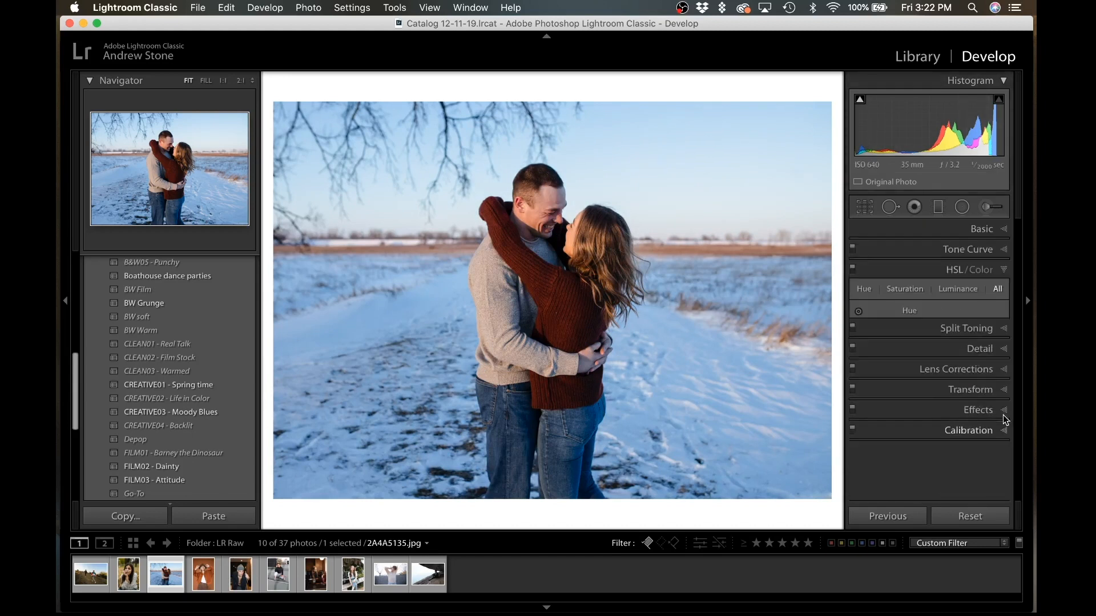
{"action": "scroll", "coordinate": [950, 402], "scroll_direction": "down", "scroll_amount": 3}
{"action": "scroll", "coordinate": [950, 402], "scroll_direction": "up", "scroll_amount": 2}
{"action": "scroll", "coordinate": [945, 243], "scroll_direction": "up", "scroll_amount": 1}
{"action": "scroll", "coordinate": [946, 243], "scroll_direction": "up", "scroll_amount": 1}
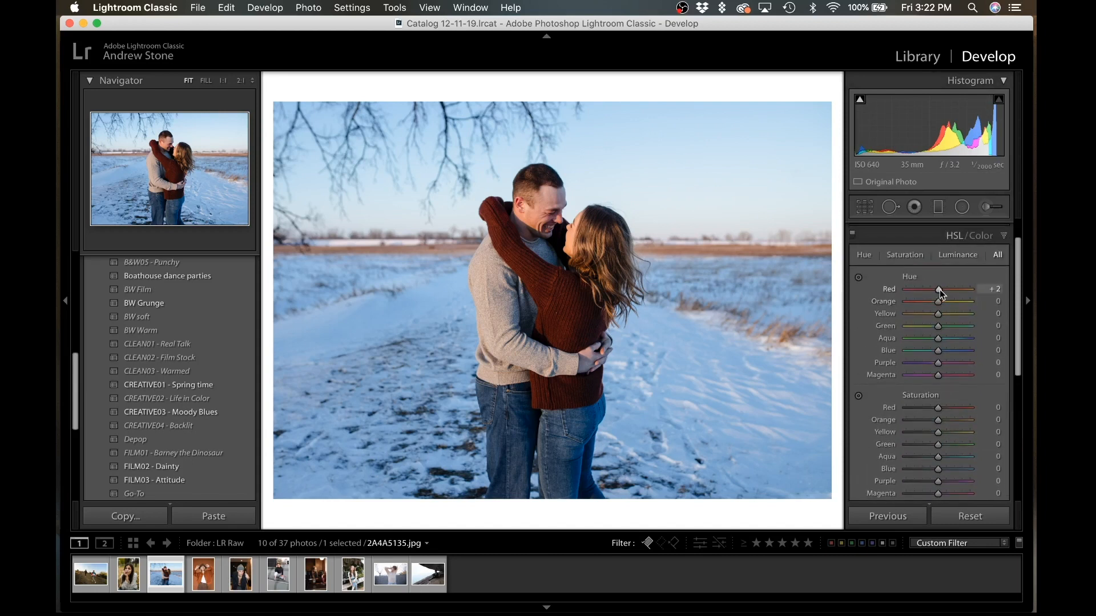
{"action": "left_click_drag", "start_coordinate": [940, 290], "coordinate": [942, 289]}
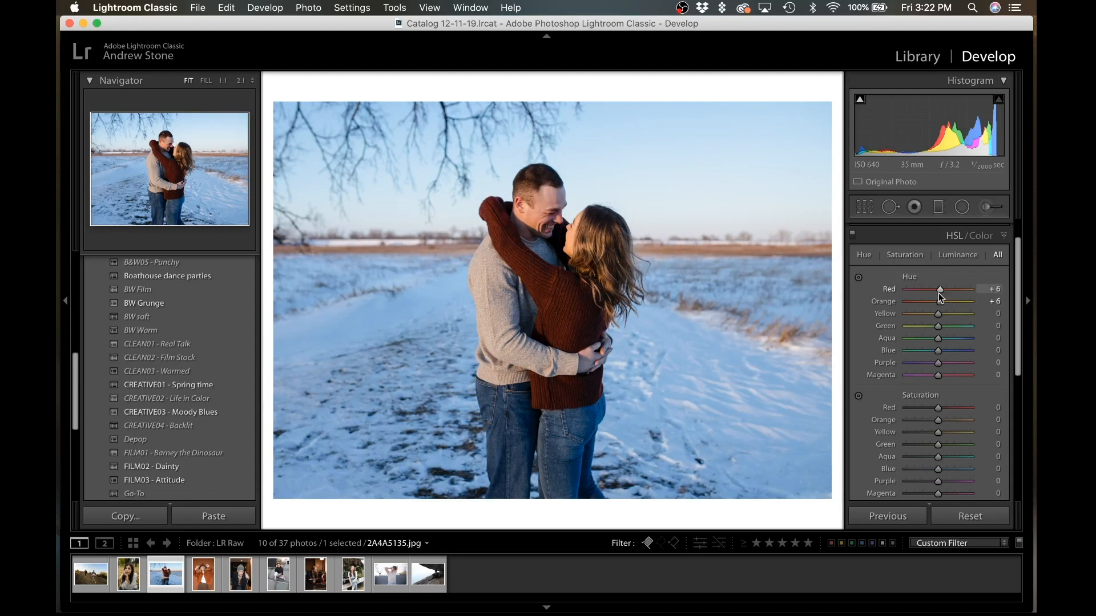
{"action": "scroll", "coordinate": [939, 342], "scroll_direction": "down", "scroll_amount": 5}
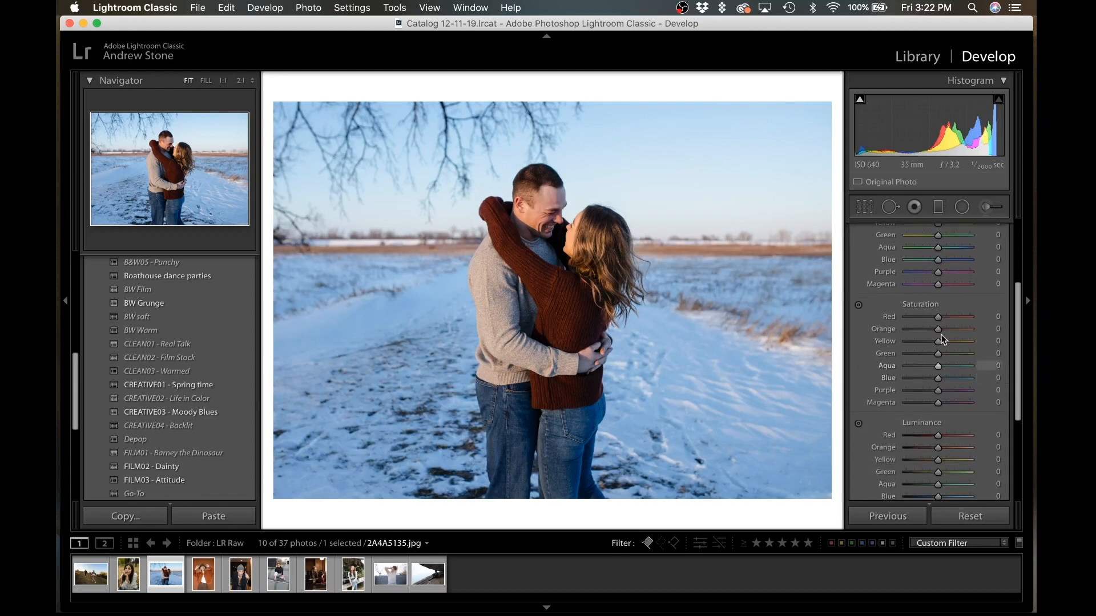
- Set the HSL Saturation to +7 for Red, +9 for Orange and +27 for Yellow
{"action": "left_click_drag", "start_coordinate": [938, 317], "coordinate": [943, 332]}
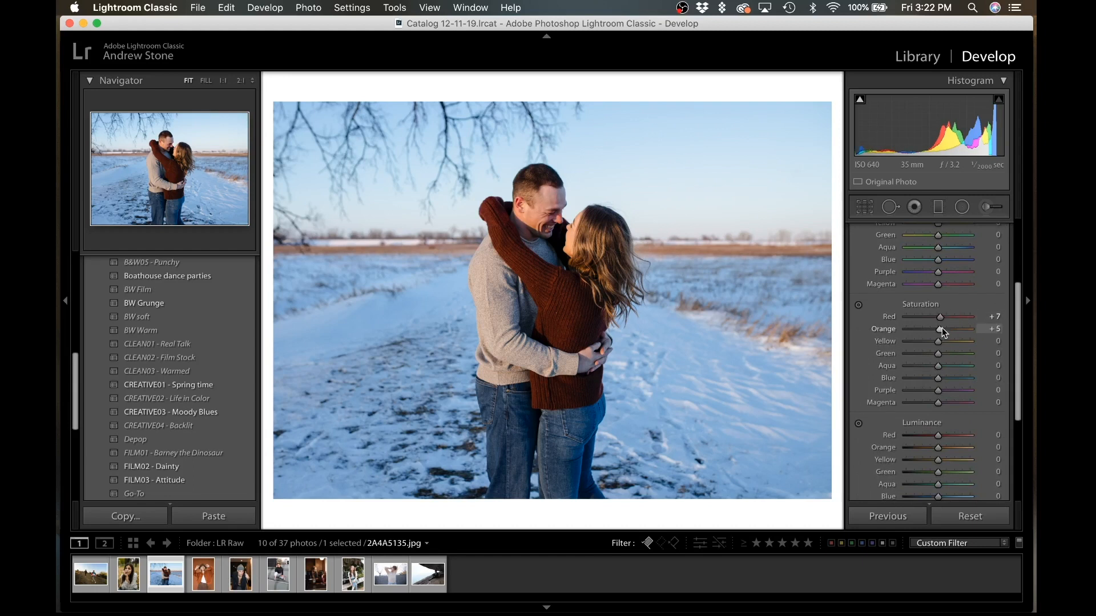
{"action": "scroll", "coordinate": [943, 330], "scroll_direction": "down", "scroll_amount": 2}
{"action": "mouse_move", "coordinate": [938, 306]}
{"action": "left_mouse_down"}
{"action": "mouse_move", "coordinate": [956, 307]}
{"action": "mouse_move", "coordinate": [827, 299]}
{"action": "mouse_move", "coordinate": [1005, 300]}
{"action": "mouse_move", "coordinate": [944, 297]}
{"action": "left_mouse_up"}
{"action": "left_click_drag", "start_coordinate": [938, 342], "coordinate": [985, 348]}
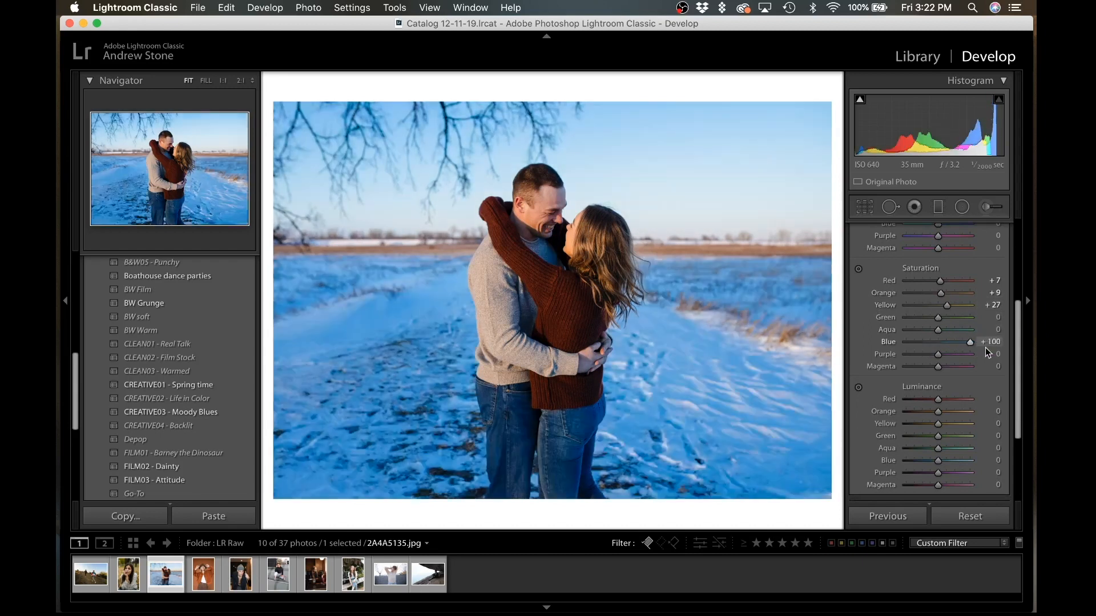
{"action": "key", "text": "super+z"}
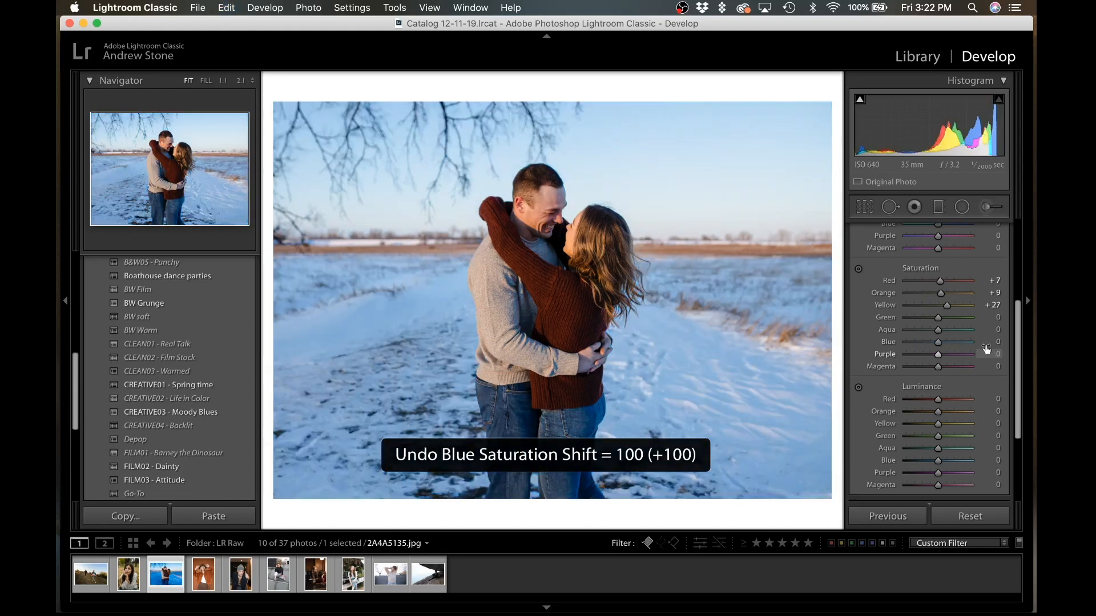
{"action": "scroll", "coordinate": [947, 475], "scroll_direction": "down", "scroll_amount": 1}
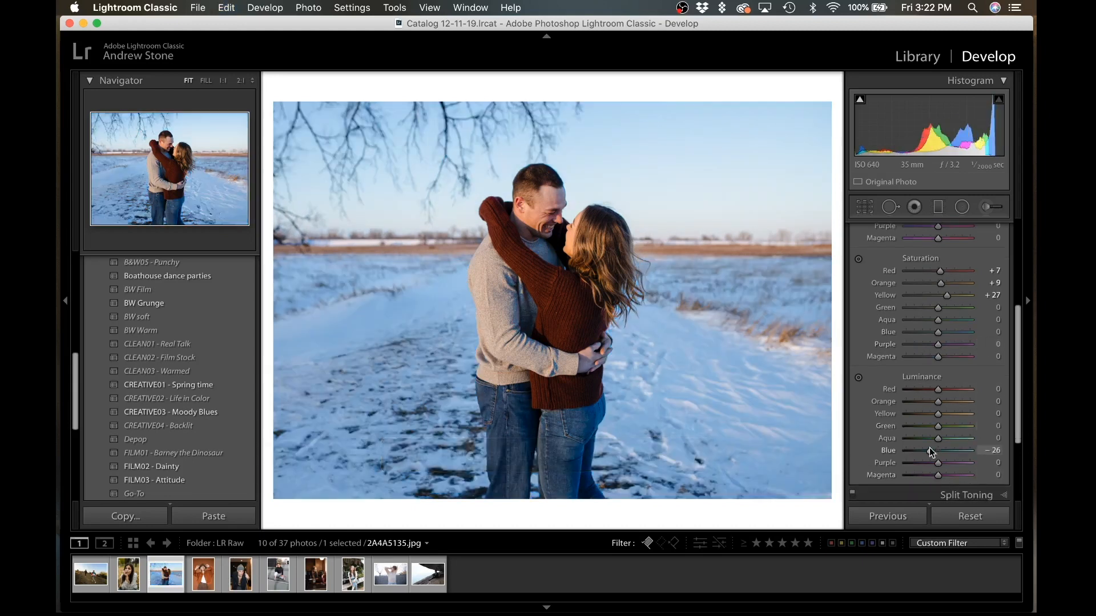
{"action": "left_click", "coordinate": [929, 449]}
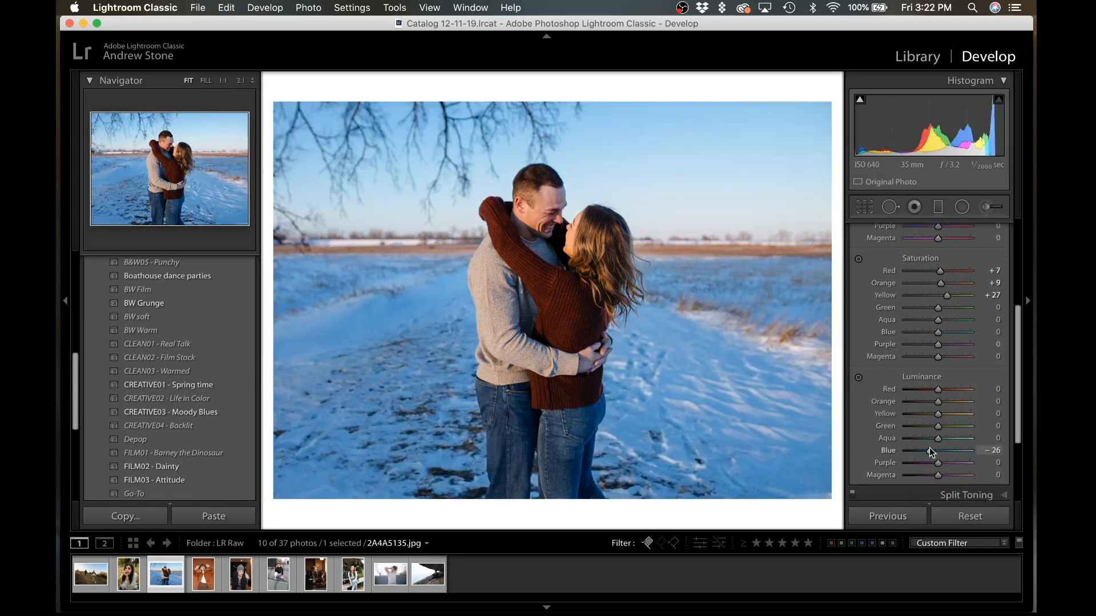
{"action": "left_click", "coordinate": [927, 333]}
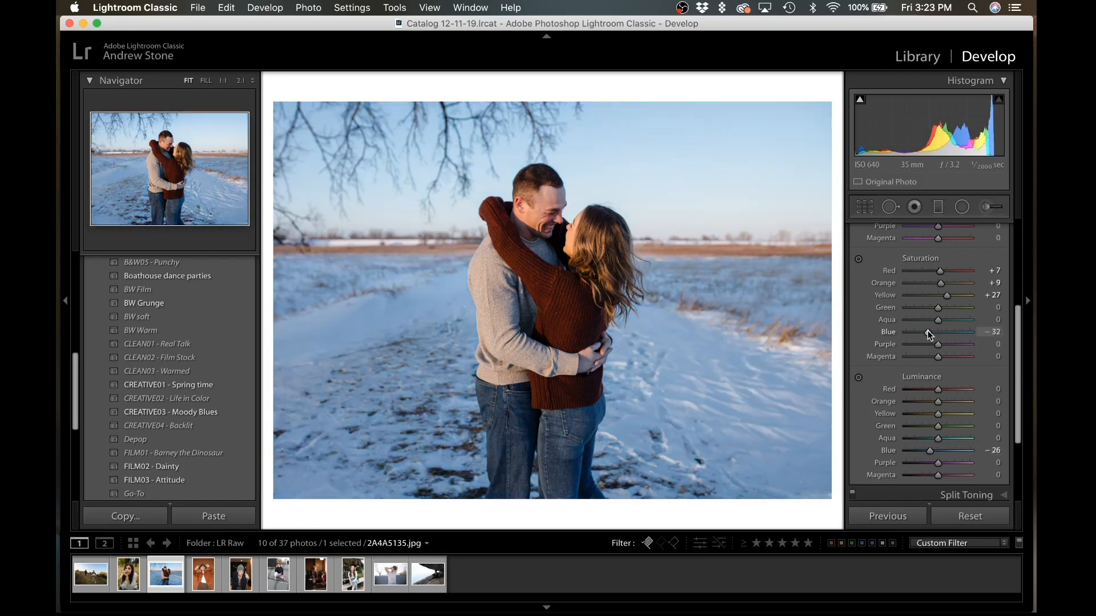
{"action": "key", "text": "super+z"}
{"action": "key", "text": "super+z"}
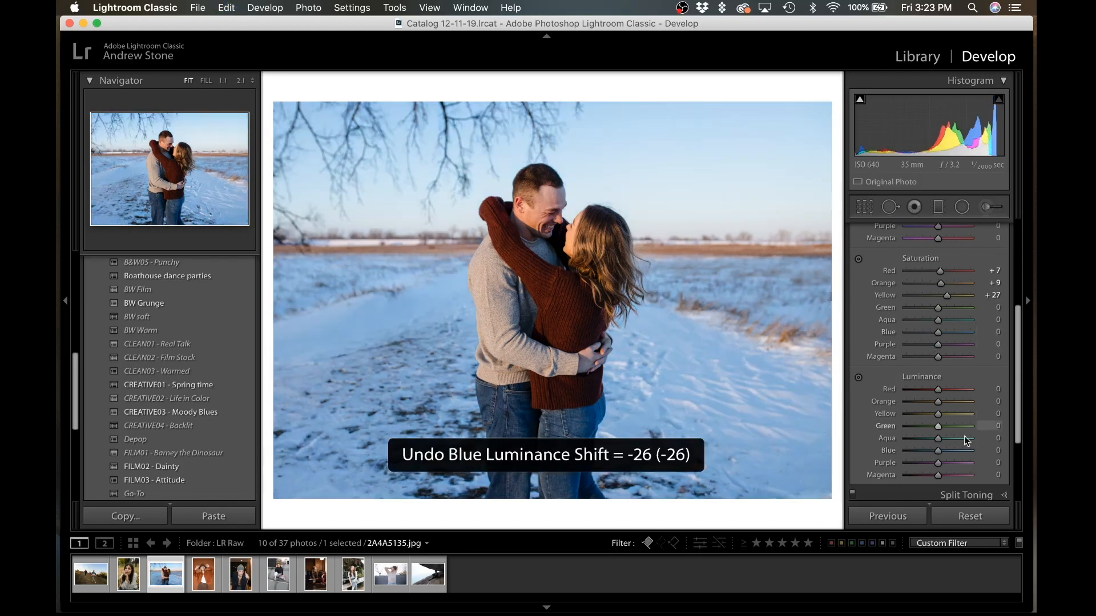
- Set the HSL Luminance to +9 for Red, +6 for Orange and +7 for Blue
{"action": "left_click_drag", "start_coordinate": [946, 450], "coordinate": [940, 454]}
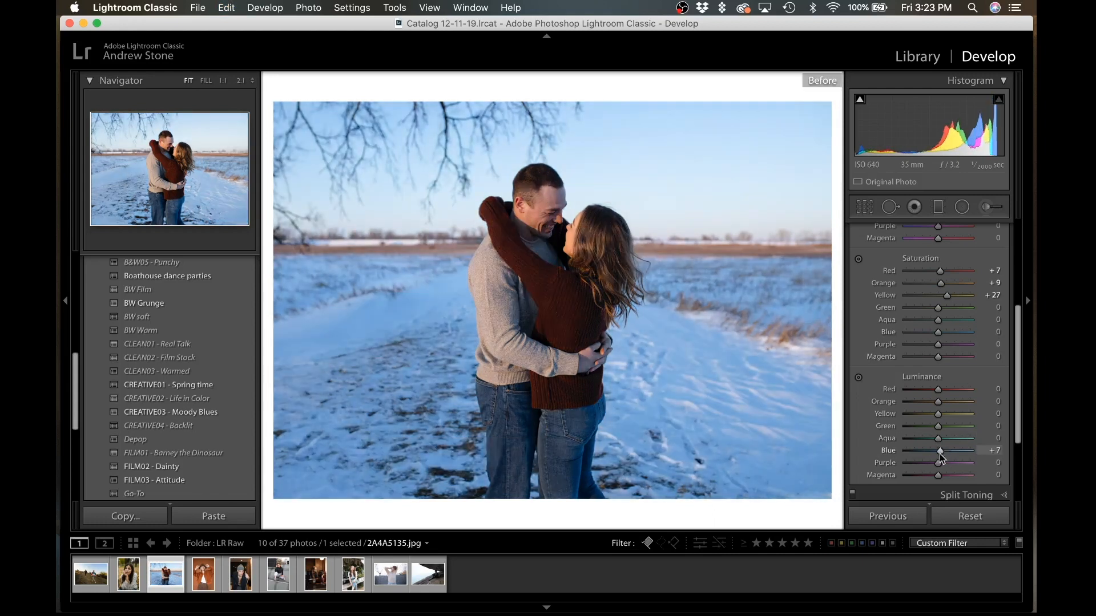
{"action": "scroll", "coordinate": [933, 423], "scroll_direction": "down", "scroll_amount": 1}
{"action": "left_click_drag", "start_coordinate": [938, 394], "coordinate": [942, 387]}
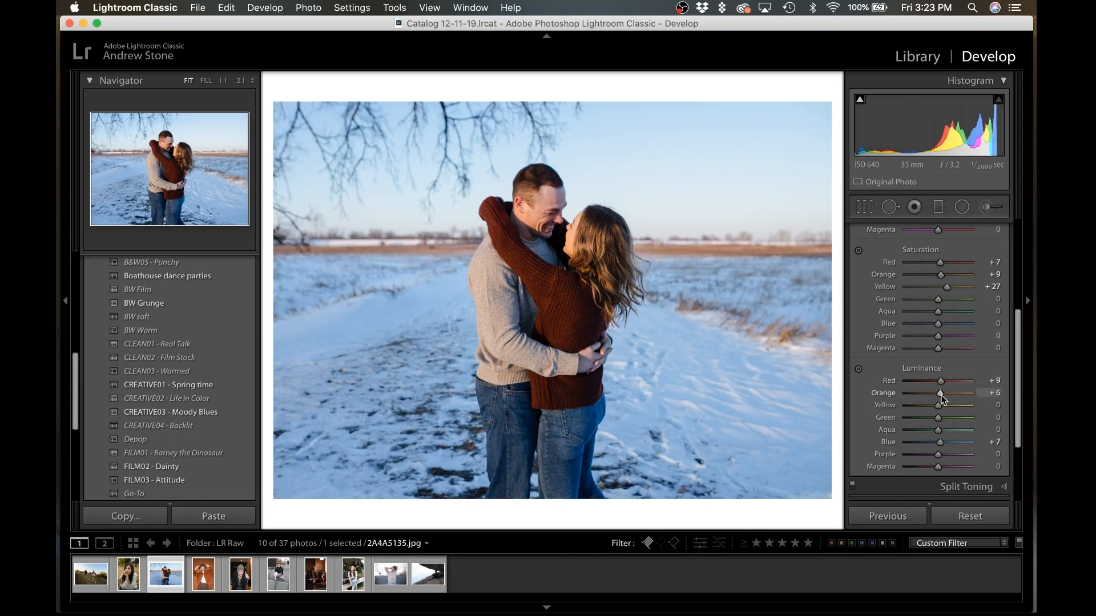
- Set the split toning Highlights to Hue 57 and Saturation 13, and the Shadows to Hue 0 and Saturation 6
{"action": "left_click", "coordinate": [965, 486]}
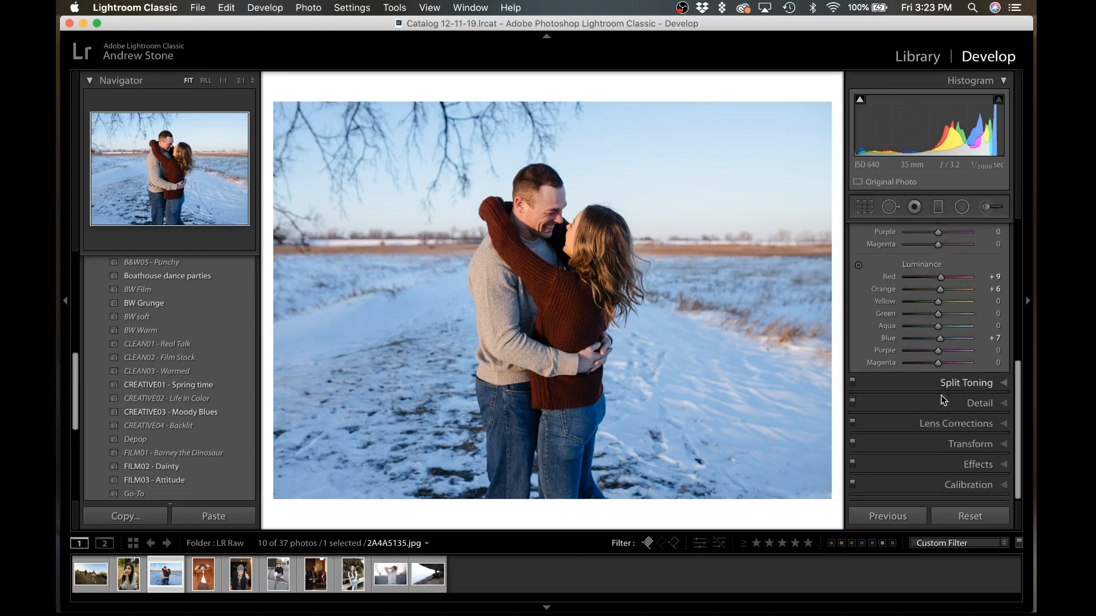
{"action": "mouse_move", "coordinate": [925, 388]}
{"action": "left_mouse_down"}
{"action": "mouse_move", "coordinate": [943, 389]}
{"action": "mouse_move", "coordinate": [914, 403]}
{"action": "left_mouse_up"}
{"action": "left_click_drag", "start_coordinate": [906, 323], "coordinate": [914, 336]}
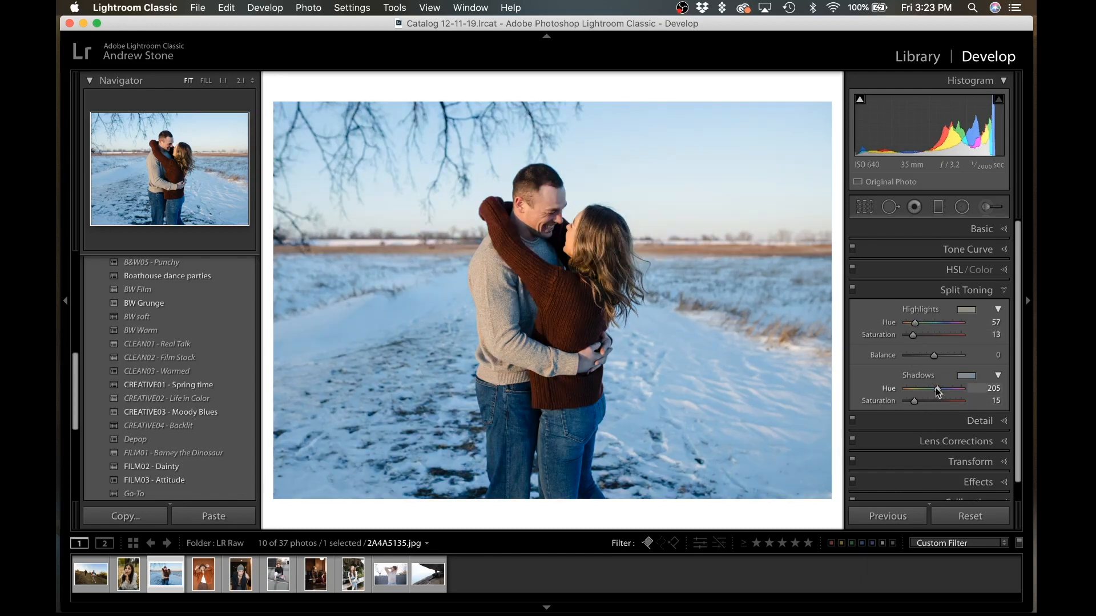
{"action": "left_click_drag", "start_coordinate": [943, 389], "coordinate": [956, 390]}
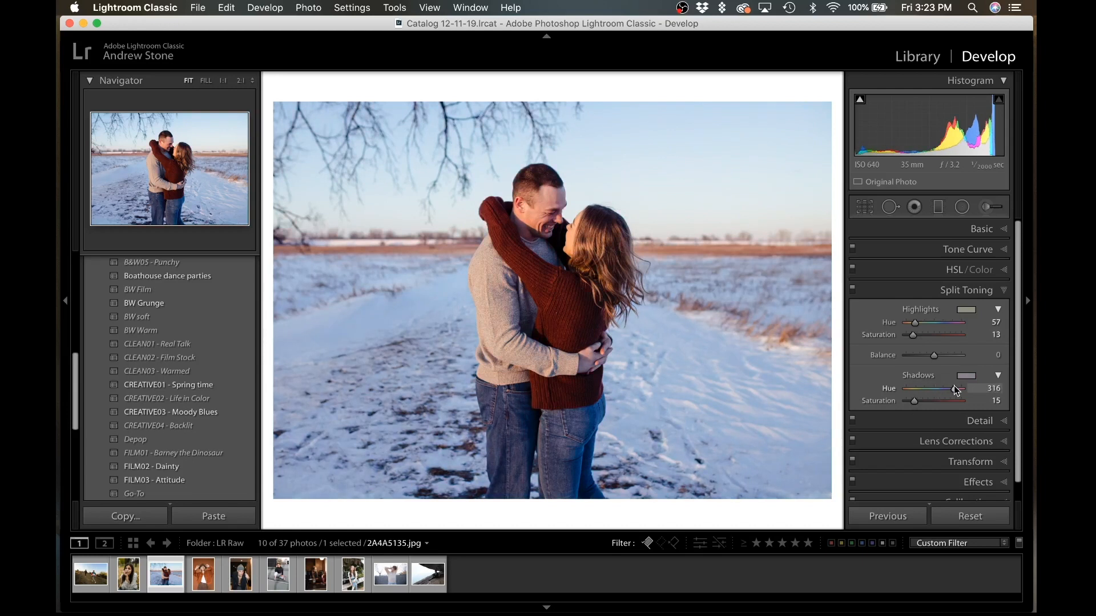
{"action": "left_click_drag", "start_coordinate": [956, 390], "coordinate": [977, 392]}
{"action": "mouse_move", "coordinate": [908, 389]}
{"action": "left_mouse_down"}
{"action": "mouse_move", "coordinate": [879, 389]}
{"action": "mouse_move", "coordinate": [909, 403]}
{"action": "left_mouse_up"}
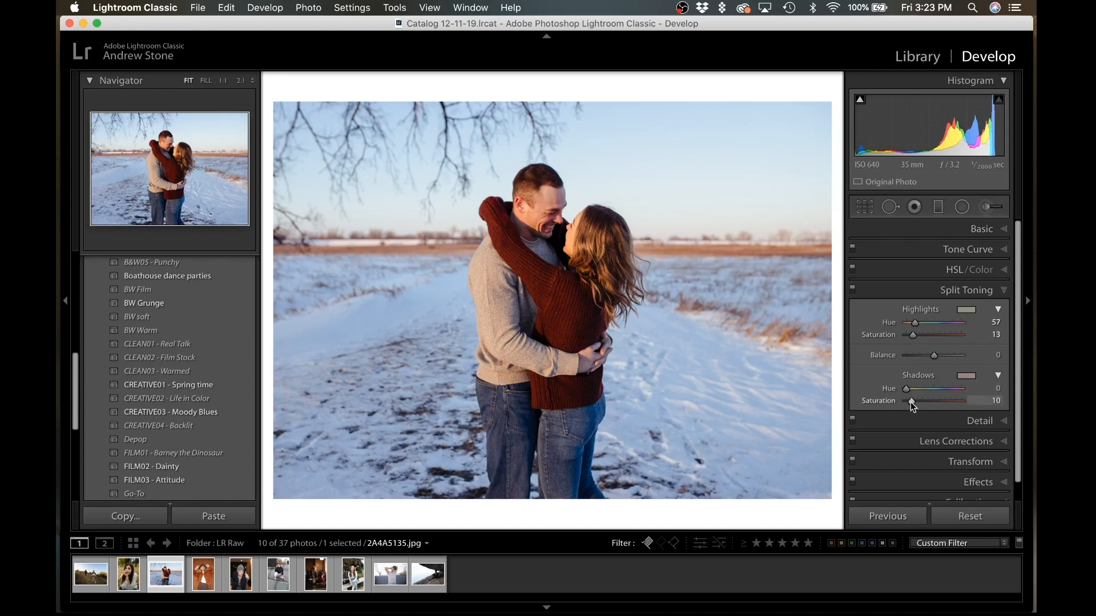
{"action": "left_click_drag", "start_coordinate": [908, 401], "coordinate": [907, 402]}
- Set the split toning Highlights to Hue 74 and Saturation 15, and preview the photo full screen
{"action": "left_click_drag", "start_coordinate": [917, 323], "coordinate": [919, 323]}
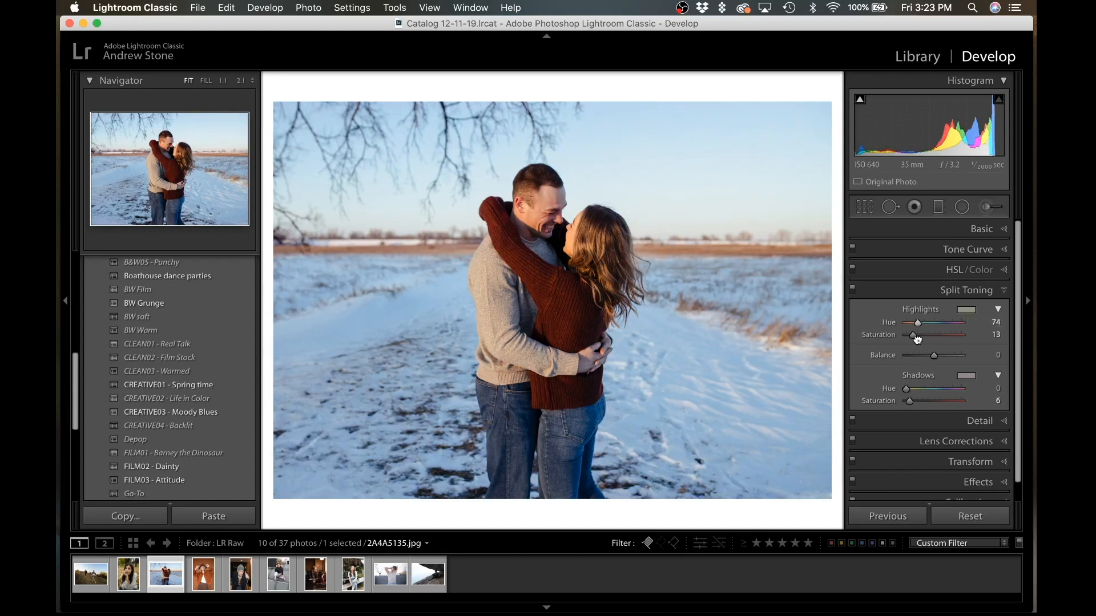
{"action": "left_click_drag", "start_coordinate": [917, 340], "coordinate": [916, 338]}
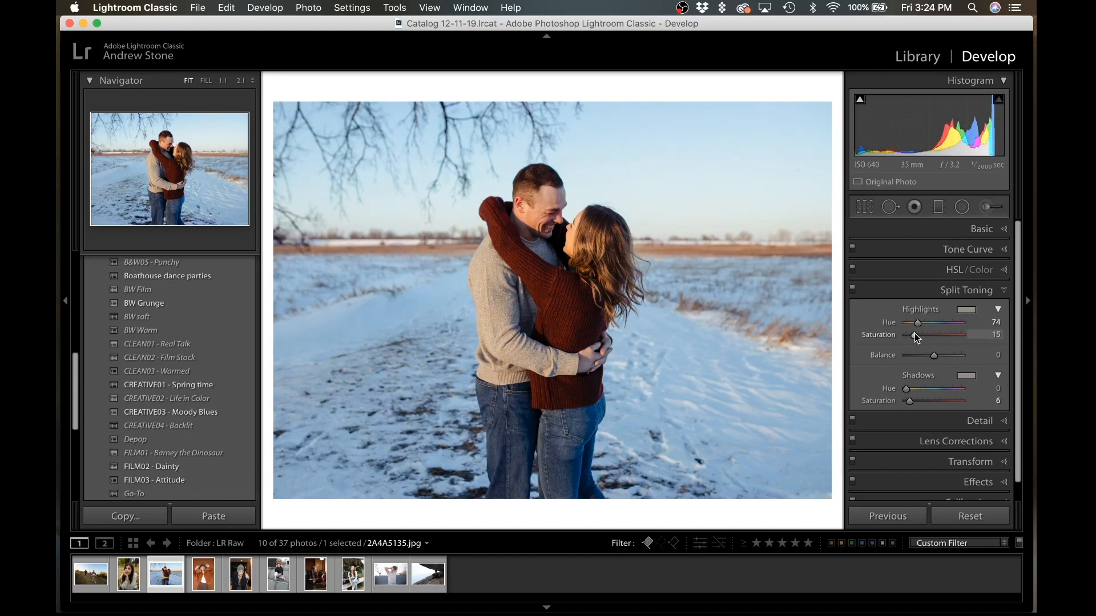
{"action": "key", "text": "f"}
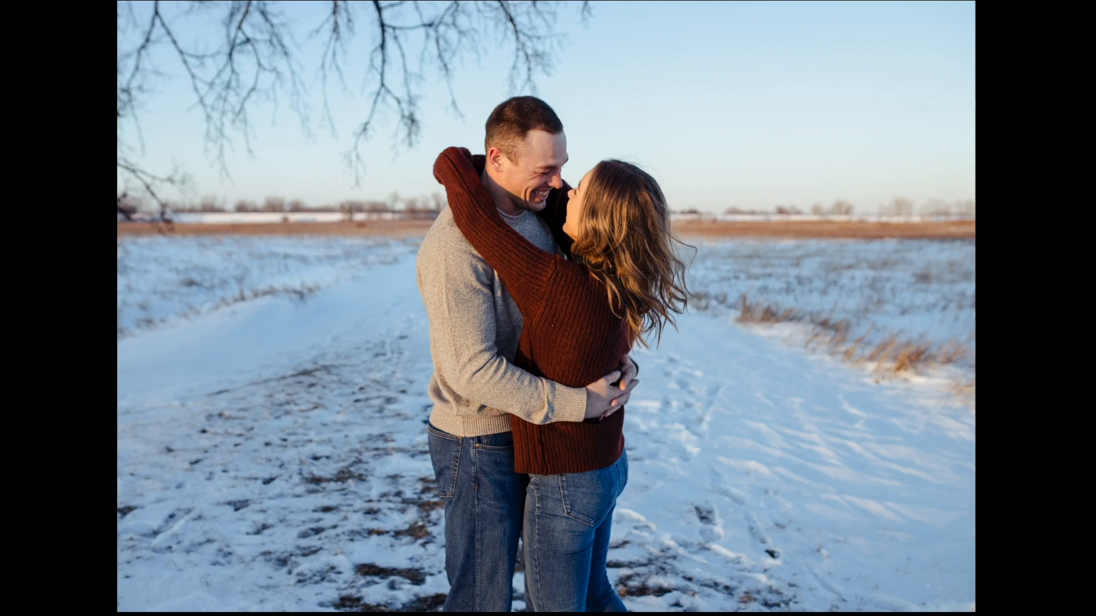
{"action": "key", "text": "f"}
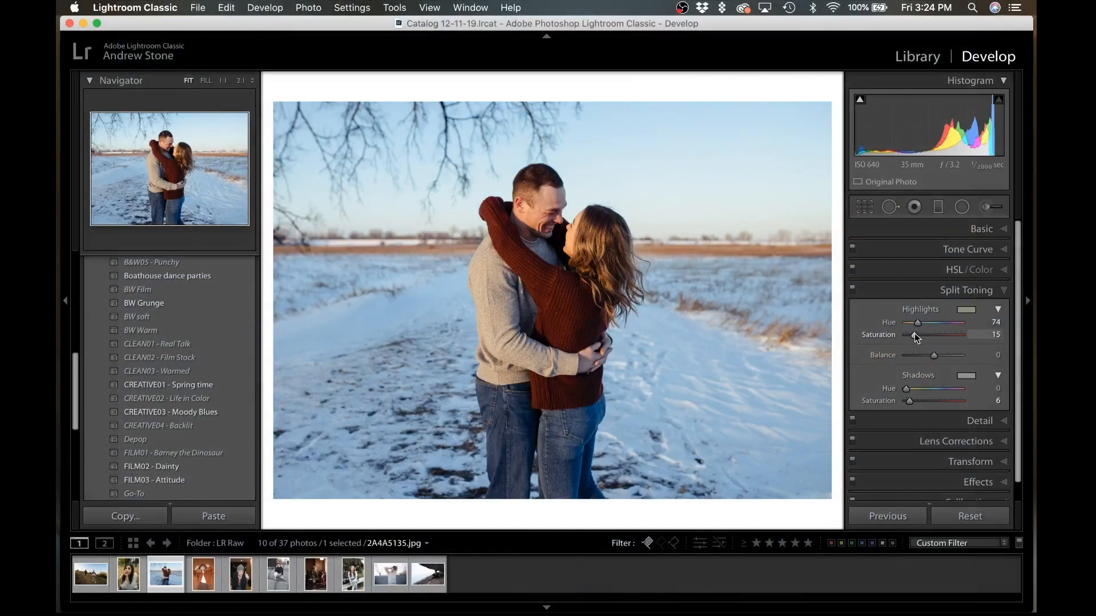
- Set split toning Highlights to Hue 58 and Saturation 12 and Shadows Saturation to 3, and compare the photo with its original
{"action": "left_click_drag", "start_coordinate": [906, 402], "coordinate": [908, 403]}
{"action": "left_click_drag", "start_coordinate": [917, 324], "coordinate": [912, 336]}
{"action": "key", "text": "backslash"}
{"action": "key", "text": "backslash"}
{"action": "key", "text": "backslash"}
{"action": "key", "text": "backslash"}
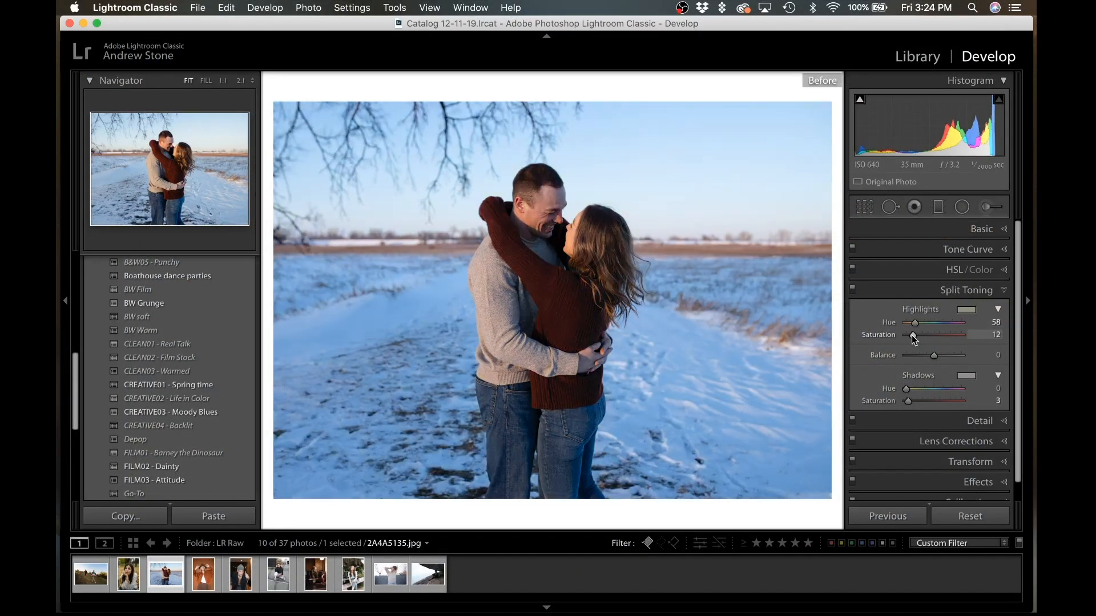
{"action": "key", "text": "backslash"}
{"action": "key", "text": "backslash"}
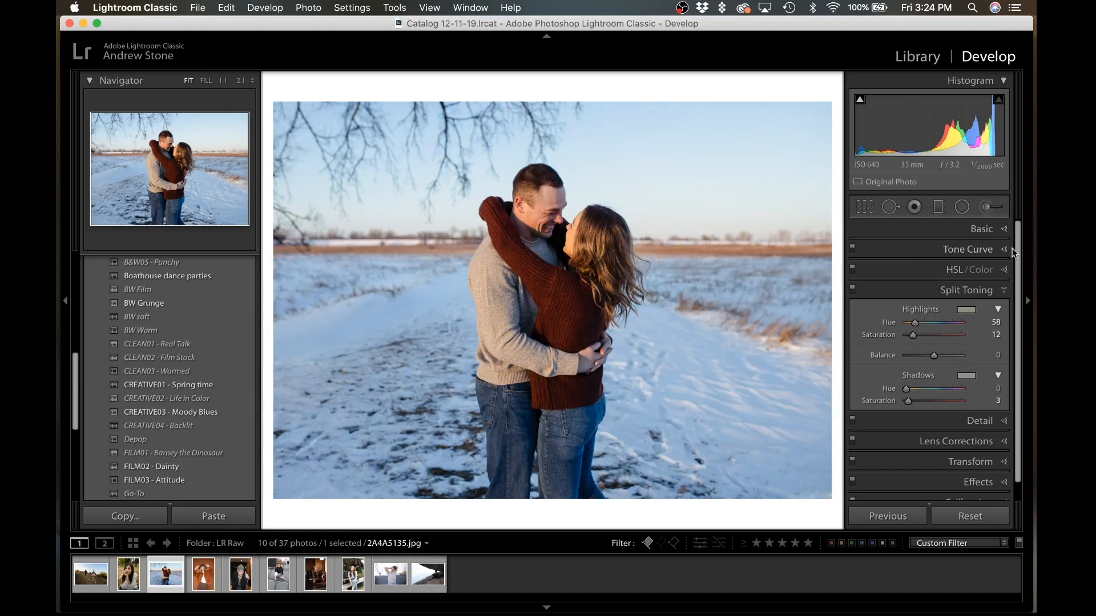
- Set the Blue Hue to −9 and the Purple Hue to +15 in the HSL adjustments, and undo the Magenta Hue change
{"action": "left_click", "coordinate": [1003, 269]}
{"action": "scroll", "coordinate": [913, 365], "scroll_direction": "down", "scroll_amount": 2}
{"action": "left_click_drag", "start_coordinate": [916, 309], "coordinate": [1024, 315]}
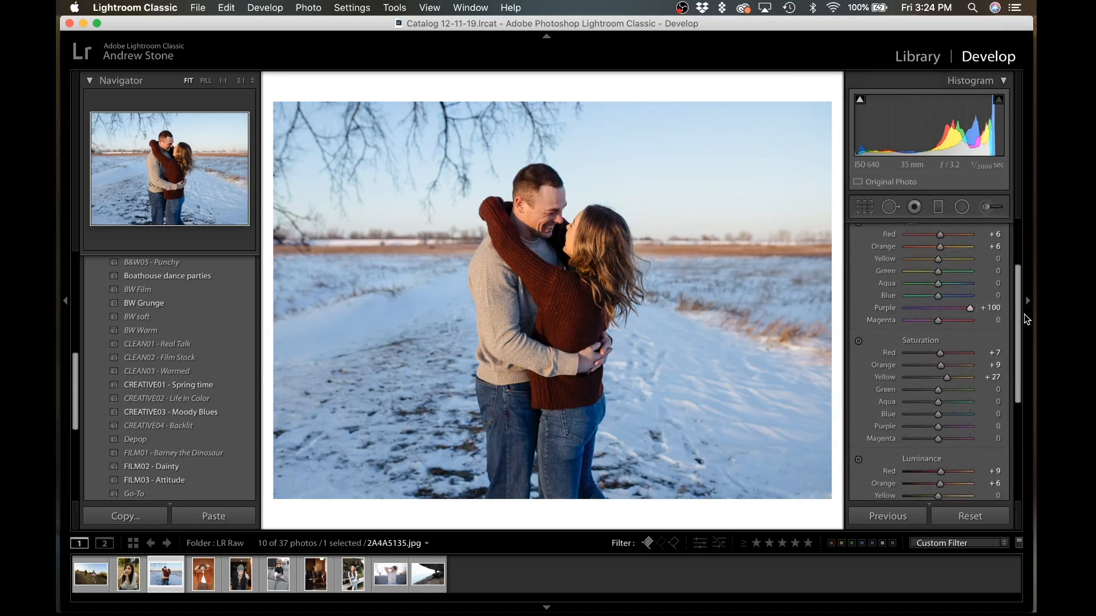
{"action": "key", "text": "super+z"}
{"action": "left_click_drag", "start_coordinate": [936, 296], "coordinate": [925, 297]}
{"action": "key", "text": "super+z"}
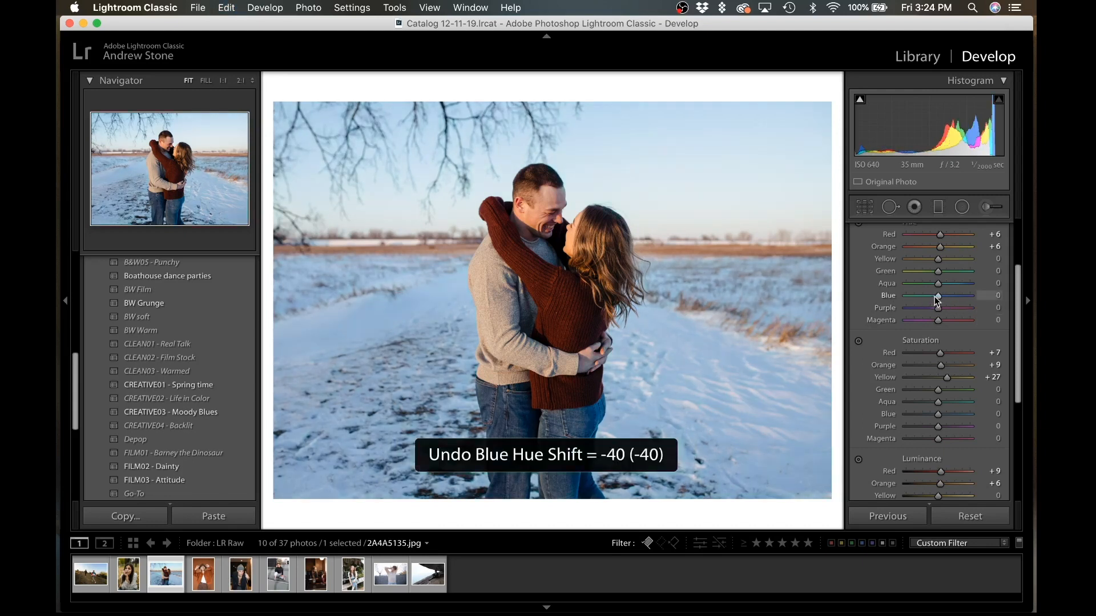
{"action": "left_click_drag", "start_coordinate": [936, 296], "coordinate": [972, 308]}
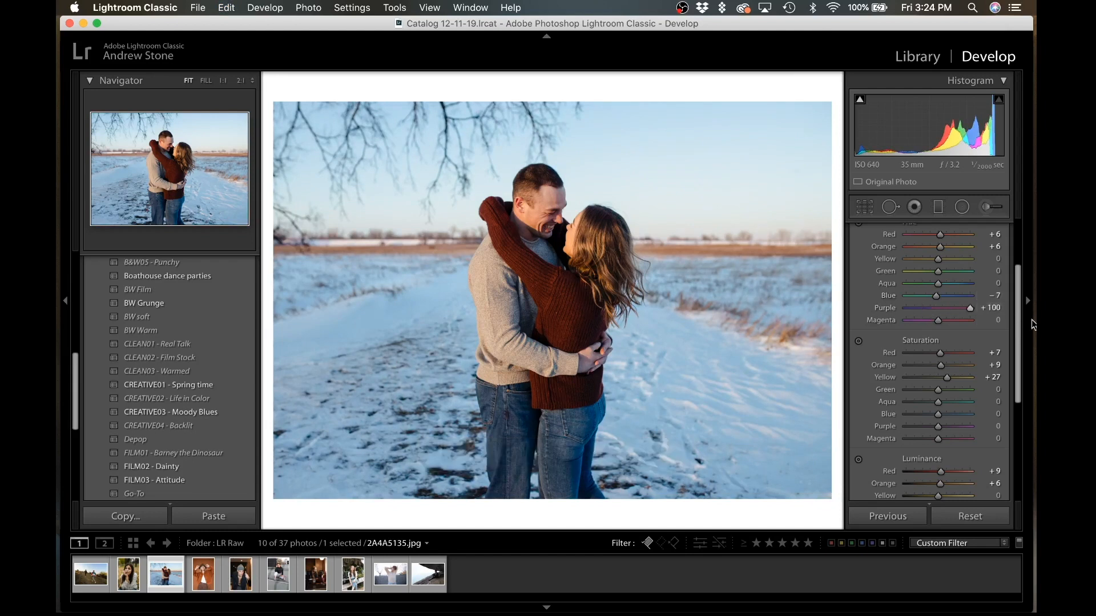
{"action": "key", "text": "super+z"}
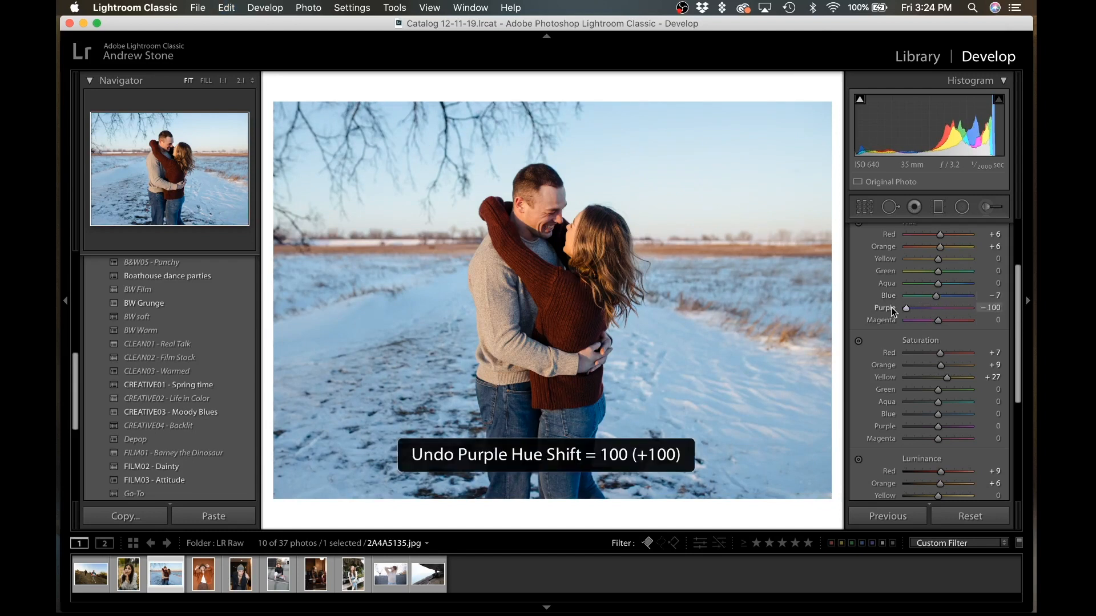
{"action": "left_click_drag", "start_coordinate": [970, 309], "coordinate": [936, 298]}
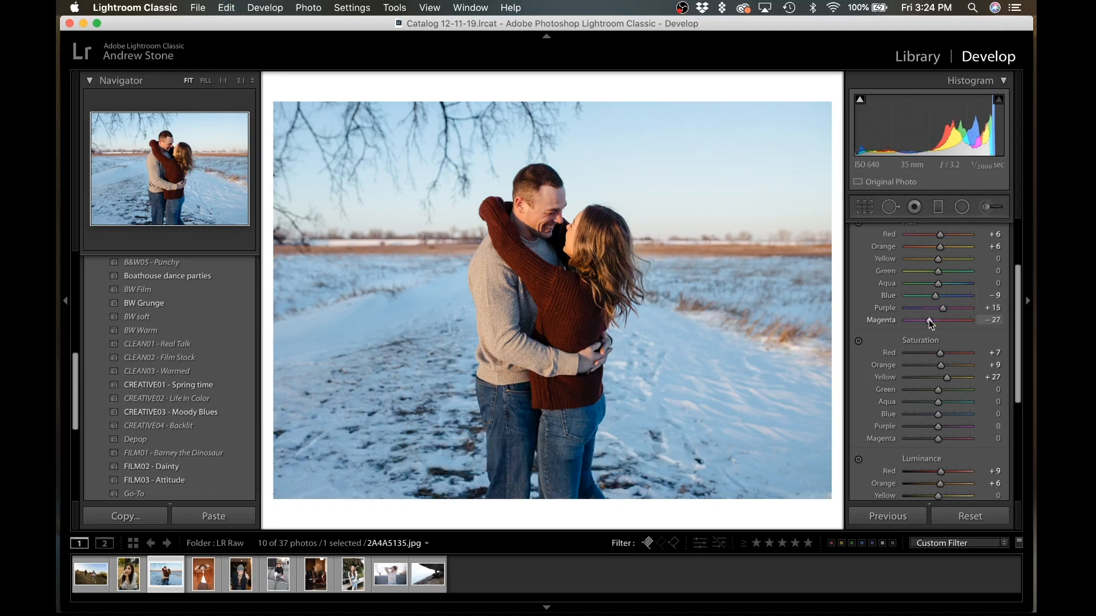
{"action": "key", "text": "super+z"}
- Set the Purple Luminance to +11 in the HSL adjustments
{"action": "scroll", "coordinate": [939, 405], "scroll_direction": "down", "scroll_amount": 5}
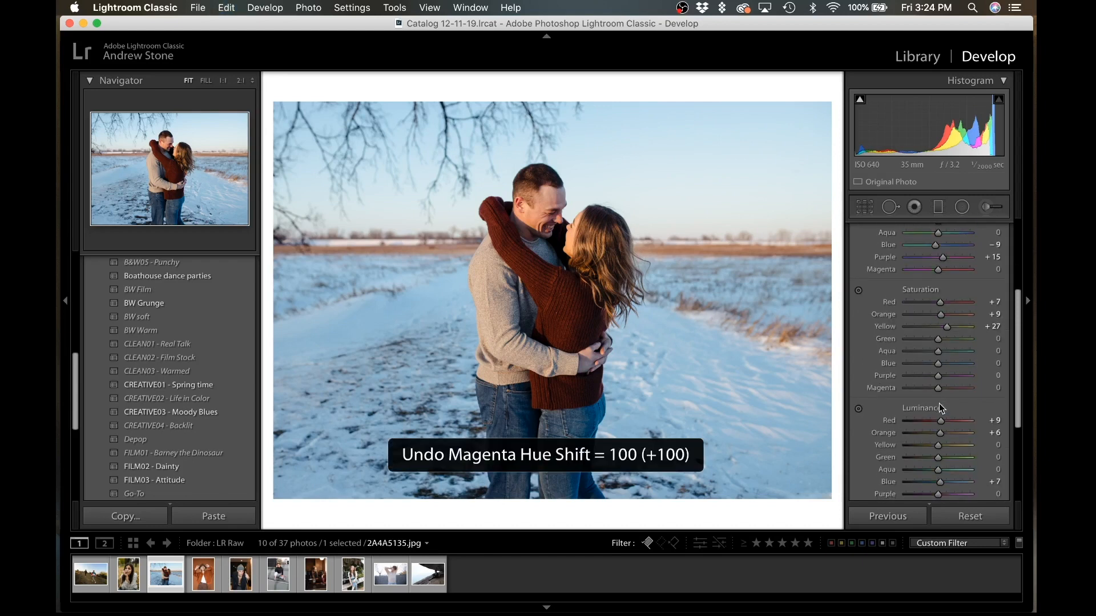
{"action": "mouse_move", "coordinate": [939, 402]}
{"action": "left_mouse_down"}
{"action": "mouse_move", "coordinate": [953, 396]}
{"action": "mouse_move", "coordinate": [905, 398]}
{"action": "mouse_move", "coordinate": [944, 398]}
{"action": "left_mouse_up"}
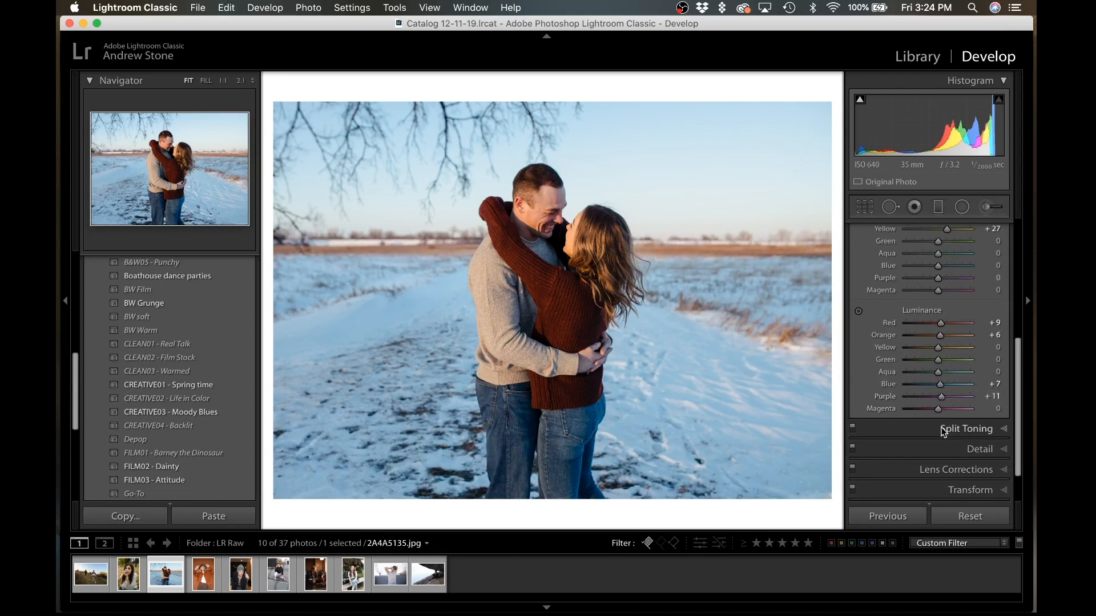
{"action": "scroll", "coordinate": [943, 430], "scroll_direction": "down", "scroll_amount": 2}
{"action": "scroll", "coordinate": [943, 439], "scroll_direction": "up", "scroll_amount": 10}
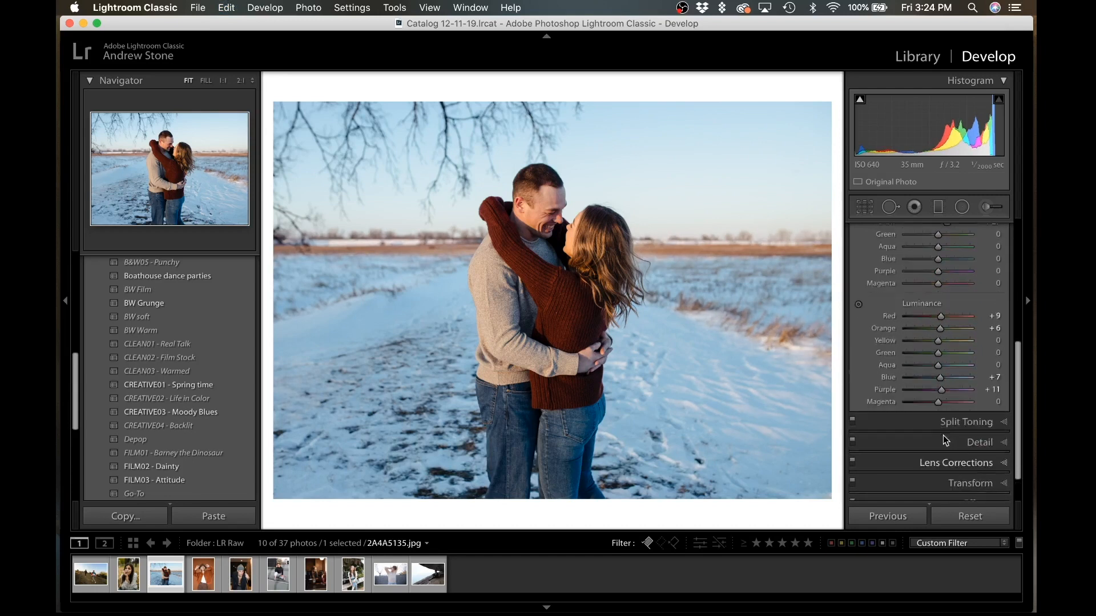
{"action": "left_click", "coordinate": [961, 208]}
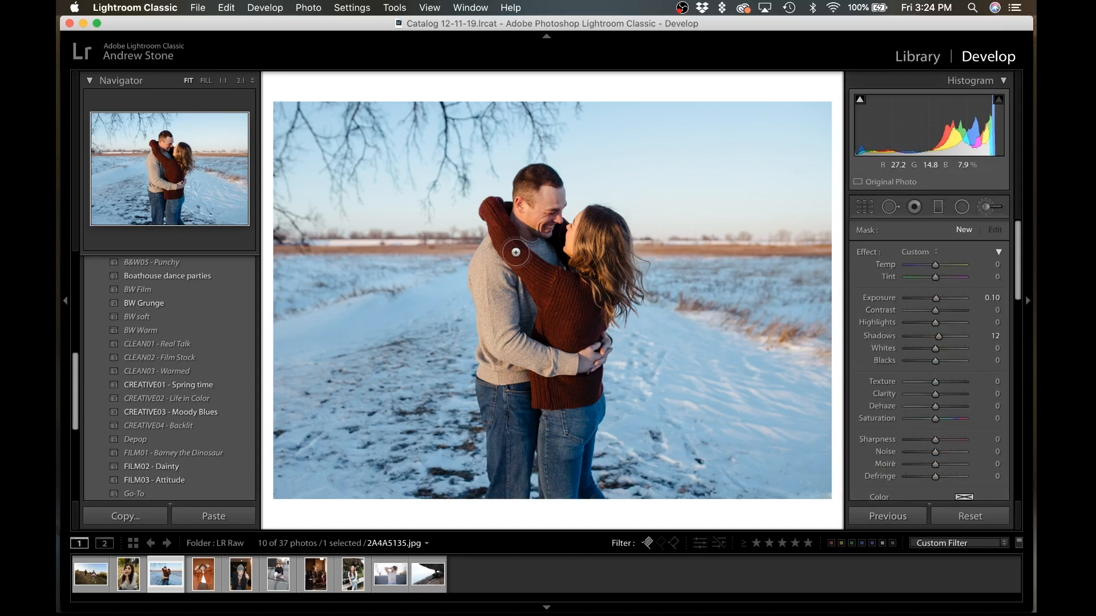
{"action": "key", "text": "k"}
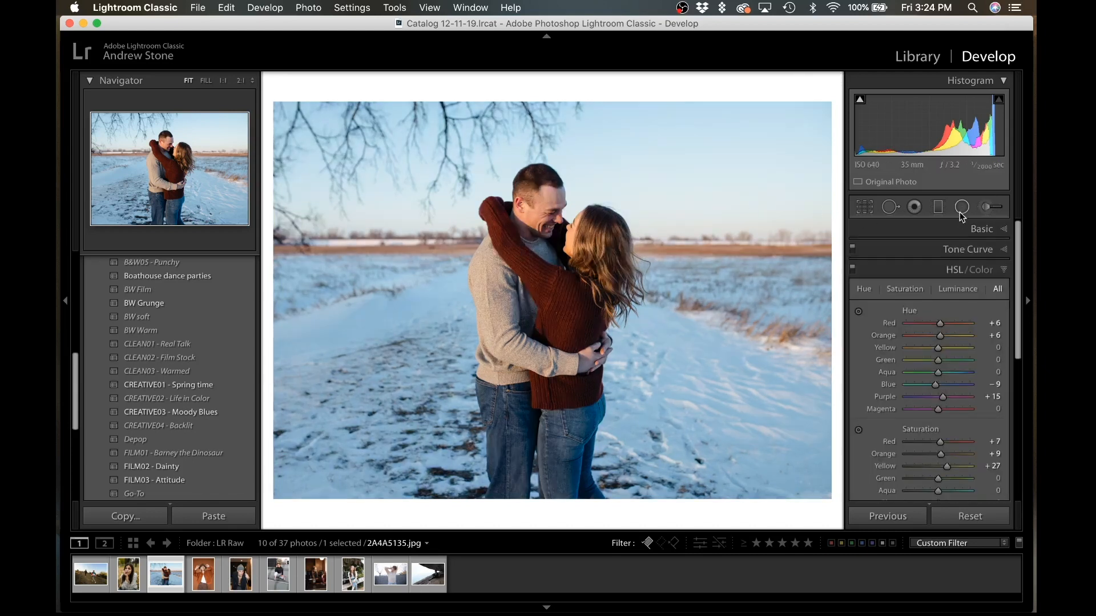
- Set Whites to +30 and Shadows to +51 in the basic adjustments
{"action": "left_click", "coordinate": [952, 230]}
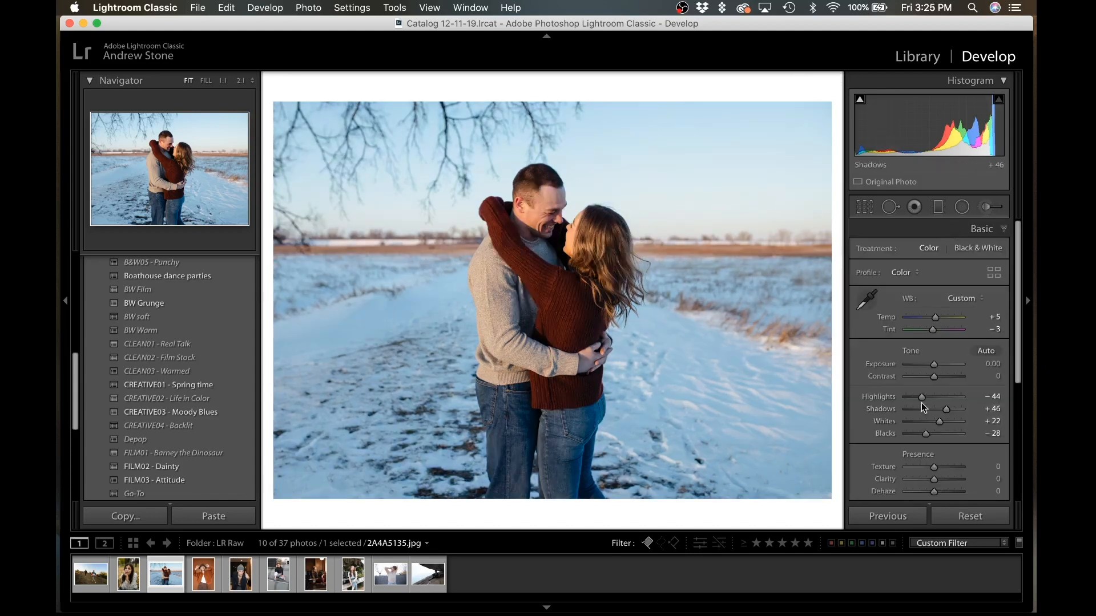
{"action": "left_click_drag", "start_coordinate": [939, 426], "coordinate": [942, 427]}
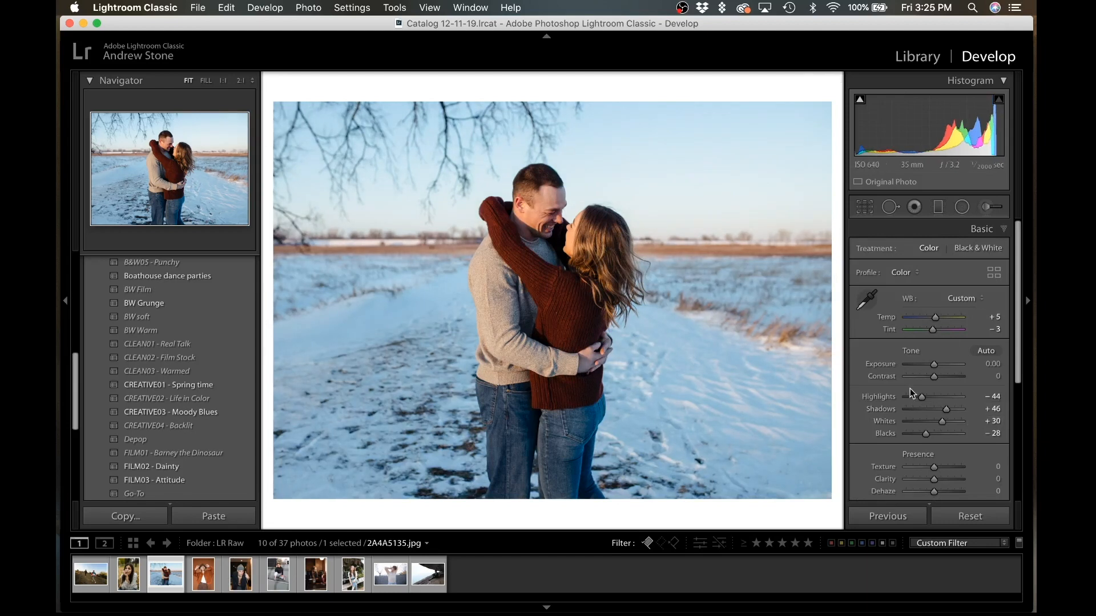
{"action": "left_click_drag", "start_coordinate": [947, 411], "coordinate": [948, 411]}
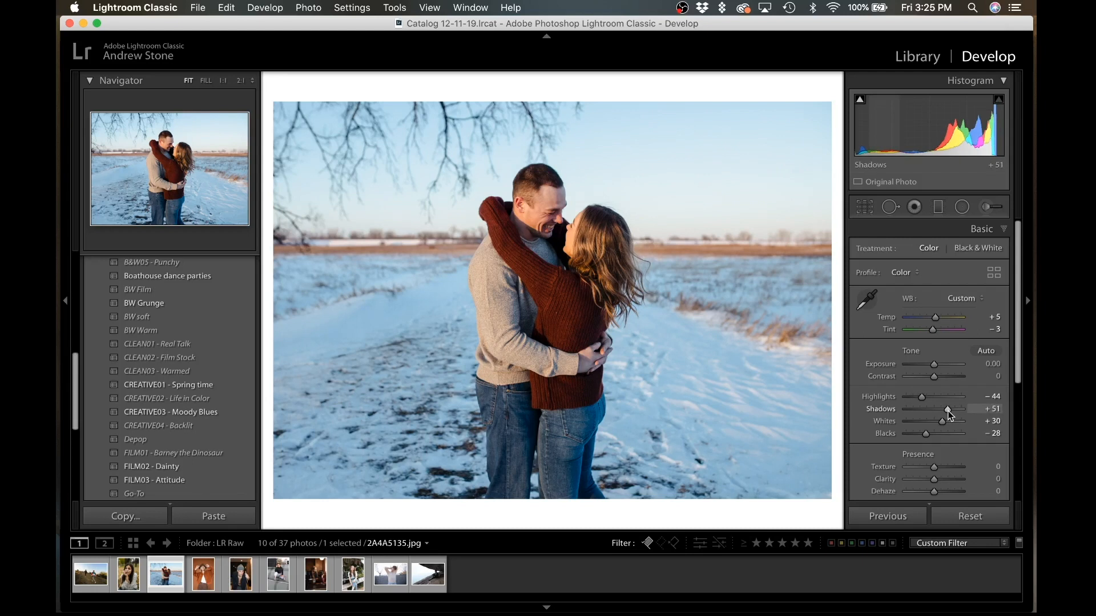
- Crop the snow photo slightly tighter from its top edge at the original aspect ratio and apply the crop
{"action": "left_click", "coordinate": [865, 206]}
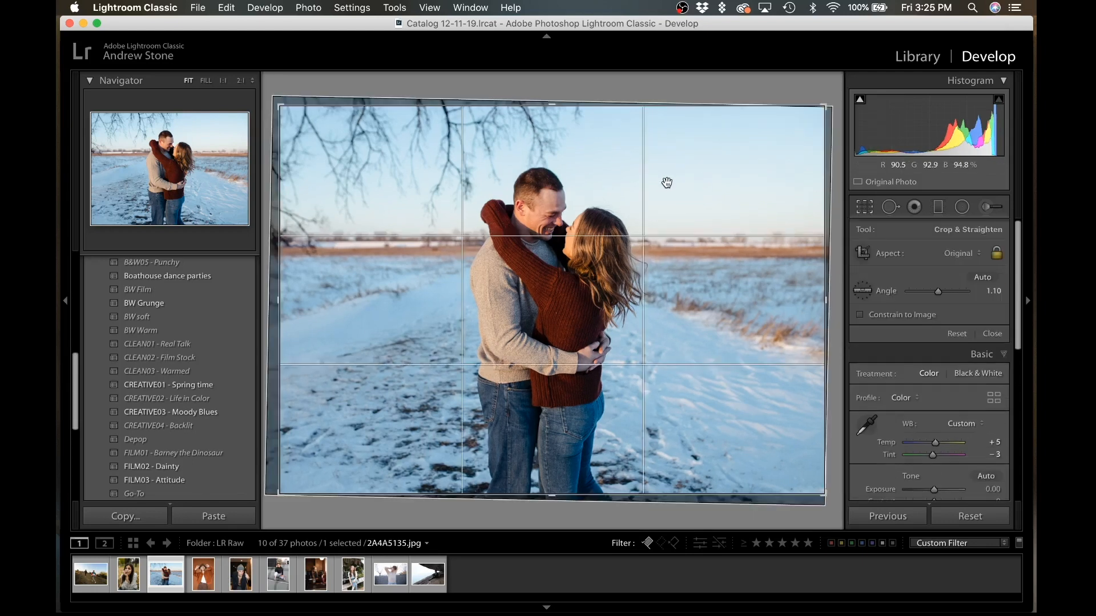
{"action": "left_click_drag", "start_coordinate": [569, 105], "coordinate": [569, 113]}
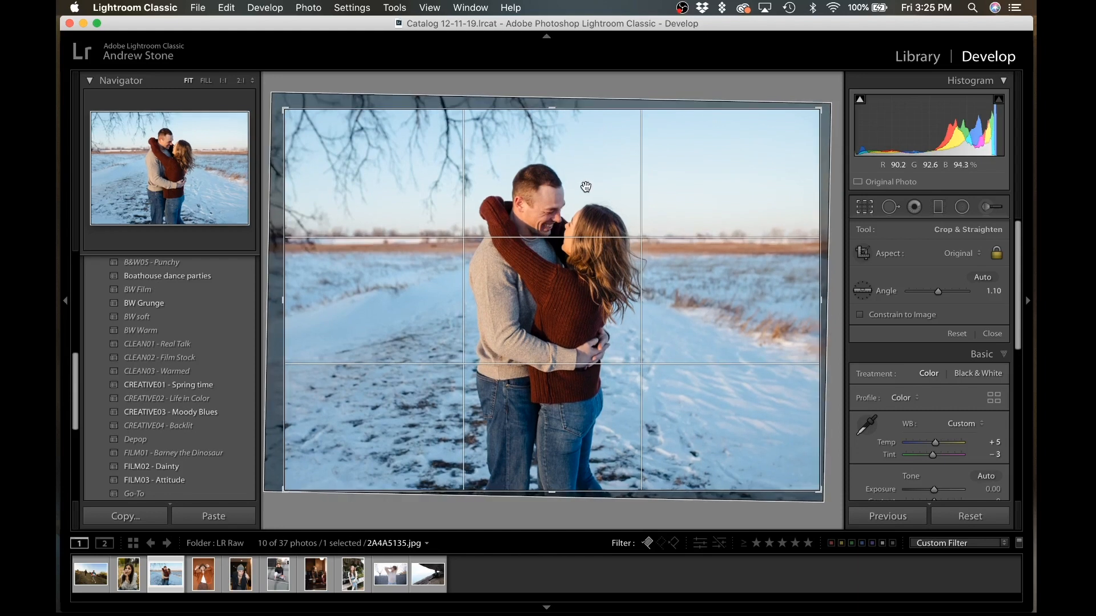
{"action": "key", "text": "Return"}
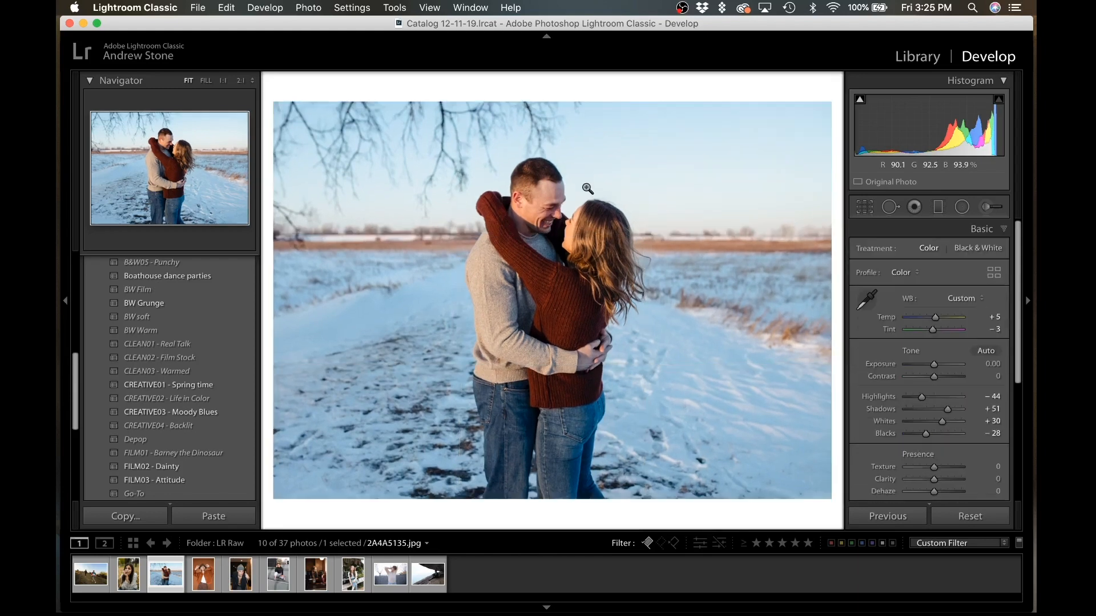
- Compare the snow photo with its unedited version and open the next photo, IMG_2981.CR2
{"action": "key", "text": "backslash"}
{"action": "key", "text": "backslash"}
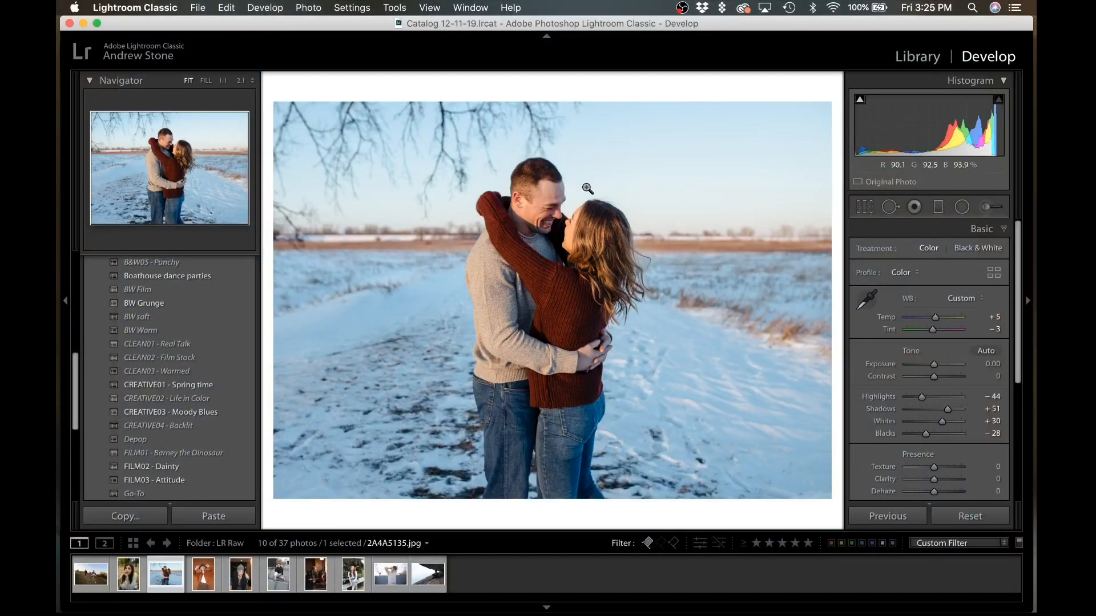
{"action": "key", "text": "Right"}
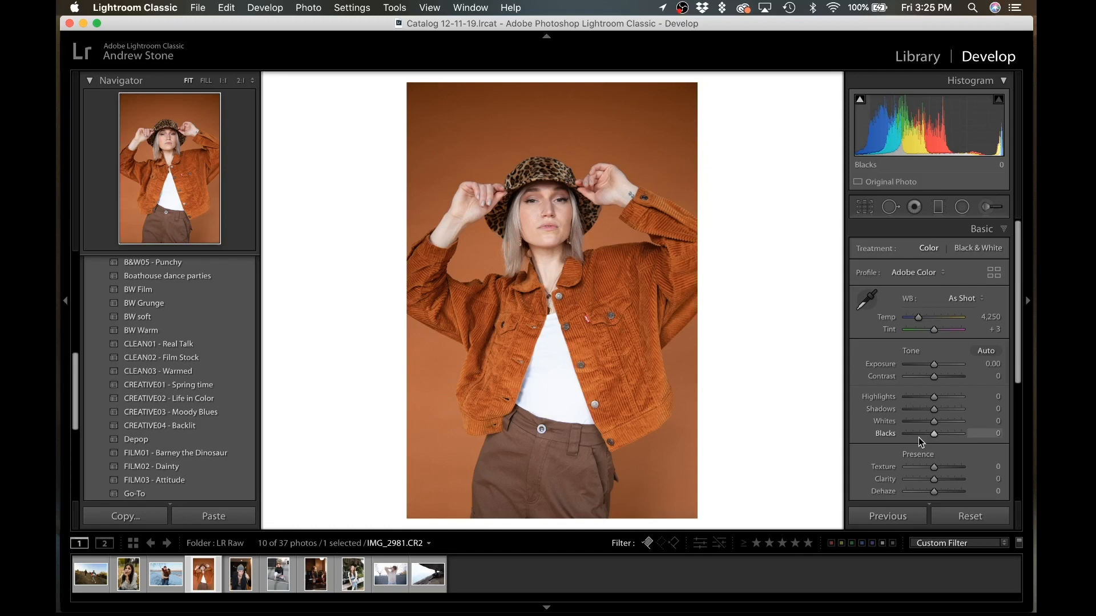
- Add shadow, midtone and highlight points to the RGB tone curve and pull the shadow point slightly down
{"action": "scroll", "coordinate": [915, 434], "scroll_direction": "down", "scroll_amount": 1}
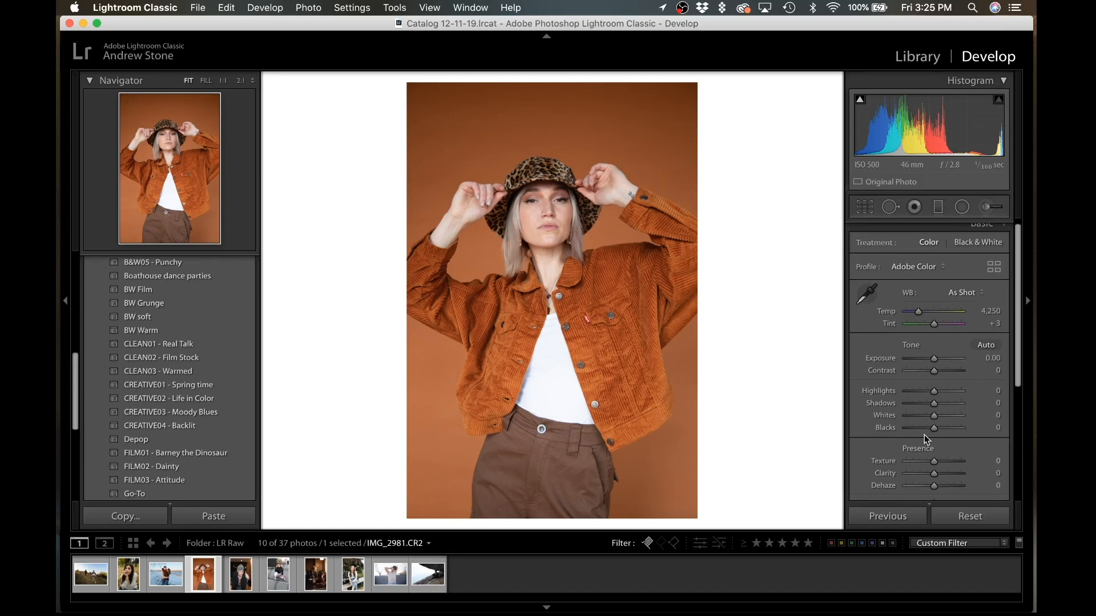
{"action": "scroll", "coordinate": [921, 418], "scroll_direction": "down", "scroll_amount": 5}
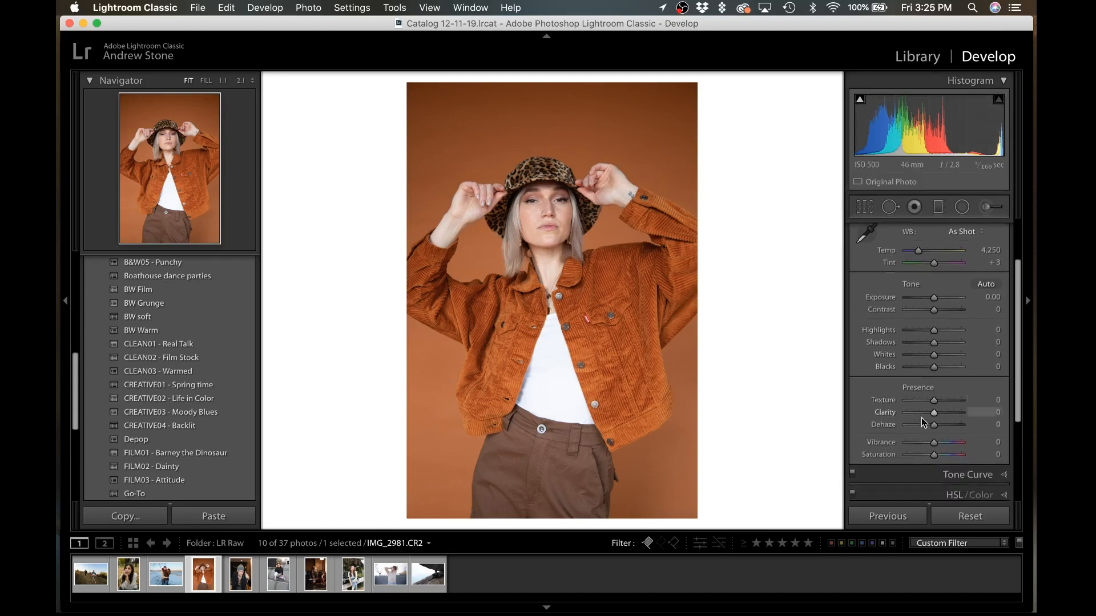
{"action": "scroll", "coordinate": [921, 418], "scroll_direction": "down", "scroll_amount": 4}
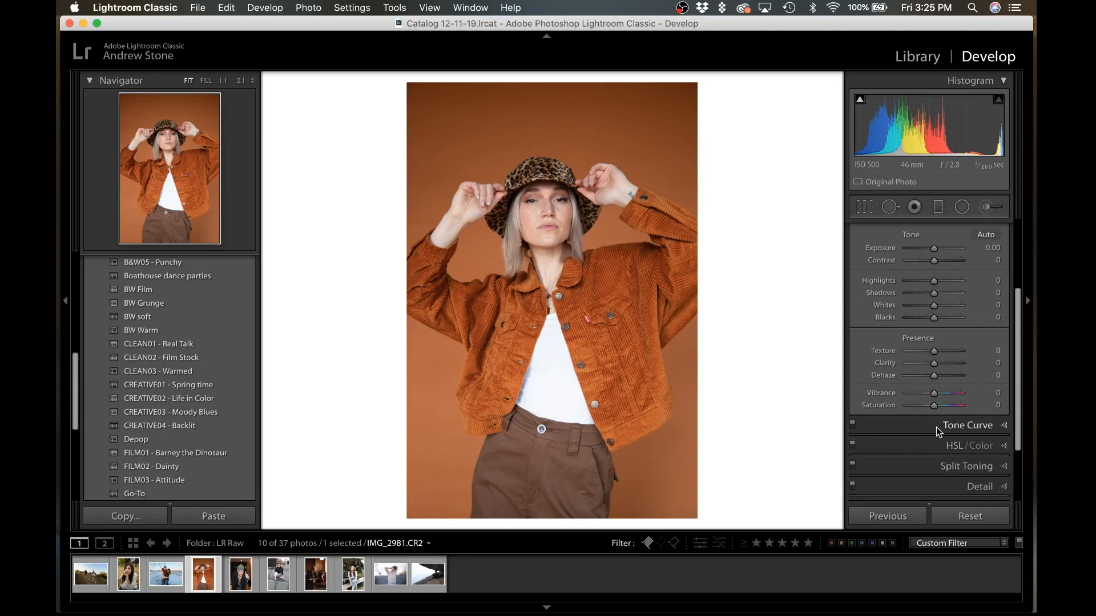
{"action": "left_click", "coordinate": [937, 427]}
{"action": "left_click", "coordinate": [890, 390]}
{"action": "left_click", "coordinate": [929, 351]}
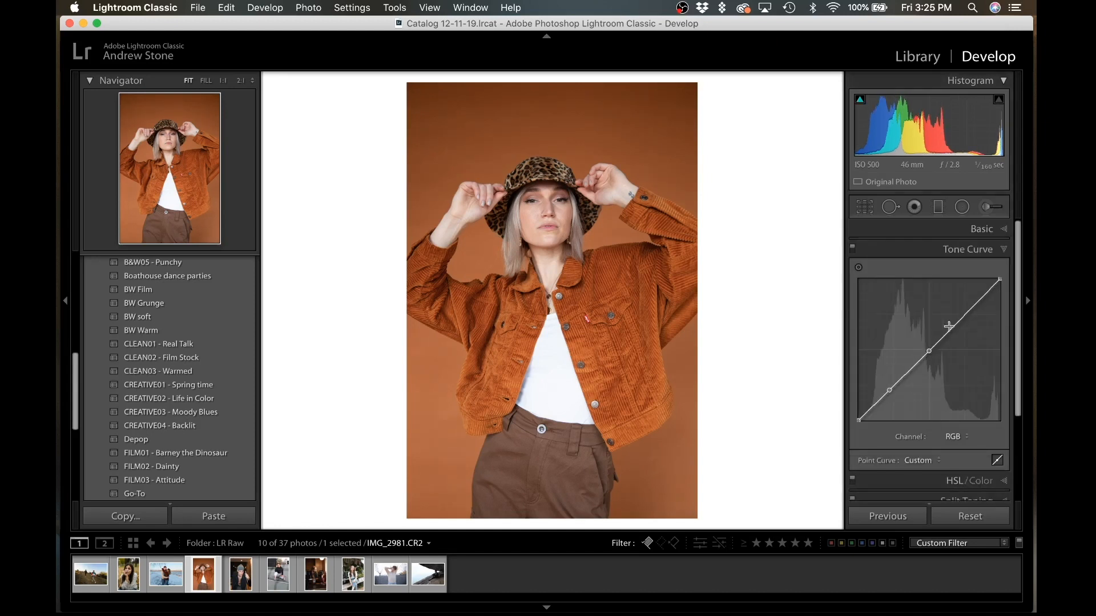
{"action": "left_click", "coordinate": [967, 309]}
{"action": "left_click_drag", "start_coordinate": [889, 390], "coordinate": [891, 394]}
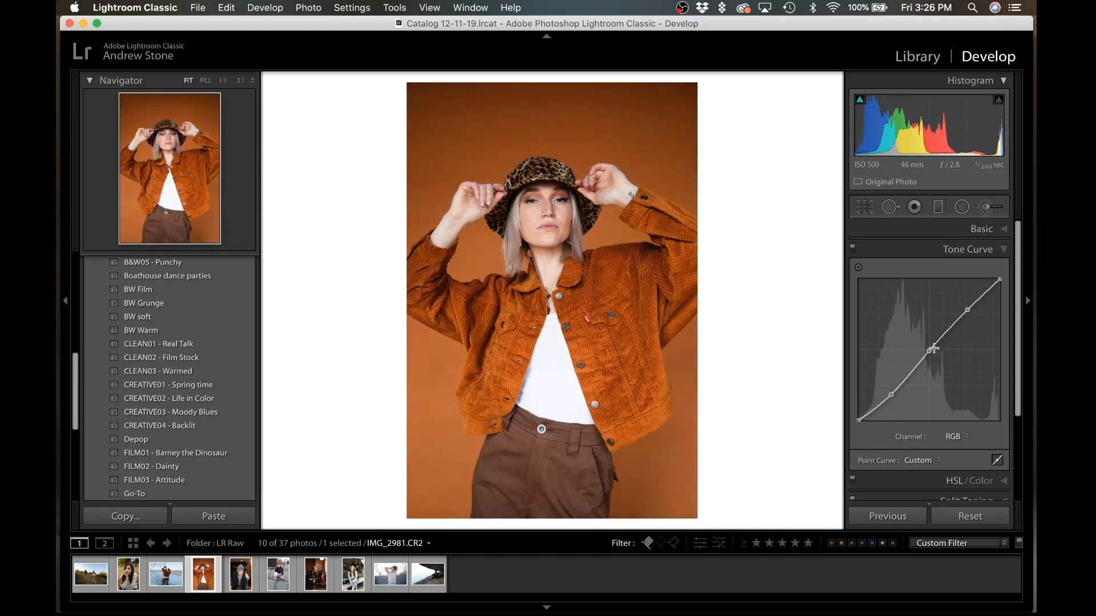
- Nudge the curve's midtone point down, lower the highlight point to about 77.3 / 74.5 %, and pull the white endpoint slightly down
{"action": "left_click_drag", "start_coordinate": [933, 349], "coordinate": [930, 352]}
{"action": "left_click_drag", "start_coordinate": [967, 310], "coordinate": [971, 318]}
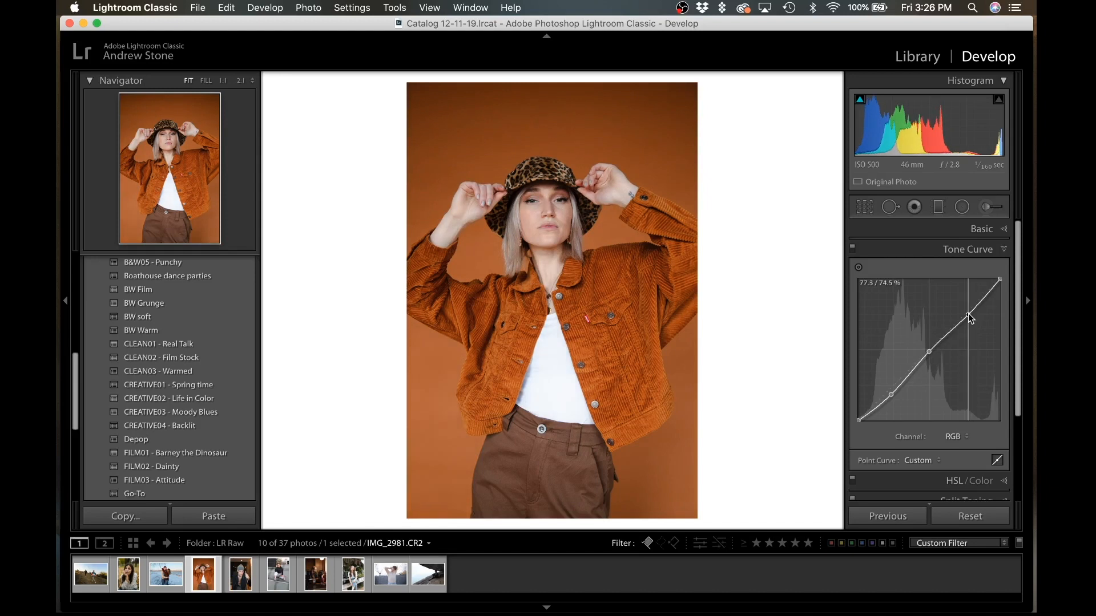
{"action": "mouse_move", "coordinate": [1000, 279]}
{"action": "left_mouse_down"}
{"action": "mouse_move", "coordinate": [1020, 294]}
{"action": "mouse_move", "coordinate": [1003, 289]}
{"action": "left_mouse_up"}
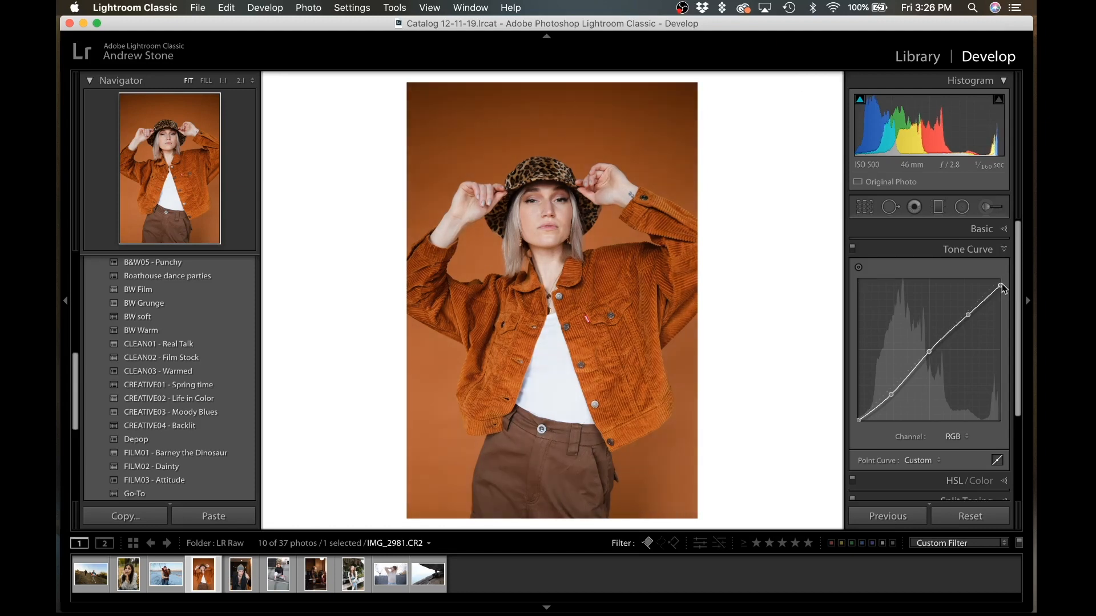
- Set Shadows to +33, Blacks to −33, Highlights to −70 and Exposure to +0.35 in the basic adjustments
{"action": "left_click", "coordinate": [970, 234]}
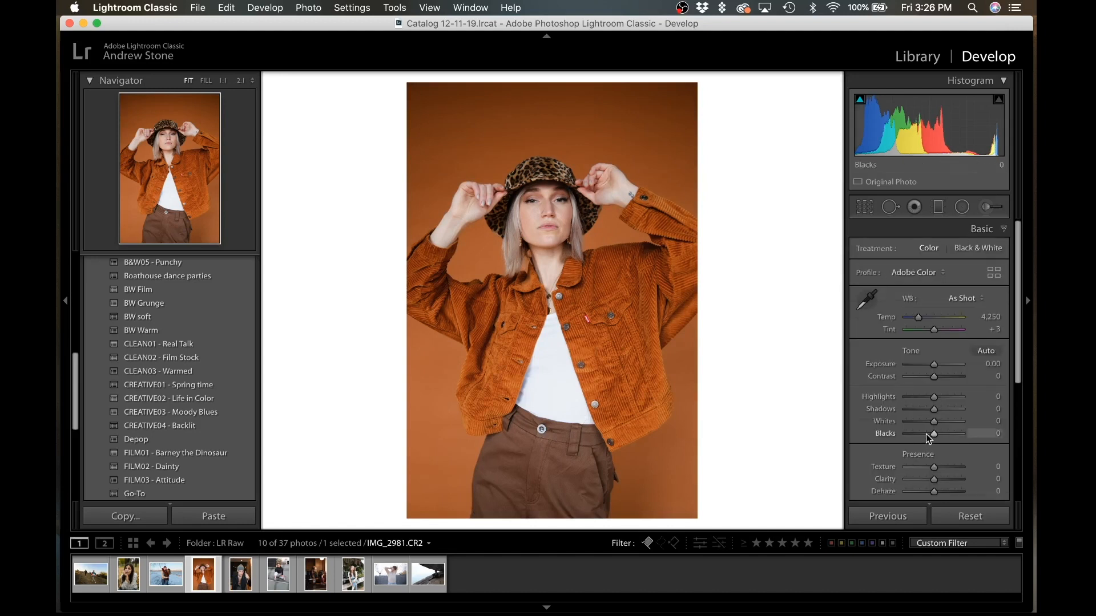
{"action": "left_click_drag", "start_coordinate": [934, 410], "coordinate": [925, 435]}
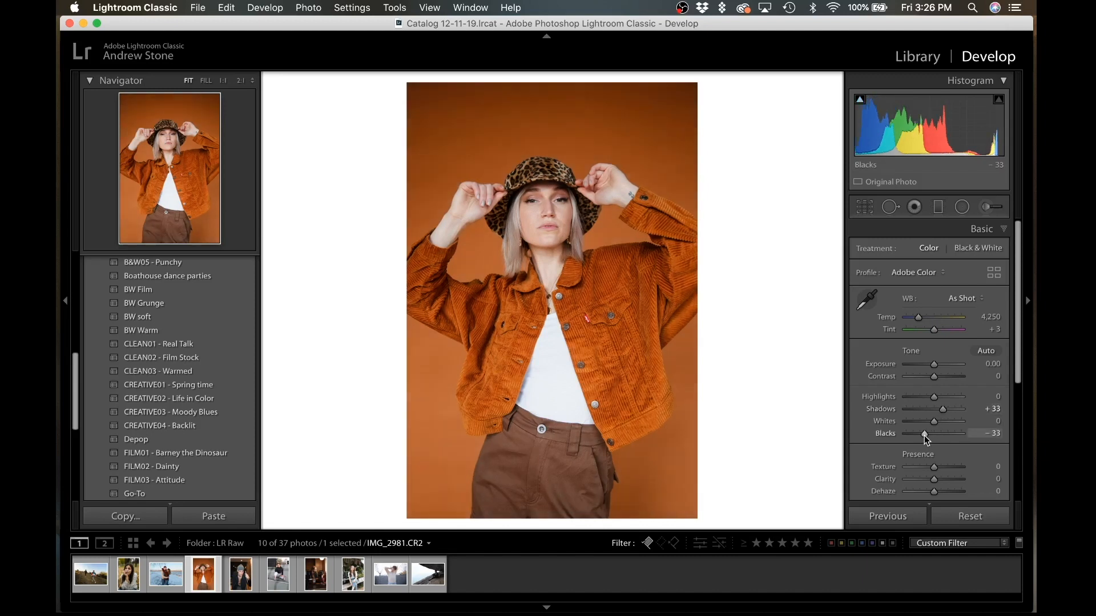
{"action": "left_click", "coordinate": [917, 398]}
{"action": "left_click_drag", "start_coordinate": [919, 398], "coordinate": [934, 369]}
{"action": "double_click", "coordinate": [934, 369]}
{"action": "left_click_drag", "start_coordinate": [926, 397], "coordinate": [934, 366]}
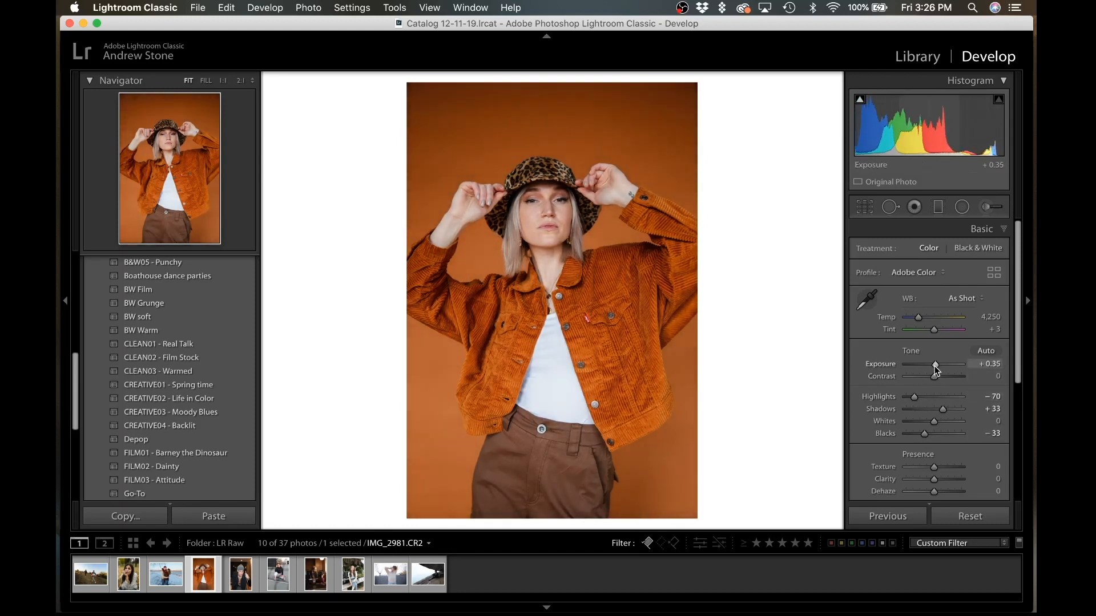
- Set Whites to +8, Highlights to −76 and Shadows to +51 in the basic adjustments, undoing a Highlights trial at −100
{"action": "left_click_drag", "start_coordinate": [942, 409], "coordinate": [945, 413]}
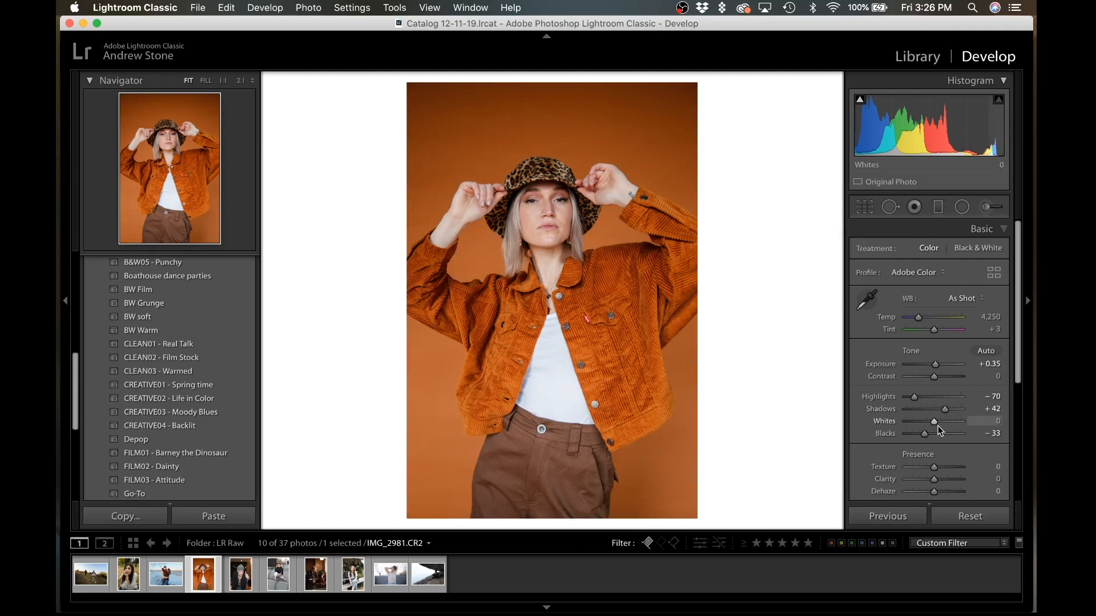
{"action": "left_click_drag", "start_coordinate": [934, 425], "coordinate": [935, 425]}
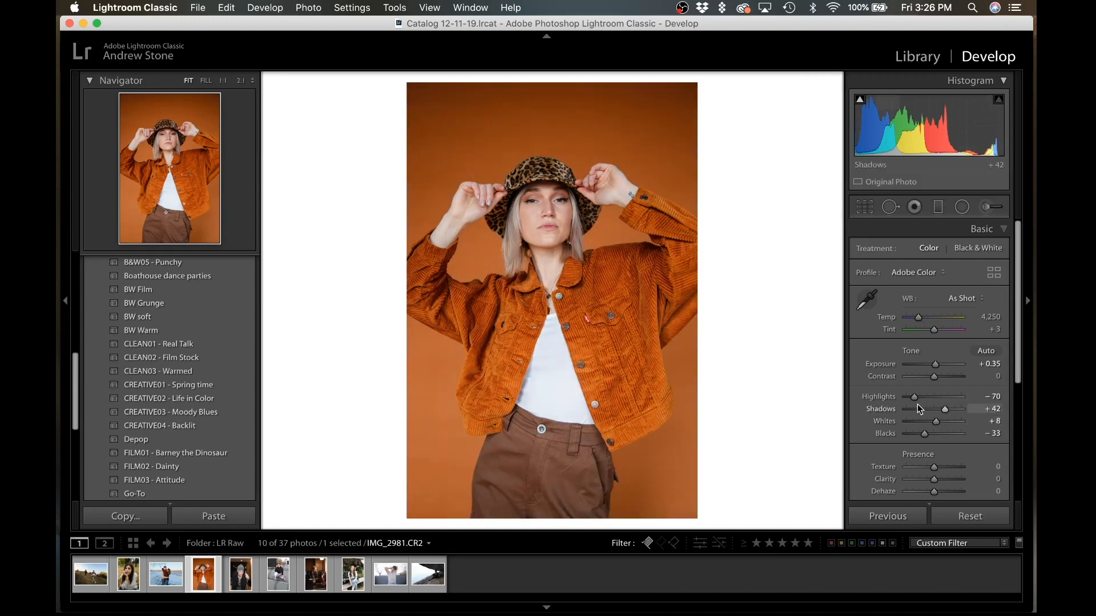
{"action": "left_click_drag", "start_coordinate": [911, 399], "coordinate": [897, 398]}
{"action": "key", "text": "super+z"}
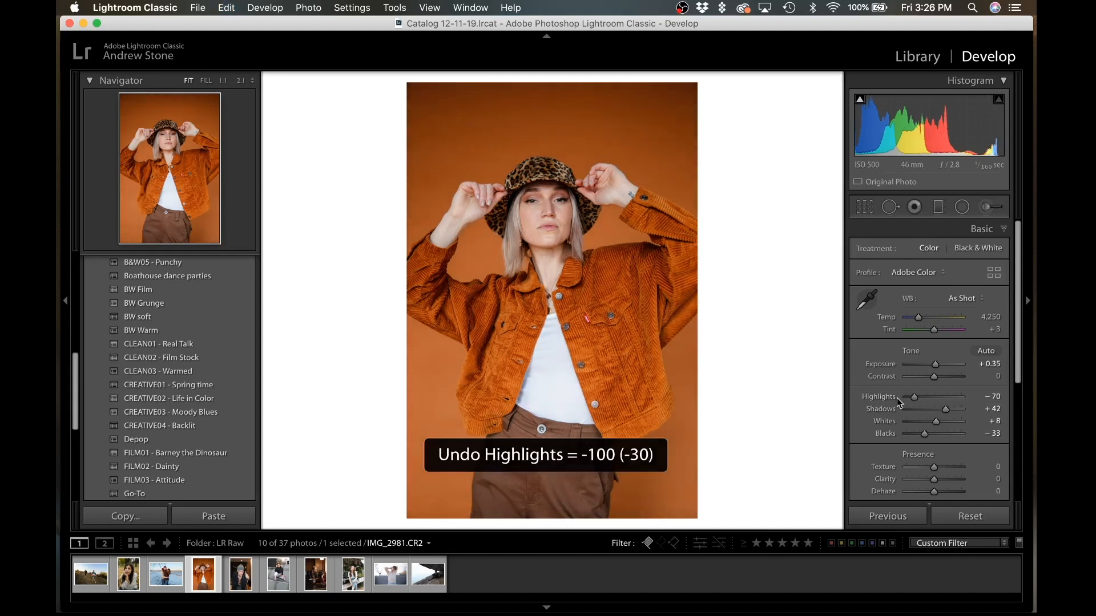
{"action": "left_click_drag", "start_coordinate": [913, 398], "coordinate": [947, 411]}
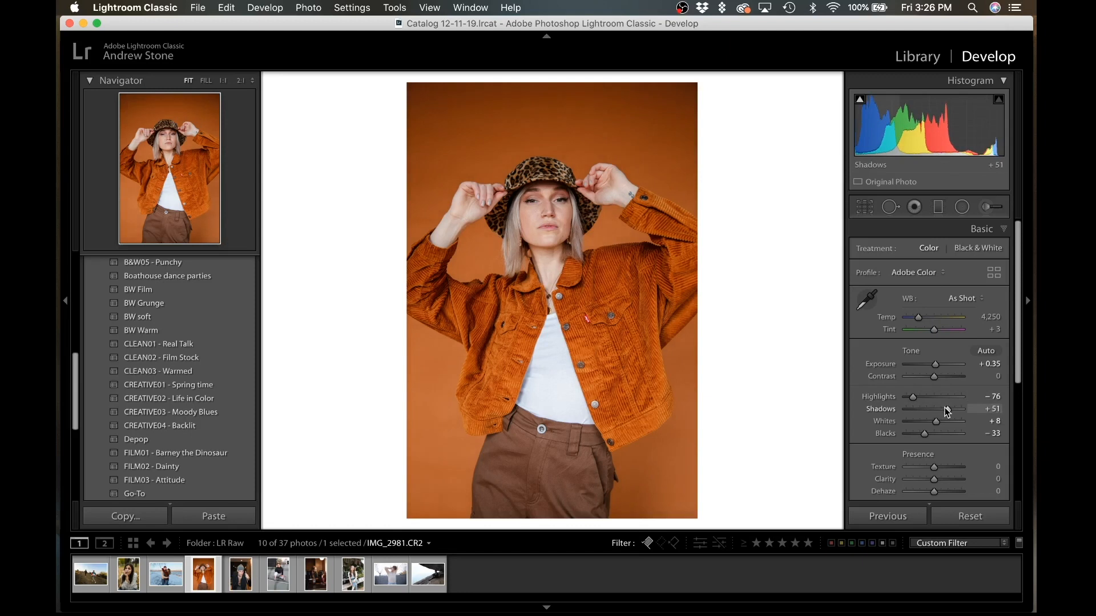
- Try split toning with Shadows at Hue 205, Saturation 21 and Highlights at Hue 52, Saturation 13
{"action": "scroll", "coordinate": [947, 411], "scroll_direction": "down", "scroll_amount": 5}
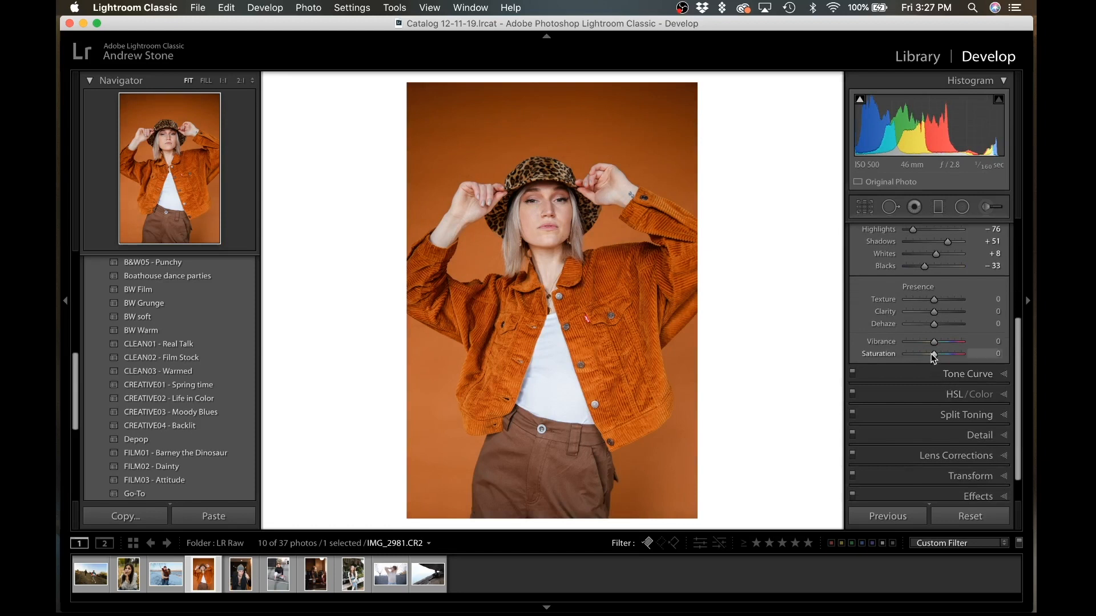
{"action": "left_click", "coordinate": [954, 416]}
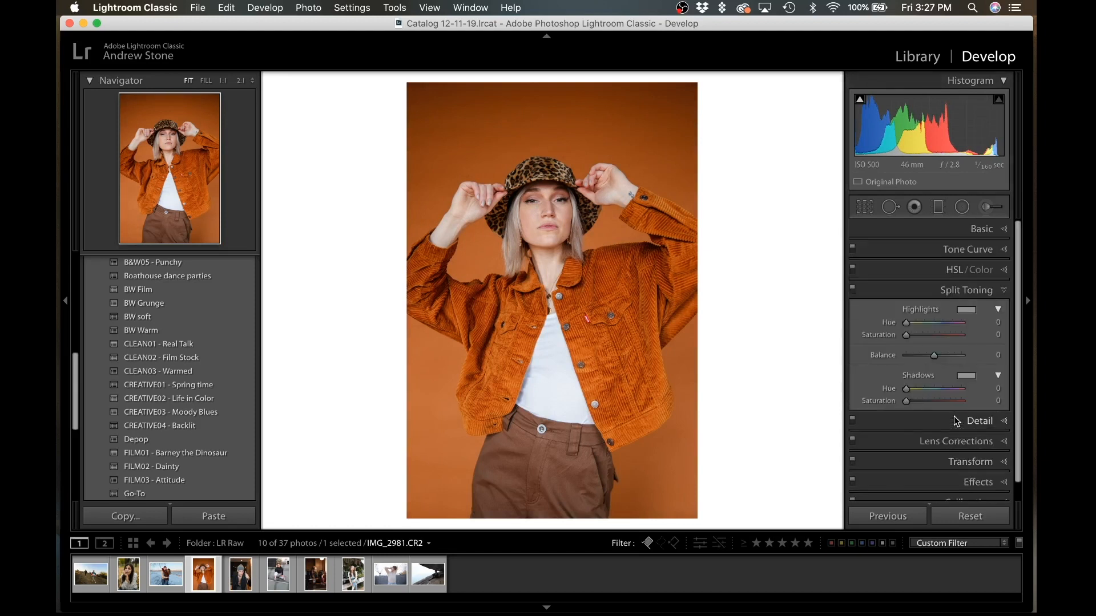
{"action": "mouse_move", "coordinate": [910, 393]}
{"action": "left_mouse_down"}
{"action": "mouse_move", "coordinate": [939, 394]}
{"action": "mouse_move", "coordinate": [916, 401]}
{"action": "left_mouse_up"}
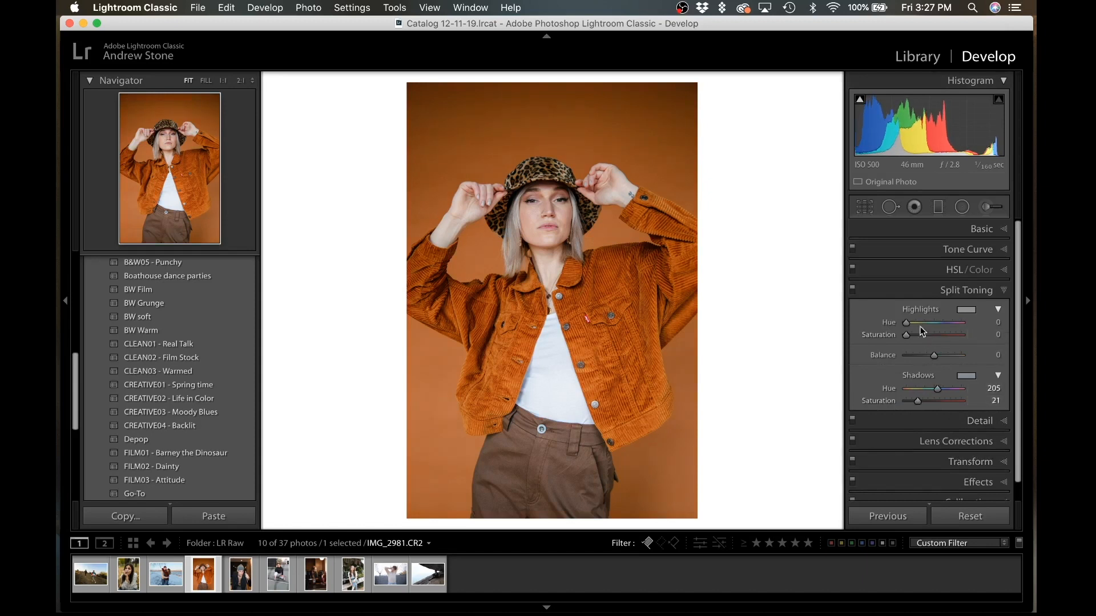
{"action": "left_click_drag", "start_coordinate": [917, 323], "coordinate": [914, 335]}
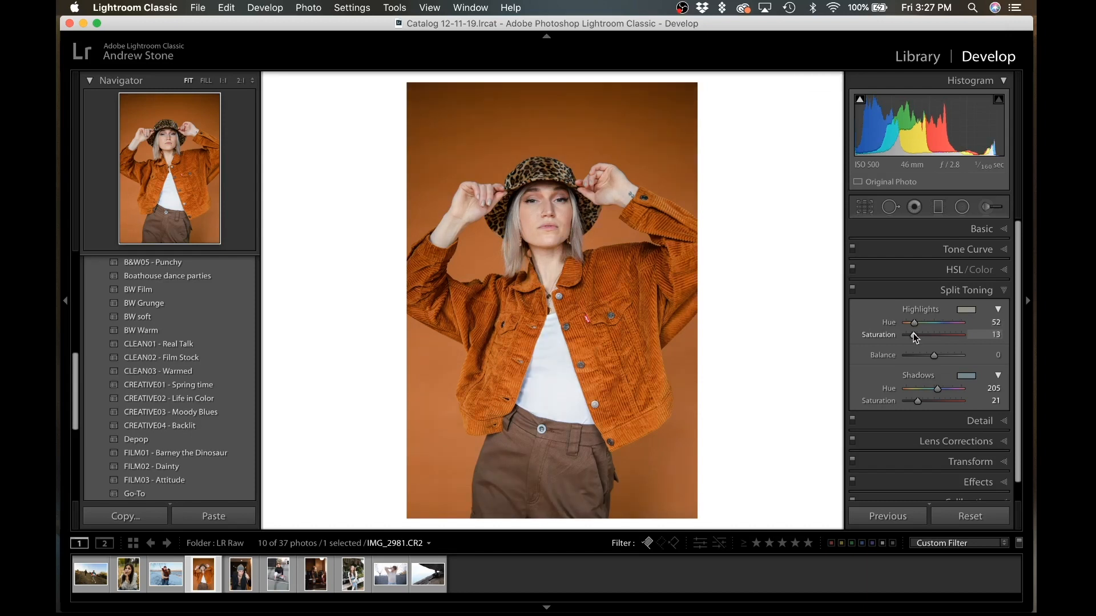
- Reset both split toning saturations, and try Shadows at Hue 38, Saturation 16 with Highlights at Hue 207, Saturation 16
{"action": "double_click", "coordinate": [913, 335]}
{"action": "double_click", "coordinate": [917, 401]}
{"action": "left_click", "coordinate": [912, 390]}
{"action": "left_click", "coordinate": [913, 401]}
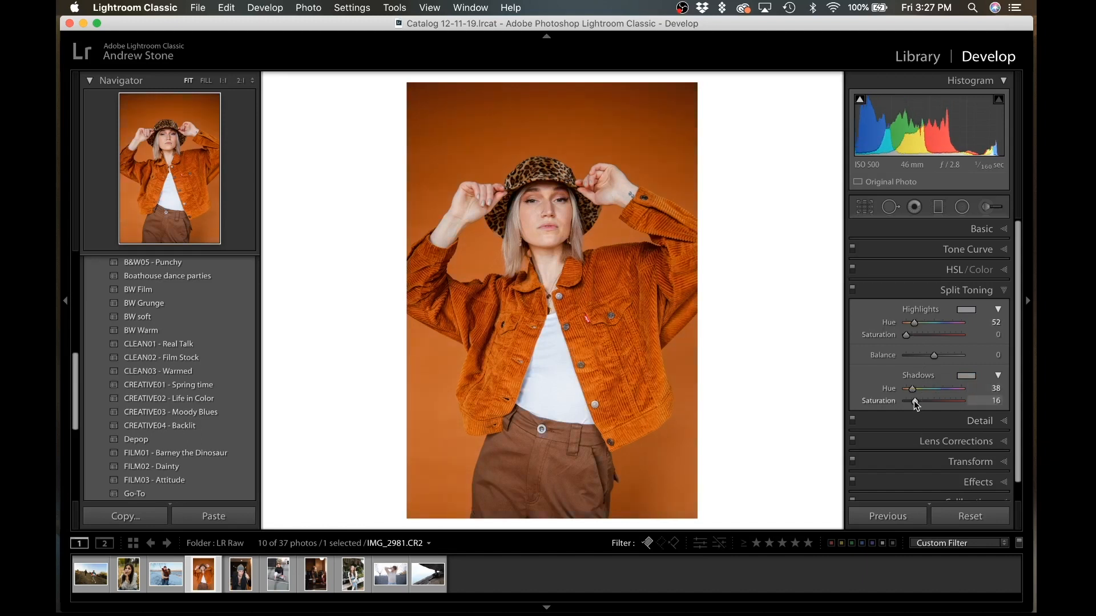
{"action": "left_click", "coordinate": [915, 335]}
{"action": "left_click_drag", "start_coordinate": [914, 324], "coordinate": [938, 323]}
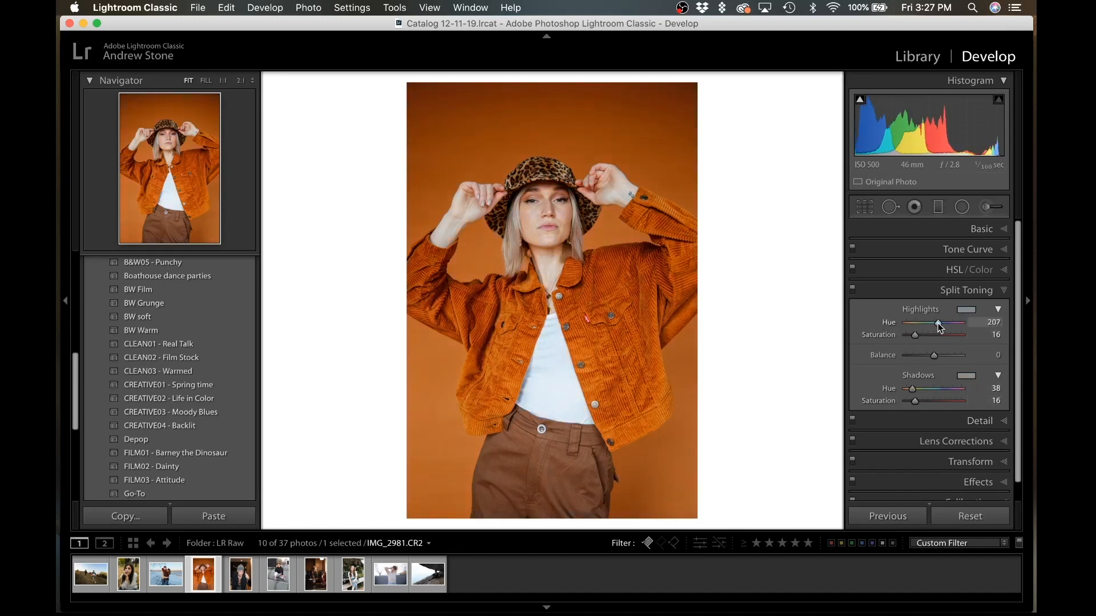
- Reset the split toning Shadows Saturation and try a Highlights Hue of 117
{"action": "double_click", "coordinate": [877, 403]}
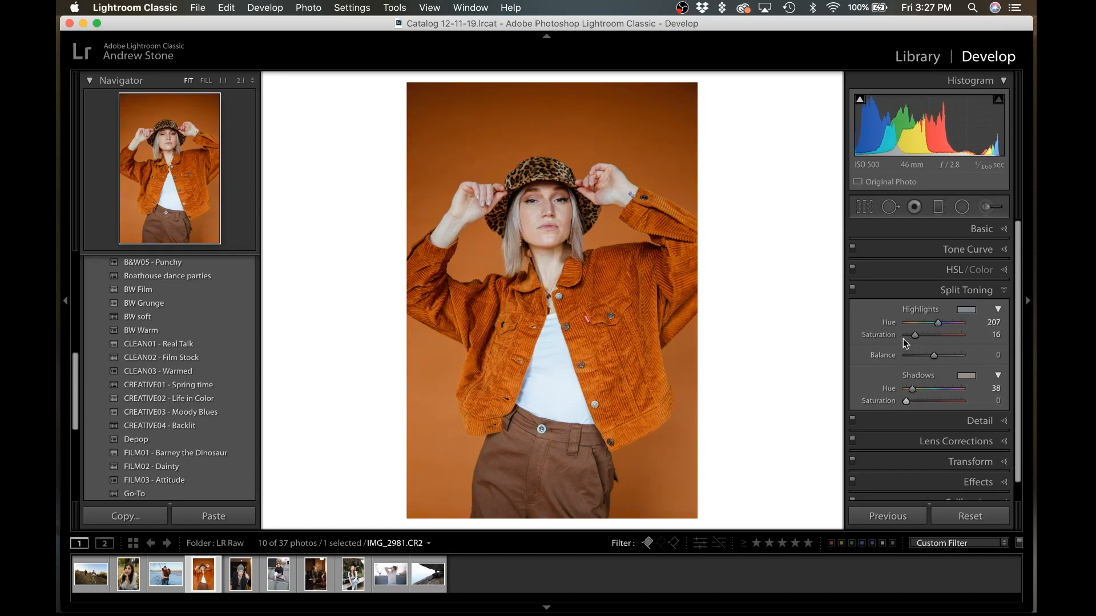
{"action": "left_click_drag", "start_coordinate": [940, 322], "coordinate": [925, 326]}
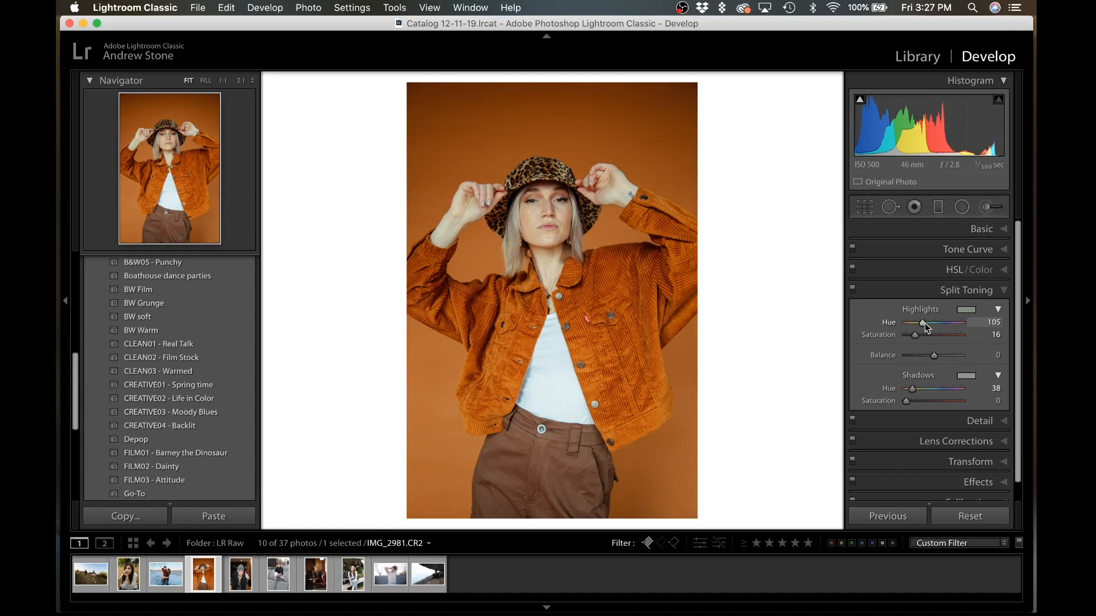
{"action": "mouse_move", "coordinate": [925, 324]}
{"action": "left_mouse_down"}
{"action": "mouse_move", "coordinate": [912, 324]}
{"action": "mouse_move", "coordinate": [926, 324]}
{"action": "left_mouse_up"}
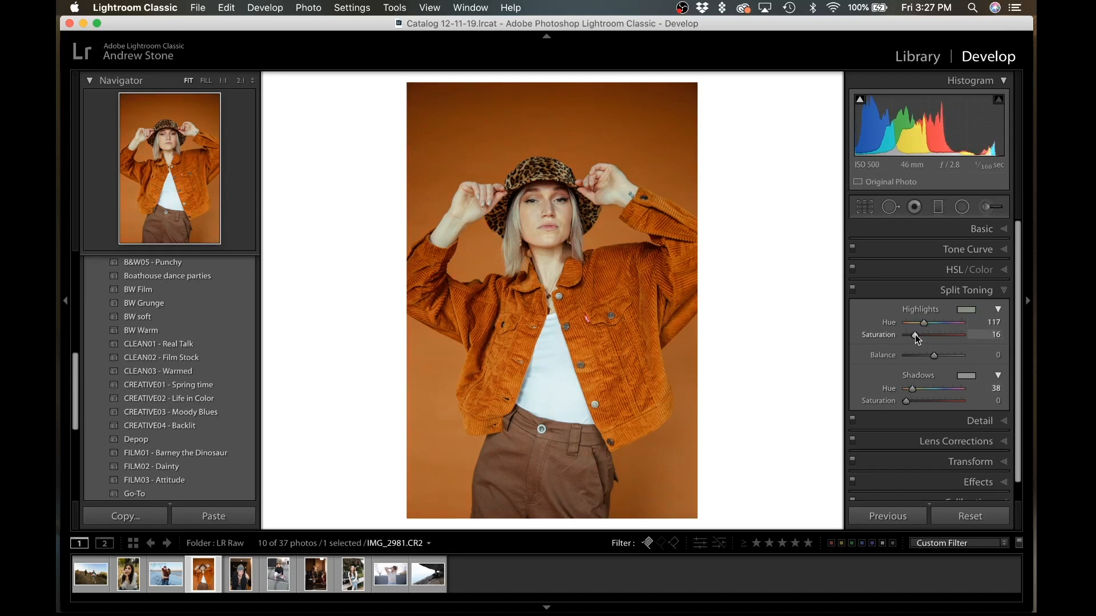
- Set split toning Highlights to Hue 179, Saturation 14 and Shadows to Hue 23, Saturation 9, and check the face up close
{"action": "left_click_drag", "start_coordinate": [919, 326], "coordinate": [933, 324]}
{"action": "left_click_drag", "start_coordinate": [909, 389], "coordinate": [912, 402]}
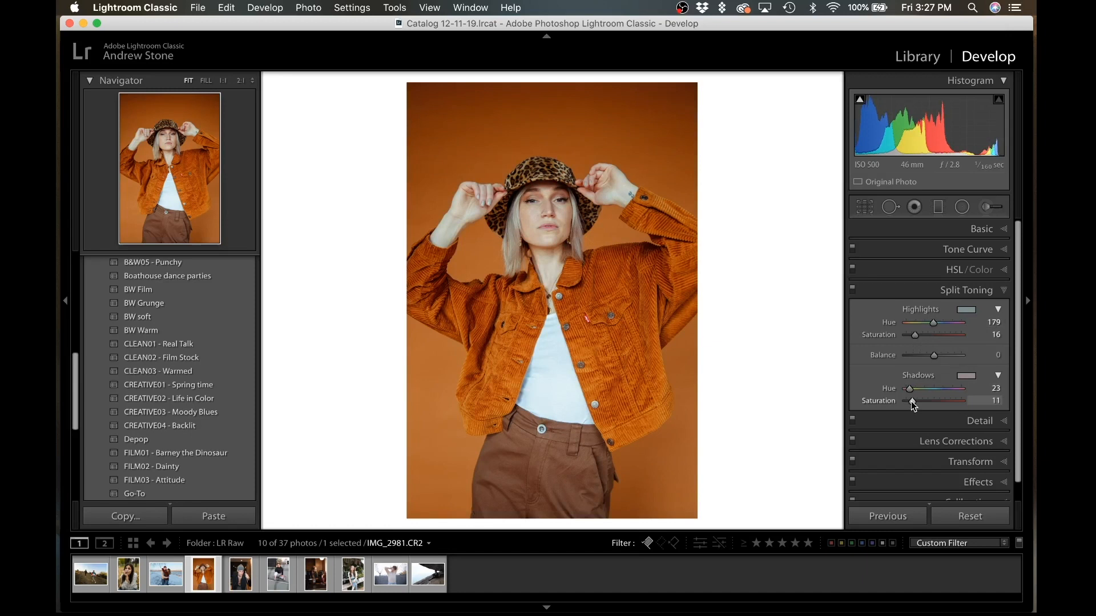
{"action": "left_click_drag", "start_coordinate": [911, 402], "coordinate": [910, 402]}
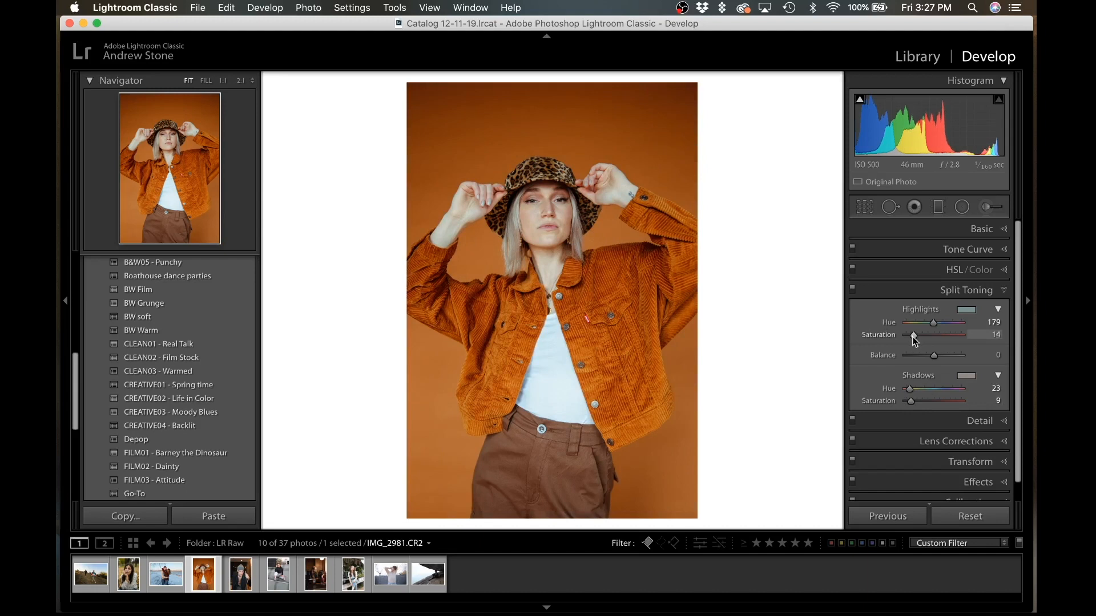
{"action": "left_click", "coordinate": [547, 216]}
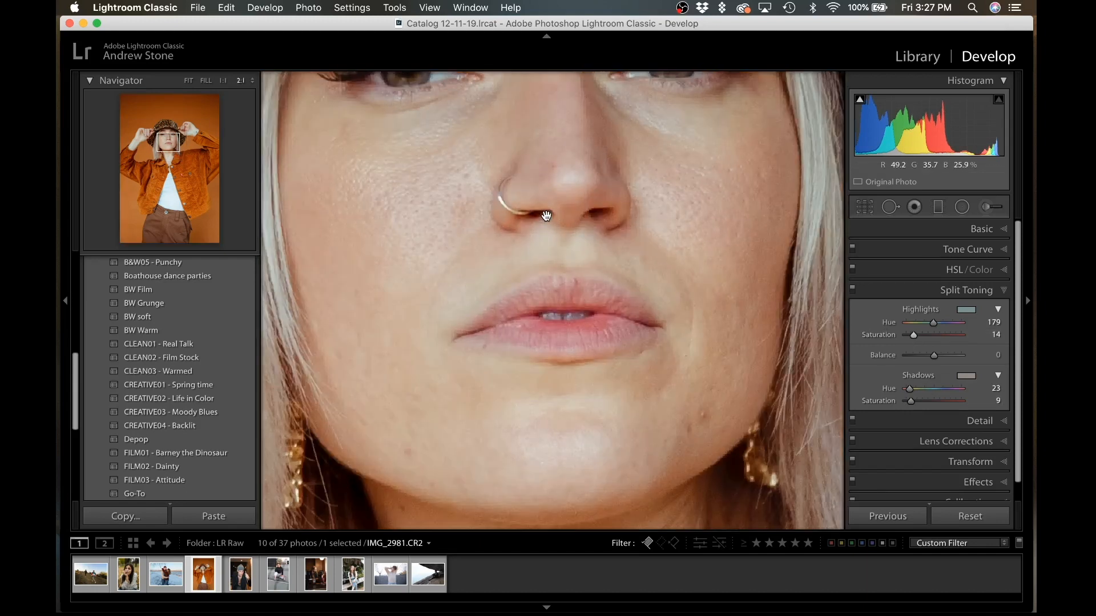
{"action": "key", "text": "super+minus"}
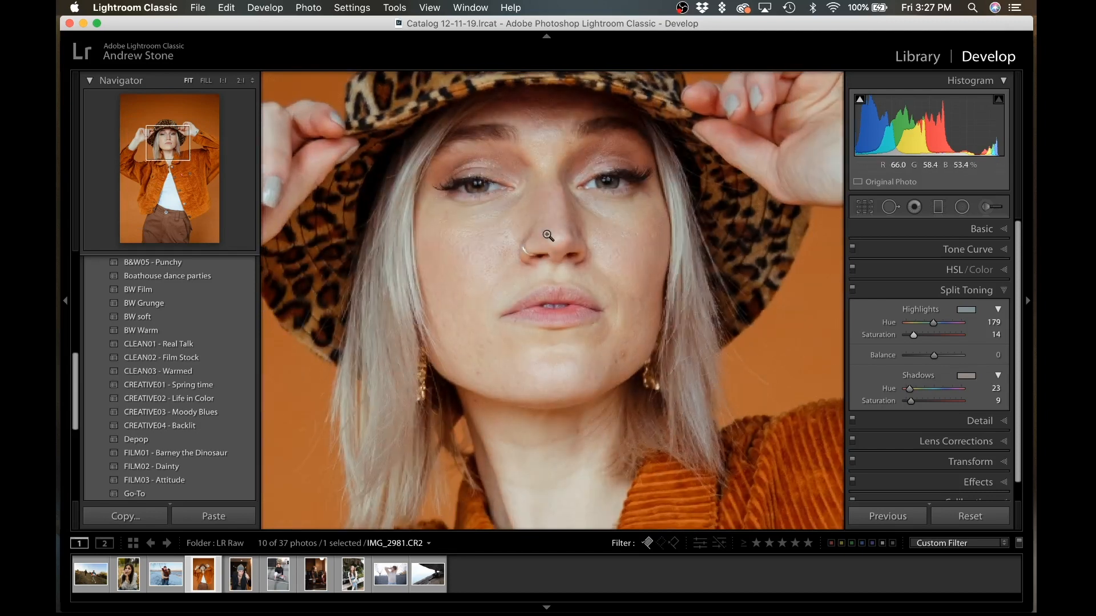
{"action": "left_click", "coordinate": [547, 233]}
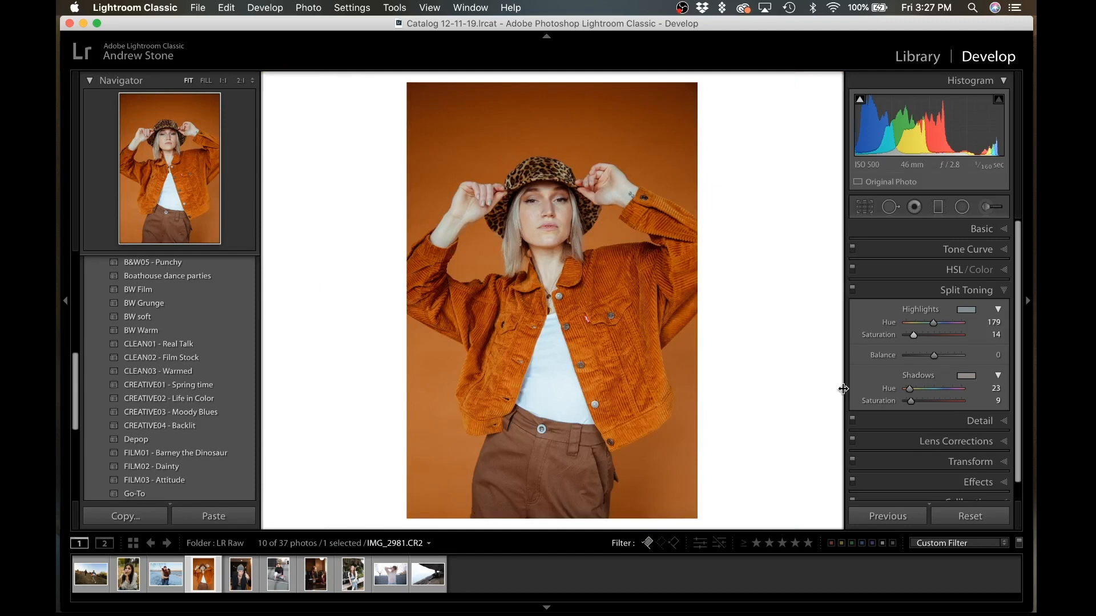
- Try a higher Shadows Saturation and a higher Shadows Hue in split toning, undoing each change
{"action": "left_click", "coordinate": [919, 401]}
{"action": "key", "text": "super+z"}
{"action": "left_click", "coordinate": [948, 390]}
{"action": "key", "text": "super+z"}
- Add grain with Amount 60 and Roughness 30, comparing the hat area up close with the unedited version
{"action": "scroll", "coordinate": [946, 388], "scroll_direction": "down", "scroll_amount": 1}
{"action": "left_click", "coordinate": [953, 470]}
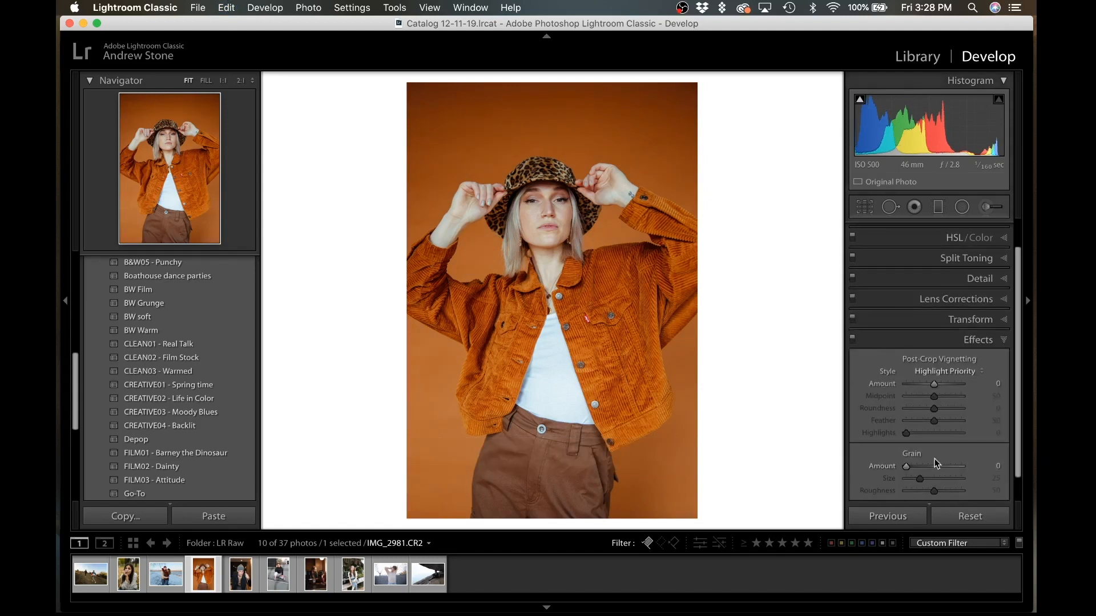
{"action": "left_click_drag", "start_coordinate": [928, 492], "coordinate": [922, 492]}
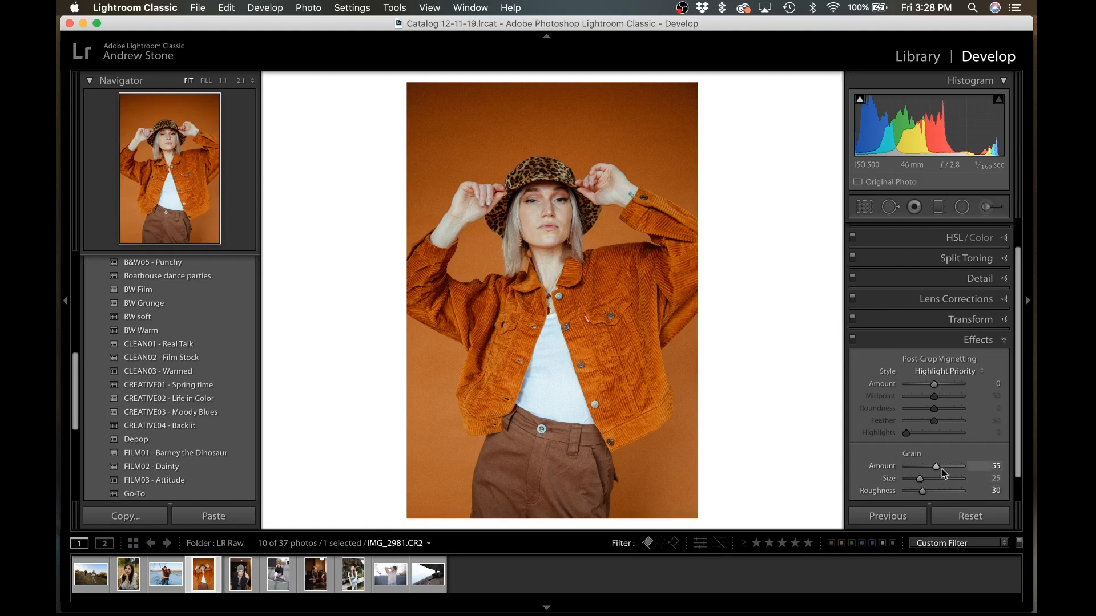
{"action": "left_click", "coordinate": [568, 116]}
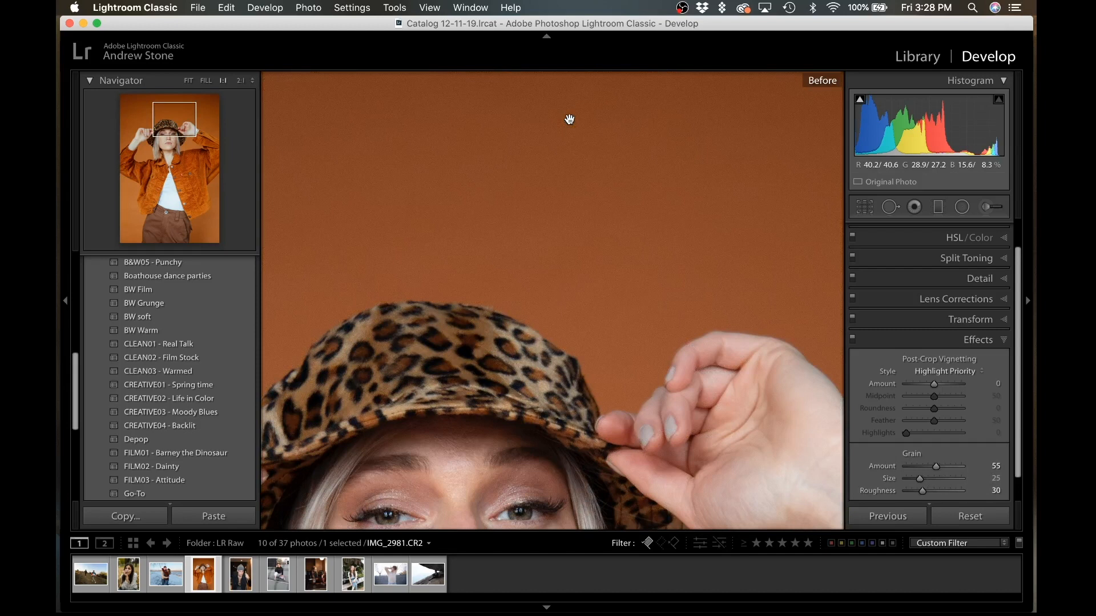
{"action": "left_click", "coordinate": [569, 119]}
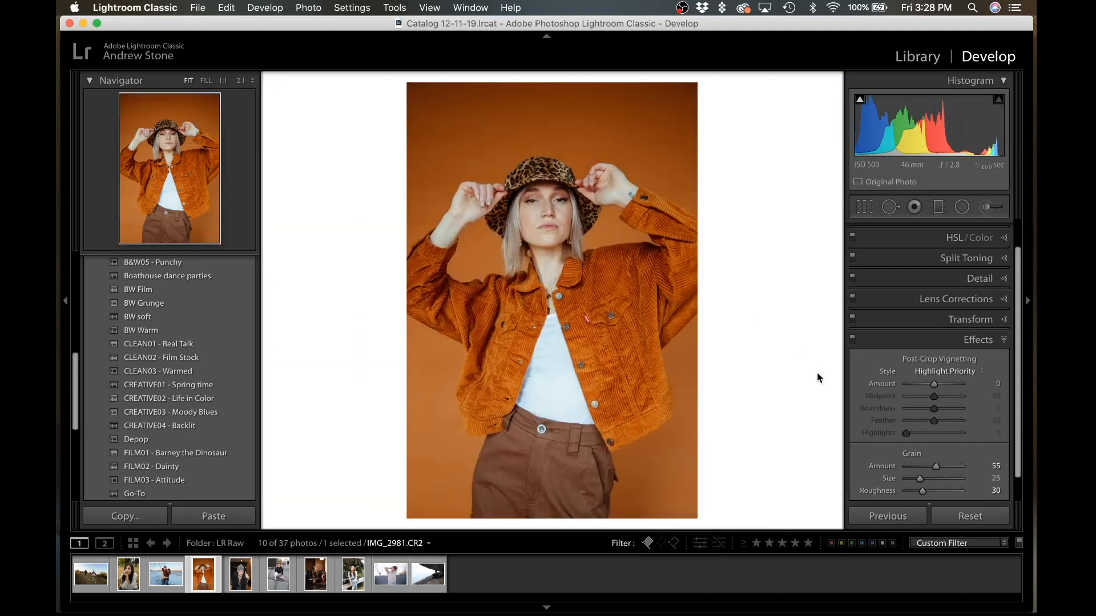
{"action": "left_click_drag", "start_coordinate": [934, 469], "coordinate": [937, 471]}
{"action": "scroll", "coordinate": [980, 258], "scroll_direction": "up", "scroll_amount": 1}
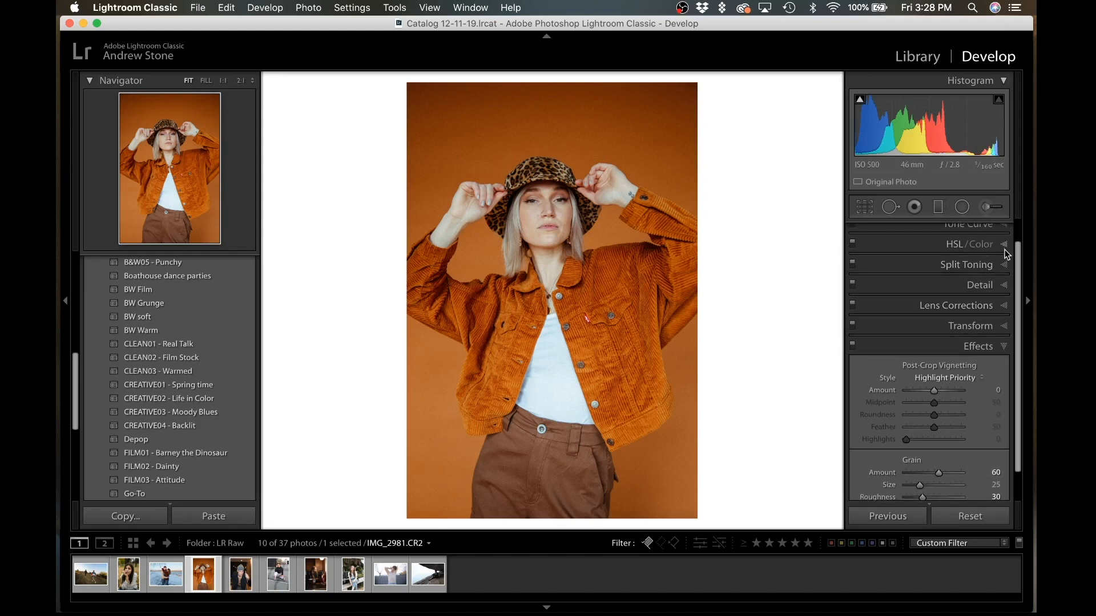
- Lift the RGB tone curve's black point, add a control point in the deep shadows and lower the white point slightly
{"action": "left_click", "coordinate": [1000, 228]}
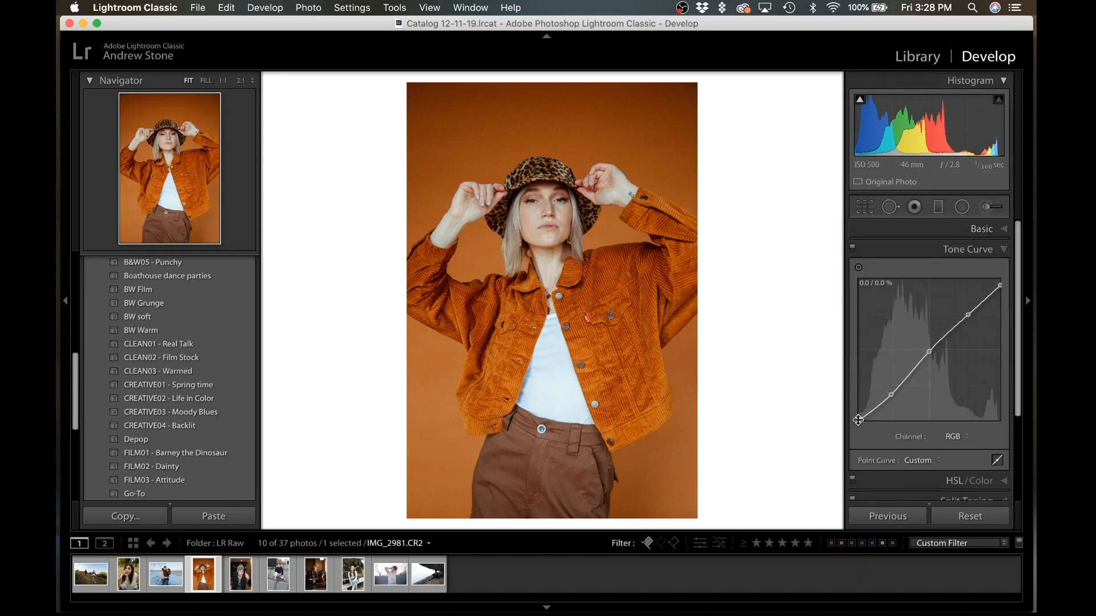
{"action": "left_click_drag", "start_coordinate": [847, 418], "coordinate": [845, 414]}
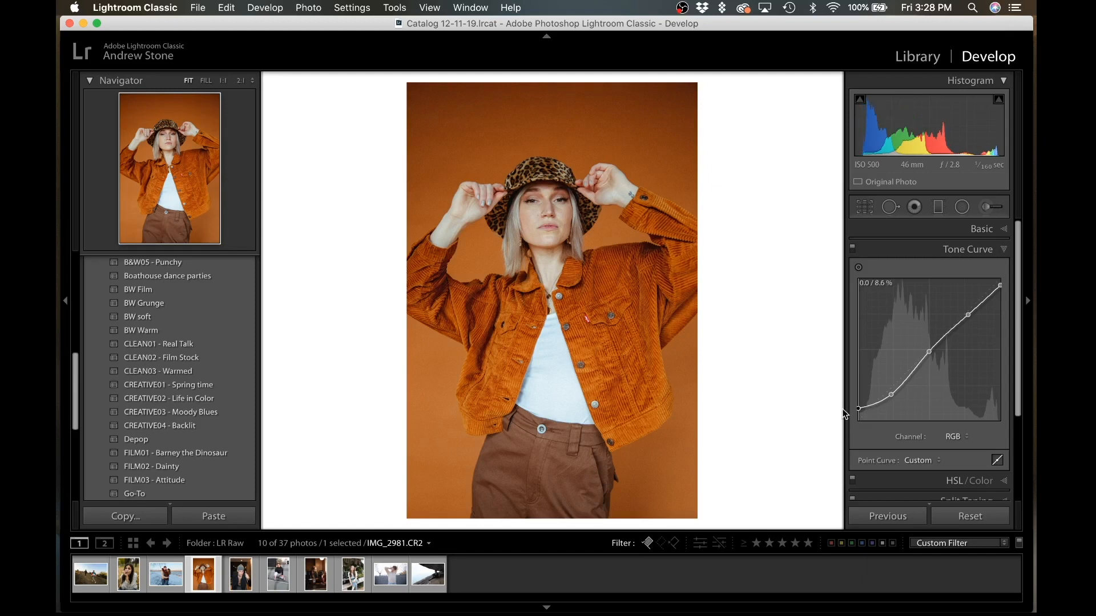
{"action": "left_click_drag", "start_coordinate": [845, 414], "coordinate": [872, 406]}
{"action": "key", "text": "BackSpace"}
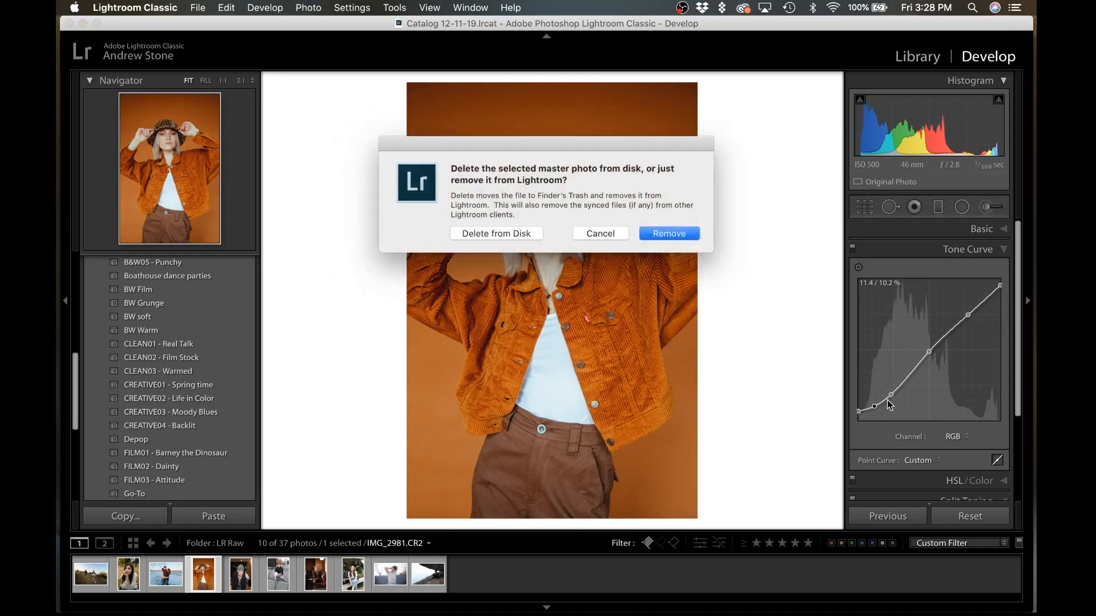
{"action": "left_click", "coordinate": [594, 233]}
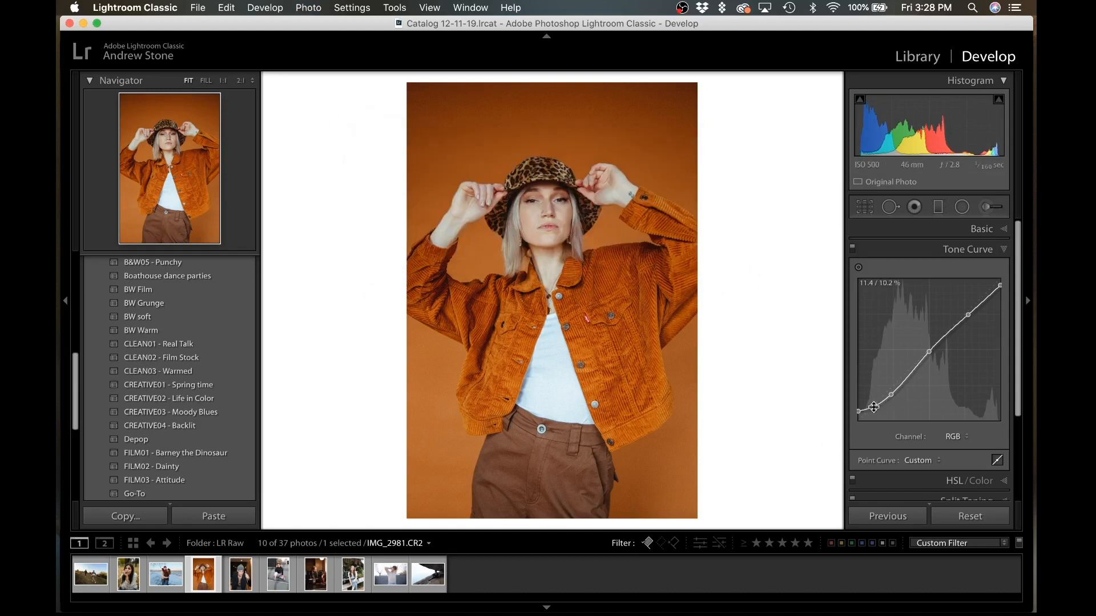
{"action": "left_click_drag", "start_coordinate": [876, 407], "coordinate": [874, 409]}
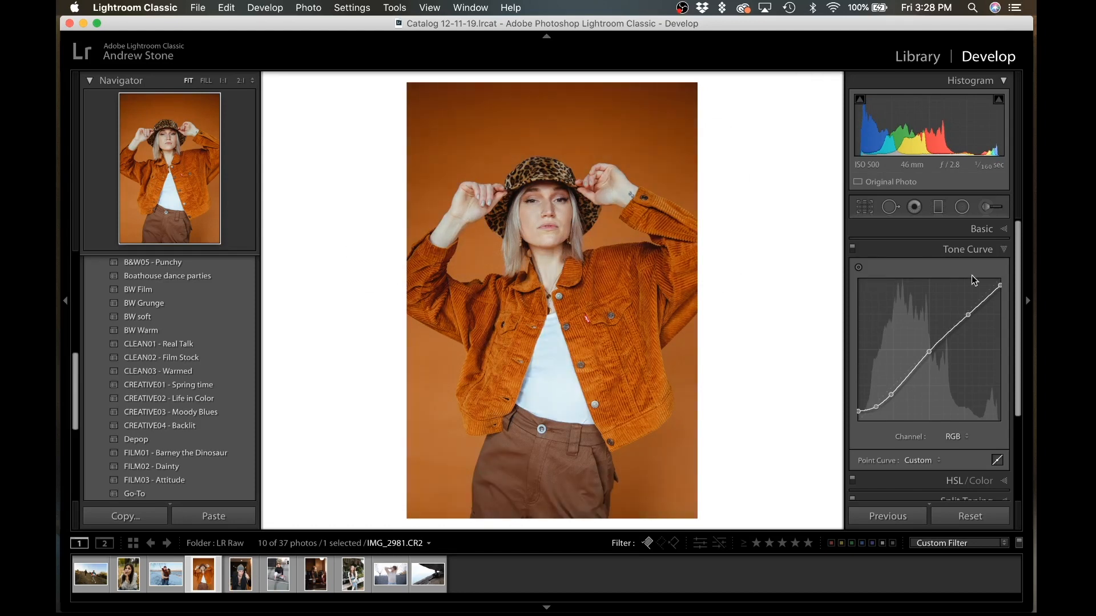
{"action": "left_click_drag", "start_coordinate": [1000, 285], "coordinate": [1004, 290]}
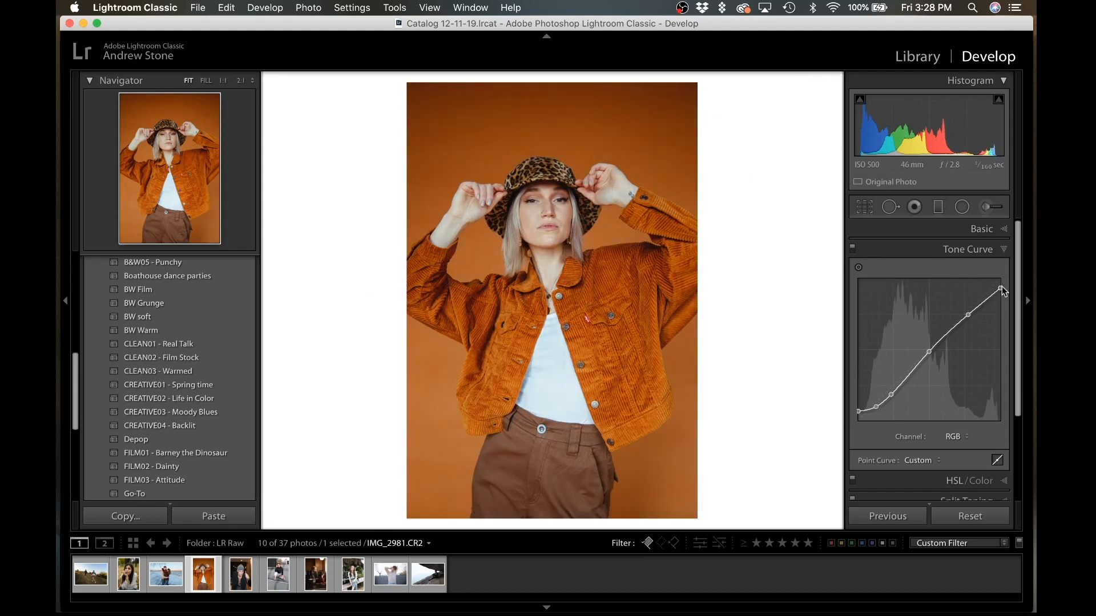
- Try a Highlights value of -100 in the basic adjustments and undo it
{"action": "left_click", "coordinate": [965, 231]}
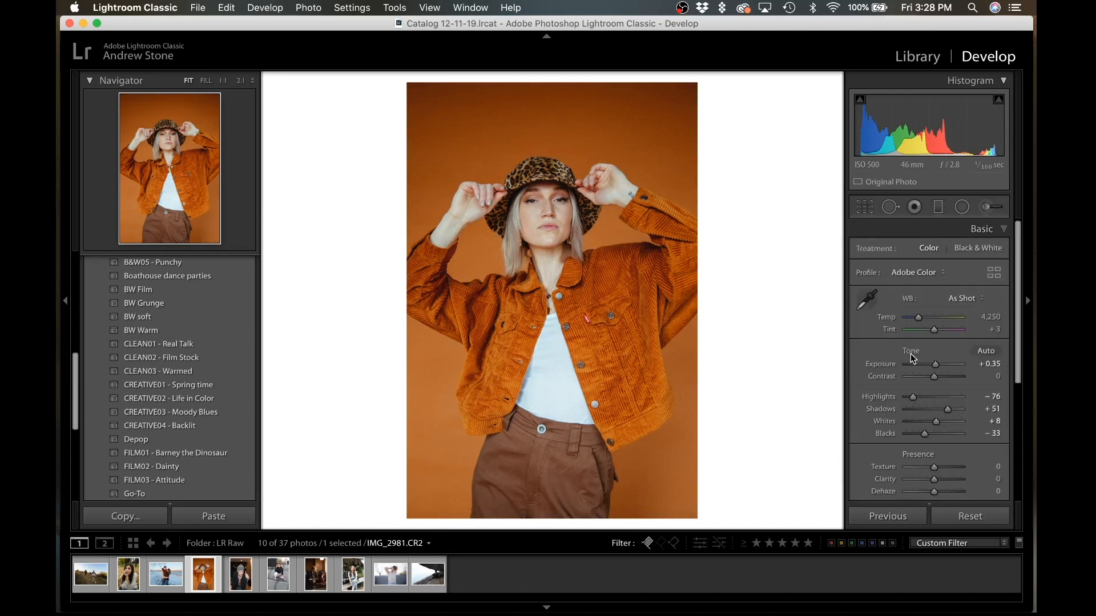
{"action": "scroll", "coordinate": [928, 342], "scroll_direction": "down", "scroll_amount": 2}
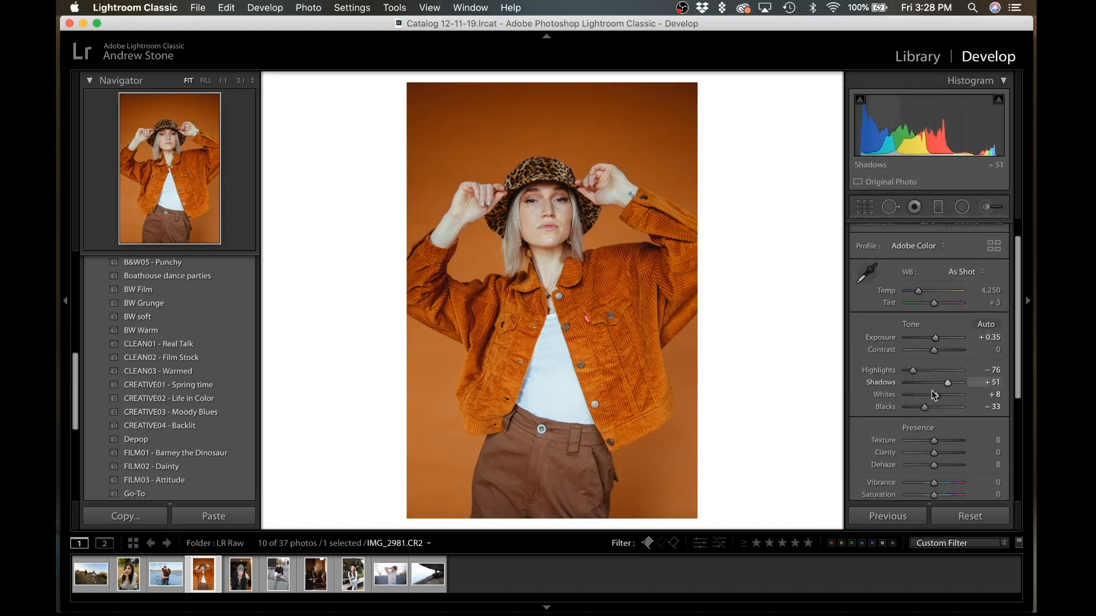
{"action": "left_click_drag", "start_coordinate": [912, 370], "coordinate": [871, 370]}
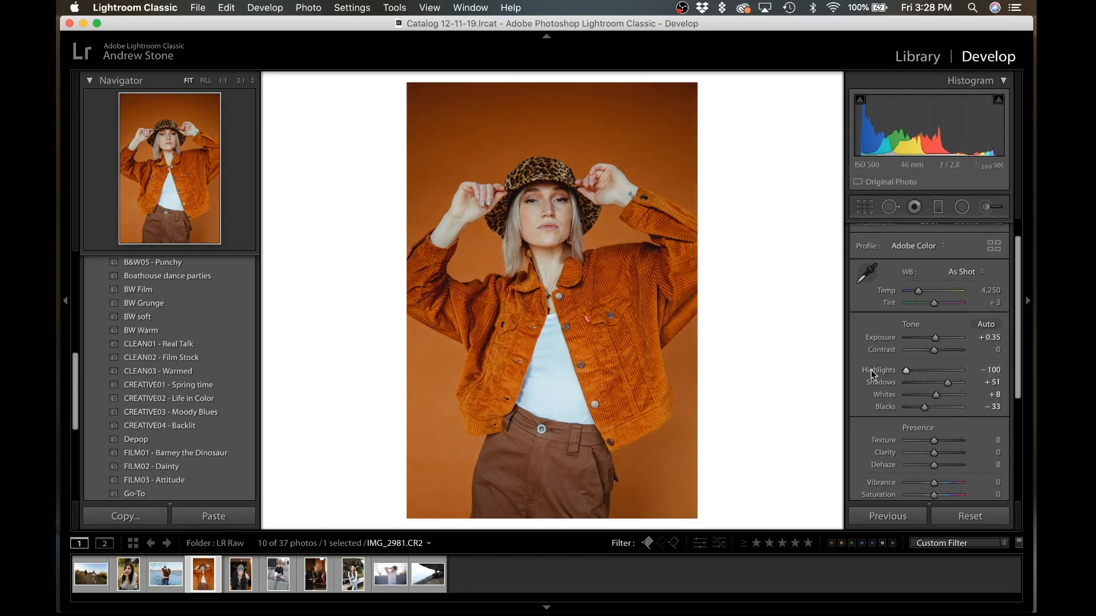
{"action": "key", "text": "super+z"}
- Set Shadows to +69 and Exposure to +0.25, and compare the portrait with its unedited version
{"action": "left_click_drag", "start_coordinate": [948, 384], "coordinate": [952, 385]}
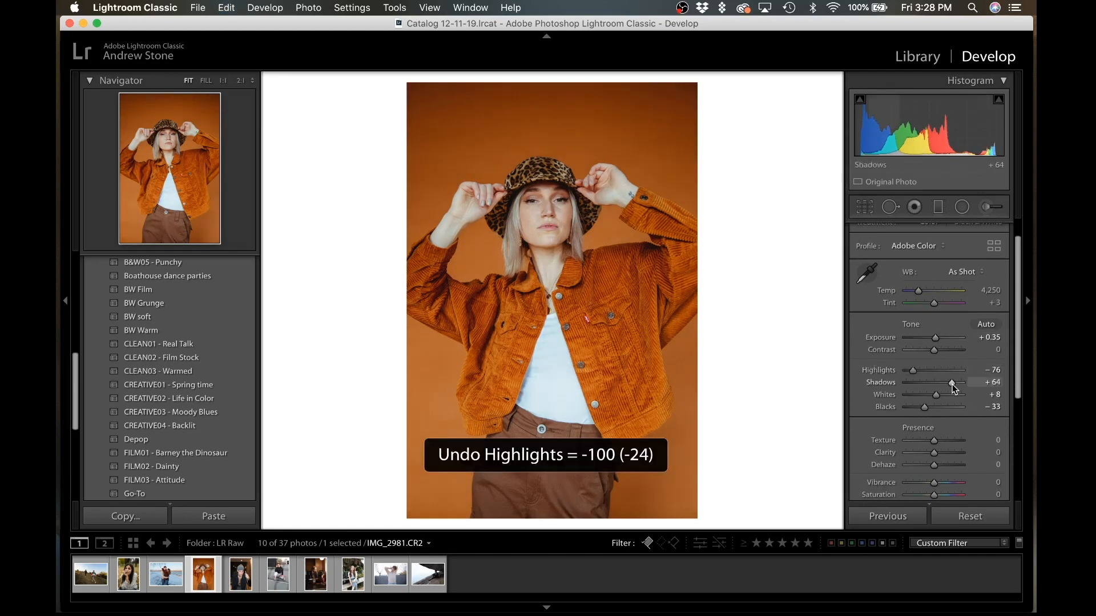
{"action": "left_click_drag", "start_coordinate": [952, 384], "coordinate": [954, 385]}
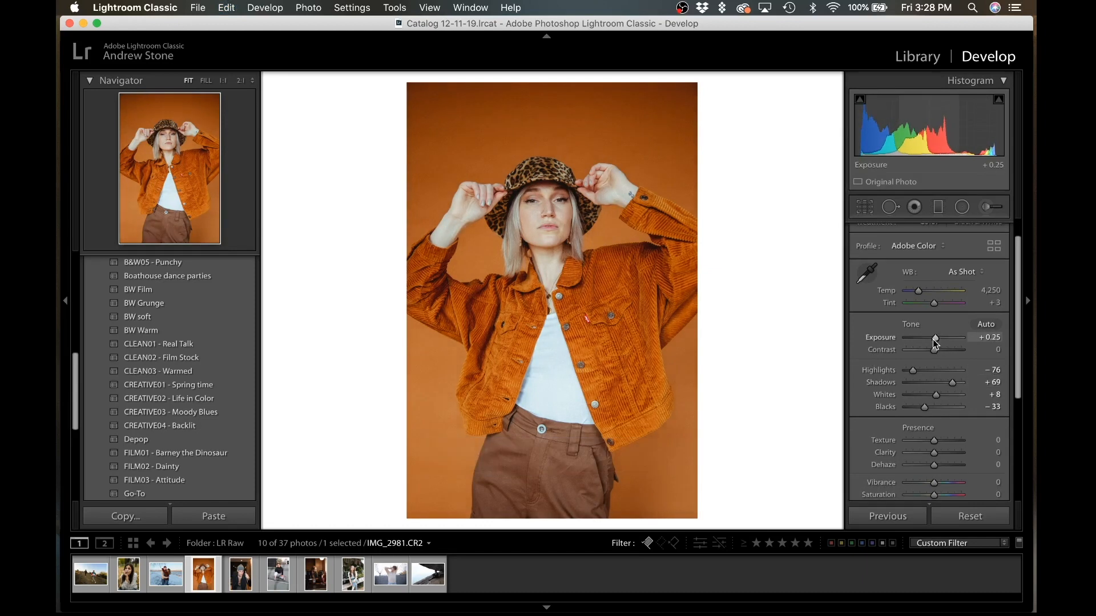
{"action": "key", "text": "backslash"}
{"action": "key", "text": "backslash"}
{"action": "key", "text": "backslash"}
{"action": "key", "text": "backslash"}
- Lower the tone curve's upper highlight point slightly and compare the portrait with the unedited version
{"action": "scroll", "coordinate": [961, 468], "scroll_direction": "down", "scroll_amount": 3}
{"action": "left_click", "coordinate": [956, 433]}
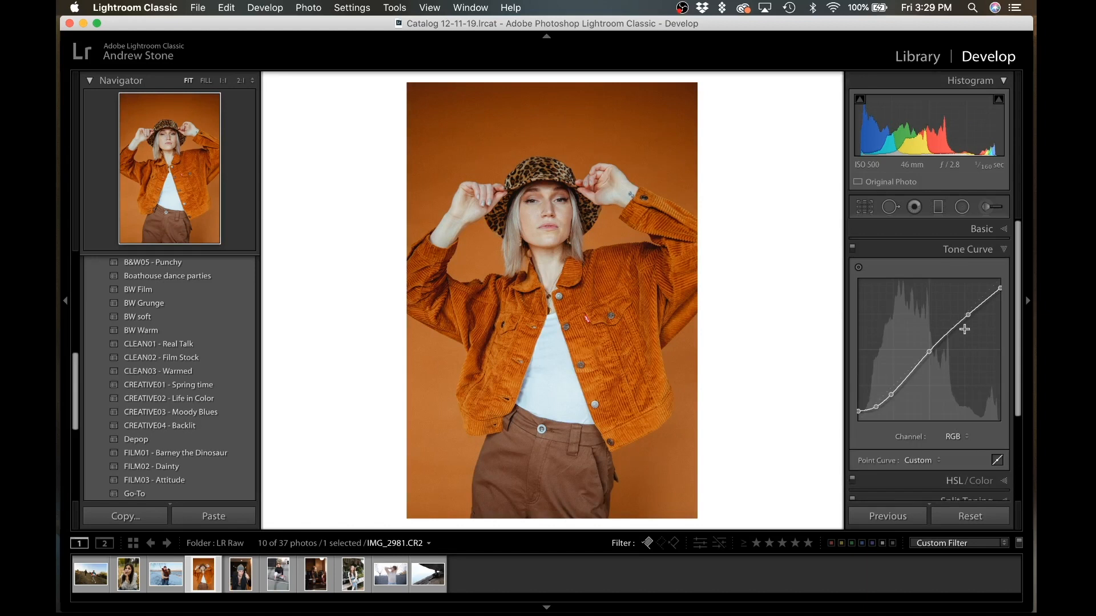
{"action": "left_click_drag", "start_coordinate": [968, 315], "coordinate": [967, 317]}
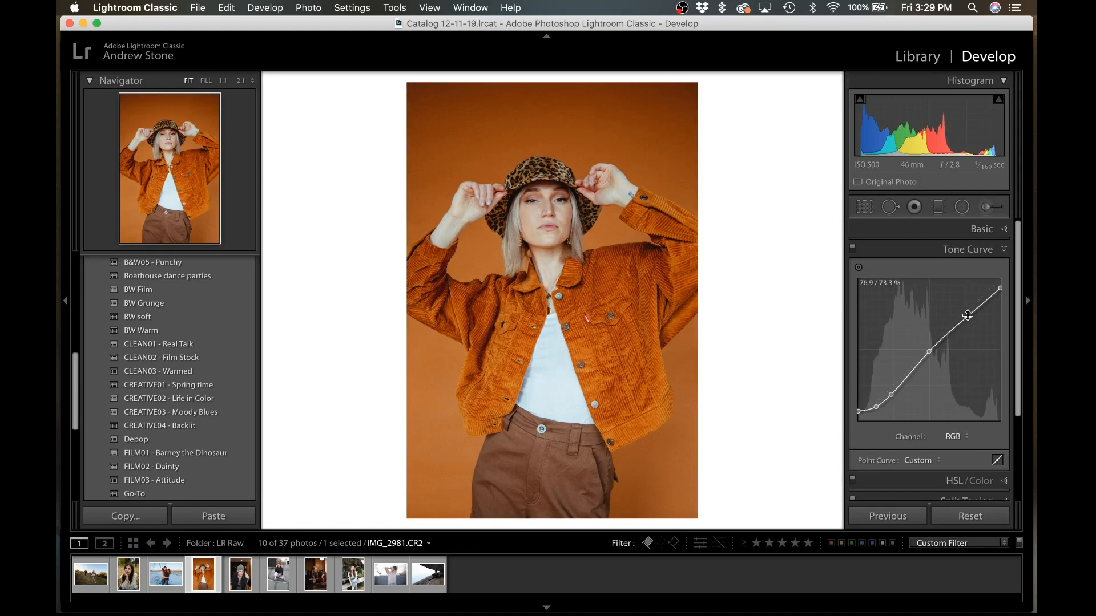
{"action": "left_click", "coordinate": [976, 228]}
{"action": "key", "text": "backslash"}
{"action": "key", "text": "backslash"}
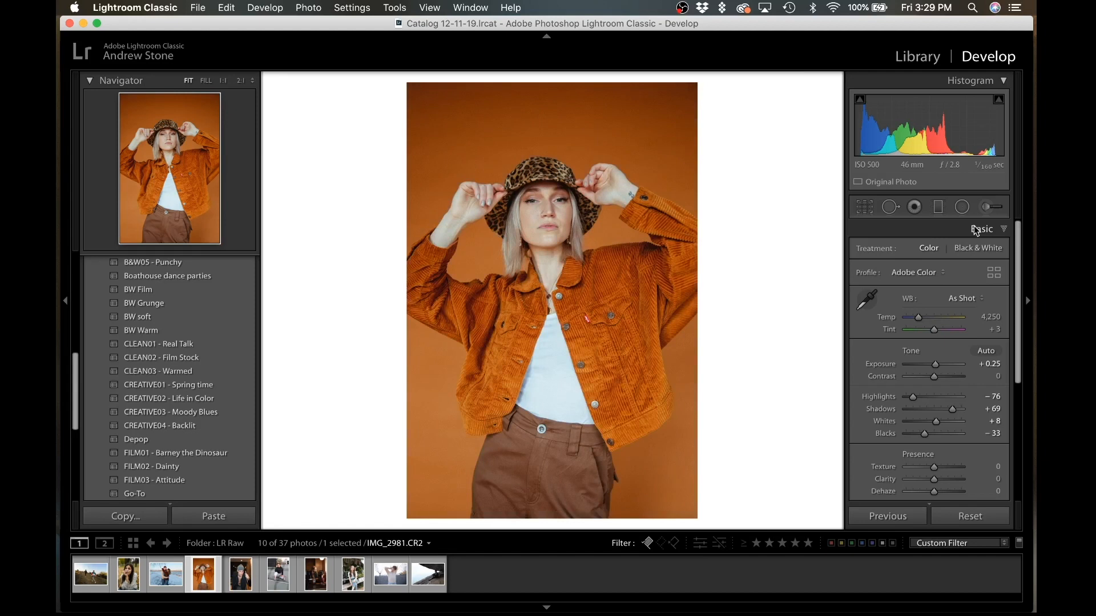
- Crop the orange jacket portrait slightly tighter, keeping the original aspect ratio
{"action": "left_click", "coordinate": [858, 212]}
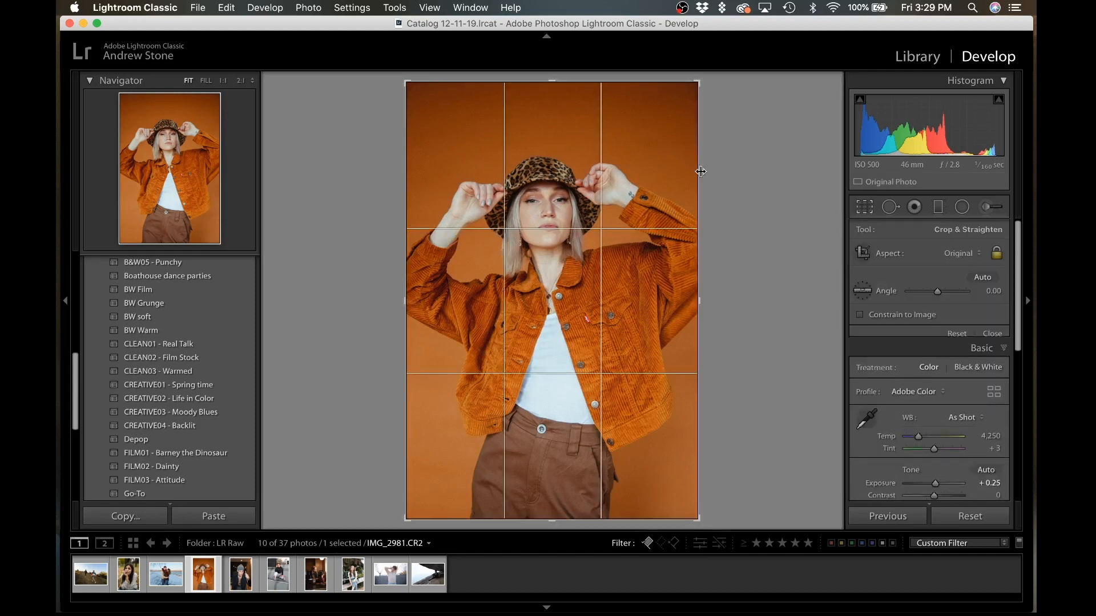
{"action": "left_click_drag", "start_coordinate": [696, 100], "coordinate": [694, 99]}
{"action": "double_click", "coordinate": [583, 218]}
- Try an Orange Saturation of -27 and a Blue Saturation of +100 in the HSL adjustments, undoing each
{"action": "scroll", "coordinate": [984, 433], "scroll_direction": "down", "scroll_amount": 10}
{"action": "left_click", "coordinate": [1003, 363]}
{"action": "scroll", "coordinate": [850, 352], "scroll_direction": "down", "scroll_amount": 4}
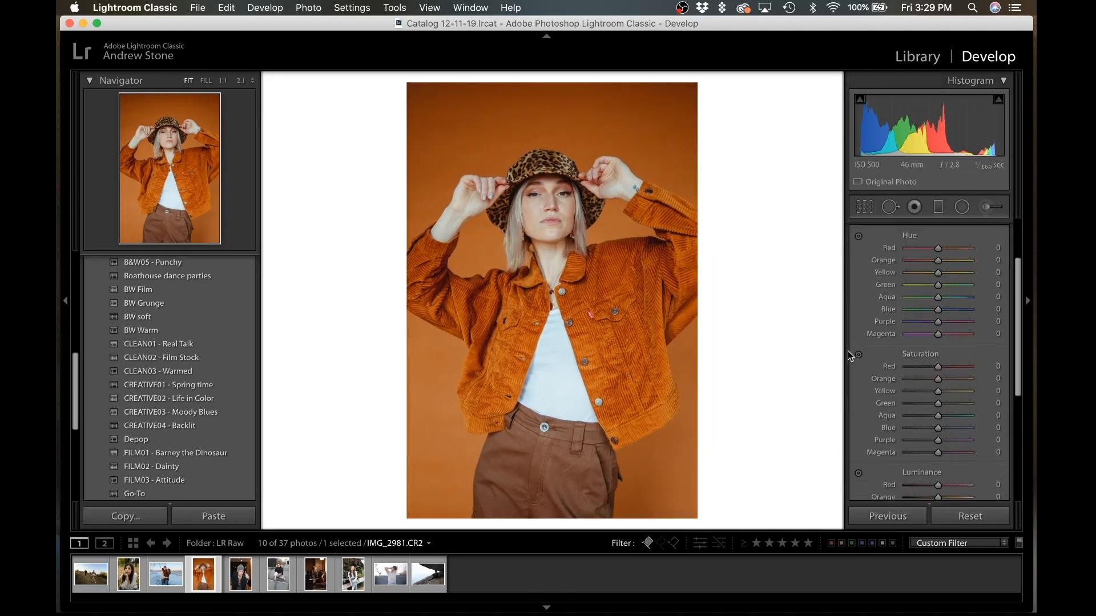
{"action": "scroll", "coordinate": [935, 266], "scroll_direction": "up", "scroll_amount": 2}
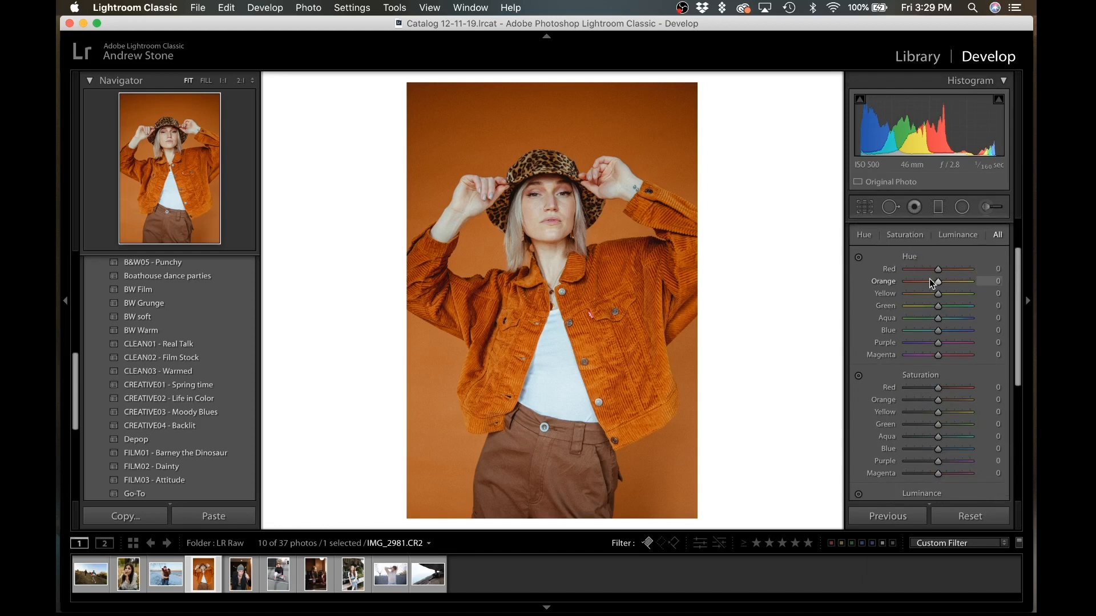
{"action": "scroll", "coordinate": [919, 351], "scroll_direction": "down", "scroll_amount": 2}
{"action": "scroll", "coordinate": [919, 356], "scroll_direction": "down", "scroll_amount": 1}
{"action": "left_click_drag", "start_coordinate": [938, 343], "coordinate": [930, 344]}
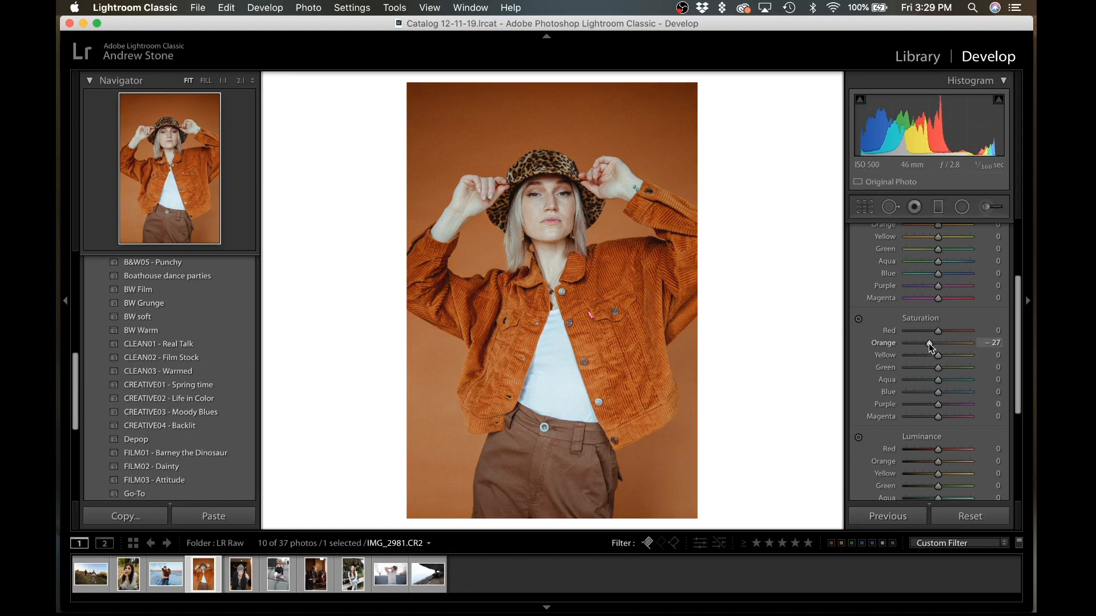
{"action": "key", "text": "super+z"}
{"action": "scroll", "coordinate": [929, 343], "scroll_direction": "down", "scroll_amount": 1}
{"action": "left_click_drag", "start_coordinate": [938, 369], "coordinate": [1035, 372]}
{"action": "key", "text": "super+z"}
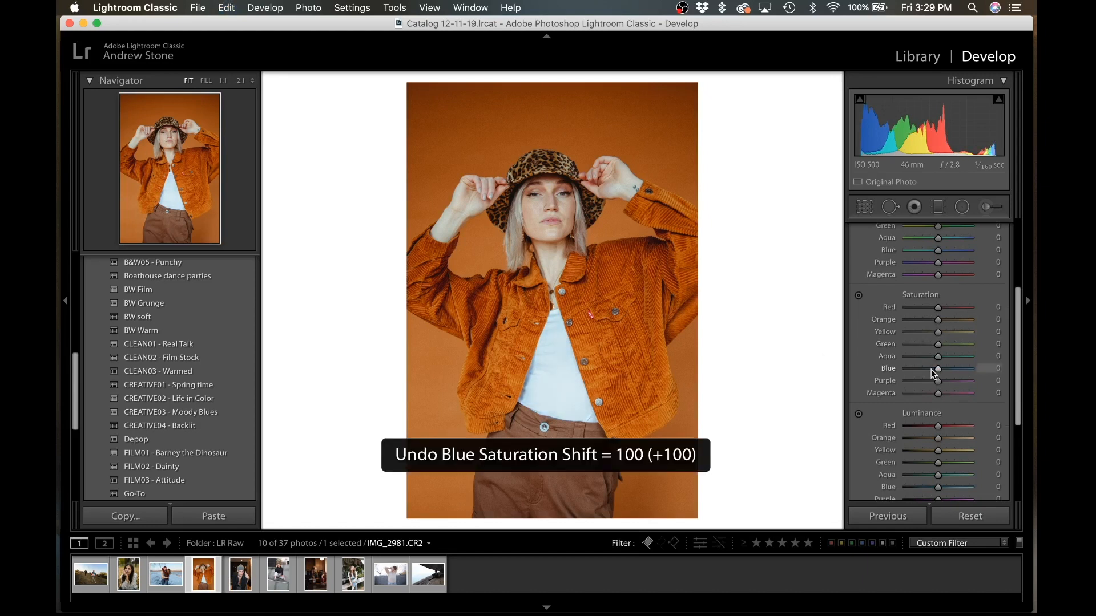
- Set the HSL Blue Luminance to -16 and Blue Saturation to -8
{"action": "scroll", "coordinate": [930, 371], "scroll_direction": "down", "scroll_amount": 2}
{"action": "mouse_move", "coordinate": [938, 435]}
{"action": "left_mouse_down"}
{"action": "mouse_move", "coordinate": [950, 440]}
{"action": "mouse_move", "coordinate": [933, 432]}
{"action": "left_mouse_up"}
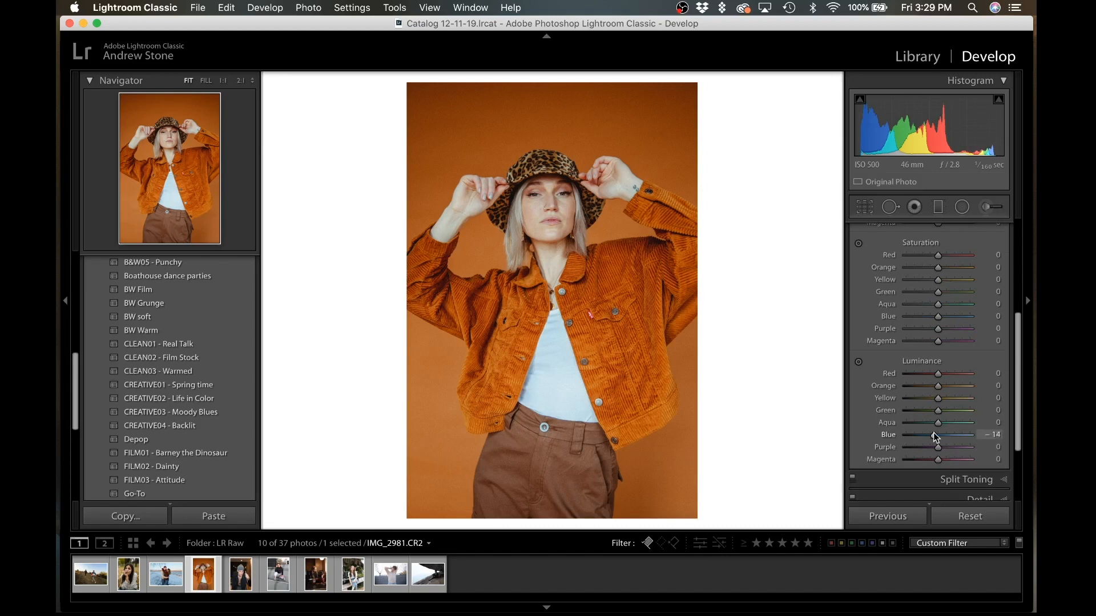
{"action": "left_click_drag", "start_coordinate": [939, 316], "coordinate": [938, 318]}
{"action": "left_click_drag", "start_coordinate": [937, 315], "coordinate": [945, 337]}
- Undo the trial Orange Luminance shifts of -25 and +23, and nudge Orange Luminance to +1
{"action": "scroll", "coordinate": [936, 316], "scroll_direction": "down", "scroll_amount": 3}
{"action": "key", "text": "super+z"}
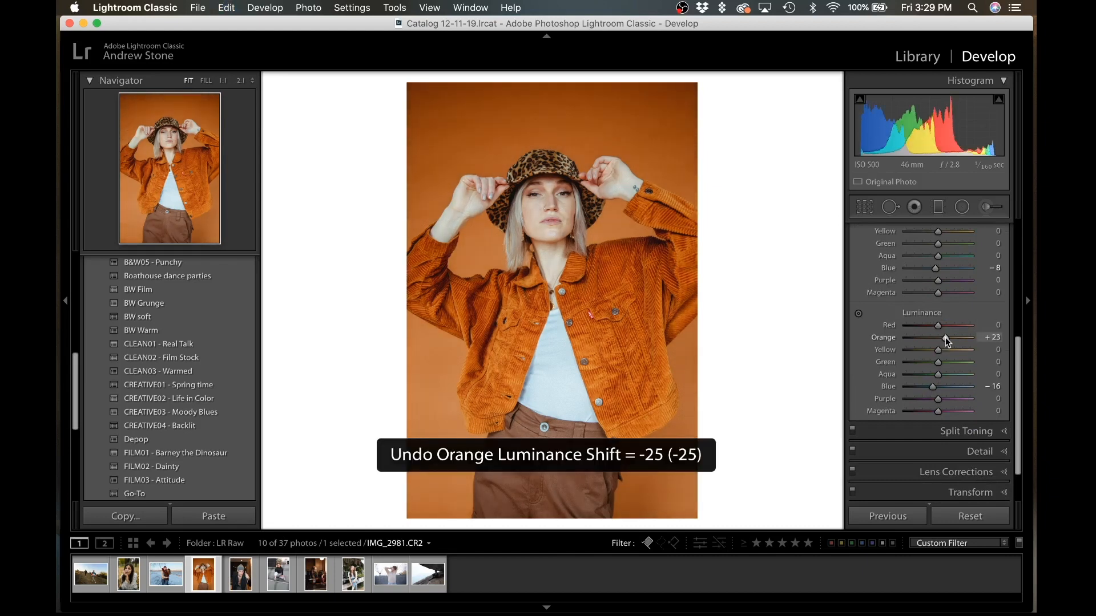
{"action": "key", "text": "super+z"}
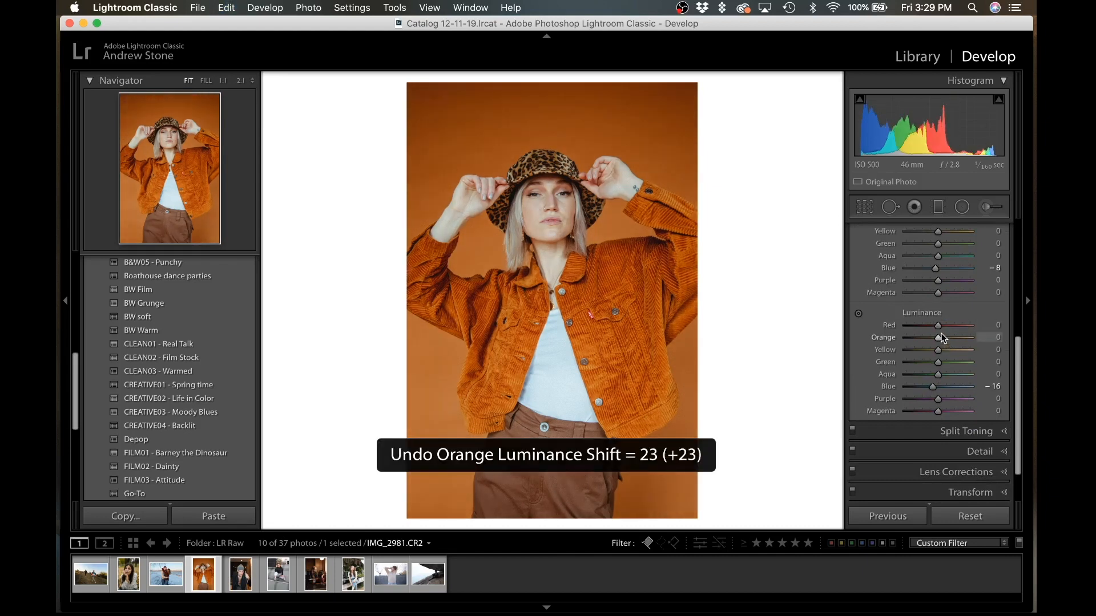
{"action": "left_click_drag", "start_coordinate": [938, 337], "coordinate": [940, 340]}
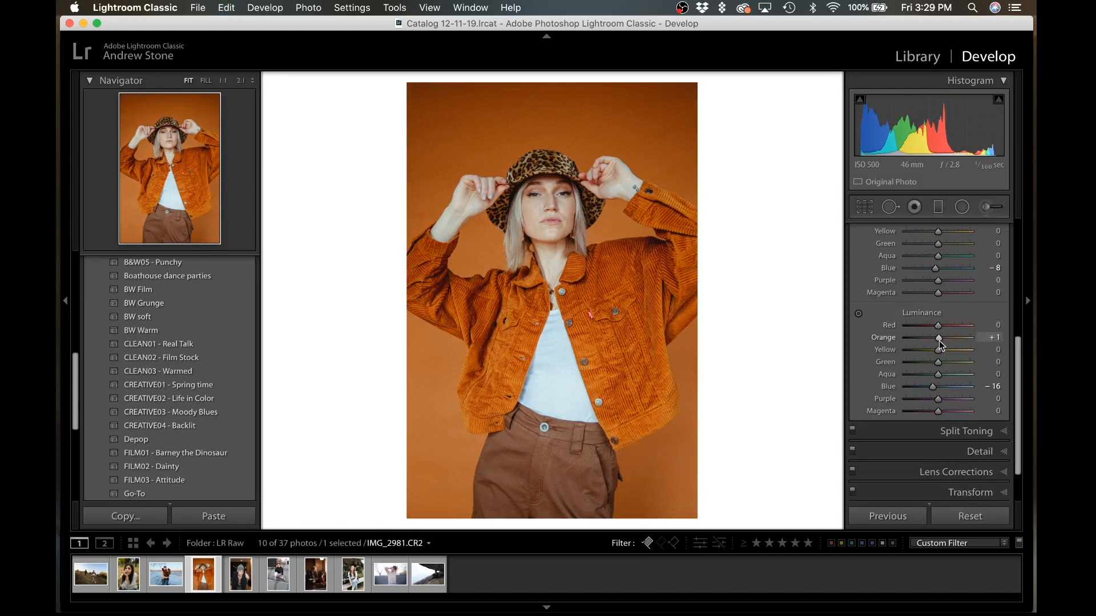
- Test the Orange Hue at -27, -100 and a positive value, undoing each, and set it to -2
{"action": "scroll", "coordinate": [942, 339], "scroll_direction": "up", "scroll_amount": 5}
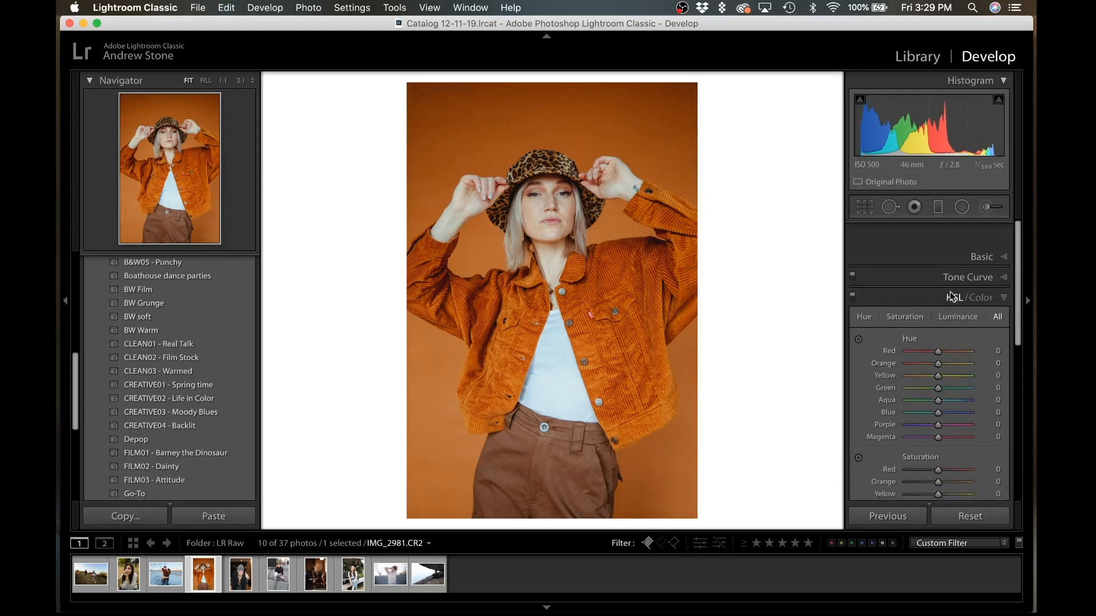
{"action": "left_click", "coordinate": [929, 335]}
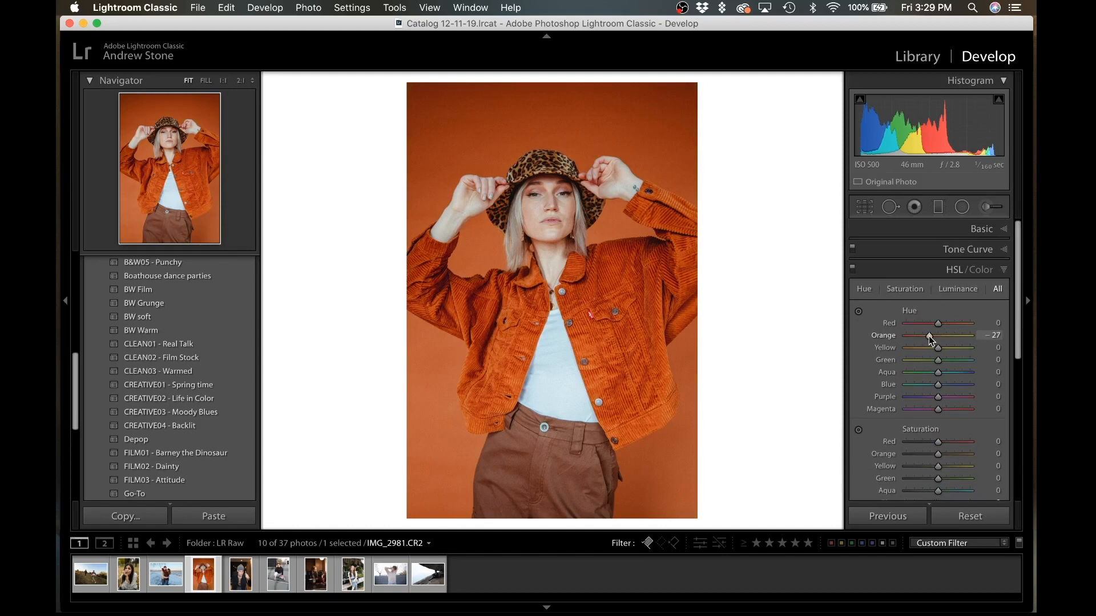
{"action": "key", "text": "super+z"}
{"action": "left_click_drag", "start_coordinate": [929, 336], "coordinate": [836, 317]}
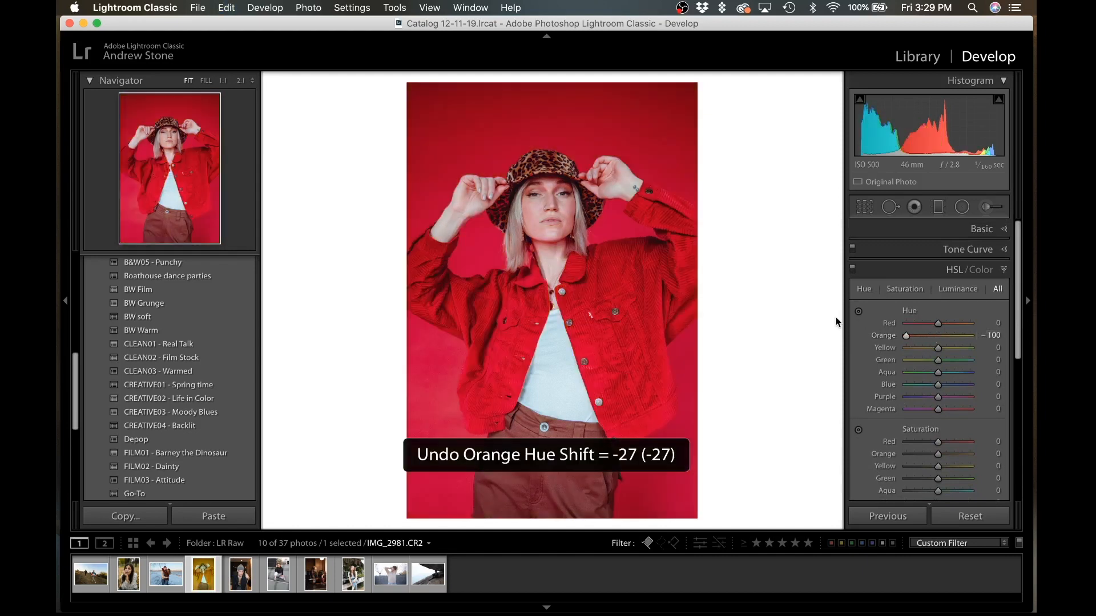
{"action": "key", "text": "super+z"}
{"action": "left_click", "coordinate": [947, 335]}
{"action": "key", "text": "super+z"}
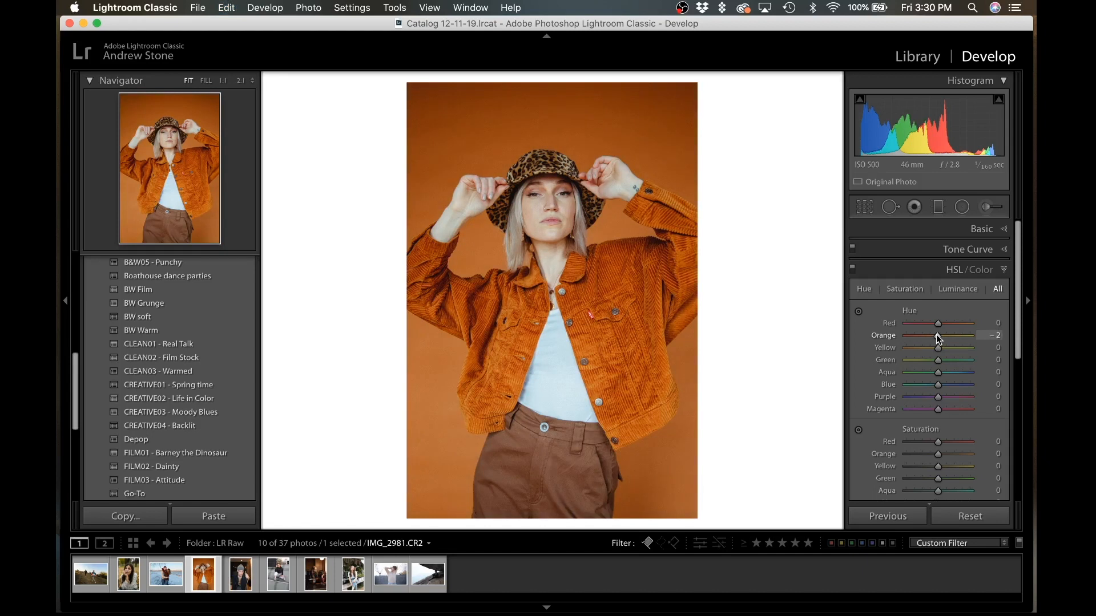
- Switch to the next photo, the man in the beanie, and straighten it with a crop angle of -0.70
{"action": "key", "text": "Right"}
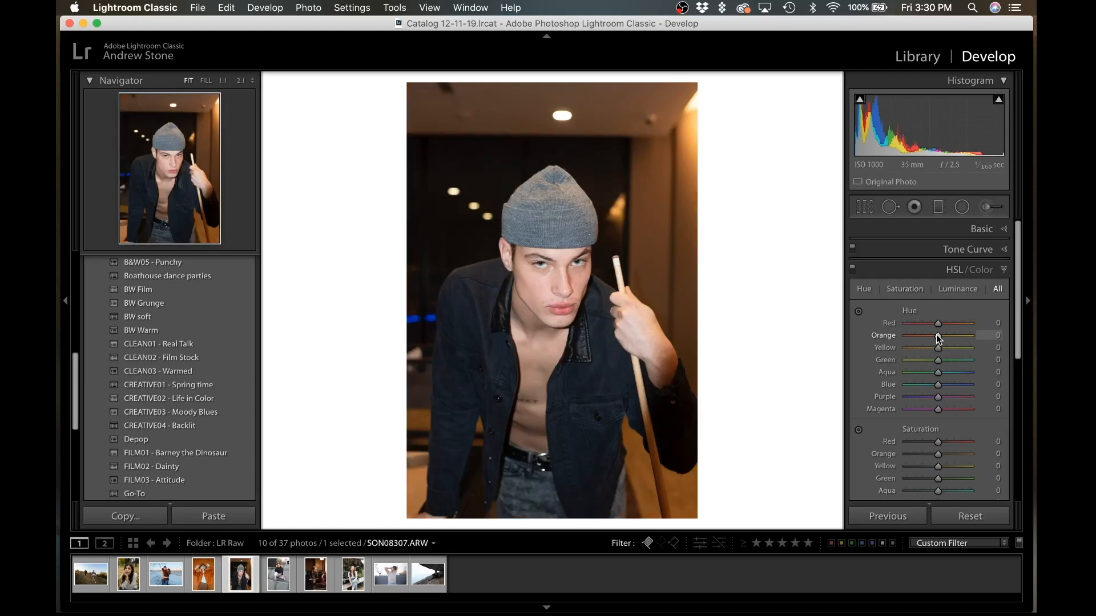
{"action": "left_click", "coordinate": [865, 209]}
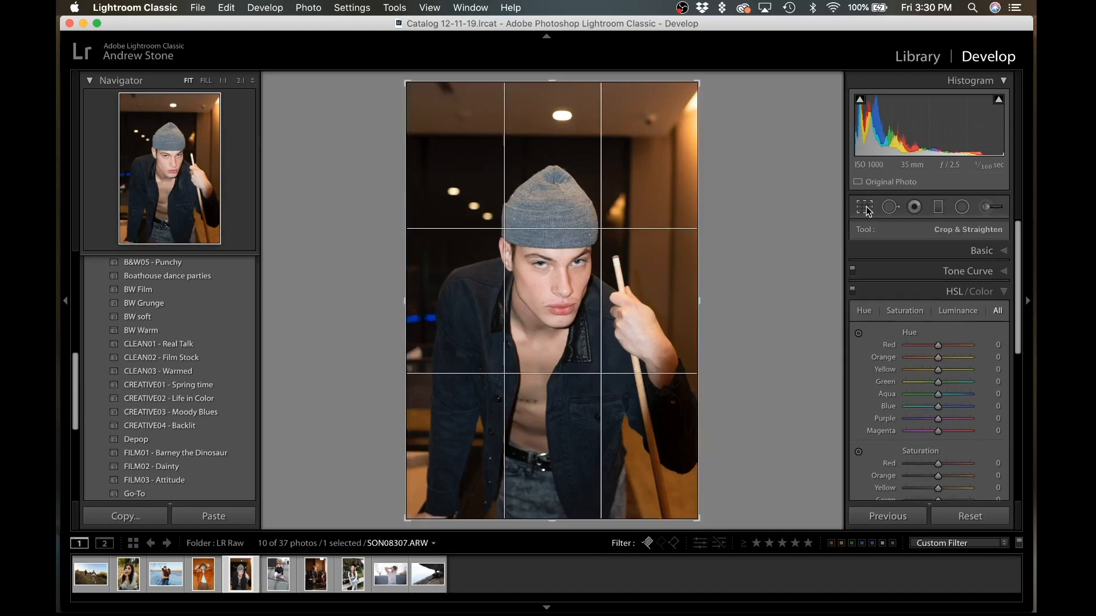
{"action": "left_click", "coordinate": [987, 291]}
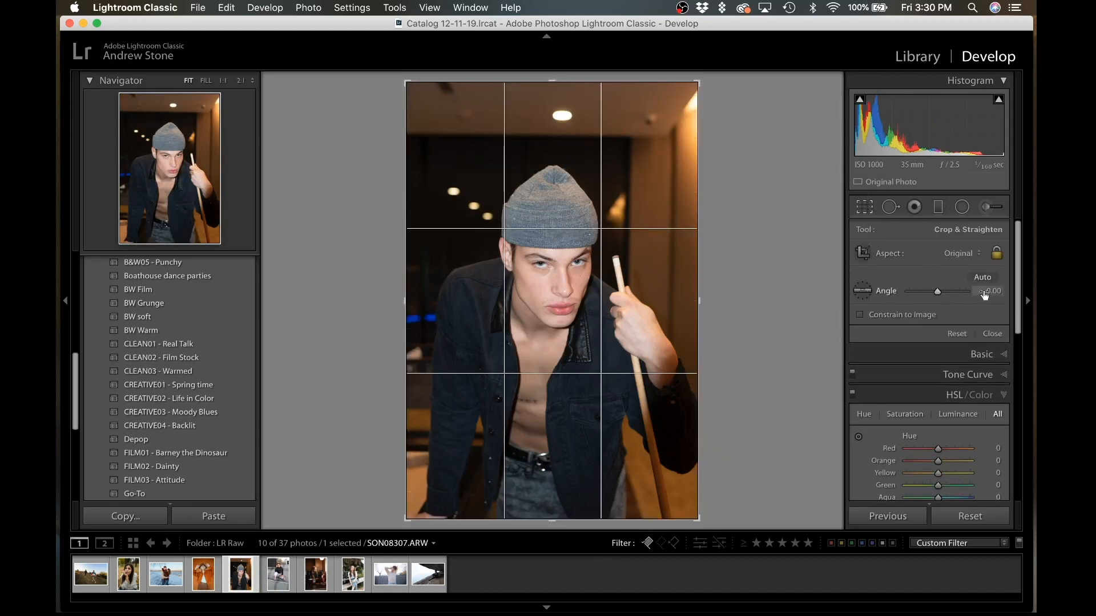
{"action": "type", "text": "-0.7"}
{"action": "key", "text": "Return"}
{"action": "key", "text": "Down"}
{"action": "key", "text": "Down"}
{"action": "key", "text": "Down"}
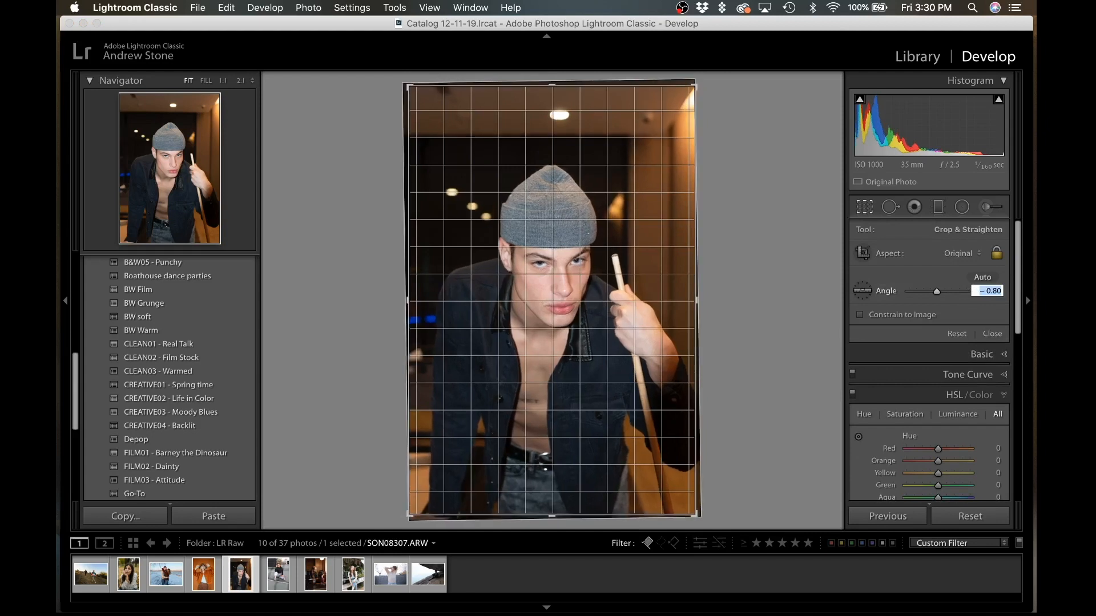
{"action": "key", "text": "Up"}
{"action": "key", "text": "Up"}
{"action": "key", "text": "Up"}
{"action": "key", "text": "Return"}
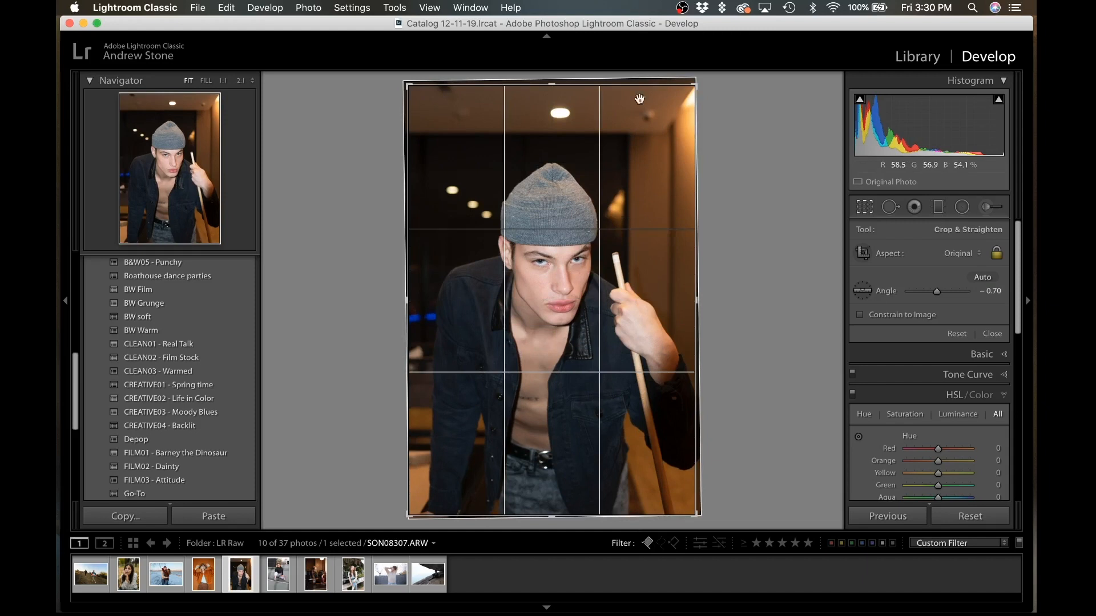
- Tighten the crop around the man in the beanie at the original aspect, trimming the bright ceiling light above his head
{"action": "left_click_drag", "start_coordinate": [569, 159], "coordinate": [646, 147]}
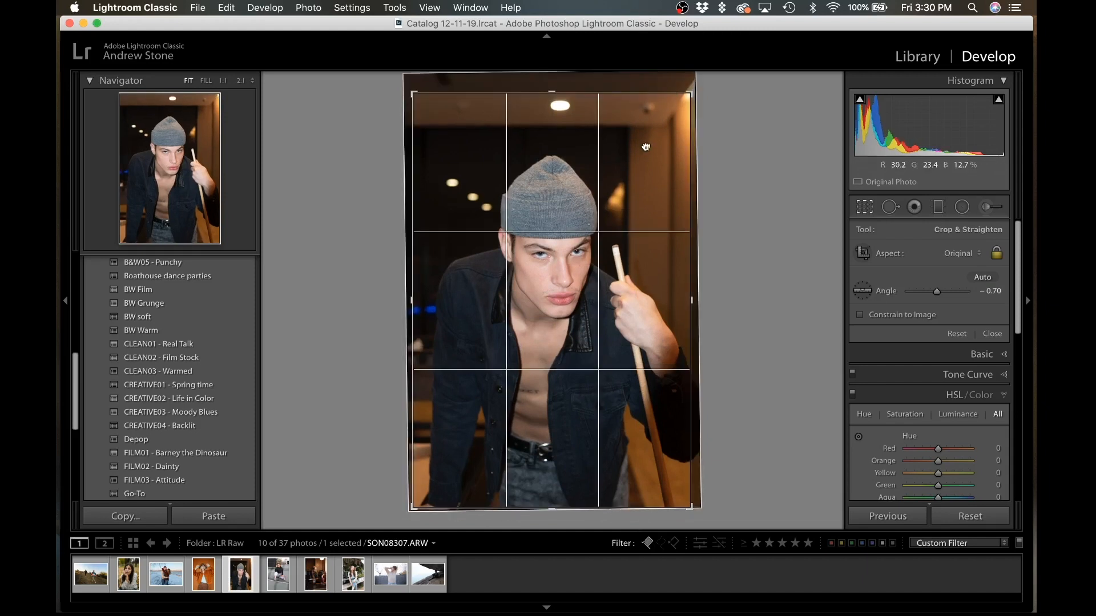
{"action": "left_click_drag", "start_coordinate": [596, 93], "coordinate": [596, 100]}
{"action": "key", "text": "Return"}
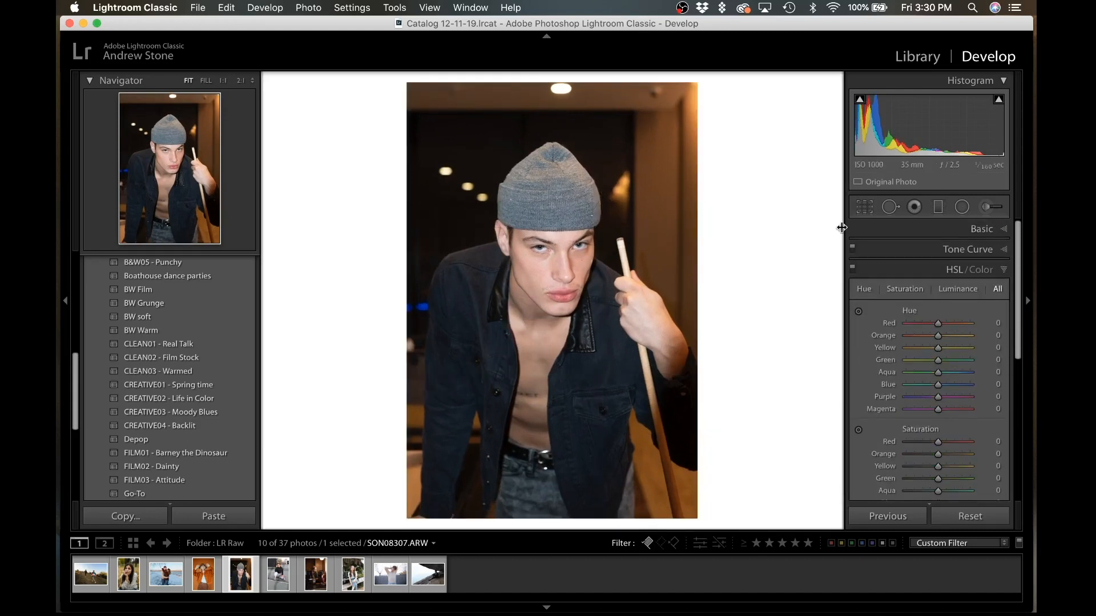
{"action": "left_click", "coordinate": [864, 207]}
{"action": "left_click_drag", "start_coordinate": [645, 95], "coordinate": [645, 110]}
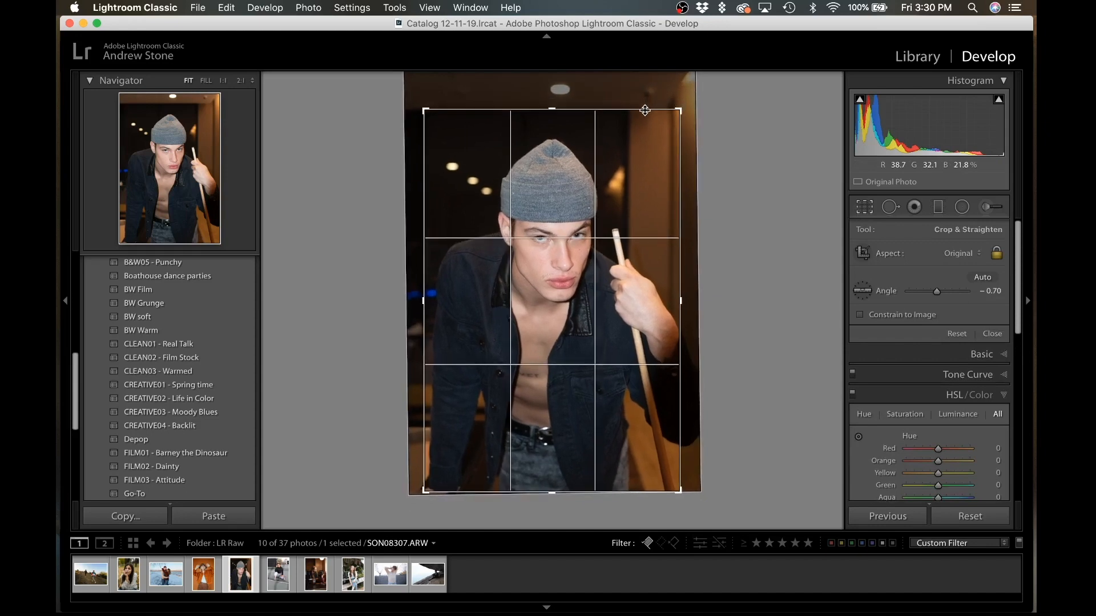
{"action": "key", "text": "Return"}
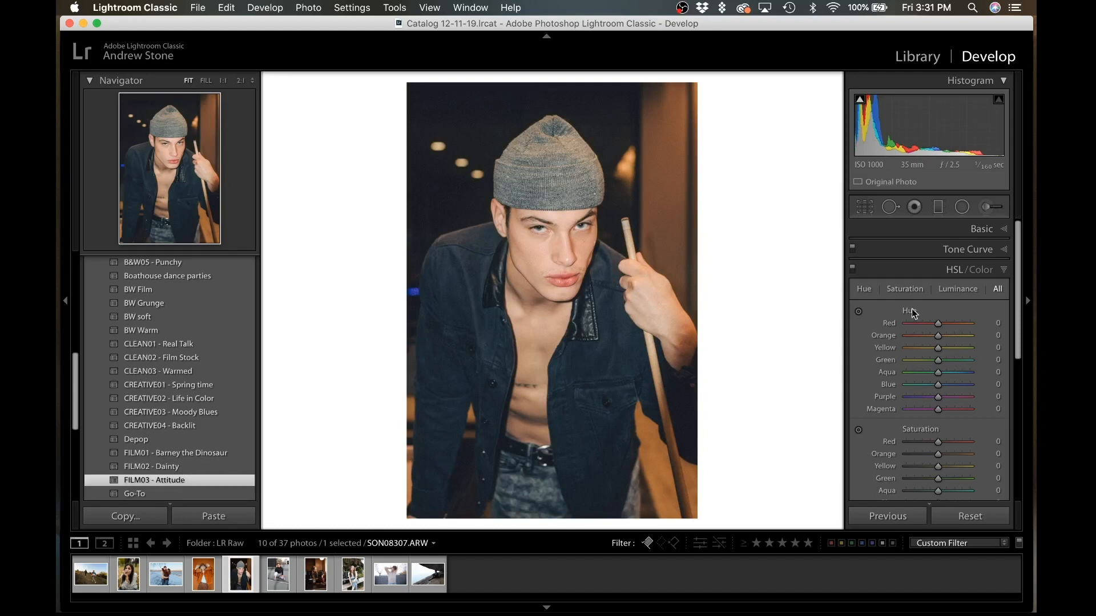
- Apply the FILM03 - Attitude preset with Clarity reset to 0 and Saturation set to -16
{"action": "left_click", "coordinate": [932, 228]}
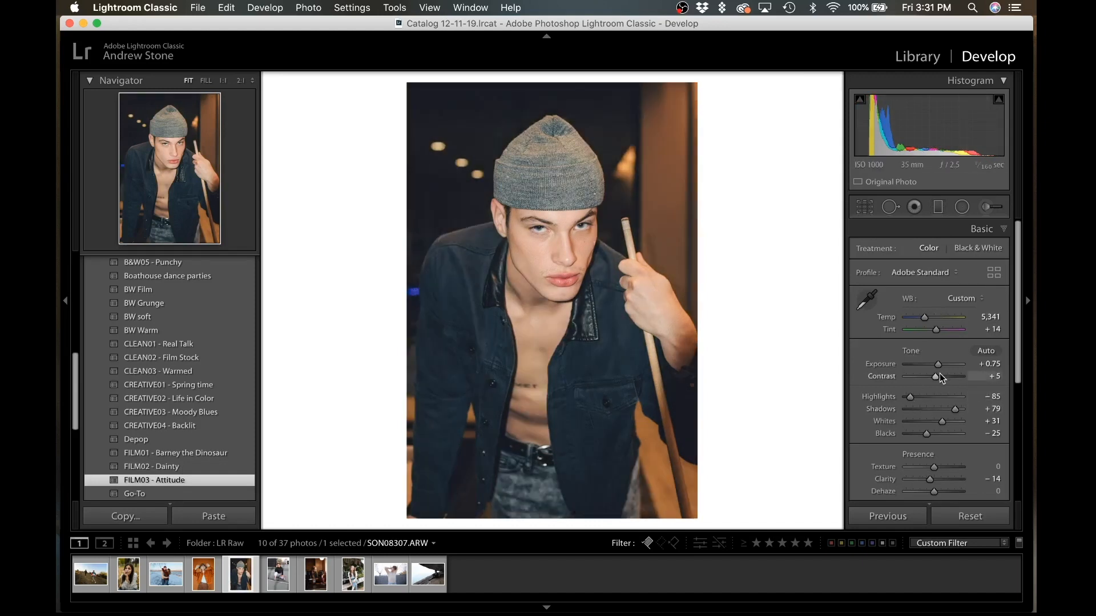
{"action": "scroll", "coordinate": [940, 374], "scroll_direction": "down", "scroll_amount": 3}
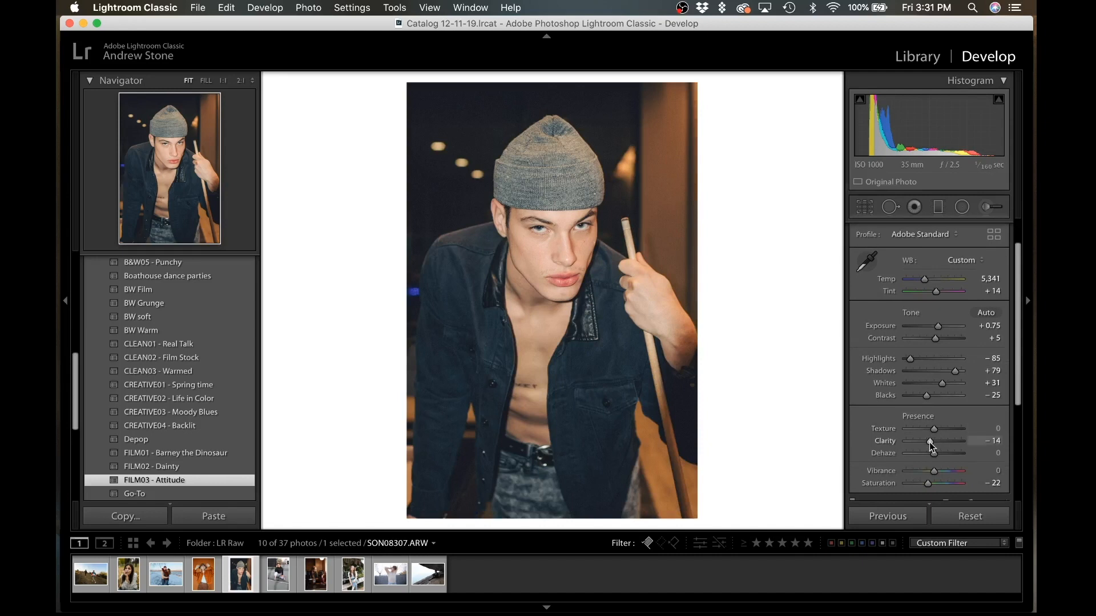
{"action": "double_click", "coordinate": [930, 442]}
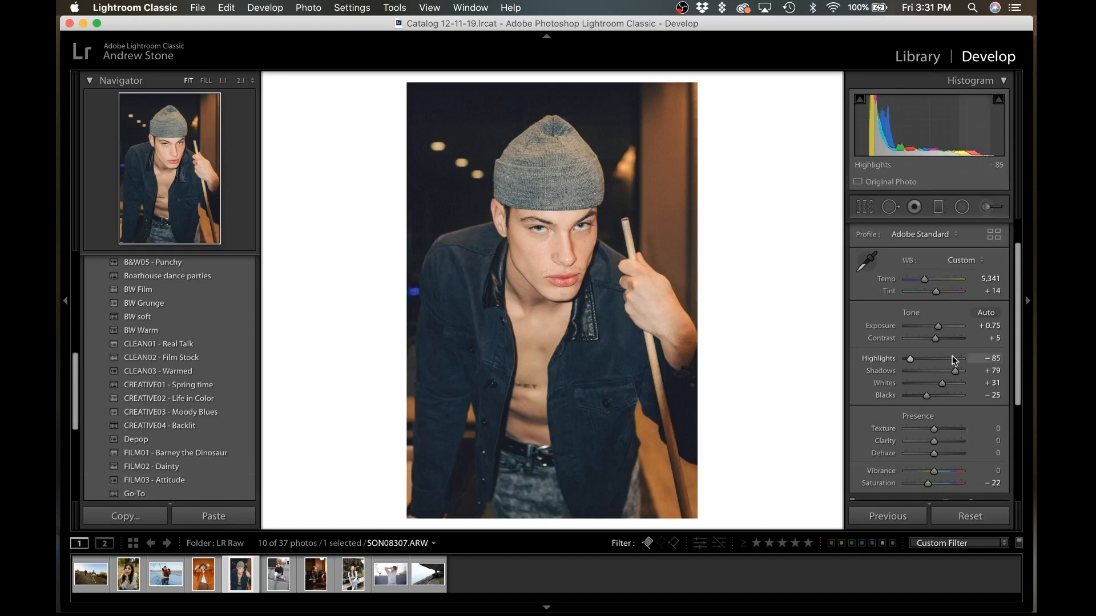
{"action": "left_click_drag", "start_coordinate": [929, 484], "coordinate": [930, 486]}
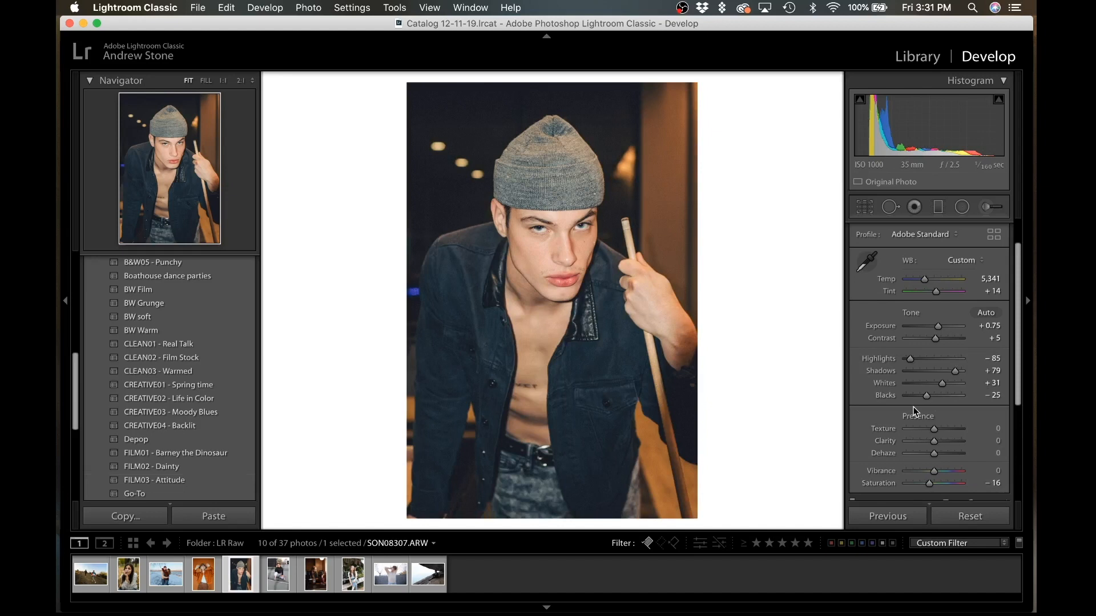
- Reshape the RGB tone curve by lowering the shadow points, deleting the extra highlight point and slightly lowering the upper curve and midpoint
{"action": "scroll", "coordinate": [913, 407], "scroll_direction": "down", "scroll_amount": 5}
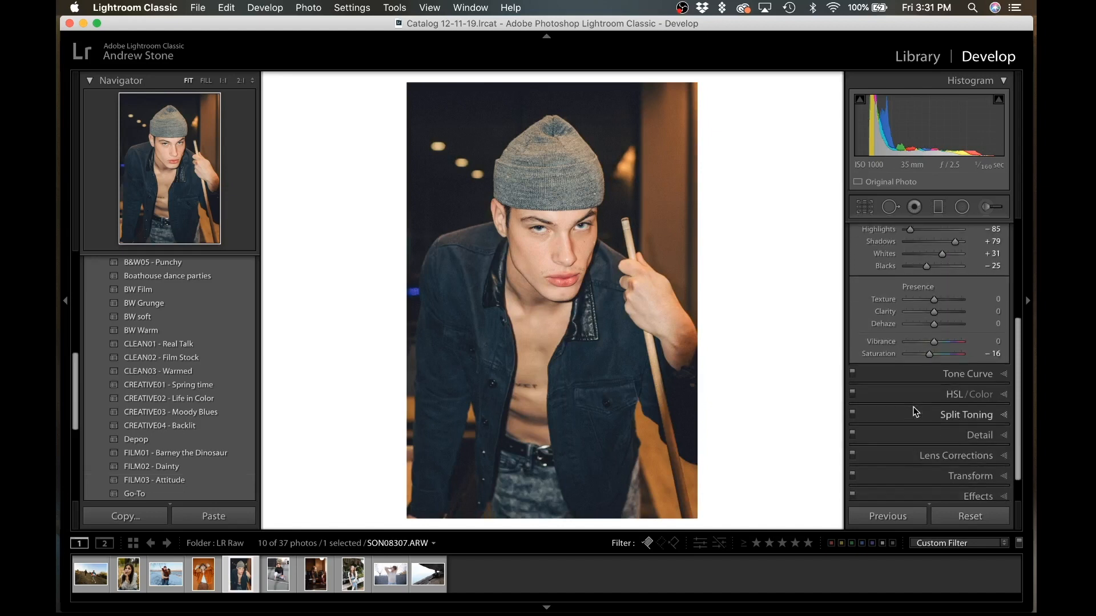
{"action": "left_click", "coordinate": [1002, 372]}
{"action": "mouse_move", "coordinate": [858, 407]}
{"action": "left_mouse_down"}
{"action": "mouse_move", "coordinate": [857, 417]}
{"action": "mouse_move", "coordinate": [876, 411]}
{"action": "left_mouse_up"}
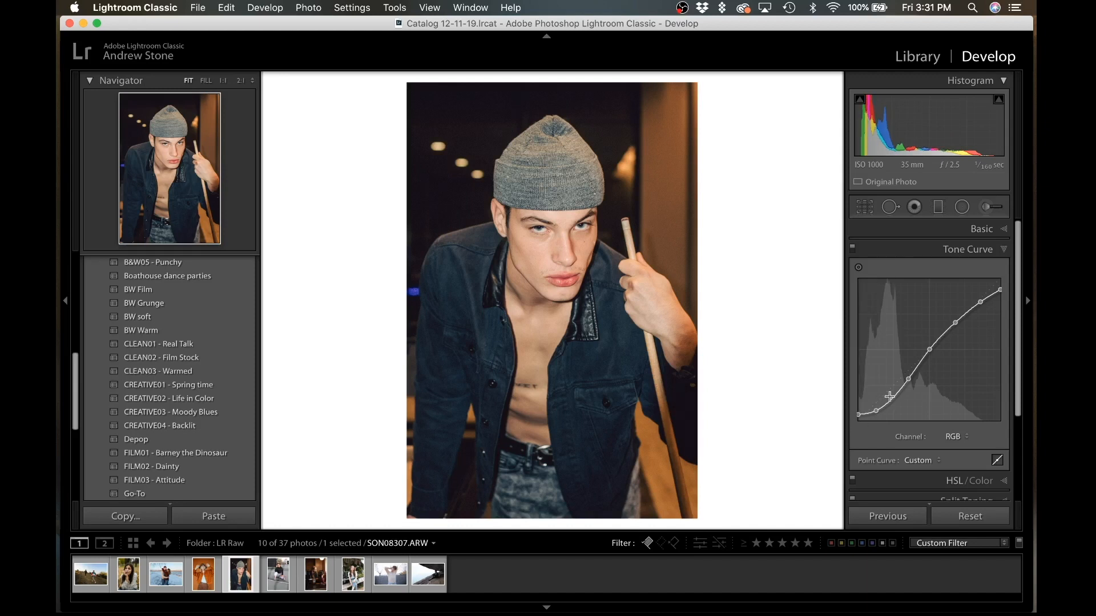
{"action": "left_click_drag", "start_coordinate": [910, 386], "coordinate": [870, 414]}
{"action": "right_click", "coordinate": [978, 302]}
{"action": "left_click", "coordinate": [979, 310]}
{"action": "left_click_drag", "start_coordinate": [956, 323], "coordinate": [1002, 291]}
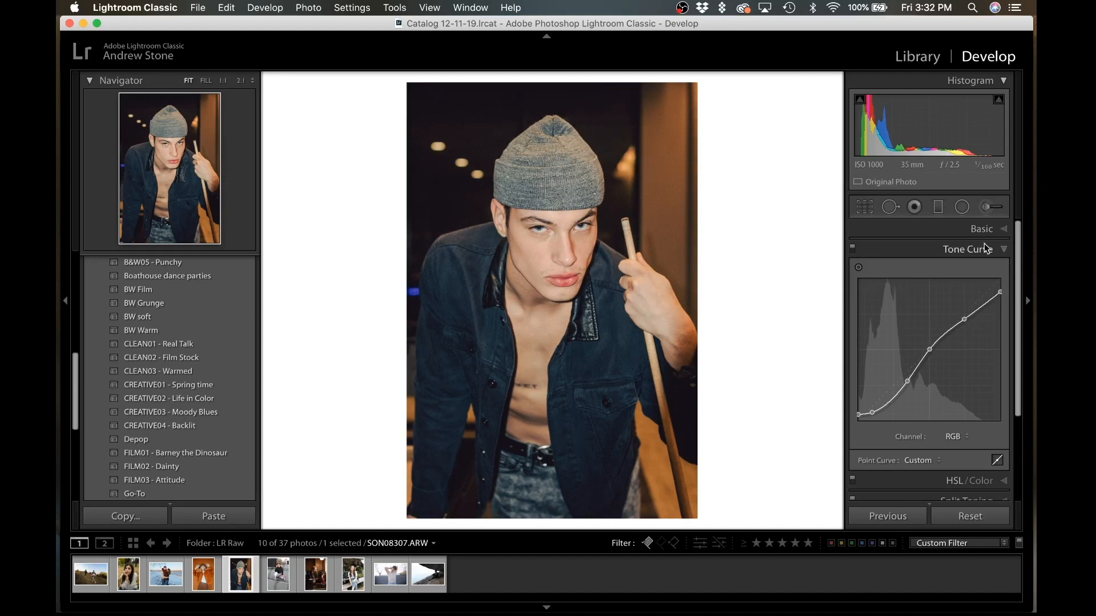
{"action": "left_click", "coordinate": [929, 350]}
{"action": "left_click_drag", "start_coordinate": [929, 351], "coordinate": [929, 353]}
- Undo the trial Whites of +4 and Shadows of +54, and set Shadows to +83, Contrast to +11 and Exposure to +0.70
{"action": "left_click", "coordinate": [981, 229]}
{"action": "left_click_drag", "start_coordinate": [942, 421], "coordinate": [936, 423]}
{"action": "key", "text": "super+z"}
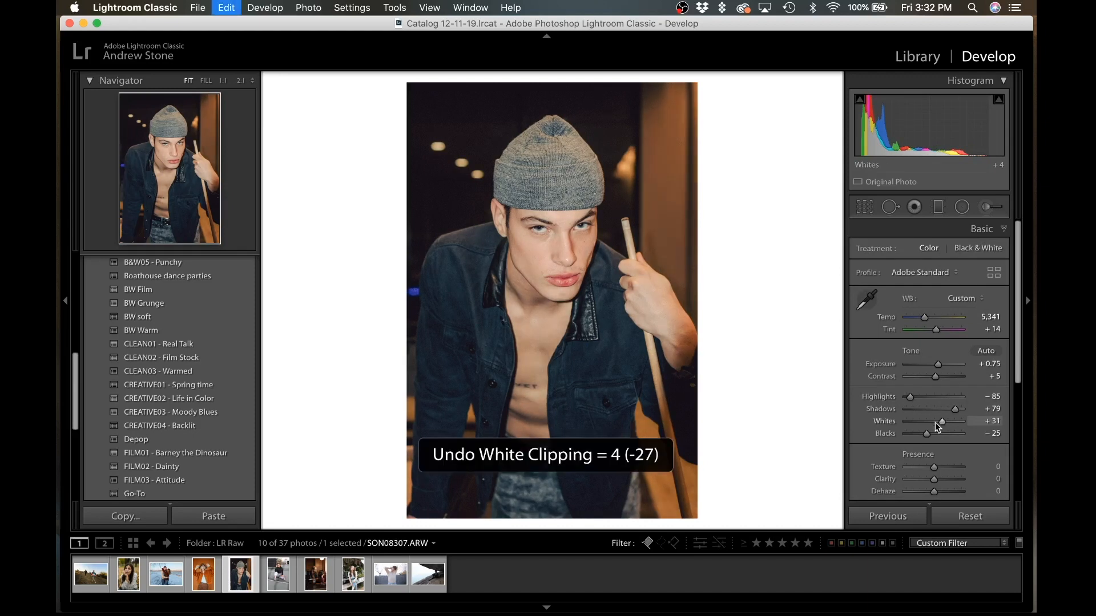
{"action": "key", "text": "super+z"}
{"action": "left_click_drag", "start_coordinate": [949, 408], "coordinate": [956, 407]}
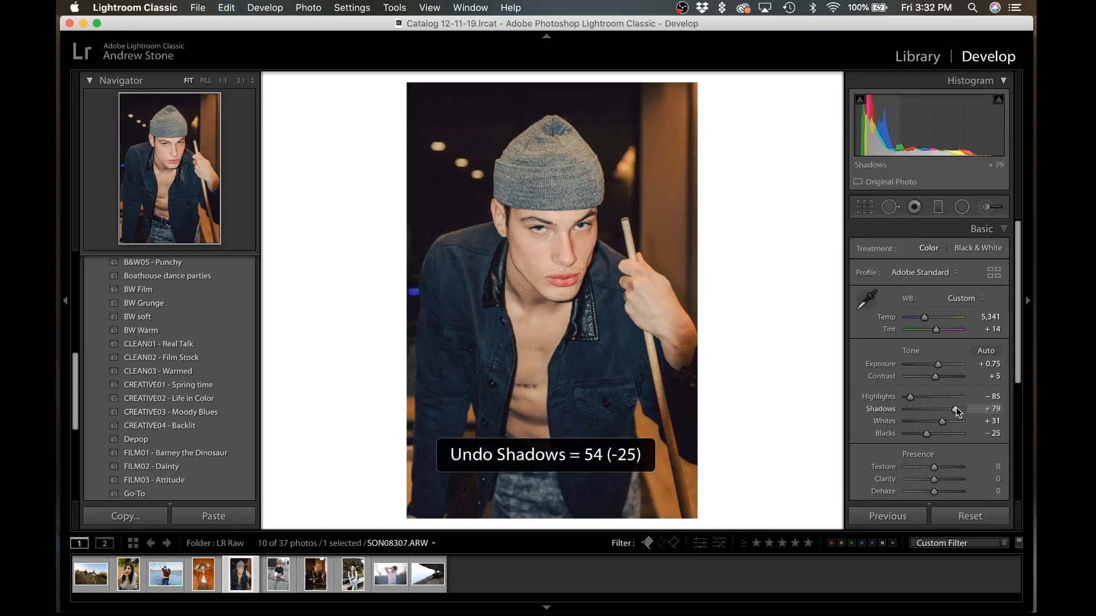
{"action": "left_click_drag", "start_coordinate": [937, 380], "coordinate": [937, 368]}
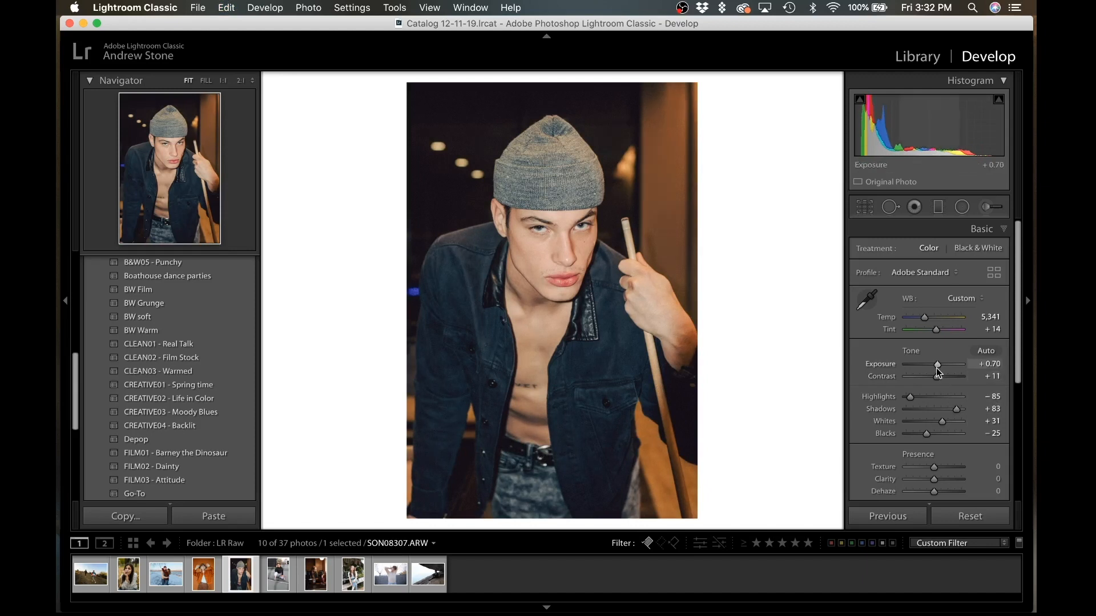
- Set the HSL Red Hue to +7 and Yellow Hue to +40, undoing the trial Orange Hue of +62
{"action": "scroll", "coordinate": [936, 371], "scroll_direction": "down", "scroll_amount": 5}
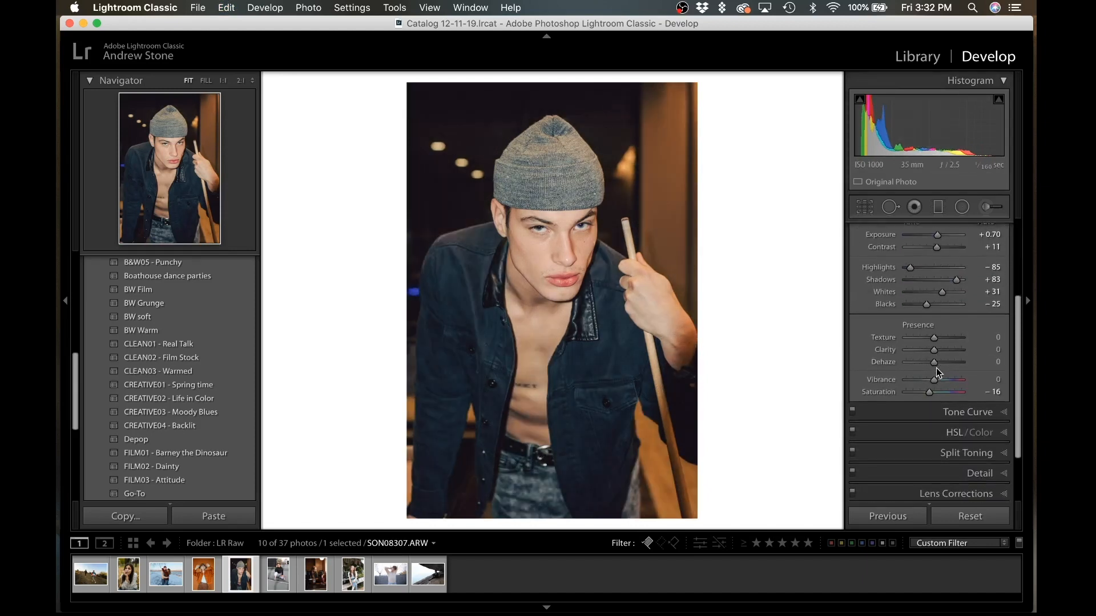
{"action": "scroll", "coordinate": [993, 415], "scroll_direction": "down", "scroll_amount": 2}
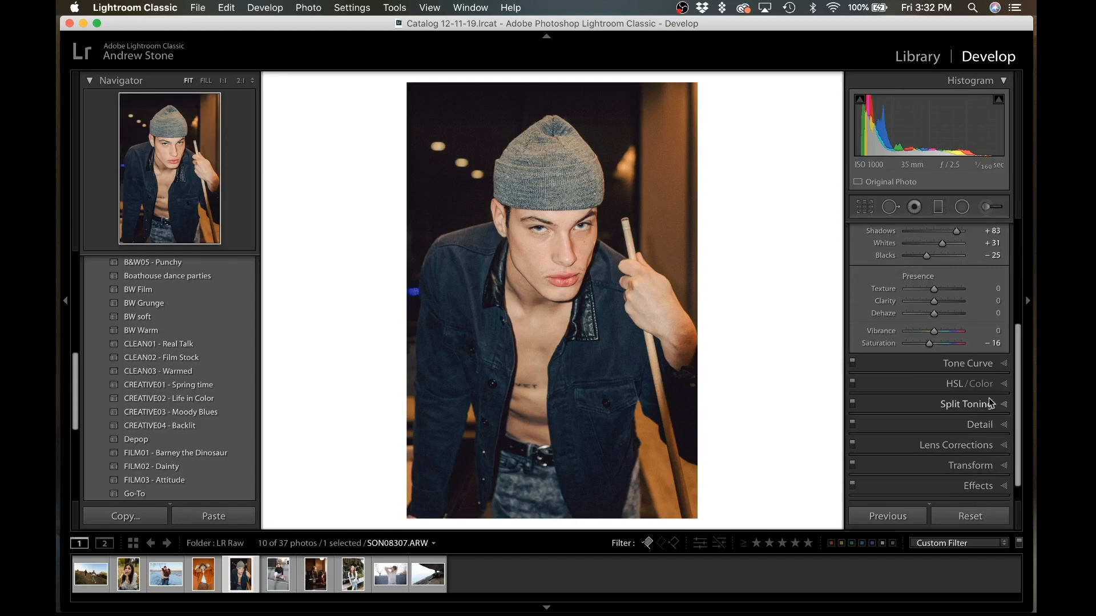
{"action": "left_click", "coordinate": [1003, 389]}
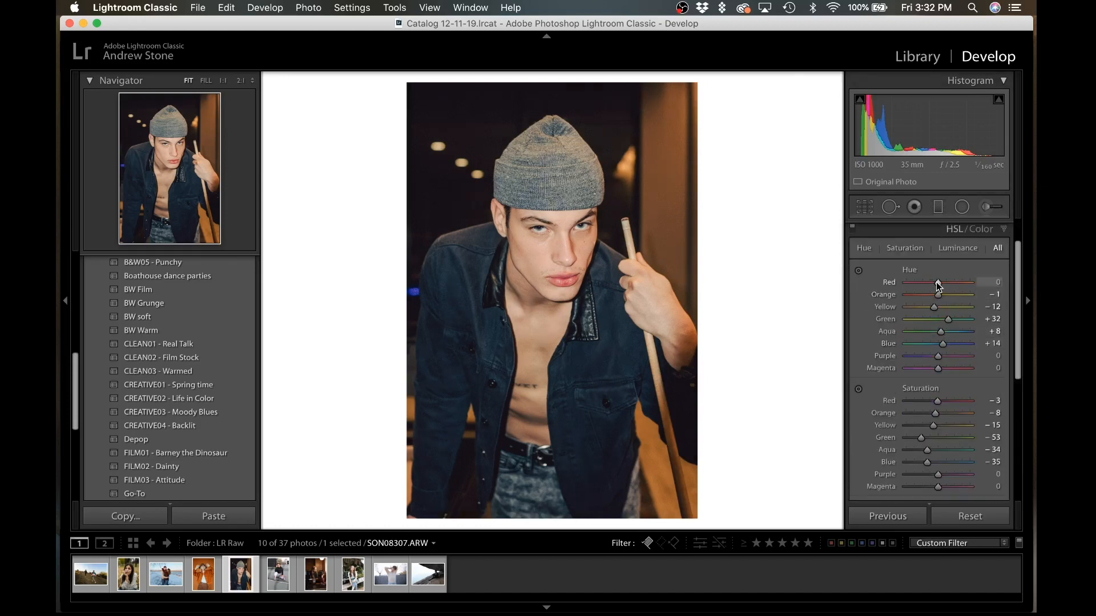
{"action": "left_click_drag", "start_coordinate": [936, 282], "coordinate": [940, 283]}
{"action": "mouse_move", "coordinate": [939, 295]}
{"action": "left_mouse_down"}
{"action": "mouse_move", "coordinate": [928, 299]}
{"action": "mouse_move", "coordinate": [948, 294]}
{"action": "mouse_move", "coordinate": [929, 295]}
{"action": "left_mouse_up"}
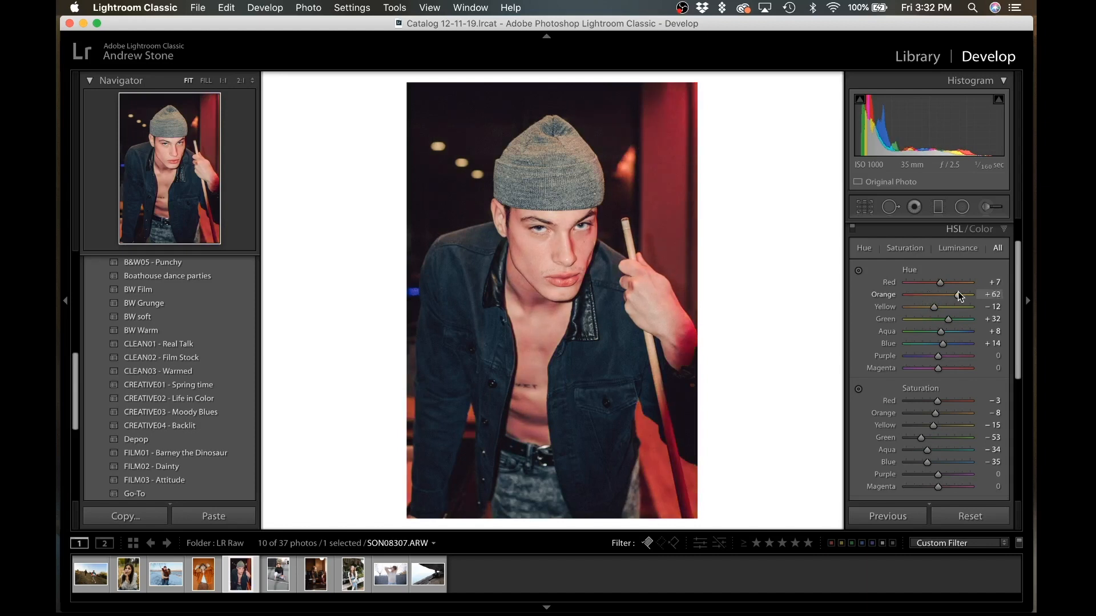
{"action": "left_click", "coordinate": [957, 296]}
{"action": "key", "text": "super+z"}
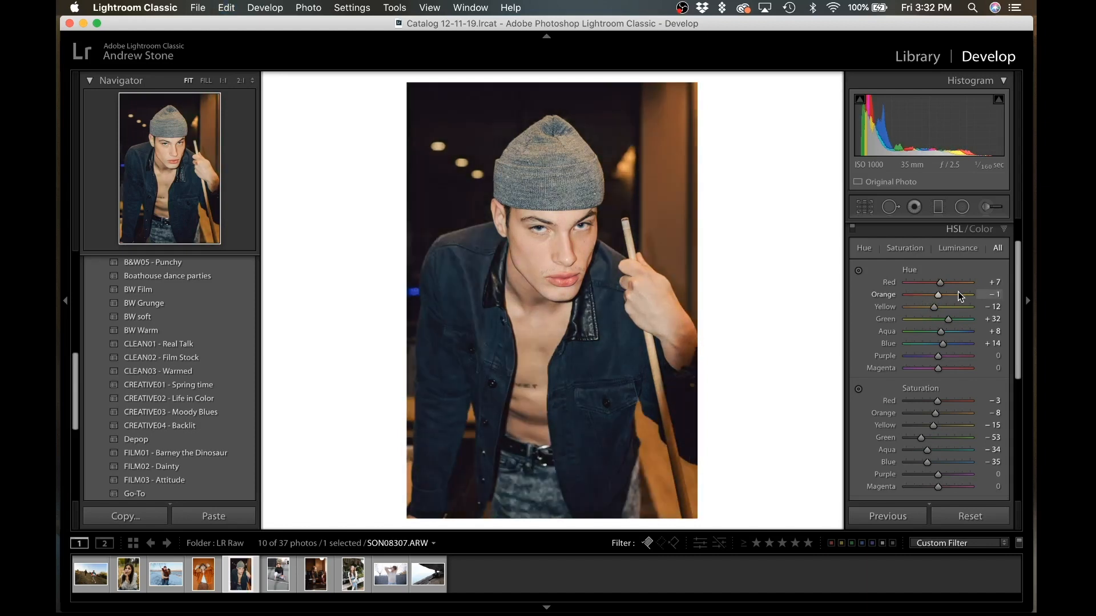
{"action": "left_click_drag", "start_coordinate": [930, 308], "coordinate": [978, 300]}
- Set Yellow Saturation to +23 and Red and Orange Saturation to 0, undoing the trial Green shift of +100 and Blue shift of +36
{"action": "scroll", "coordinate": [953, 309], "scroll_direction": "down", "scroll_amount": 1}
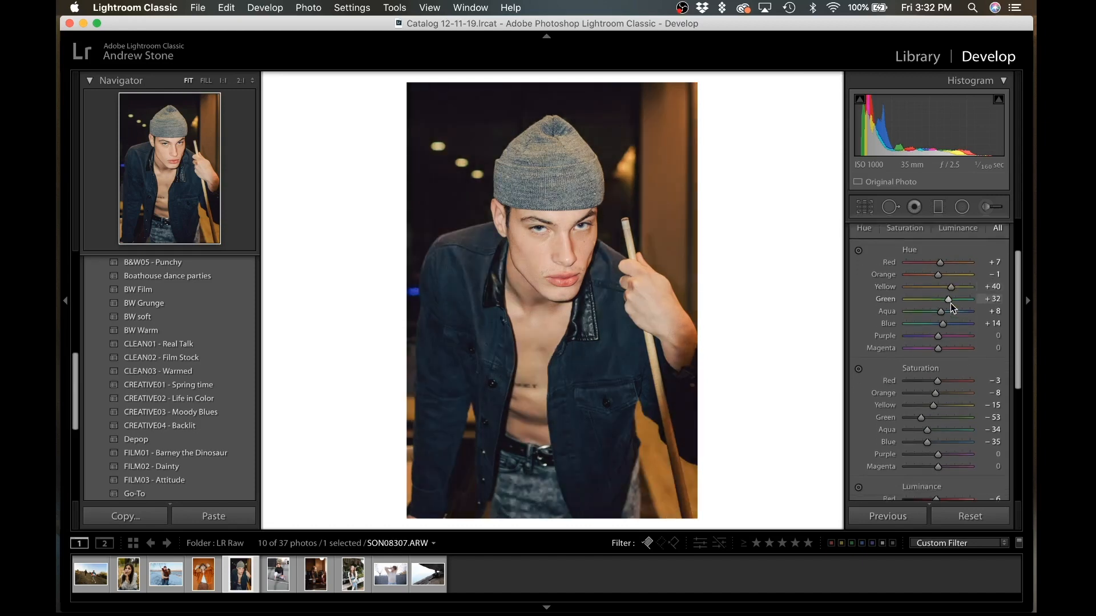
{"action": "scroll", "coordinate": [945, 386], "scroll_direction": "down", "scroll_amount": 1}
{"action": "left_click", "coordinate": [945, 384]}
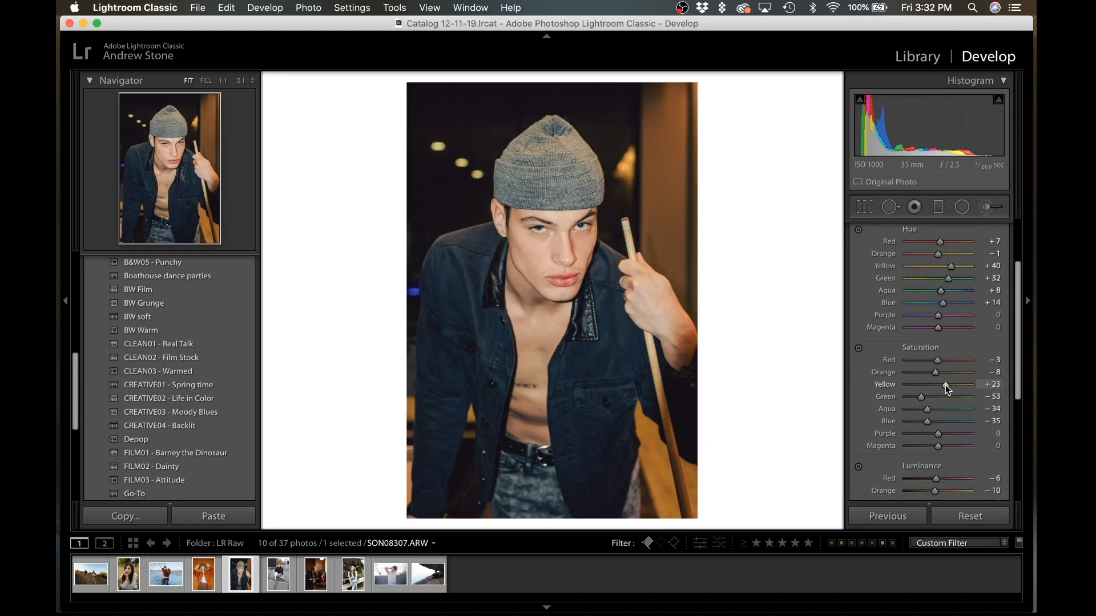
{"action": "left_click_drag", "start_coordinate": [935, 371], "coordinate": [937, 371]}
{"action": "left_click_drag", "start_coordinate": [921, 397], "coordinate": [970, 398]}
{"action": "key", "text": "super+z"}
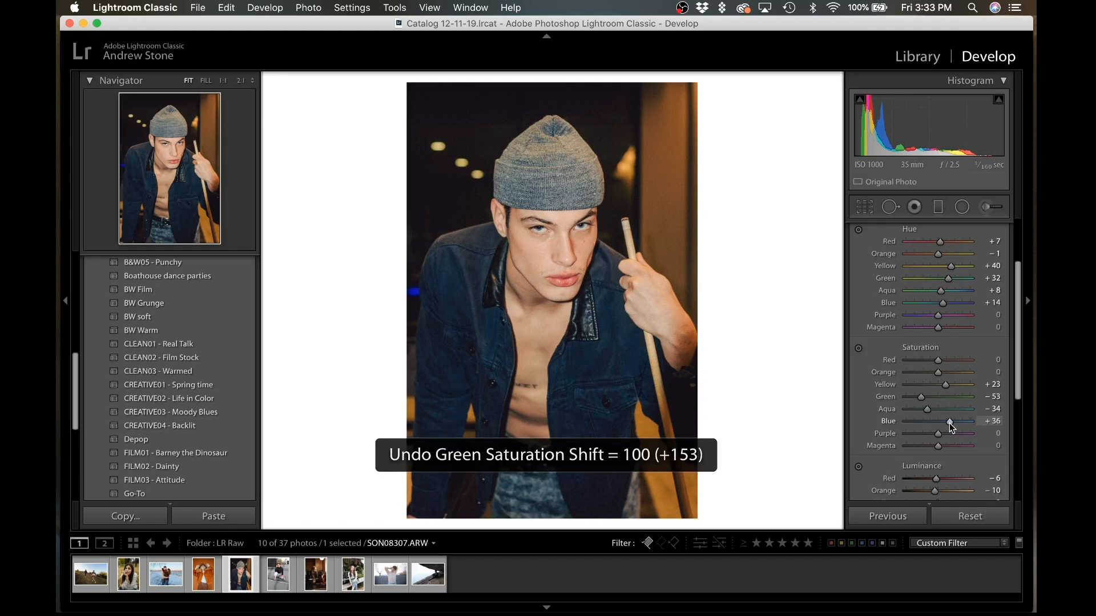
{"action": "key", "text": "super+z"}
- Try negative Blue Hue shifts including -29, reset the Blue Hue to 0, and set Blue Saturation to -16
{"action": "left_click", "coordinate": [928, 303]}
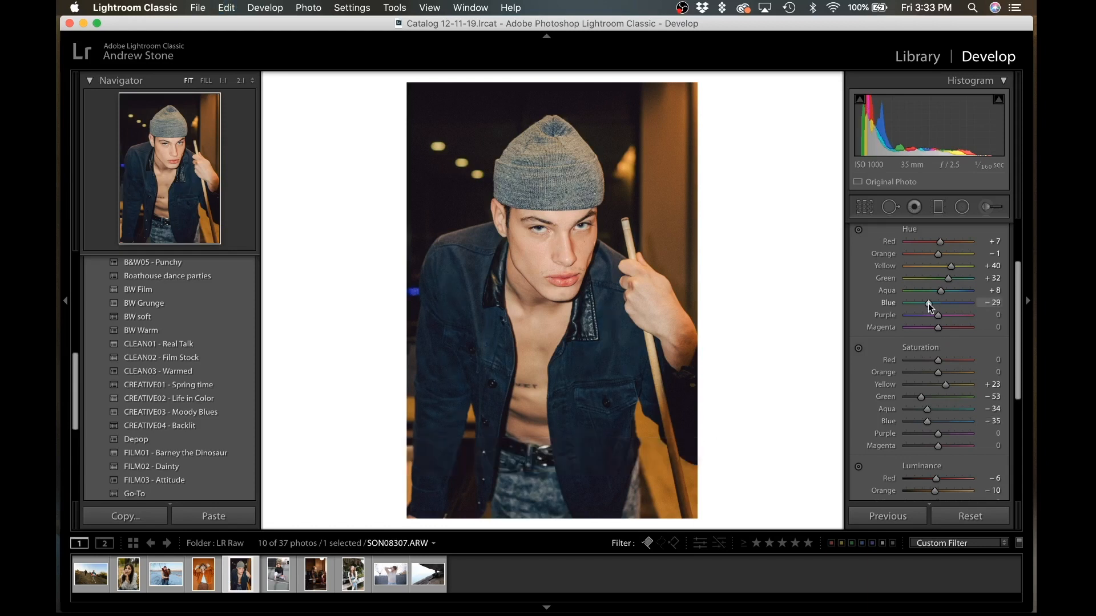
{"action": "mouse_move", "coordinate": [929, 303]}
{"action": "left_mouse_down"}
{"action": "mouse_move", "coordinate": [1020, 297]}
{"action": "mouse_move", "coordinate": [917, 297]}
{"action": "left_mouse_up"}
{"action": "key", "text": "super+z"}
{"action": "double_click", "coordinate": [939, 303]}
{"action": "scroll", "coordinate": [940, 342], "scroll_direction": "down", "scroll_amount": 3}
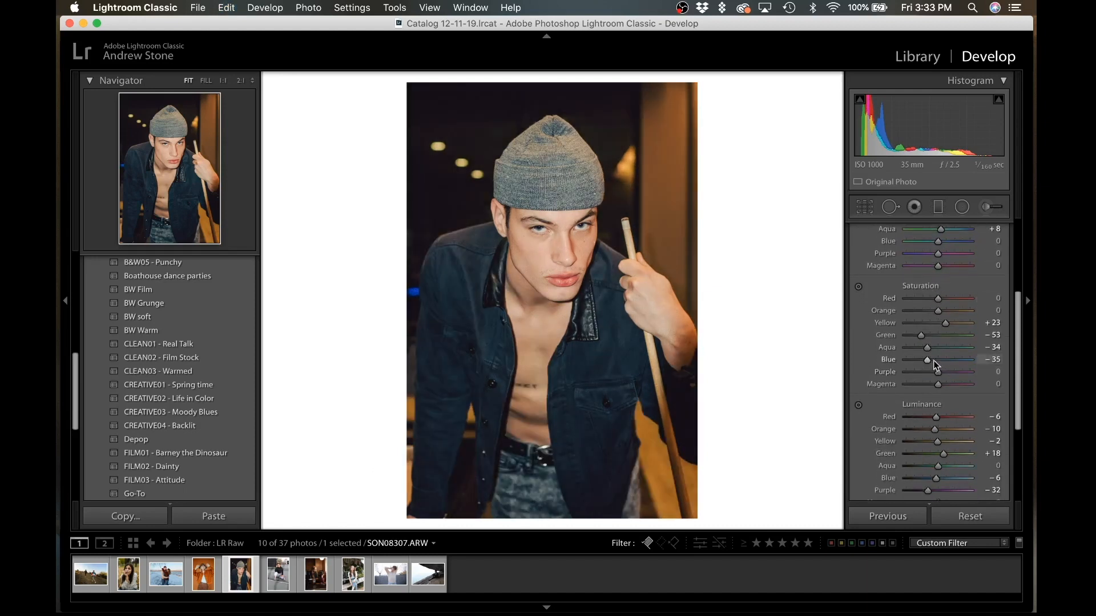
{"action": "scroll", "coordinate": [935, 365], "scroll_direction": "down", "scroll_amount": 4}
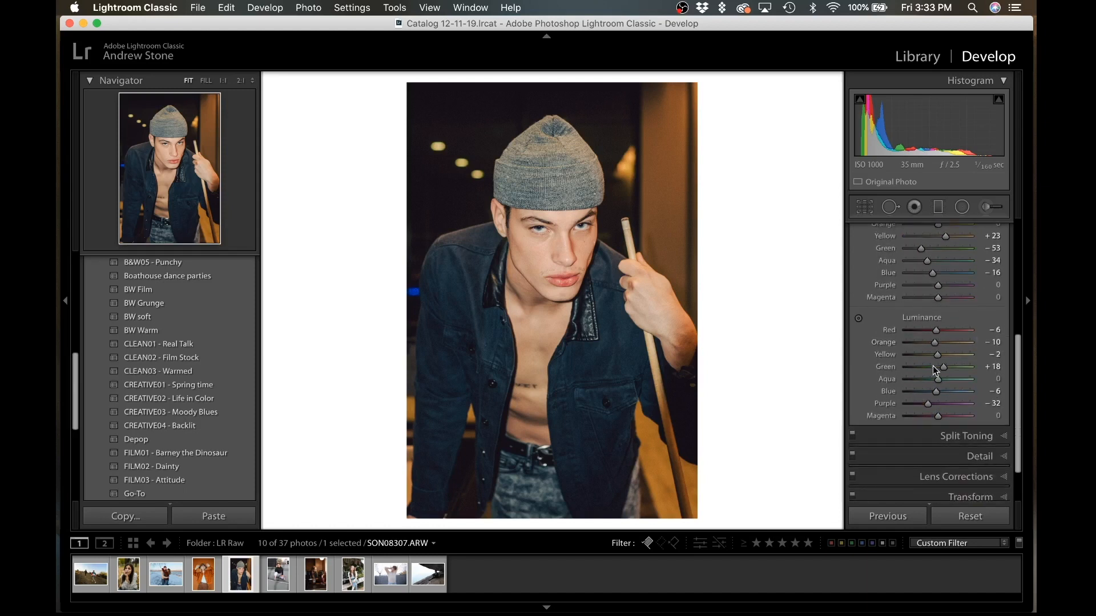
- Set Luminance to Aqua +22, Blue +29, Yellow +12, Red -16 and Purple -23, undoing the trial Yellow shift of -67
{"action": "left_click_drag", "start_coordinate": [938, 391], "coordinate": [919, 356]}
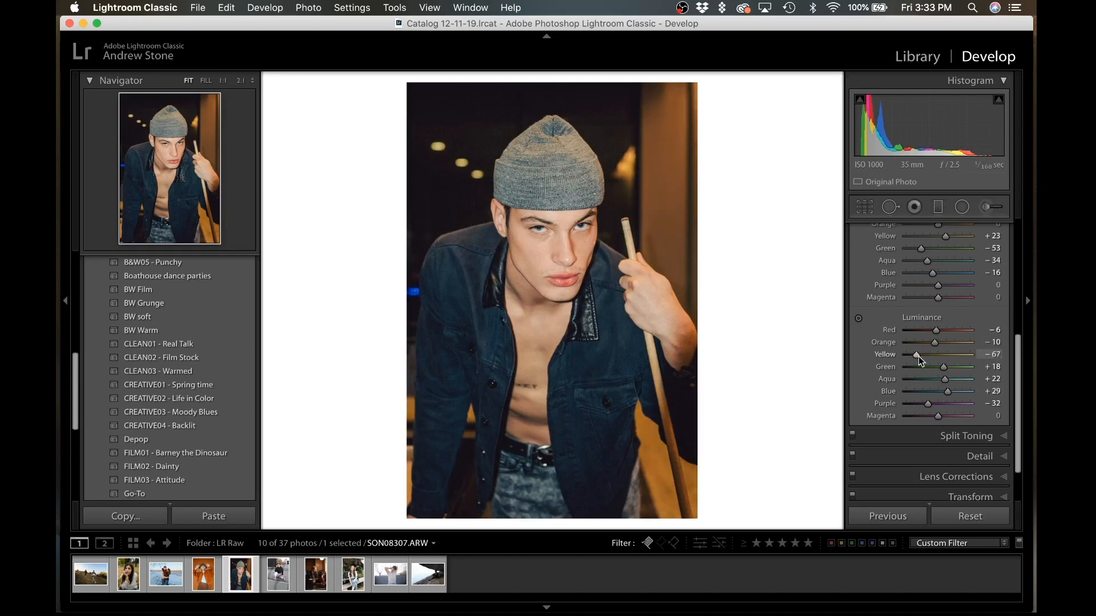
{"action": "key", "text": "super+z"}
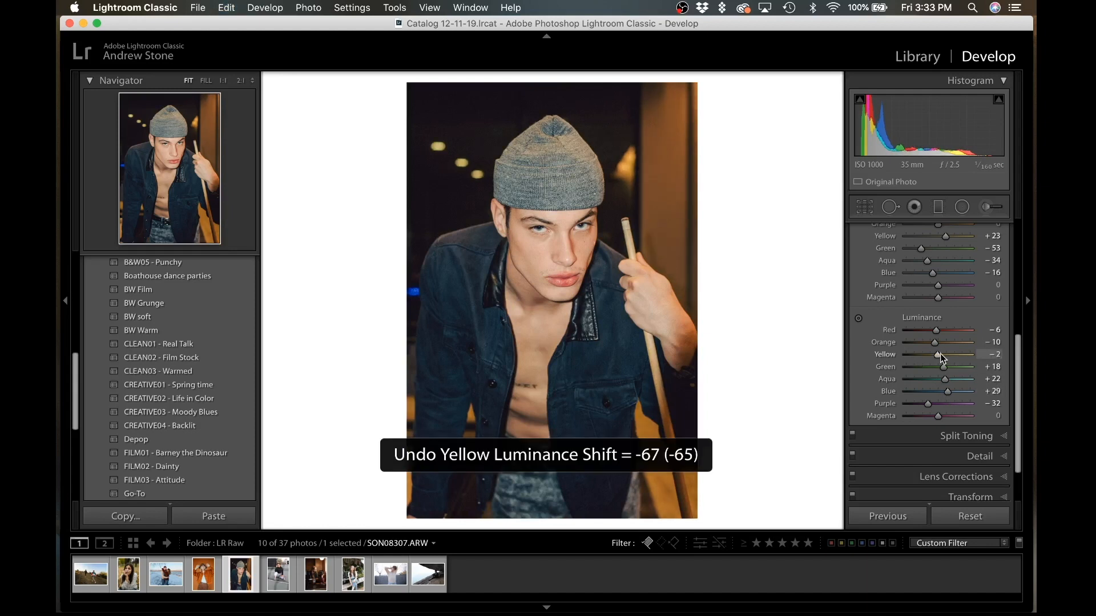
{"action": "left_click_drag", "start_coordinate": [943, 354], "coordinate": [944, 354]}
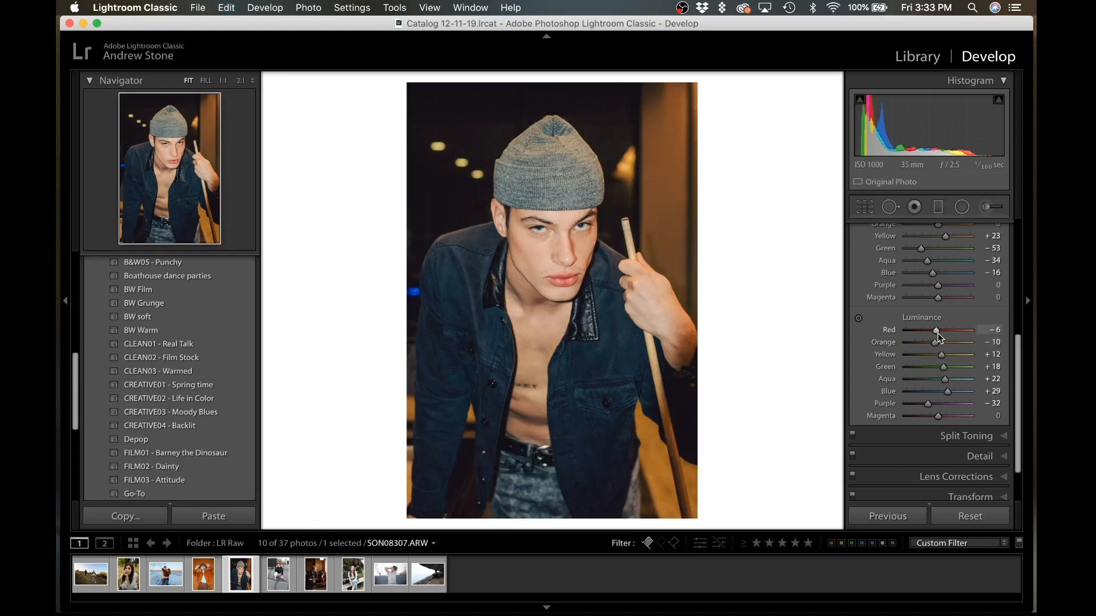
{"action": "left_click_drag", "start_coordinate": [937, 333], "coordinate": [935, 333]}
{"action": "scroll", "coordinate": [935, 334], "scroll_direction": "down", "scroll_amount": 2}
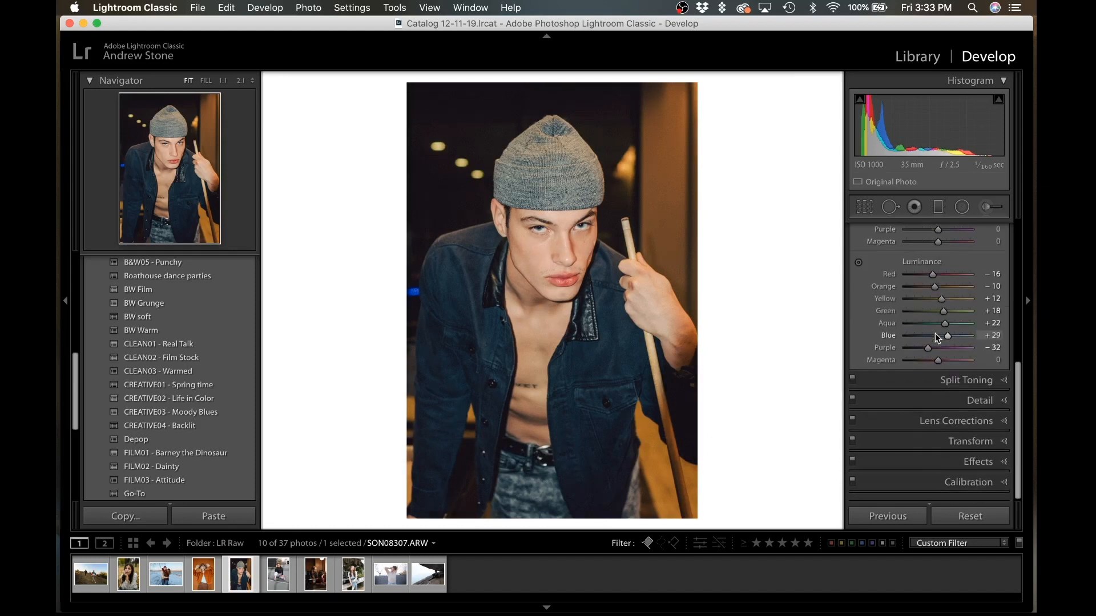
{"action": "left_click_drag", "start_coordinate": [927, 350], "coordinate": [934, 349]}
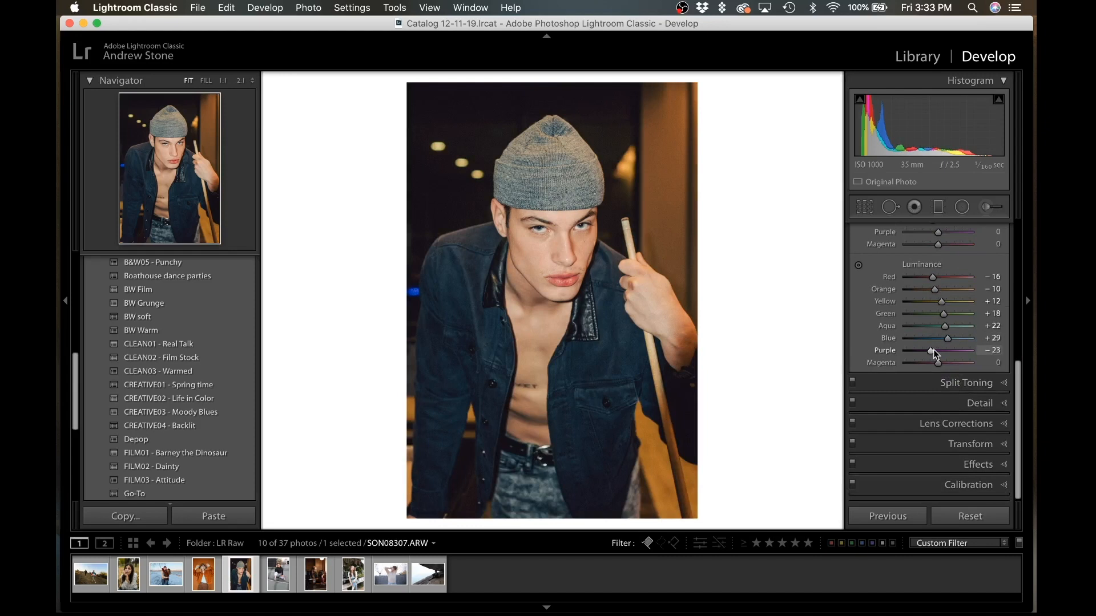
- Set the grain effect to Amount 53, Size 31 and Roughness 30
{"action": "left_click", "coordinate": [950, 463]}
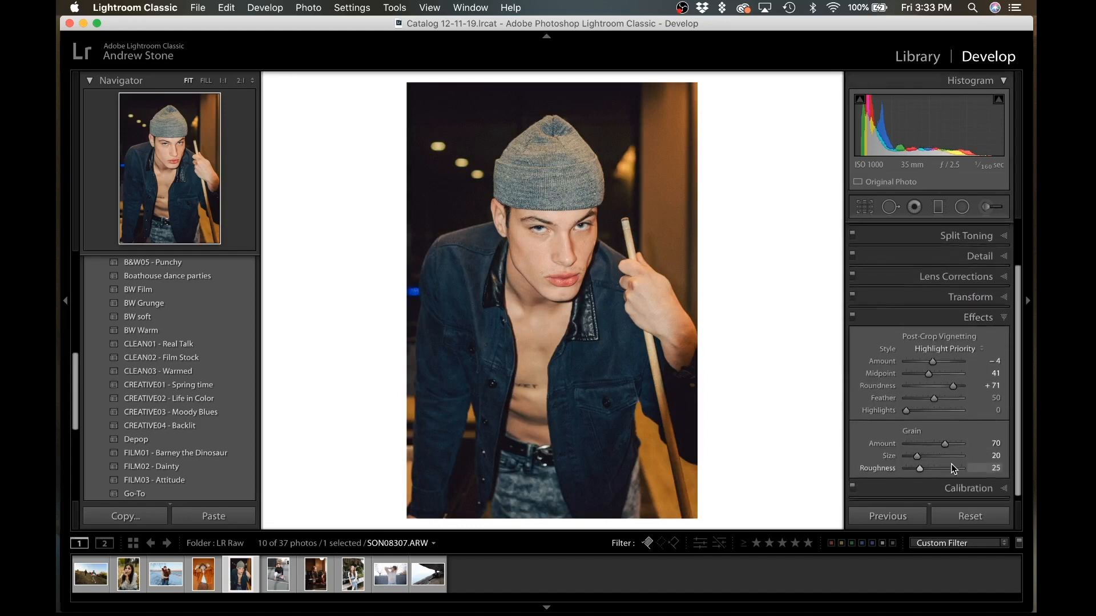
{"action": "left_click", "coordinate": [936, 444]}
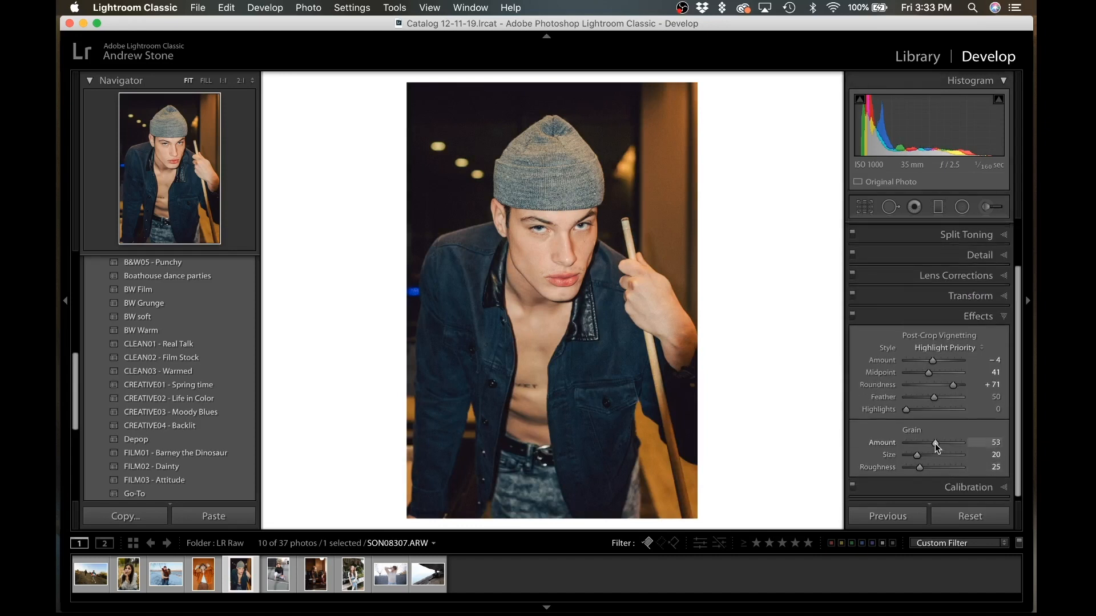
{"action": "double_click", "coordinate": [935, 443]}
{"action": "key", "text": "super+z"}
{"action": "left_click_drag", "start_coordinate": [920, 458], "coordinate": [922, 464]}
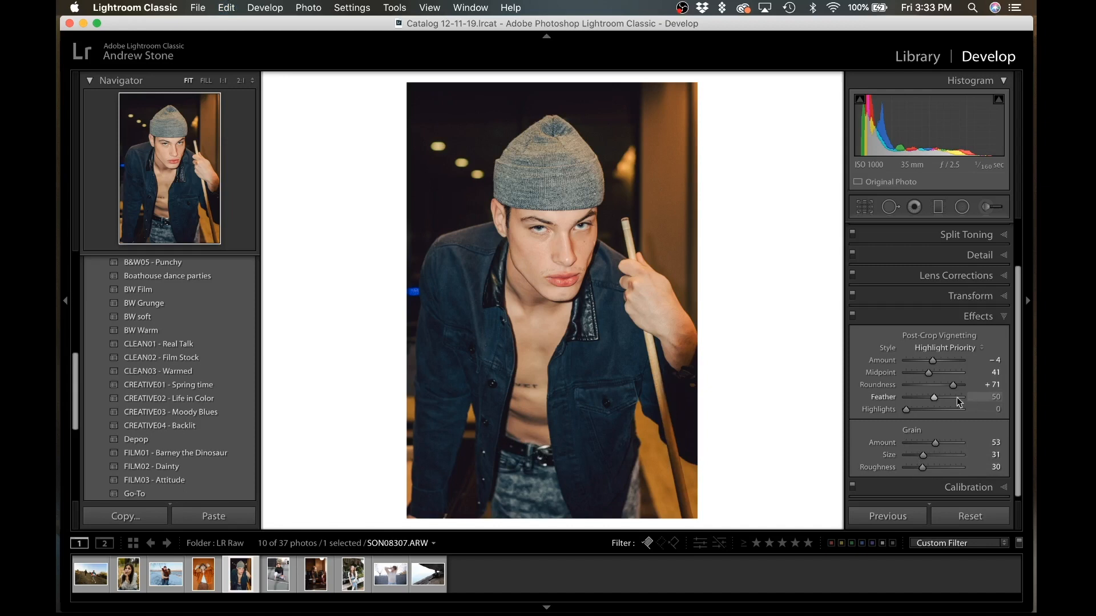
- Examine the grain up close around the beanie and eyes, and compare the whole photo before and after the edits
{"action": "left_click", "coordinate": [615, 156]}
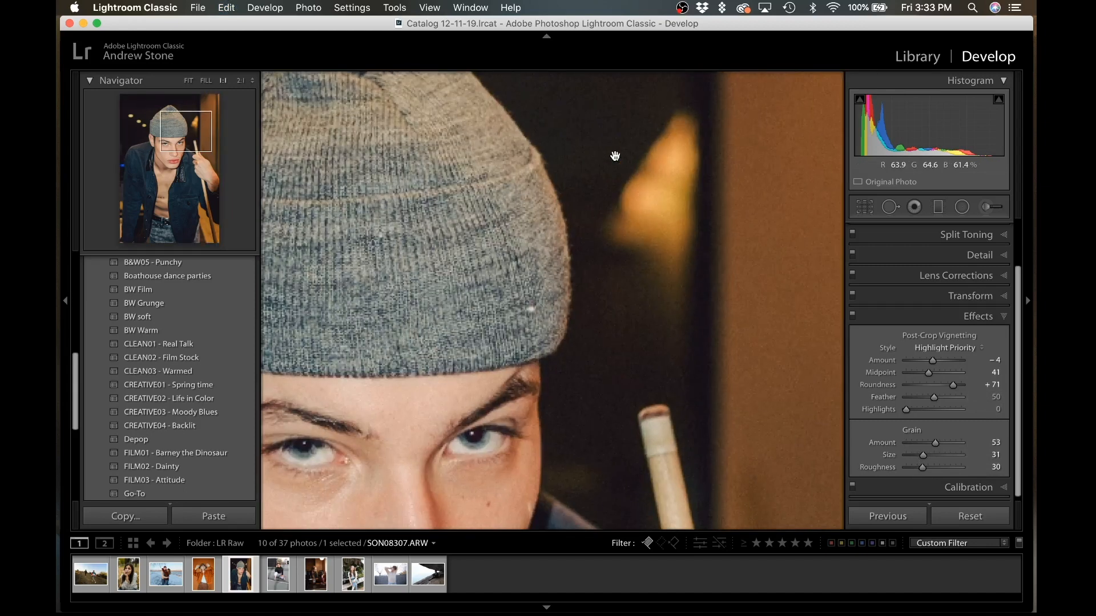
{"action": "key", "text": "backslash"}
{"action": "key", "text": "backslash"}
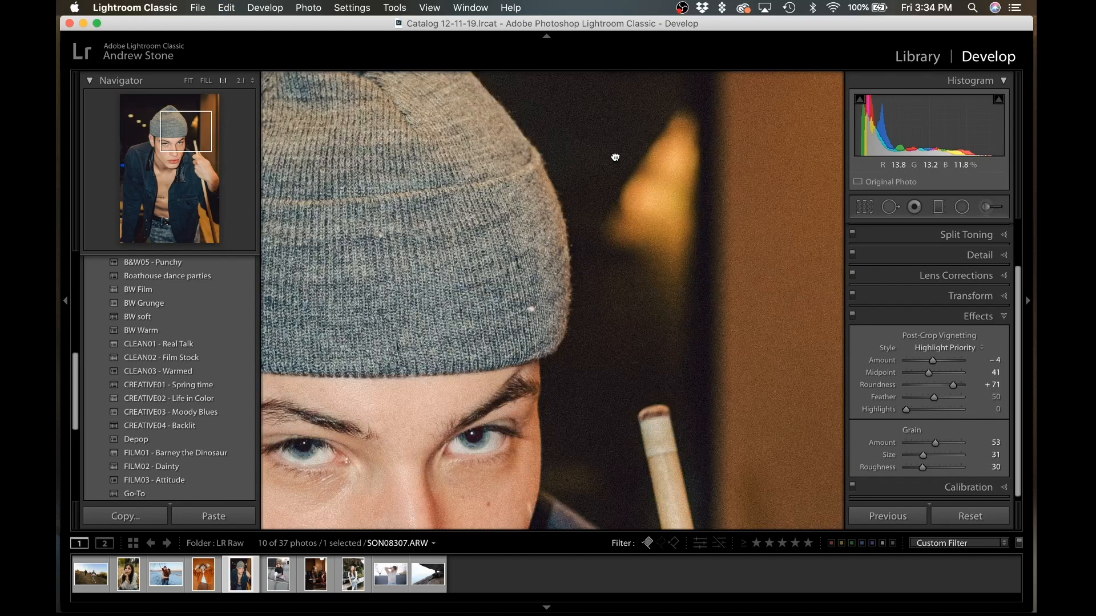
{"action": "left_click", "coordinate": [615, 157]}
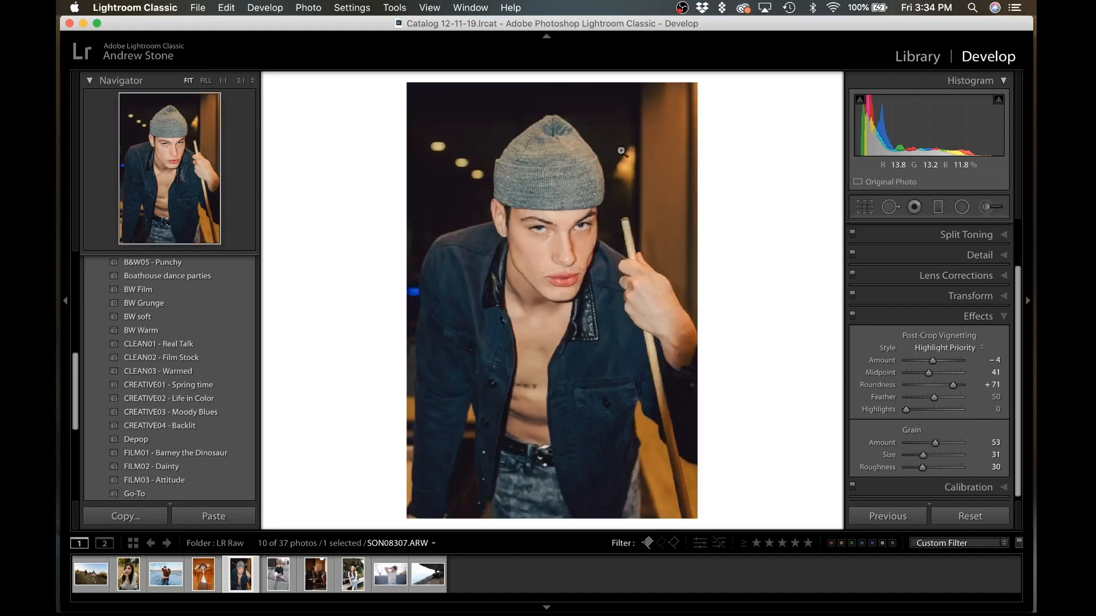
{"action": "left_click", "coordinate": [858, 212]}
{"action": "left_click", "coordinate": [857, 211]}
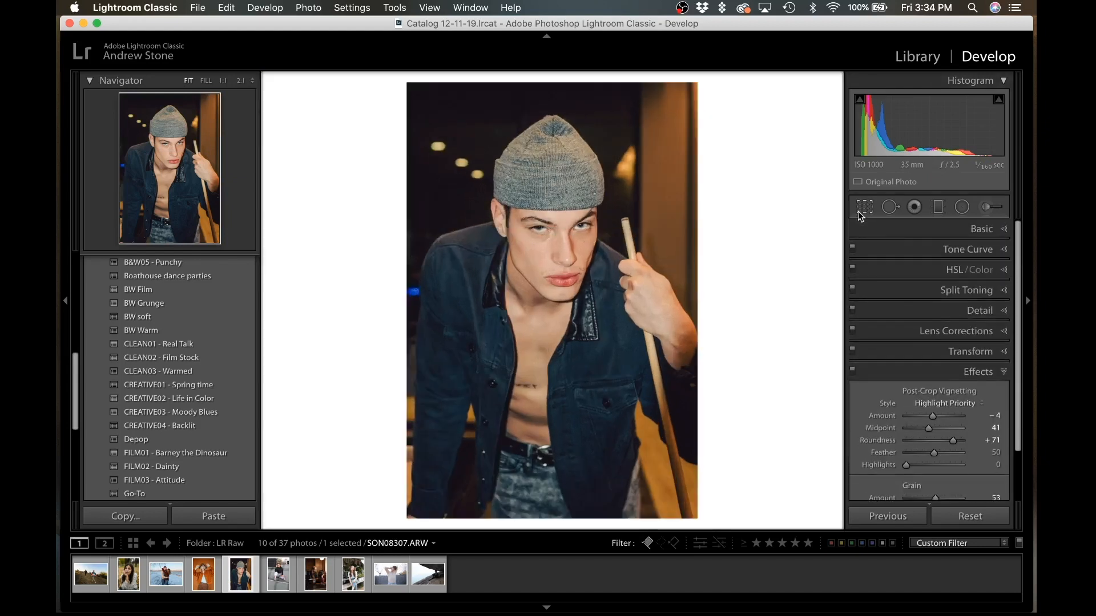
{"action": "key", "text": "backslash"}
{"action": "key", "text": "backslash"}
{"action": "key", "text": "backslash"}
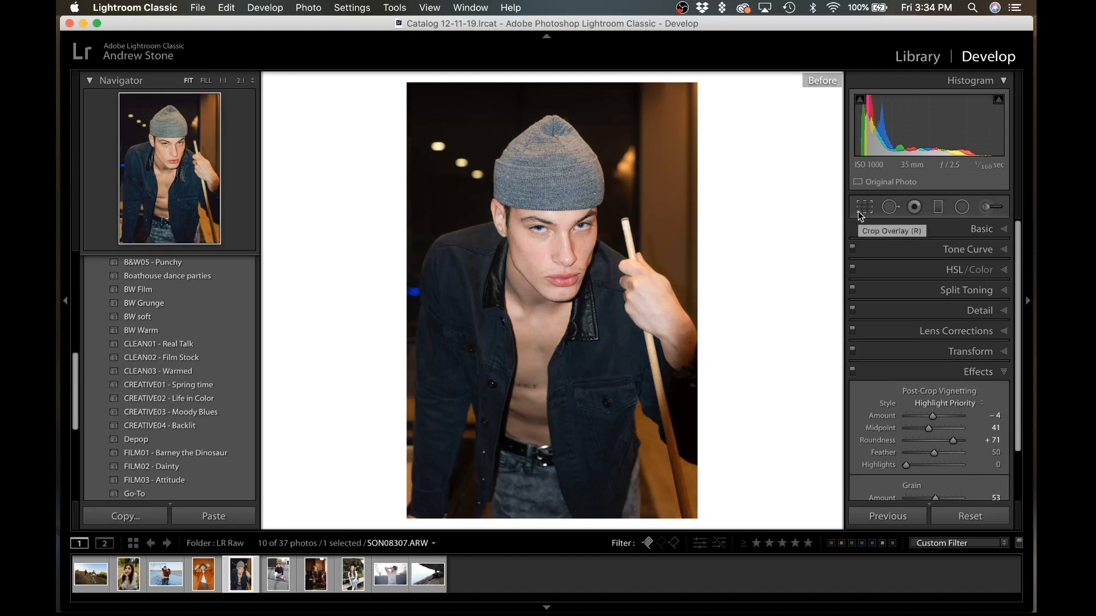
{"action": "key", "text": "backslash"}
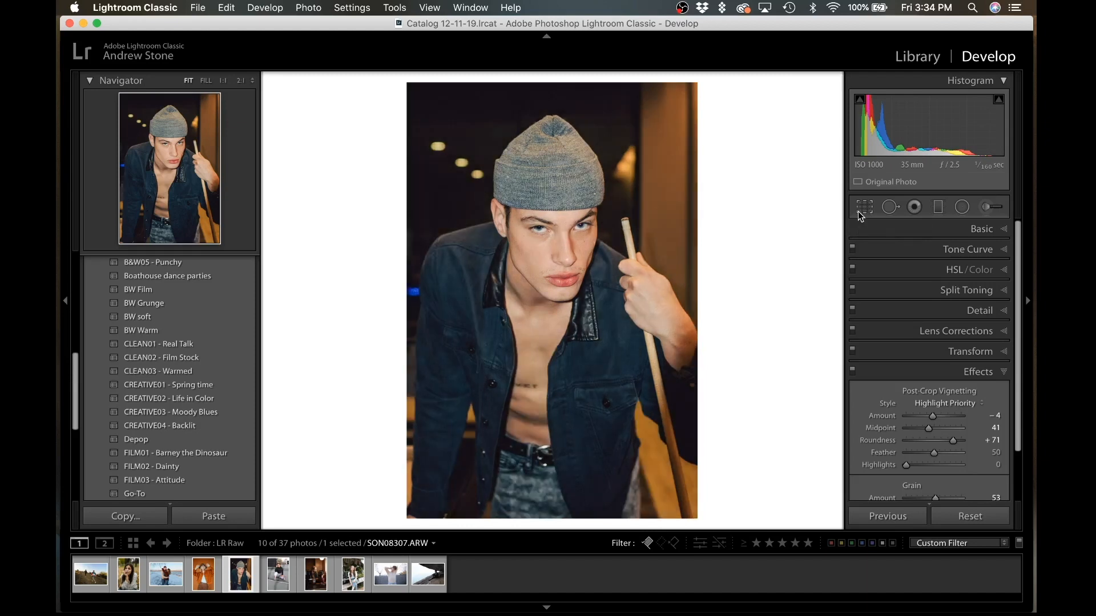